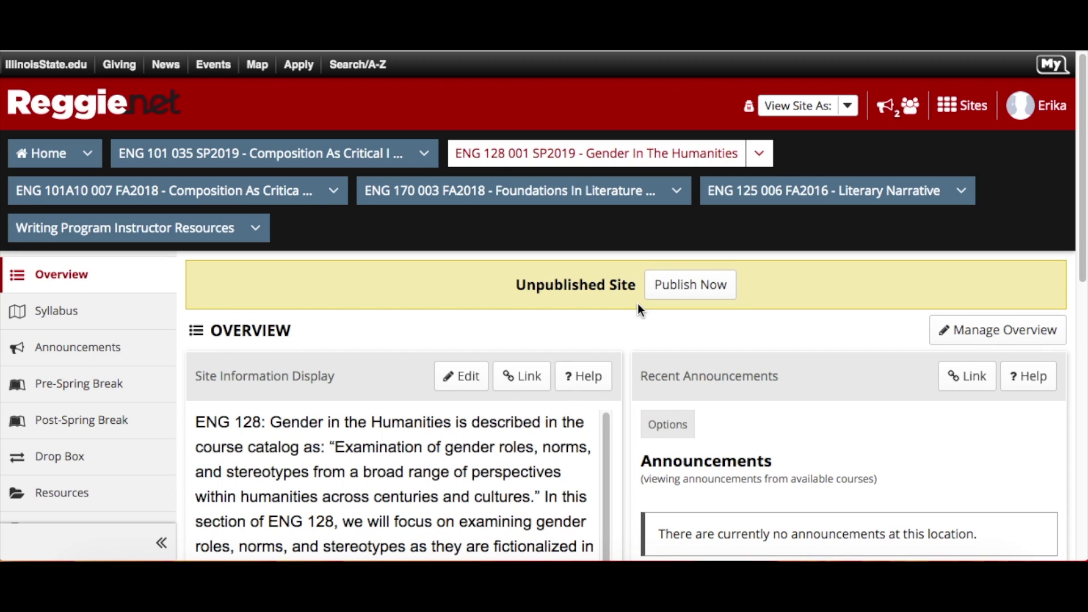
View the list of available course sites and favorites, and close it.
{"action": "left_click", "coordinate": [961, 111]}
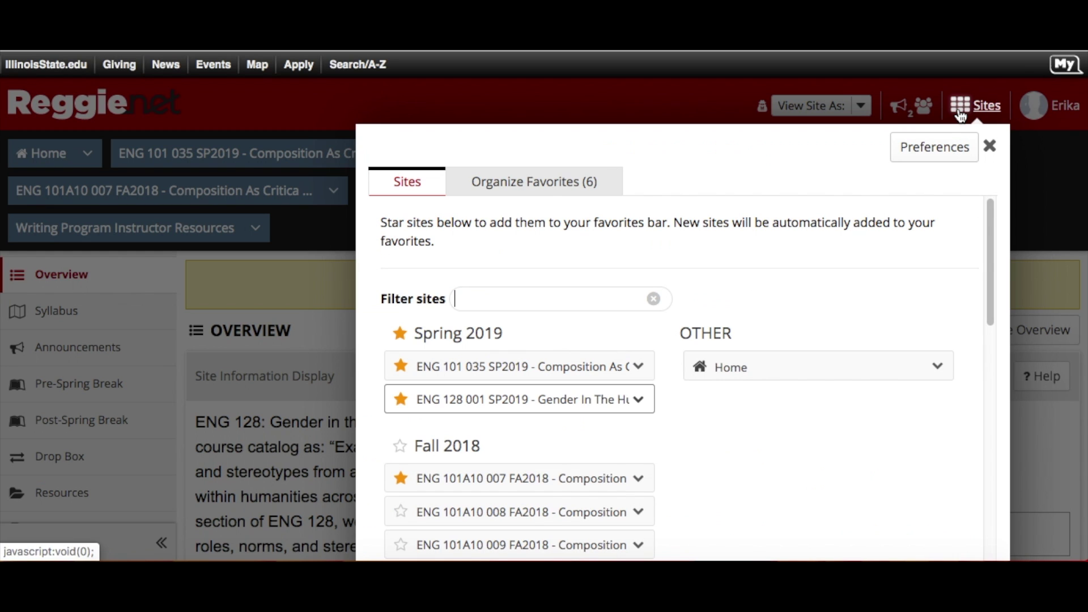
{"action": "scroll", "coordinate": [863, 379], "scroll_direction": "down", "scroll_amount": 2}
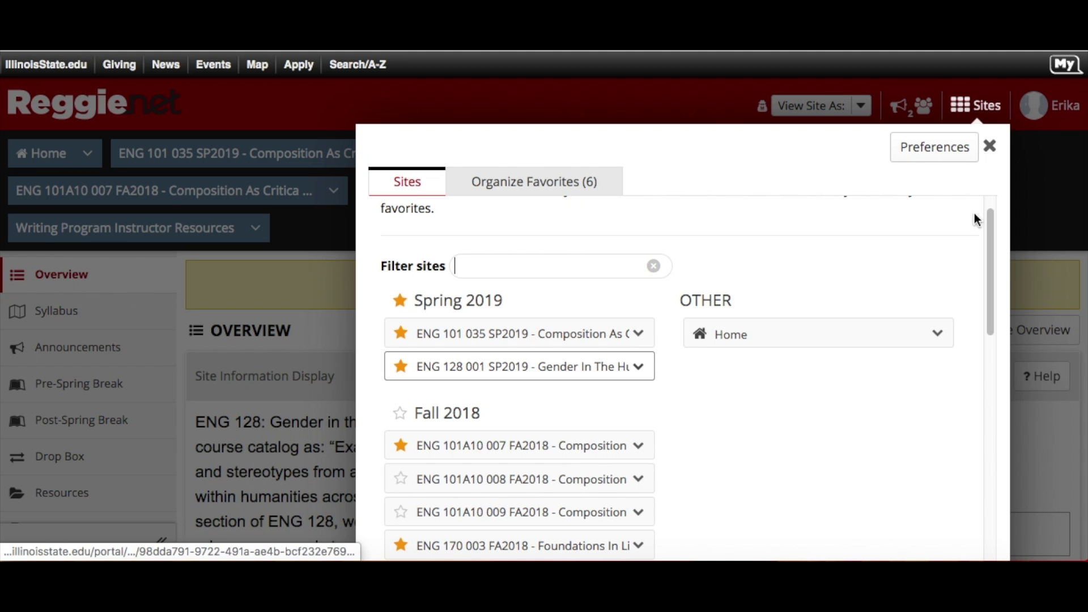
{"action": "left_click", "coordinate": [992, 152]}
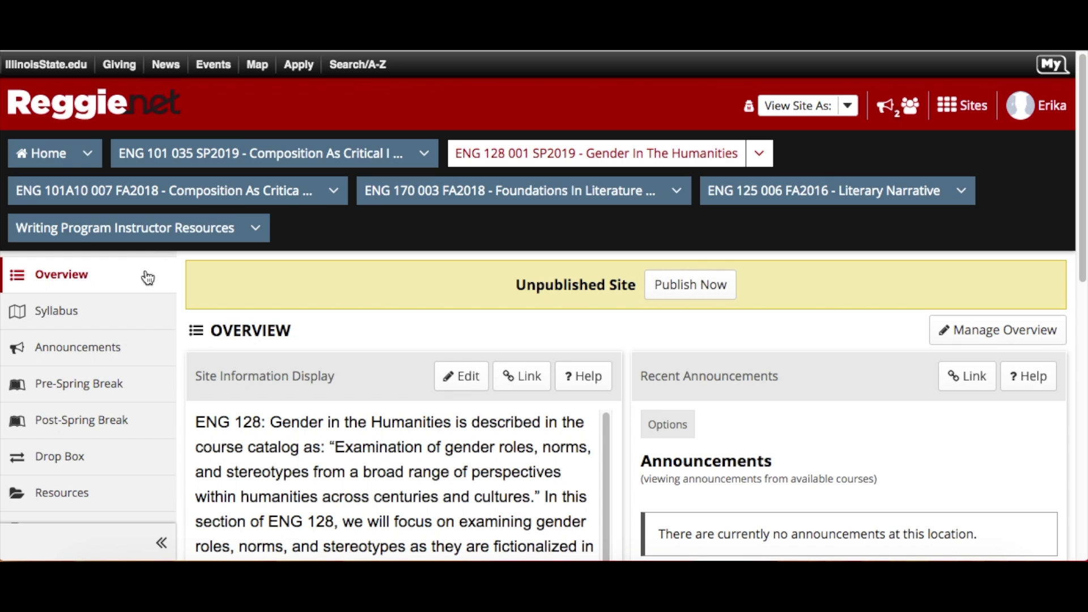
Open tool management in the ENG 128 site's Site Info and look through the available general tools.
{"action": "scroll", "coordinate": [71, 392], "scroll_direction": "down", "scroll_amount": 2}
{"action": "scroll", "coordinate": [69, 397], "scroll_direction": "down", "scroll_amount": 5}
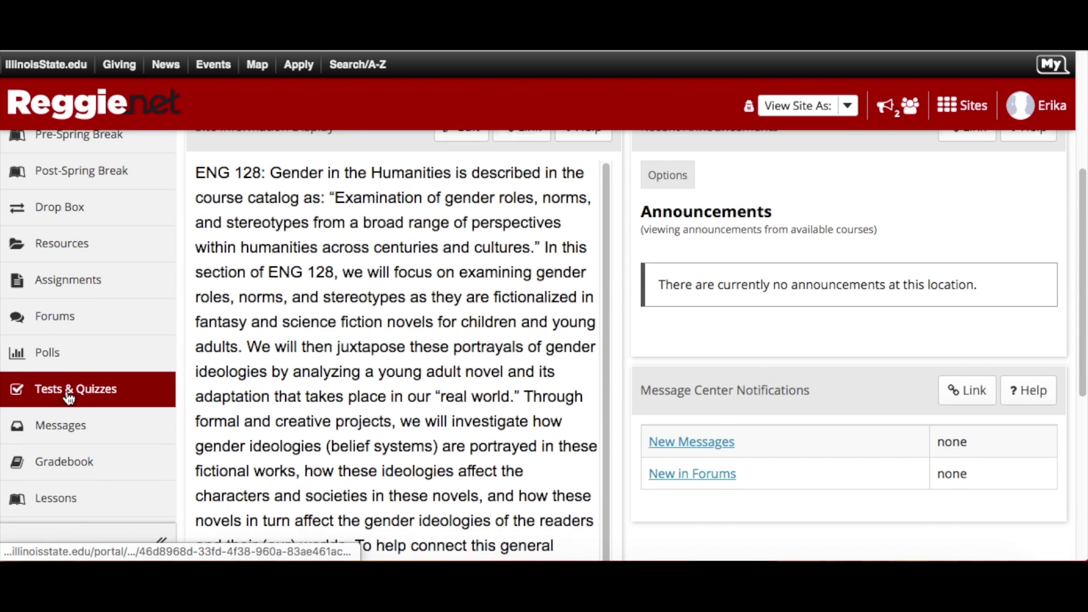
{"action": "scroll", "coordinate": [69, 397], "scroll_direction": "down", "scroll_amount": 4}
{"action": "scroll", "coordinate": [69, 398], "scroll_direction": "down", "scroll_amount": 1}
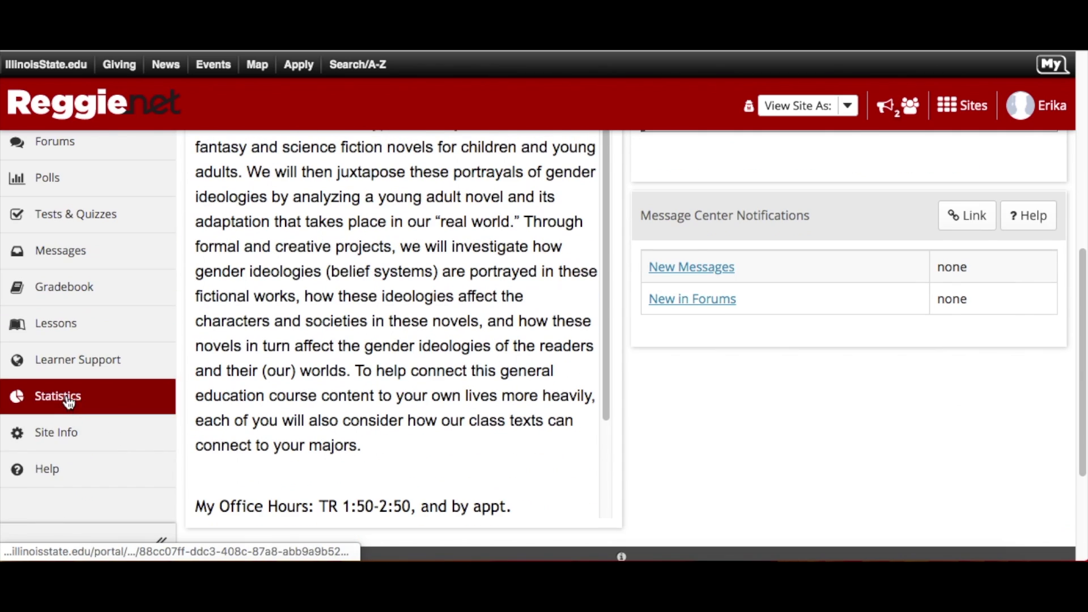
{"action": "left_click", "coordinate": [65, 435]}
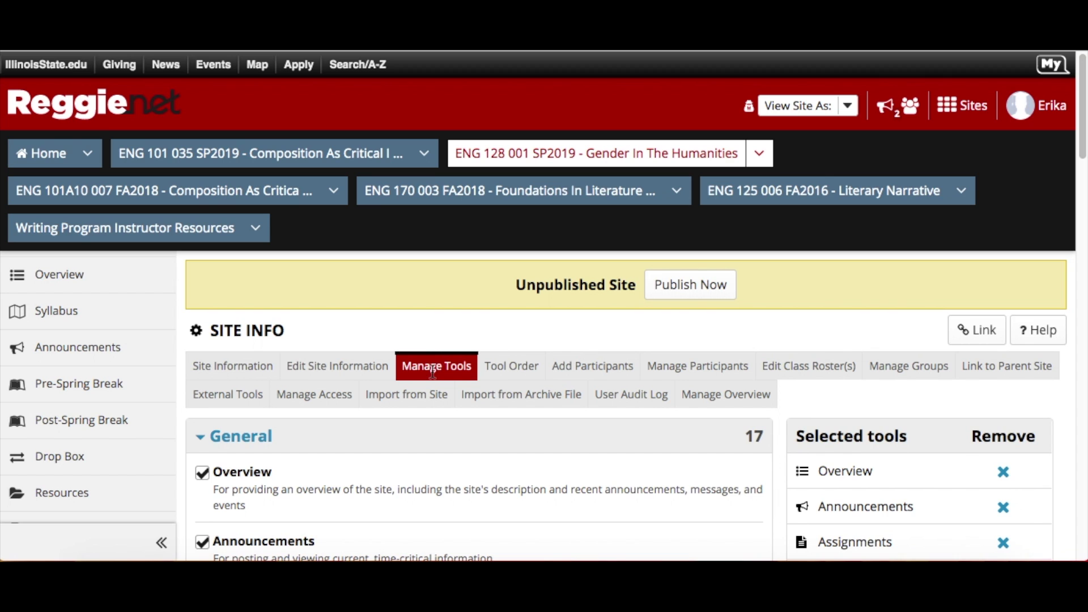
{"action": "scroll", "coordinate": [437, 343], "scroll_direction": "down", "scroll_amount": 6}
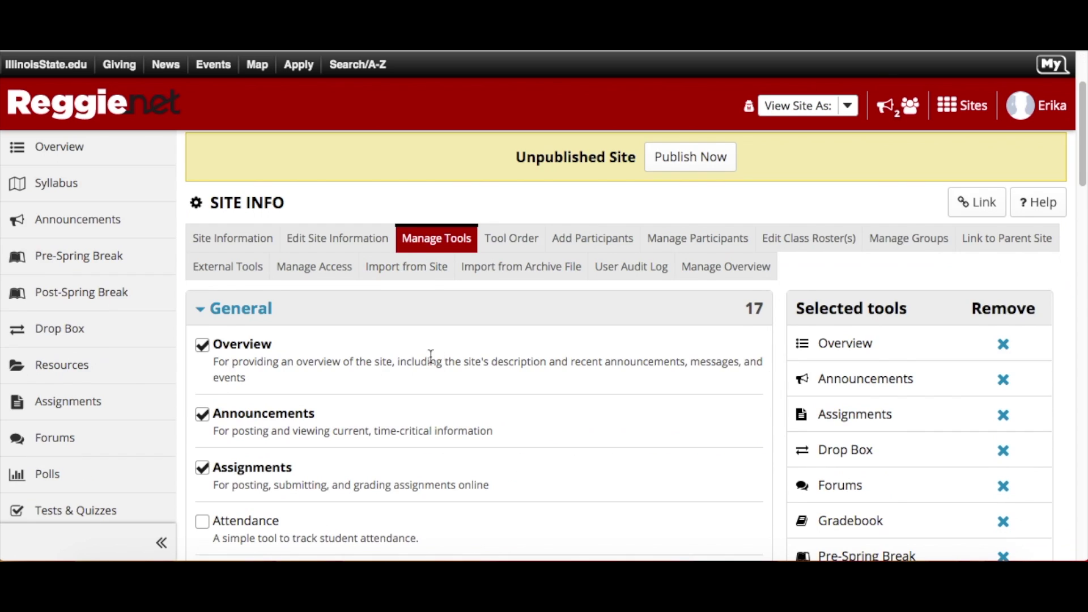
{"action": "scroll", "coordinate": [420, 365], "scroll_direction": "down", "scroll_amount": 10}
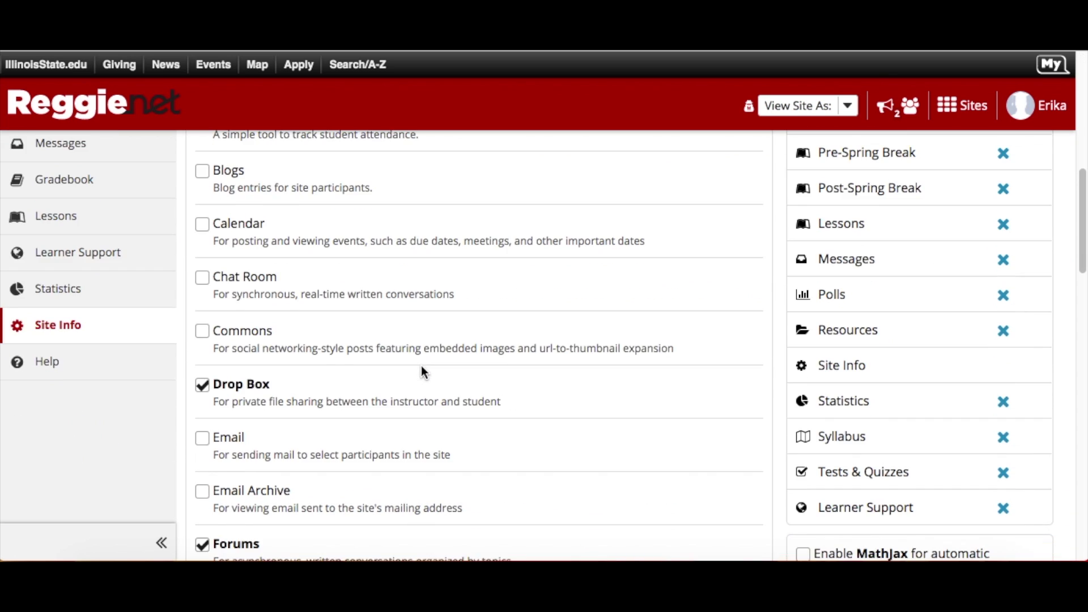
{"action": "scroll", "coordinate": [421, 372], "scroll_direction": "down", "scroll_amount": 5}
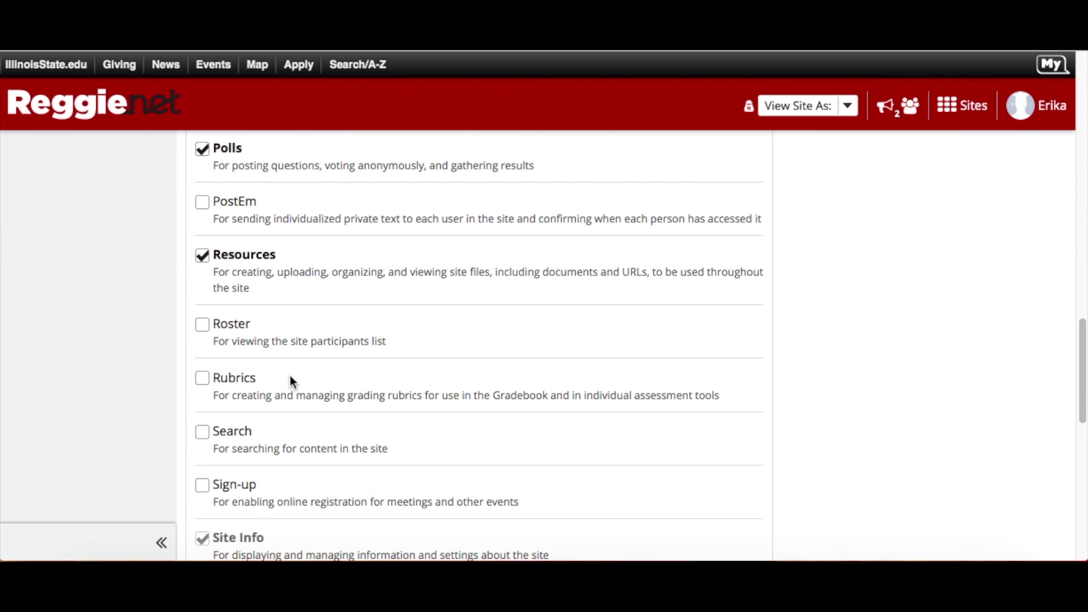
{"action": "left_click", "coordinate": [205, 377]}
{"action": "left_click", "coordinate": [200, 323]}
{"action": "left_click", "coordinate": [201, 323]}
{"action": "scroll", "coordinate": [763, 333], "scroll_direction": "up", "scroll_amount": 15}
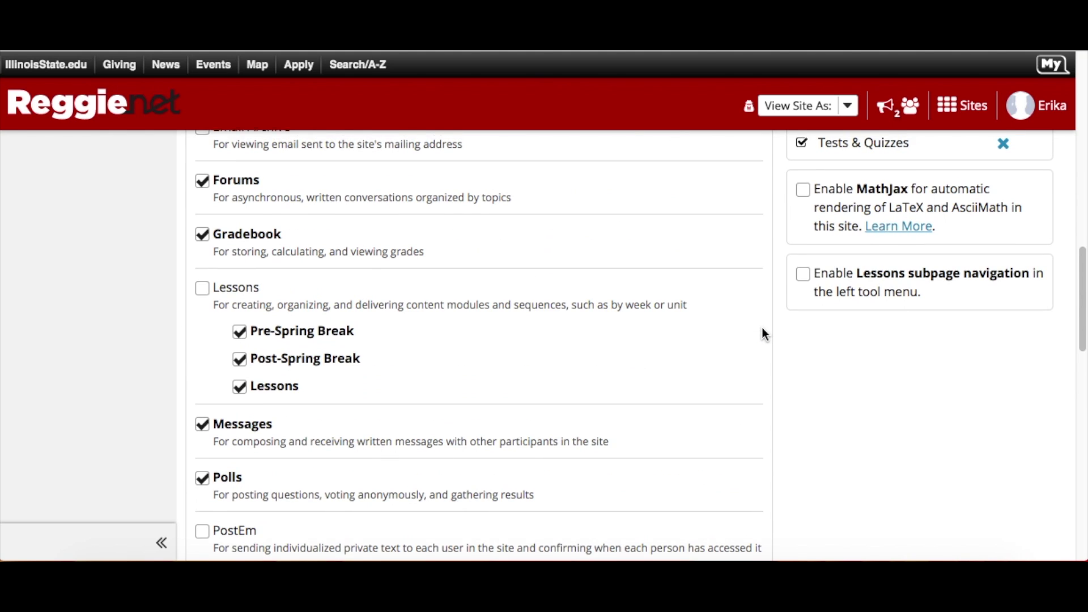
{"action": "scroll", "coordinate": [762, 328], "scroll_direction": "up", "scroll_amount": 5}
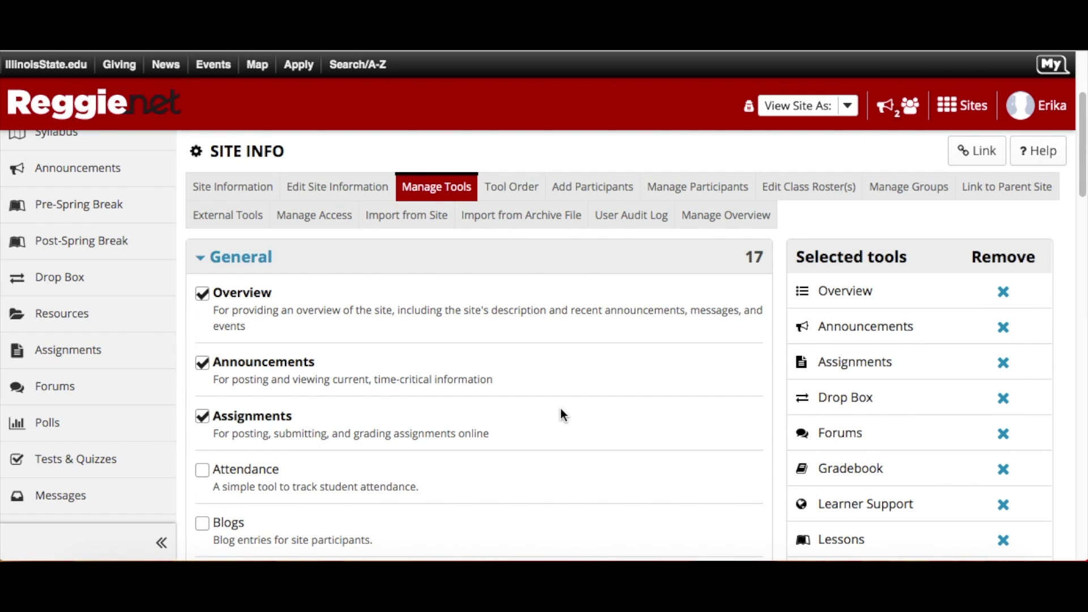
Submit the site's tool selection, check the confirmation list of selected tools, and finish the tool edits.
{"action": "scroll", "coordinate": [554, 352], "scroll_direction": "down", "scroll_amount": 20}
{"action": "scroll", "coordinate": [528, 386], "scroll_direction": "down", "scroll_amount": 10}
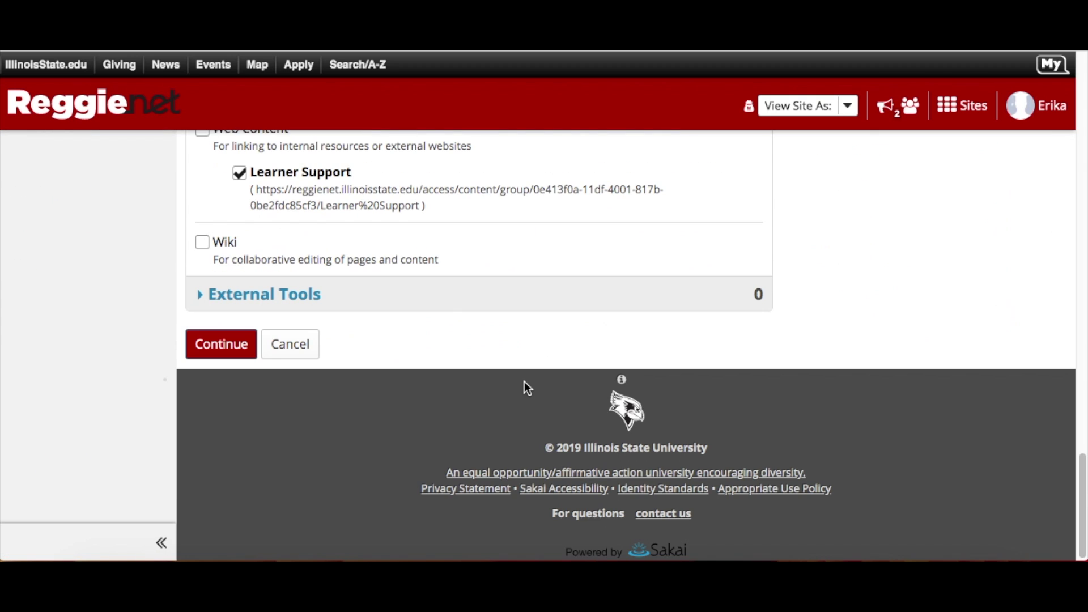
{"action": "left_click", "coordinate": [223, 346]}
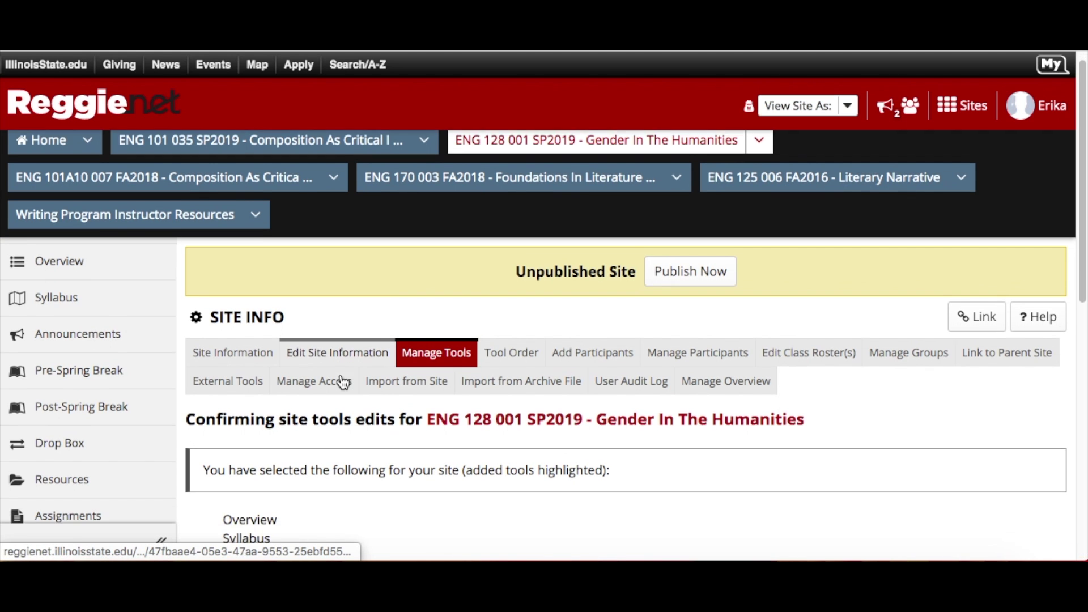
{"action": "scroll", "coordinate": [340, 380], "scroll_direction": "down", "scroll_amount": 1}
{"action": "scroll", "coordinate": [341, 375], "scroll_direction": "down", "scroll_amount": 10}
{"action": "scroll", "coordinate": [342, 375], "scroll_direction": "up", "scroll_amount": 10}
{"action": "scroll", "coordinate": [342, 375], "scroll_direction": "down", "scroll_amount": 3}
{"action": "scroll", "coordinate": [341, 375], "scroll_direction": "down", "scroll_amount": 3}
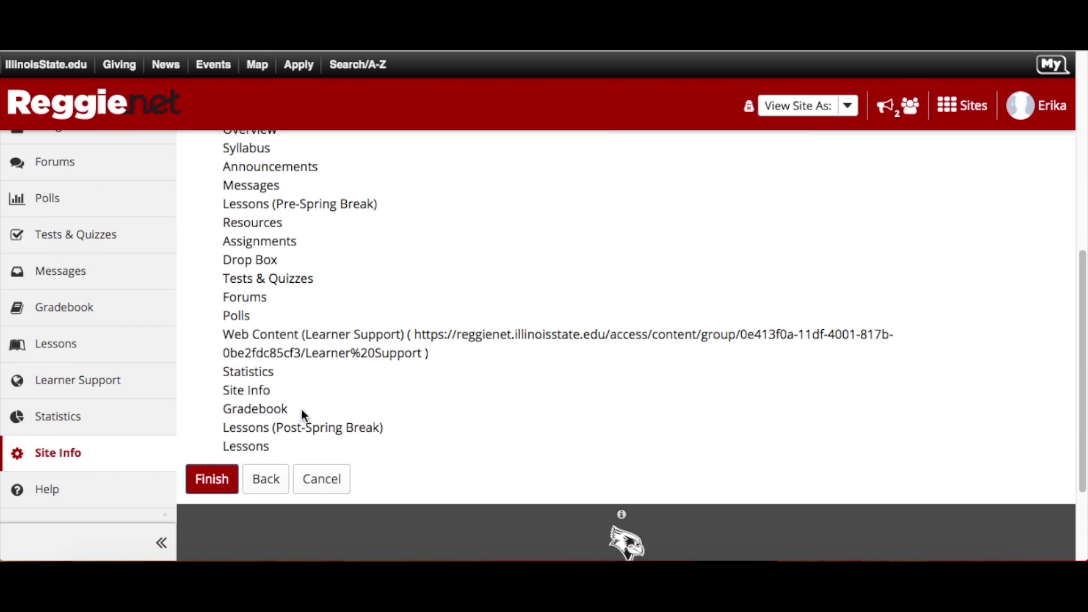
{"action": "left_click", "coordinate": [215, 479]}
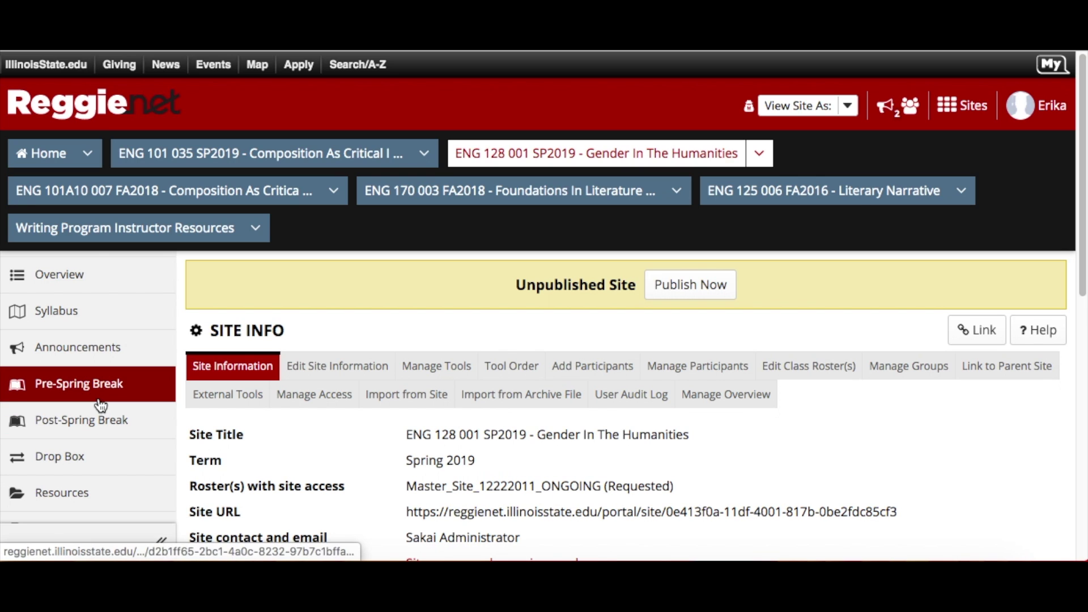
Open the site's tool order, try moving the Syllabus tool within the list, and save the order.
{"action": "left_click", "coordinate": [511, 366]}
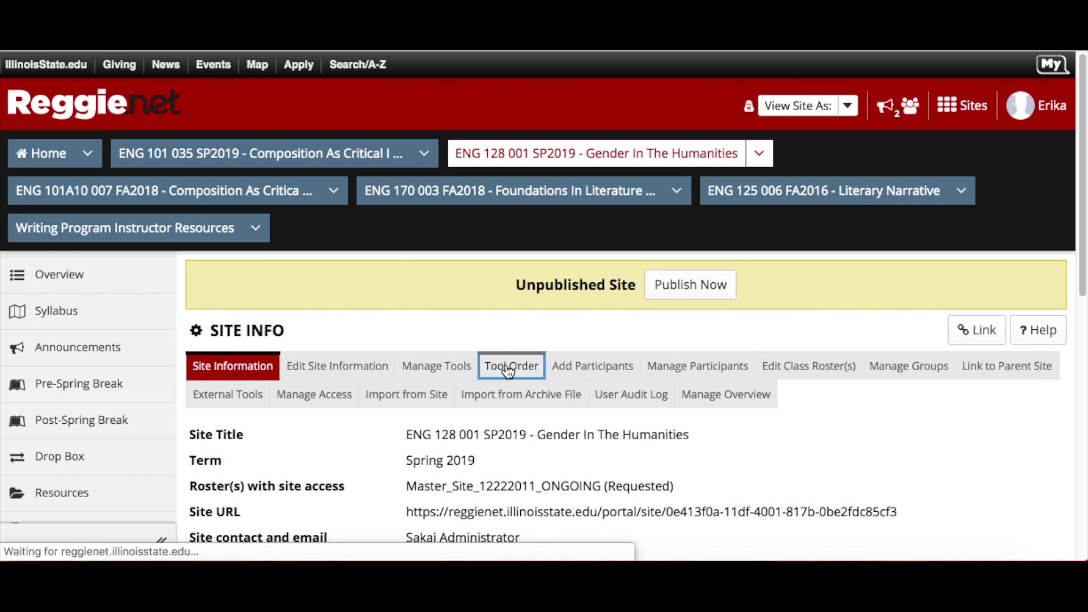
{"action": "scroll", "coordinate": [794, 362], "scroll_direction": "down", "scroll_amount": 3}
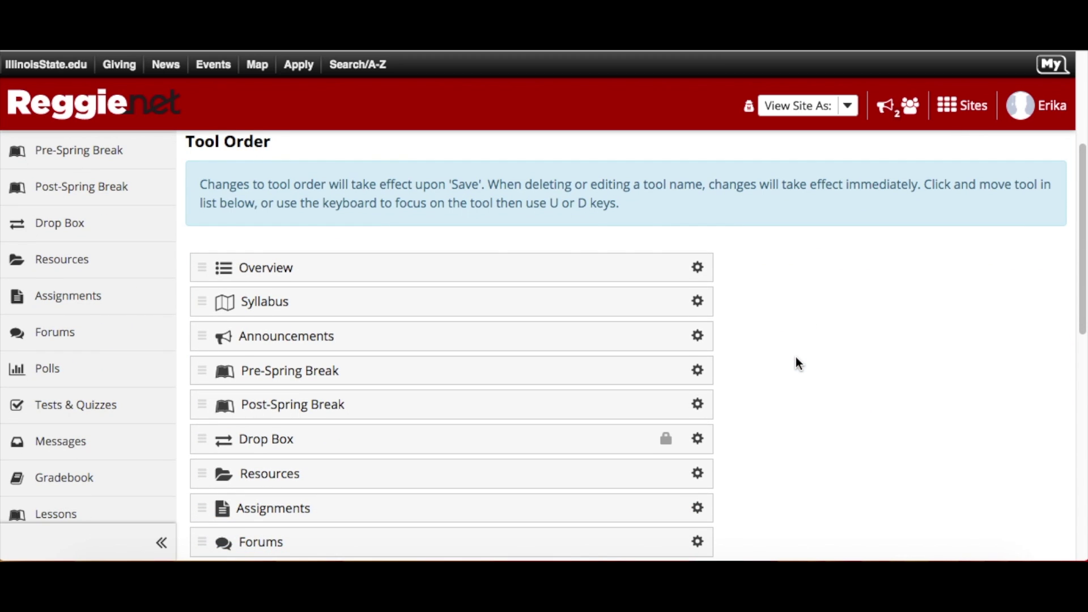
{"action": "scroll", "coordinate": [799, 363], "scroll_direction": "down", "scroll_amount": 1}
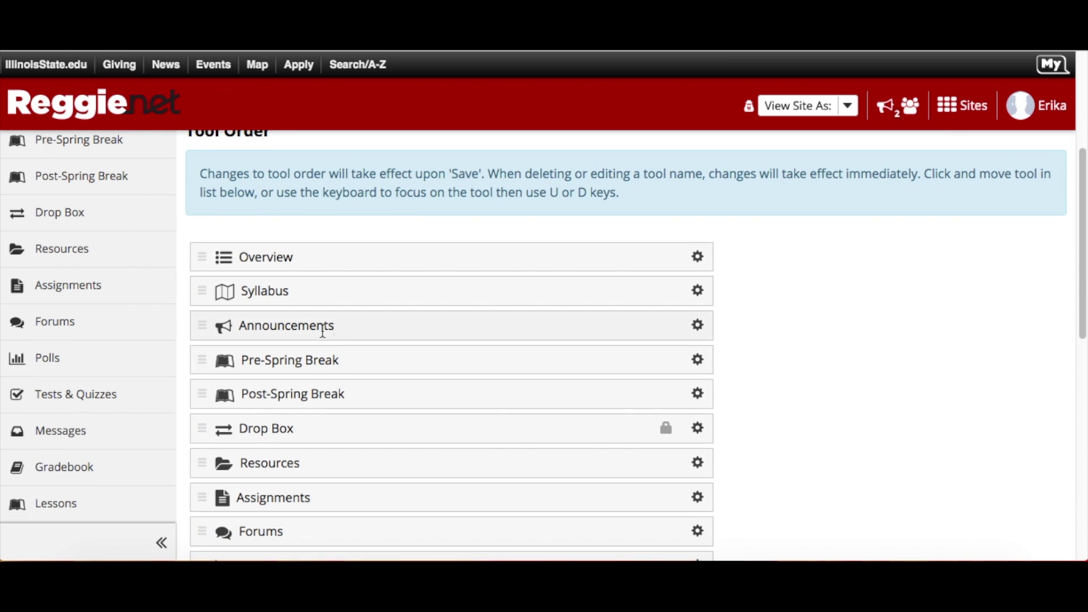
{"action": "mouse_move", "coordinate": [198, 293]}
{"action": "left_mouse_down"}
{"action": "mouse_move", "coordinate": [194, 243]}
{"action": "mouse_move", "coordinate": [199, 307]}
{"action": "left_mouse_up"}
{"action": "scroll", "coordinate": [856, 401], "scroll_direction": "down", "scroll_amount": 6}
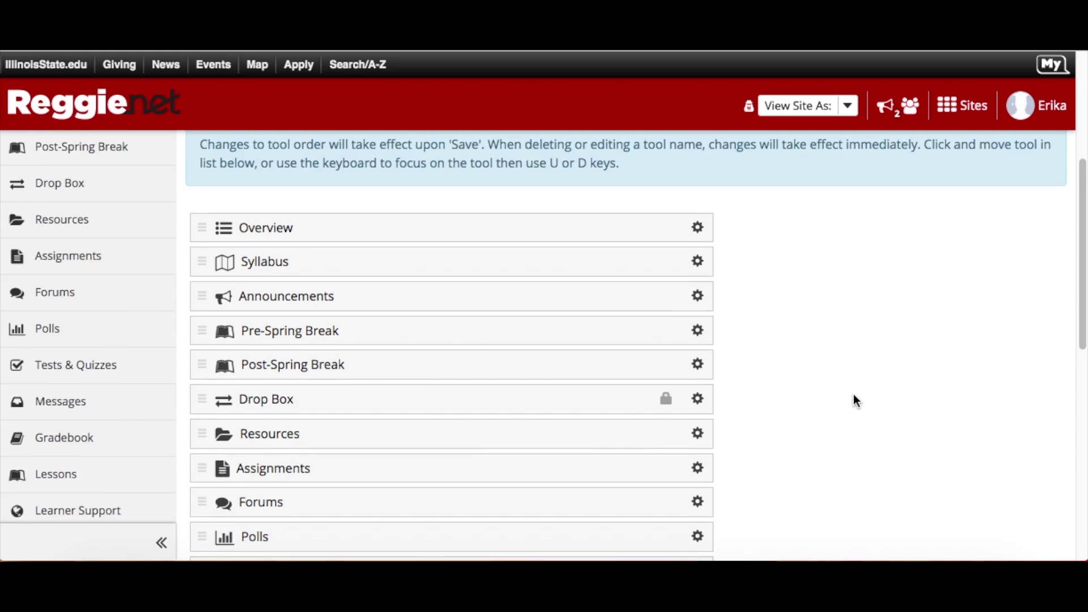
{"action": "scroll", "coordinate": [856, 401], "scroll_direction": "down", "scroll_amount": 2}
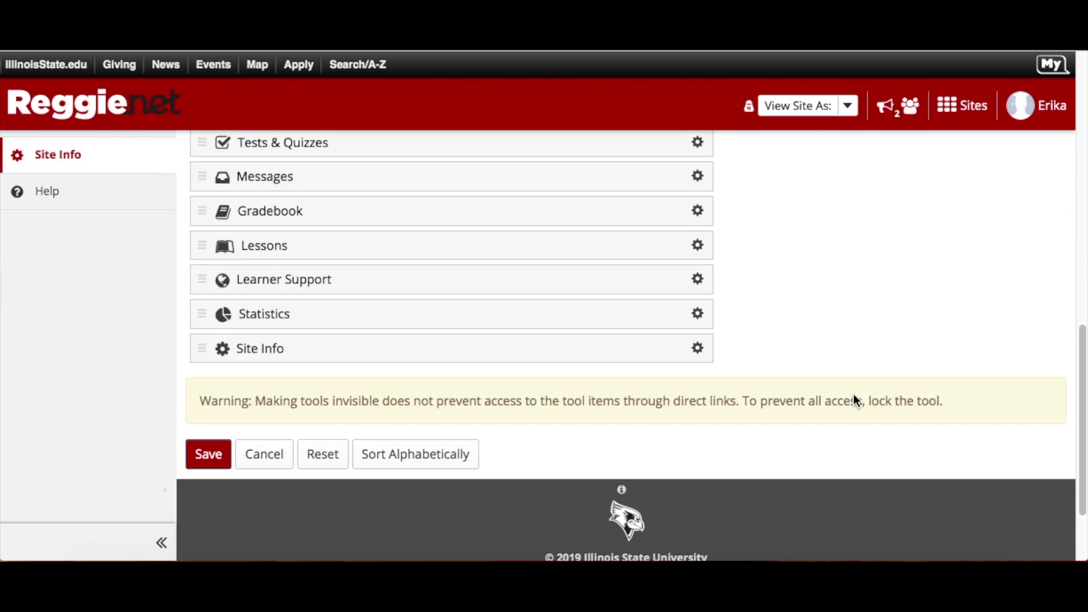
{"action": "left_click", "coordinate": [209, 467]}
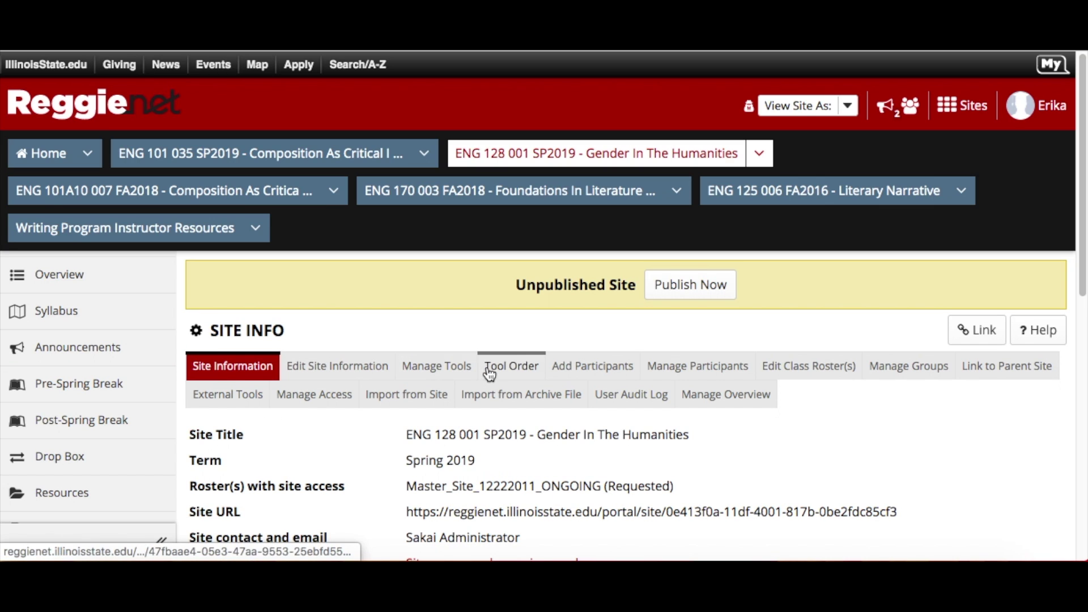
Examine the course Overview page, including the site description, office hours, recent announcements and message notifications.
{"action": "left_click", "coordinate": [103, 286]}
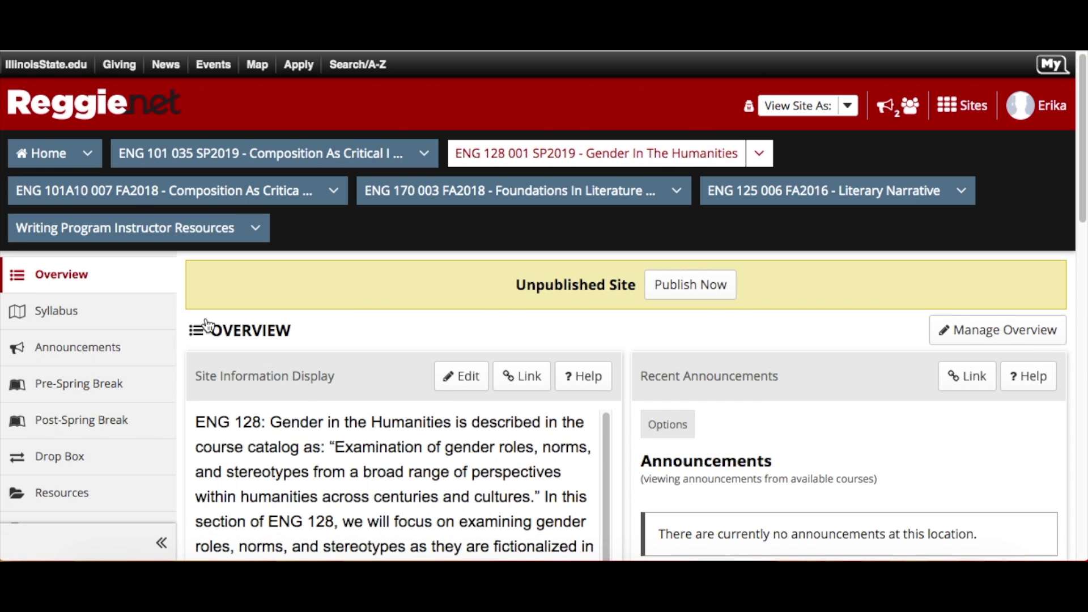
{"action": "scroll", "coordinate": [632, 392], "scroll_direction": "down", "scroll_amount": 3}
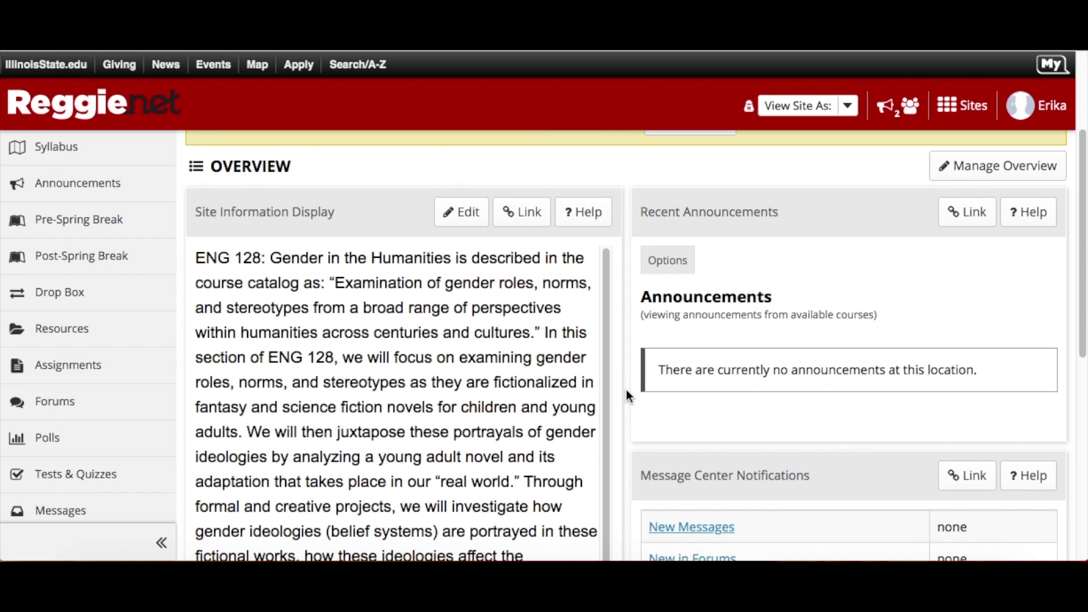
{"action": "scroll", "coordinate": [627, 390], "scroll_direction": "down", "scroll_amount": 2}
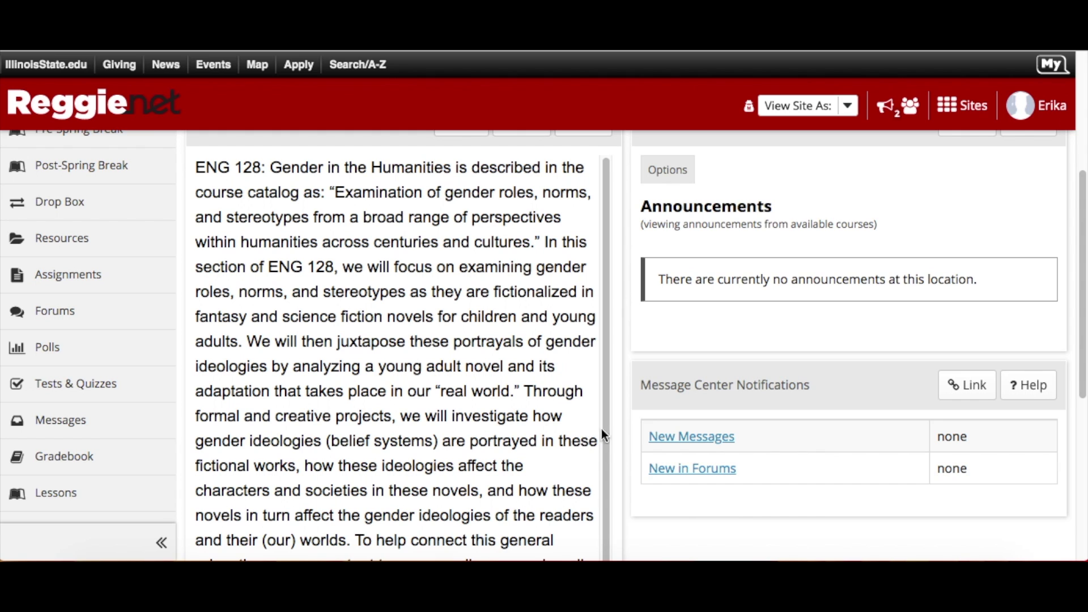
{"action": "scroll", "coordinate": [573, 320], "scroll_direction": "down", "scroll_amount": 1}
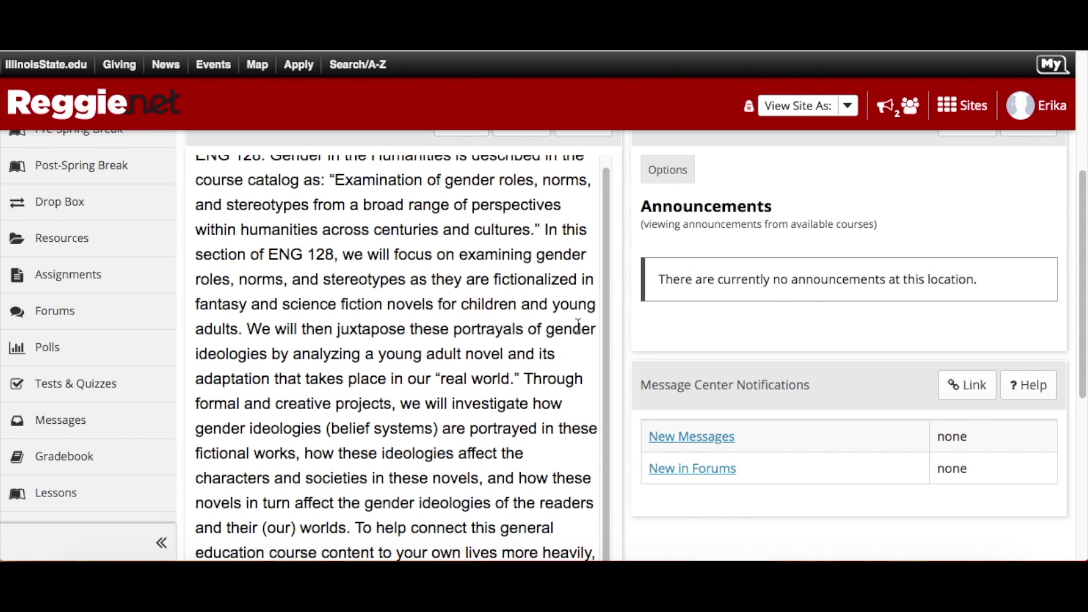
{"action": "scroll", "coordinate": [630, 334], "scroll_direction": "down", "scroll_amount": 6}
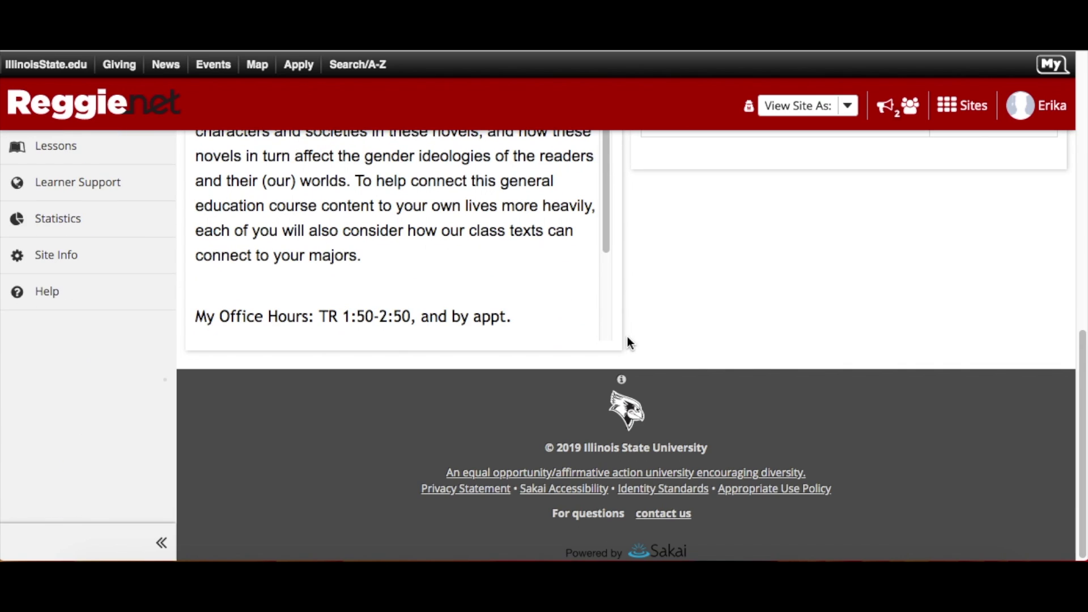
{"action": "scroll", "coordinate": [627, 340], "scroll_direction": "up", "scroll_amount": 10}
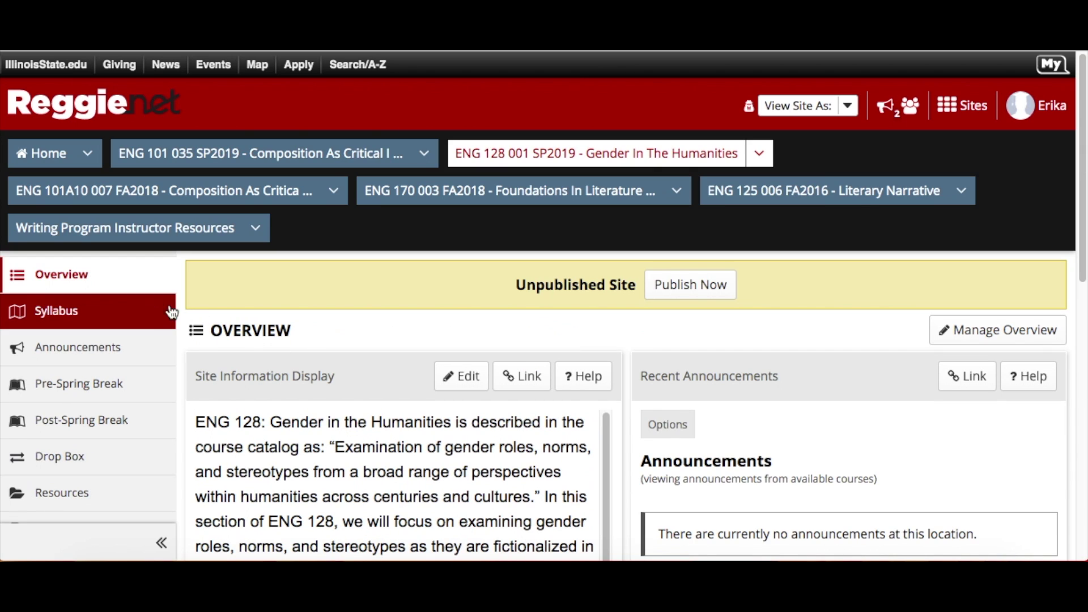
Open the Syllabus tool and look over its Syllabus, Schedule, Email Hours and Book List items.
{"action": "left_click", "coordinate": [67, 322]}
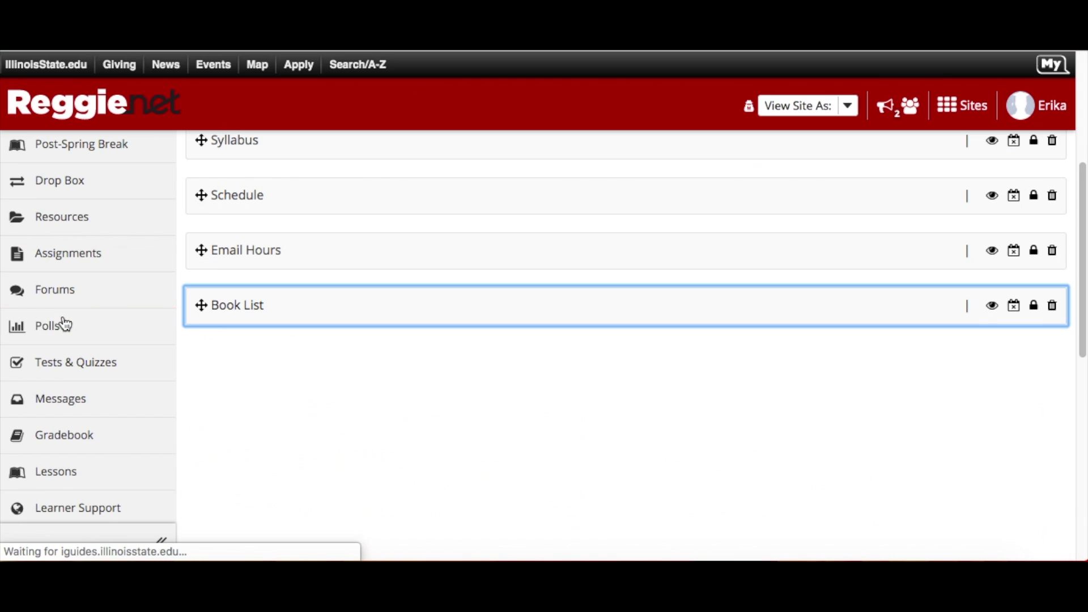
{"action": "scroll", "coordinate": [437, 374], "scroll_direction": "up", "scroll_amount": 1}
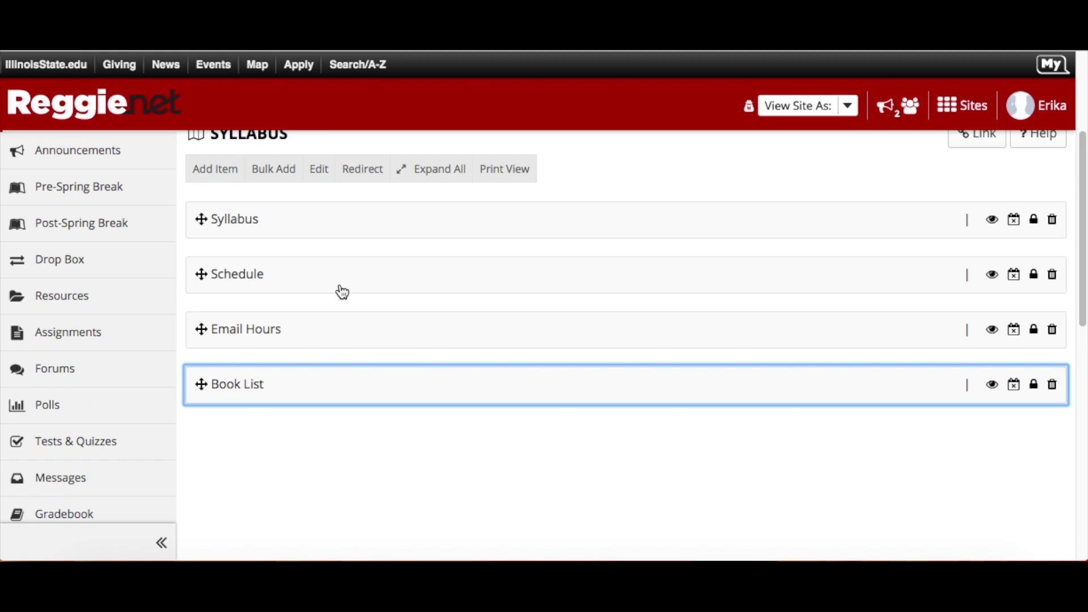
{"action": "scroll", "coordinate": [333, 285], "scroll_direction": "up", "scroll_amount": 1}
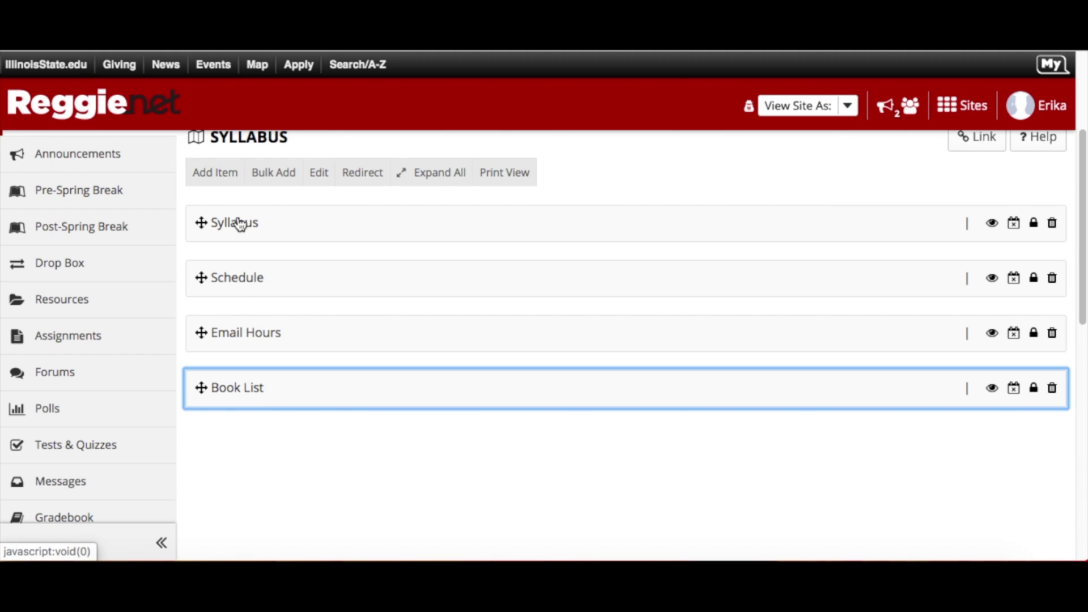
{"action": "scroll", "coordinate": [107, 236], "scroll_direction": "up", "scroll_amount": 4}
Open the course's Announcements, look over the existing posts, and start a new announcement.
{"action": "left_click", "coordinate": [85, 279]}
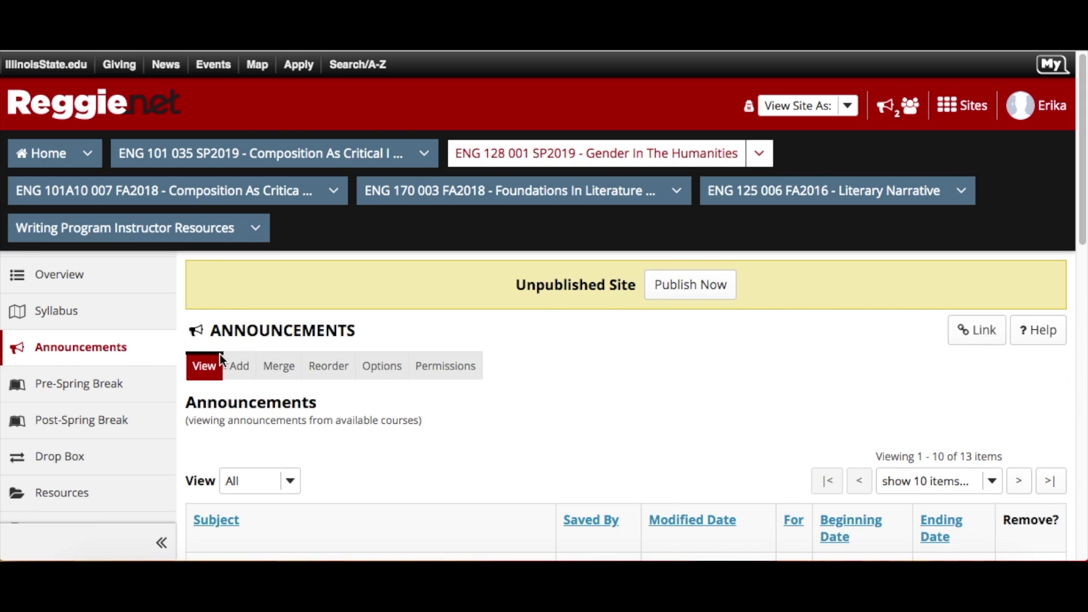
{"action": "scroll", "coordinate": [220, 355], "scroll_direction": "down", "scroll_amount": 5}
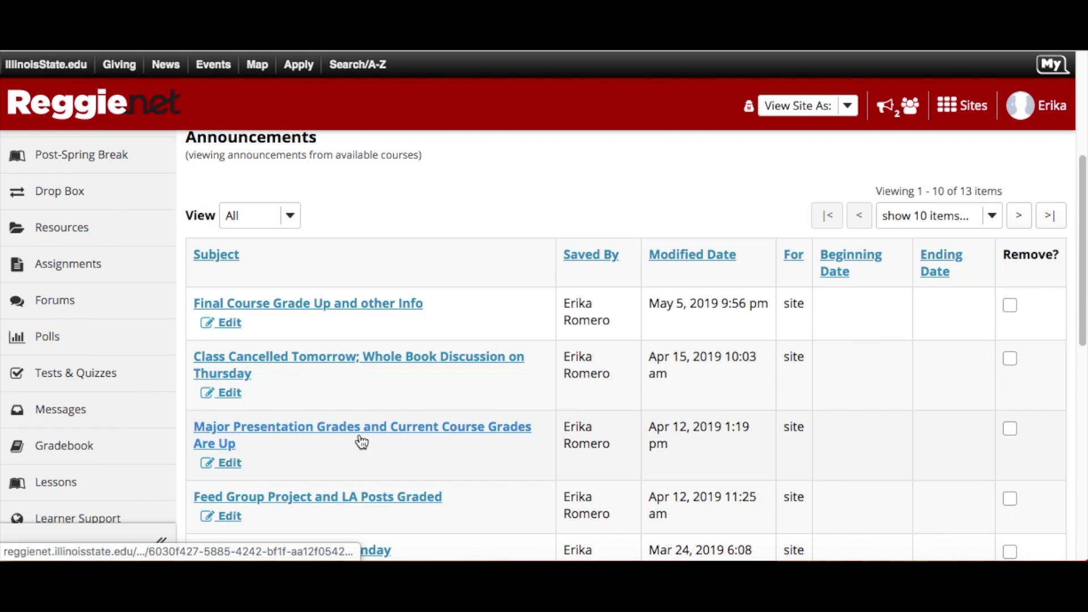
{"action": "scroll", "coordinate": [361, 440], "scroll_direction": "up", "scroll_amount": 2}
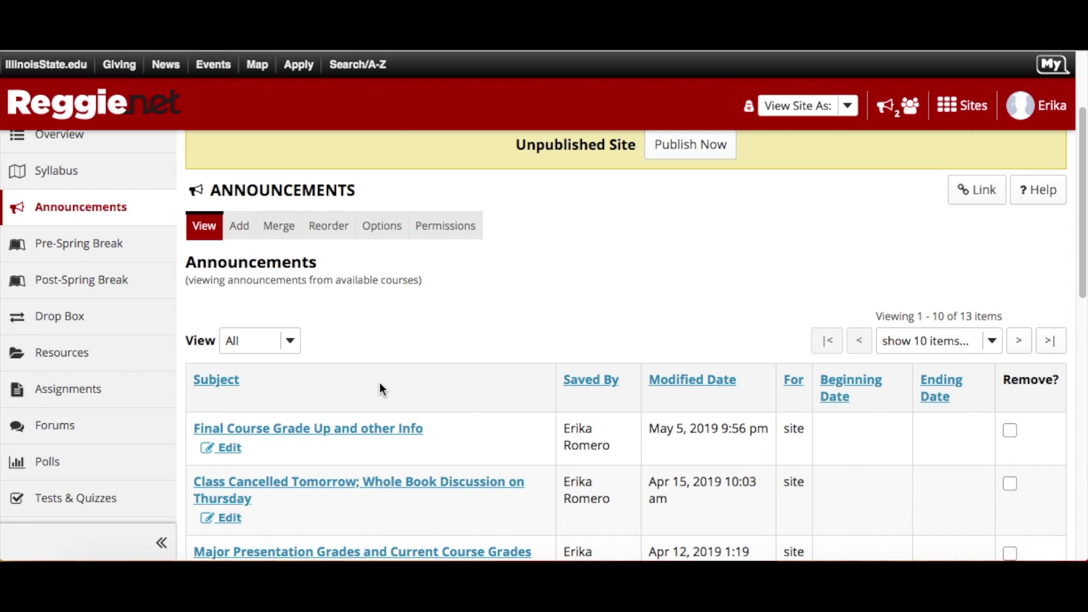
{"action": "scroll", "coordinate": [376, 385], "scroll_direction": "up", "scroll_amount": 1}
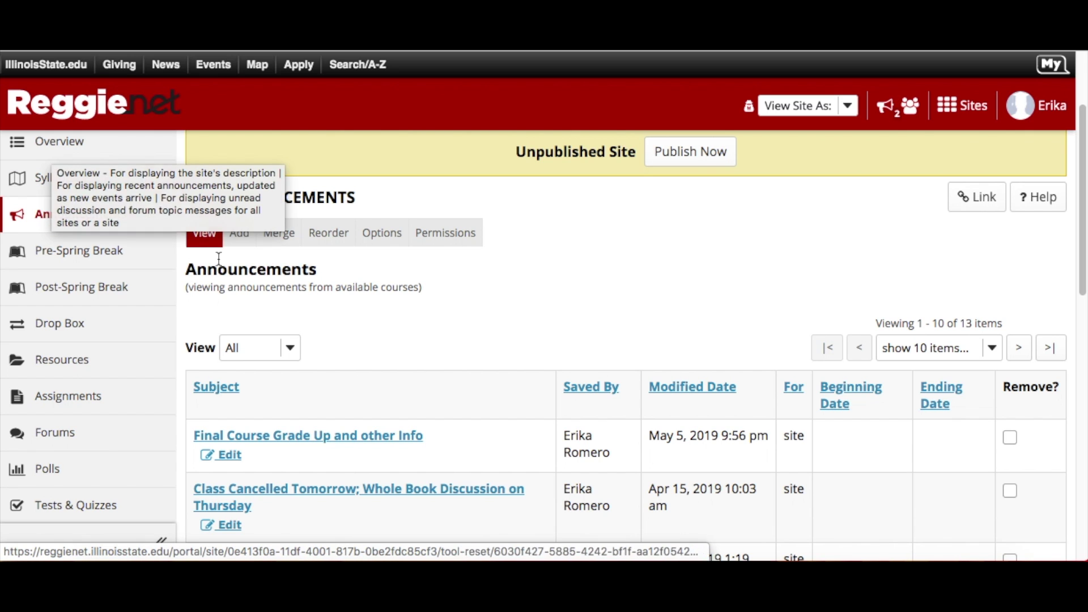
{"action": "left_click", "coordinate": [247, 240]}
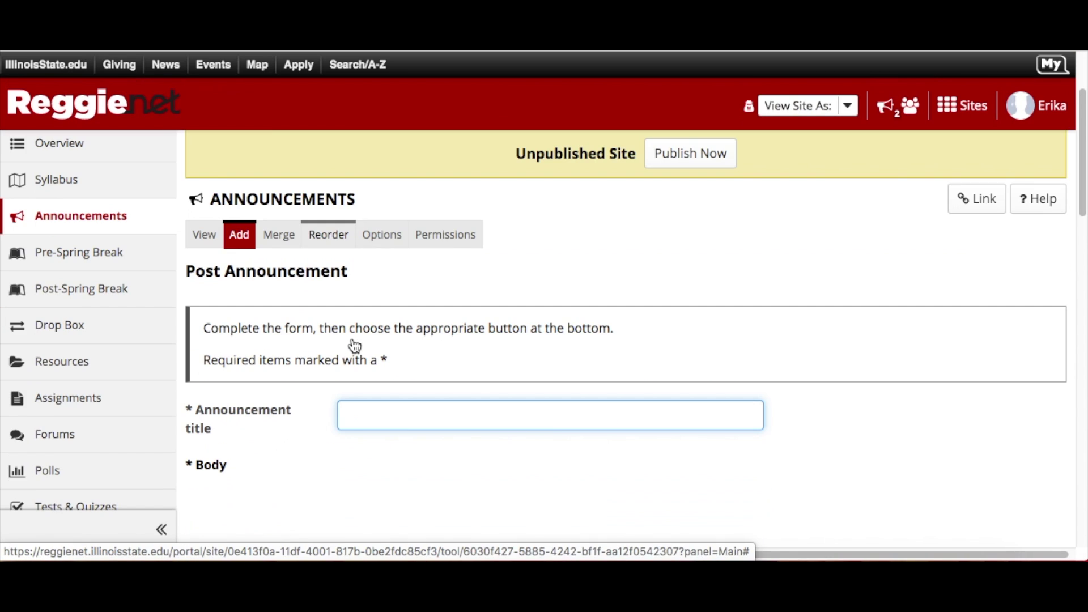
Enter "dsdsd" as the announcement title and "sdfsdfsdf" as its body text.
{"action": "scroll", "coordinate": [356, 317], "scroll_direction": "down", "scroll_amount": 3}
{"action": "type", "text": "dsdsd"}
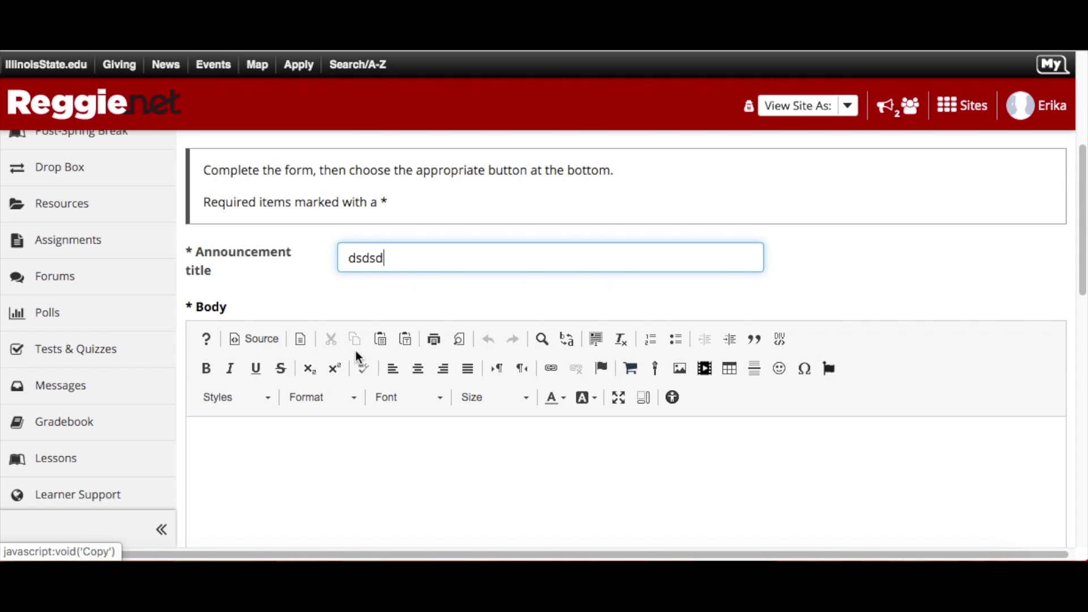
{"action": "left_click", "coordinate": [289, 448]}
{"action": "type", "text": "sdfsdfsdf"}
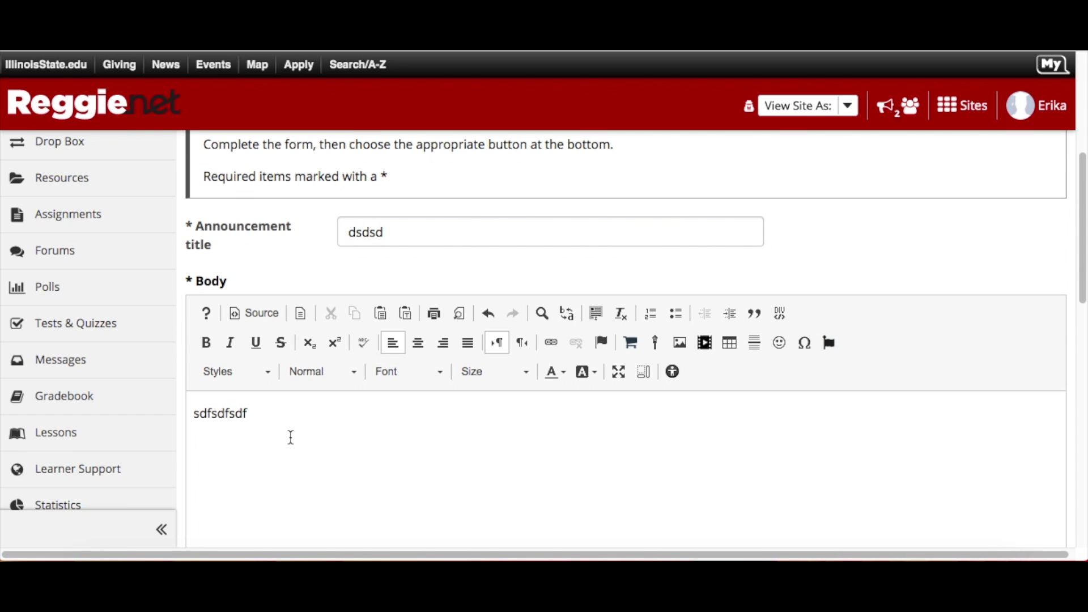
Review the announcement's access, availability and attachment options, and set Email Notification to High - All participants.
{"action": "scroll", "coordinate": [384, 441], "scroll_direction": "down", "scroll_amount": 5}
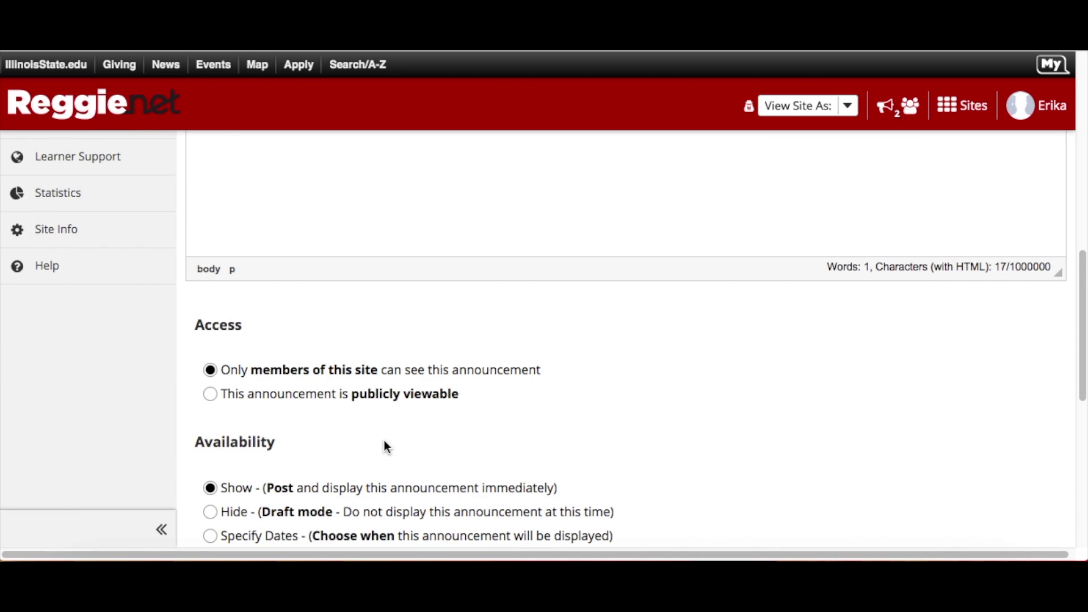
{"action": "scroll", "coordinate": [384, 442], "scroll_direction": "down", "scroll_amount": 3}
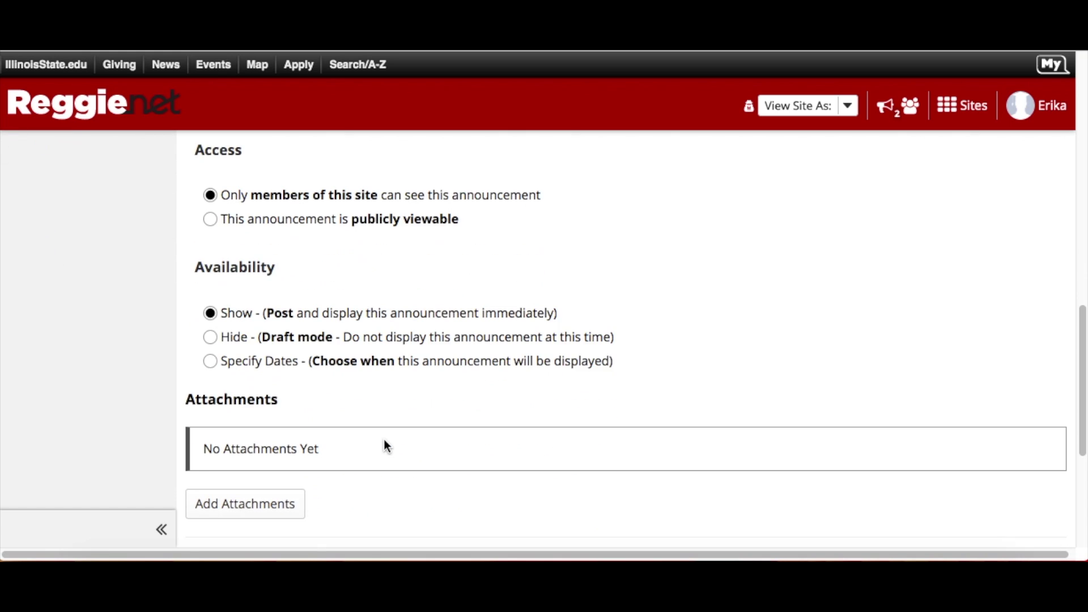
{"action": "scroll", "coordinate": [386, 445], "scroll_direction": "down", "scroll_amount": 4}
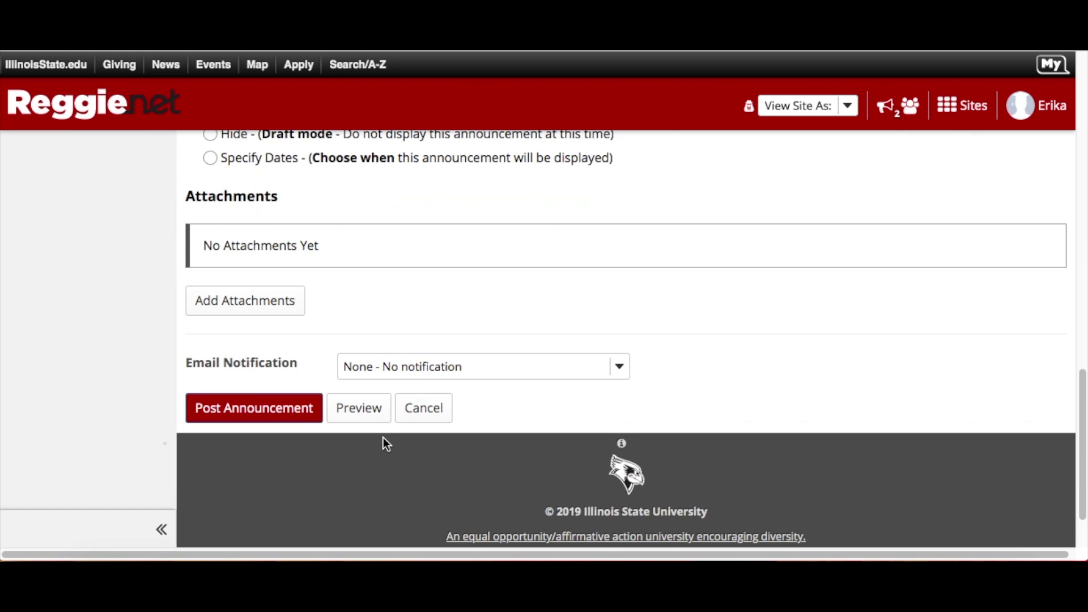
{"action": "left_click", "coordinate": [390, 369]}
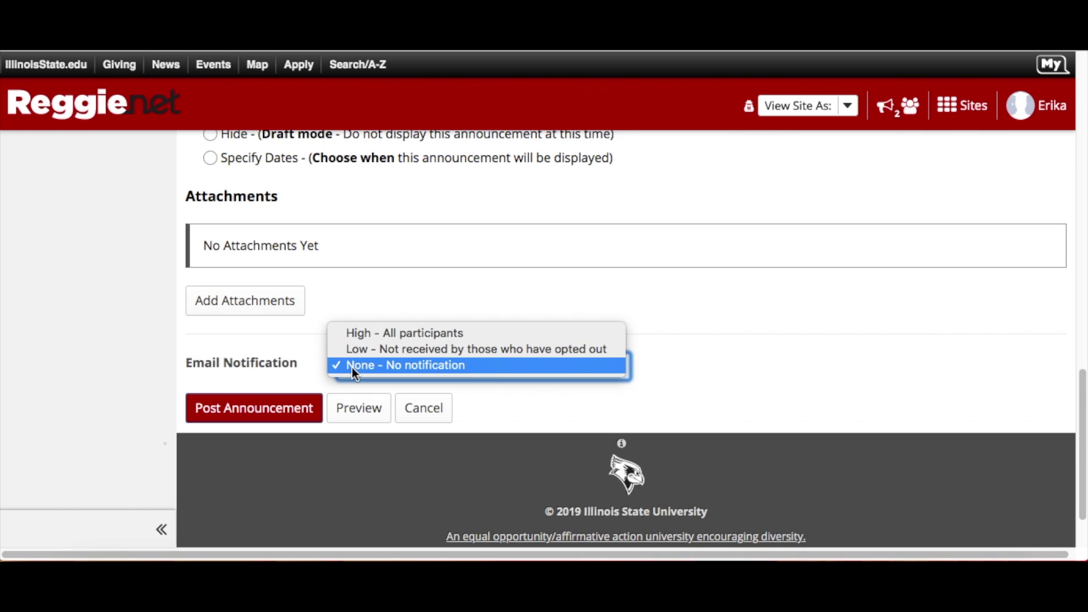
{"action": "left_click", "coordinate": [374, 334]}
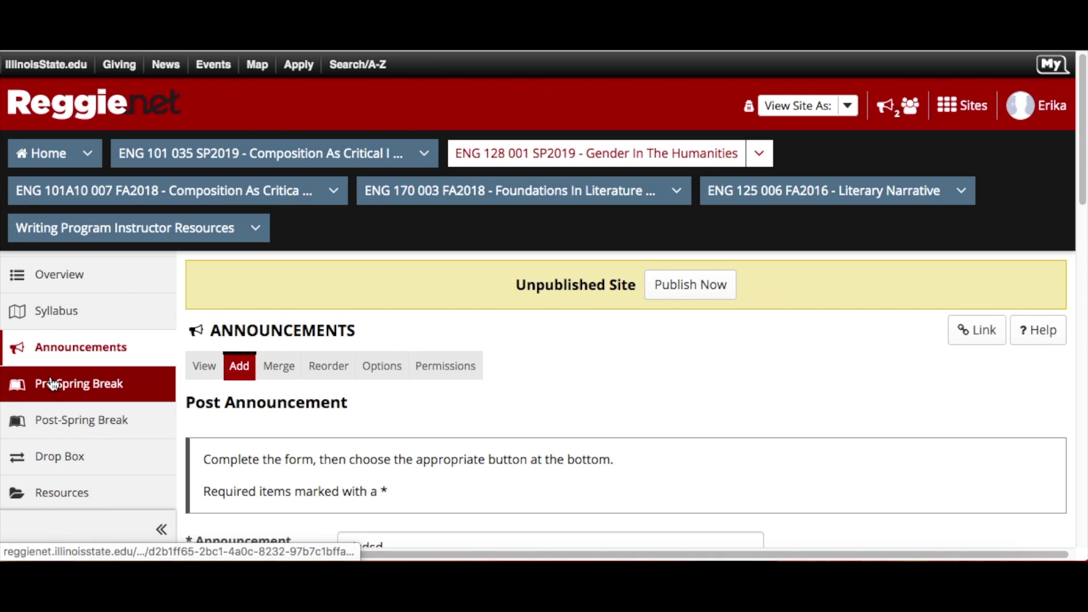
Look through the course's tool list and open the Drop Box.
{"action": "scroll", "coordinate": [51, 397], "scroll_direction": "down", "scroll_amount": 2}
{"action": "scroll", "coordinate": [55, 404], "scroll_direction": "down", "scroll_amount": 3}
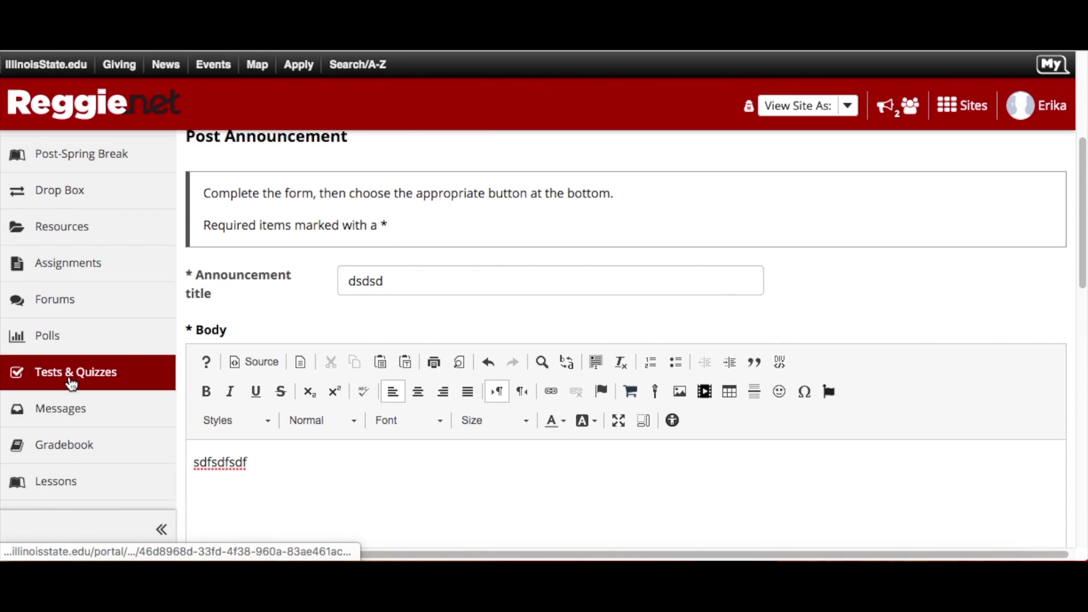
{"action": "scroll", "coordinate": [68, 377], "scroll_direction": "up", "scroll_amount": 4}
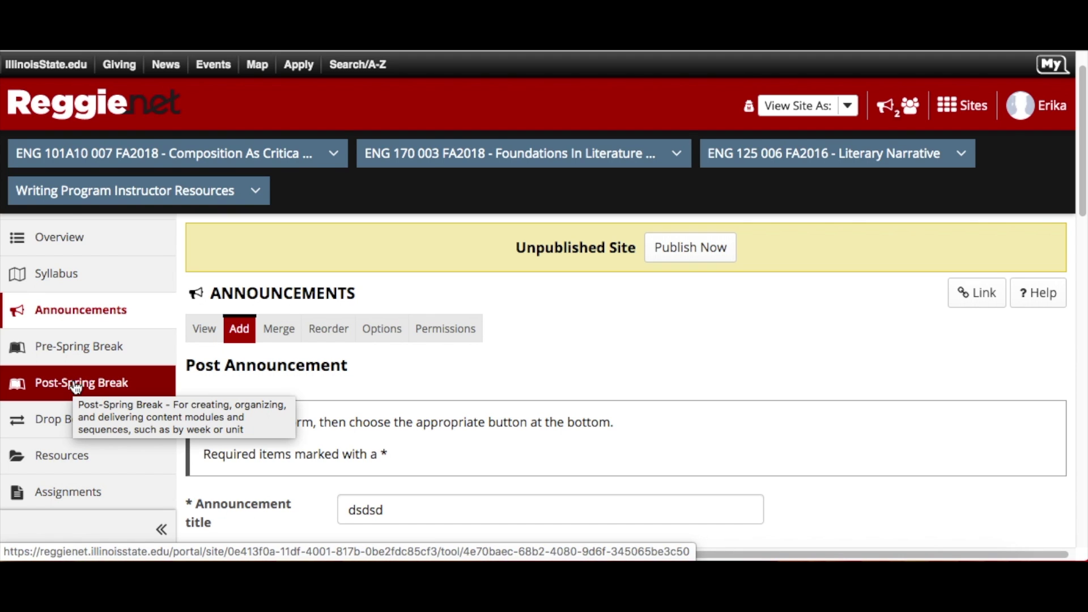
{"action": "scroll", "coordinate": [77, 387], "scroll_direction": "down", "scroll_amount": 1}
{"action": "left_click", "coordinate": [79, 428]}
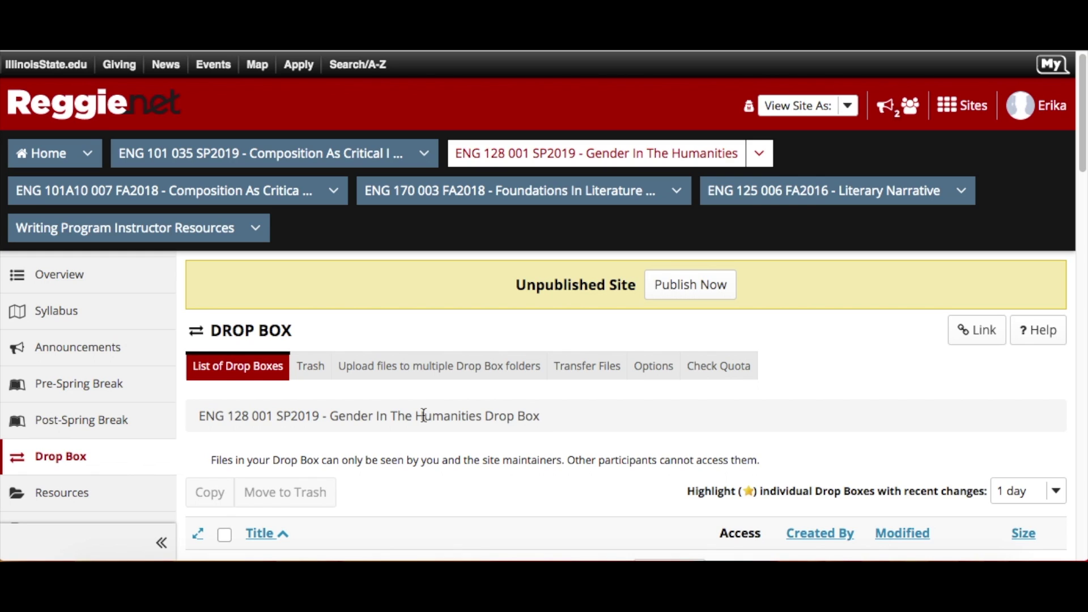
Open the course's Resources and look over its folders and files.
{"action": "left_click", "coordinate": [109, 498]}
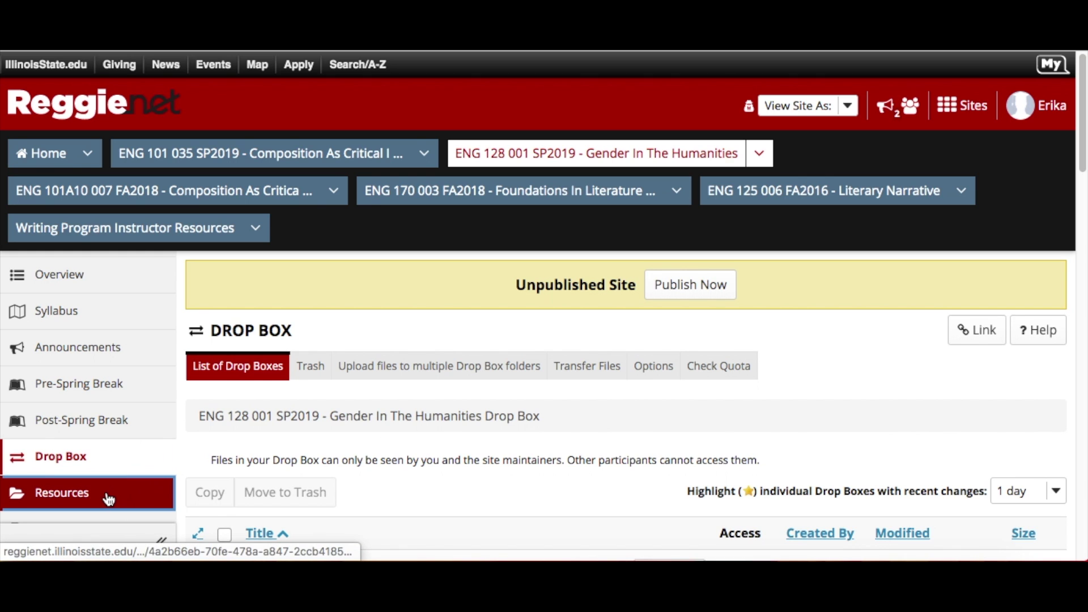
{"action": "scroll", "coordinate": [222, 427], "scroll_direction": "down", "scroll_amount": 1}
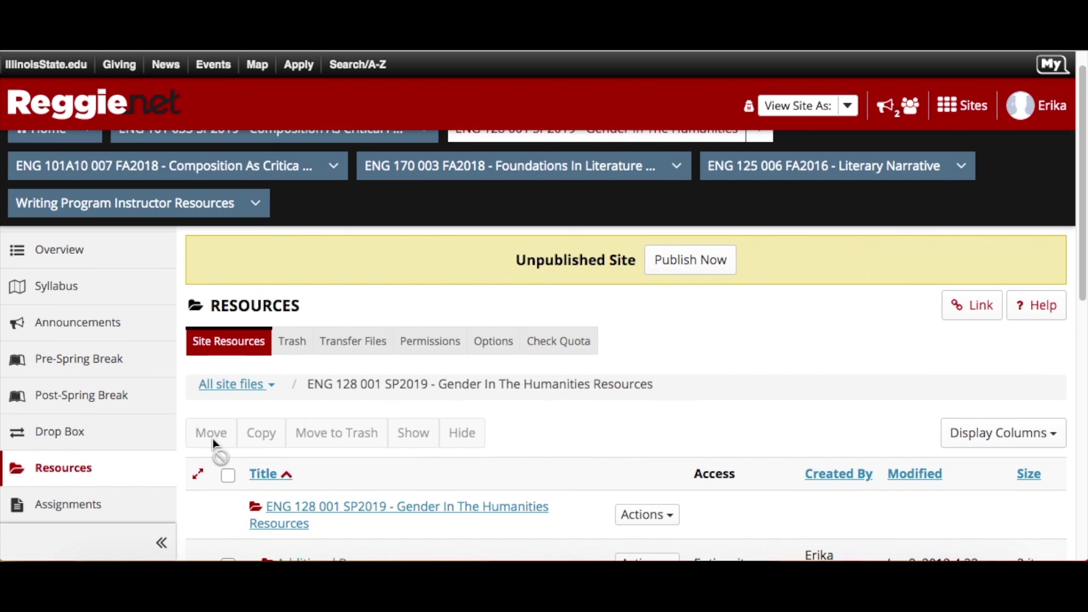
{"action": "scroll", "coordinate": [211, 442], "scroll_direction": "down", "scroll_amount": 4}
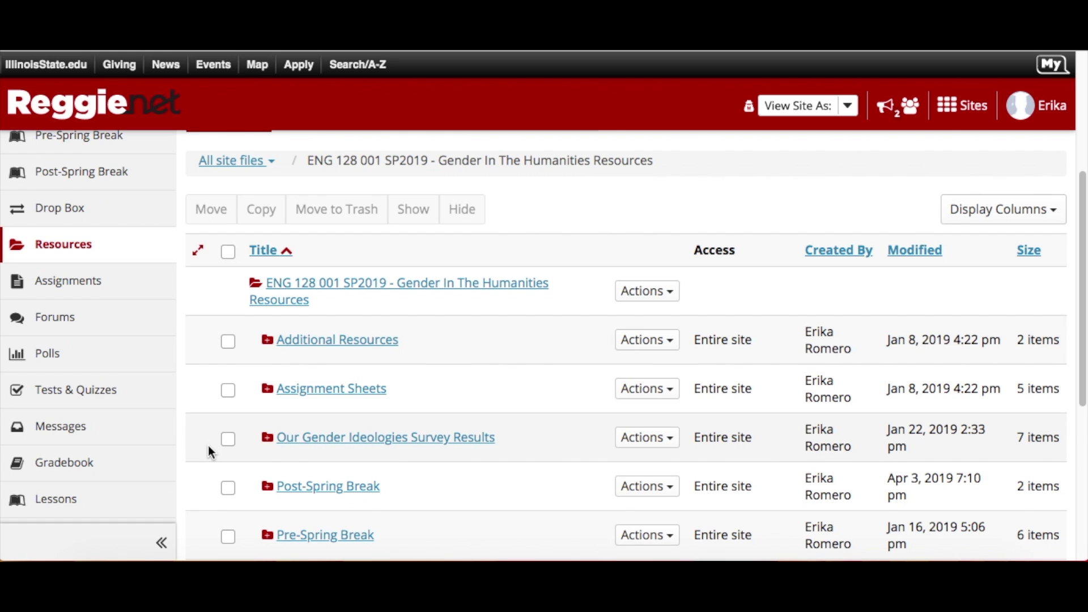
{"action": "scroll", "coordinate": [209, 446], "scroll_direction": "down", "scroll_amount": 1}
{"action": "scroll", "coordinate": [209, 452], "scroll_direction": "down", "scroll_amount": 1}
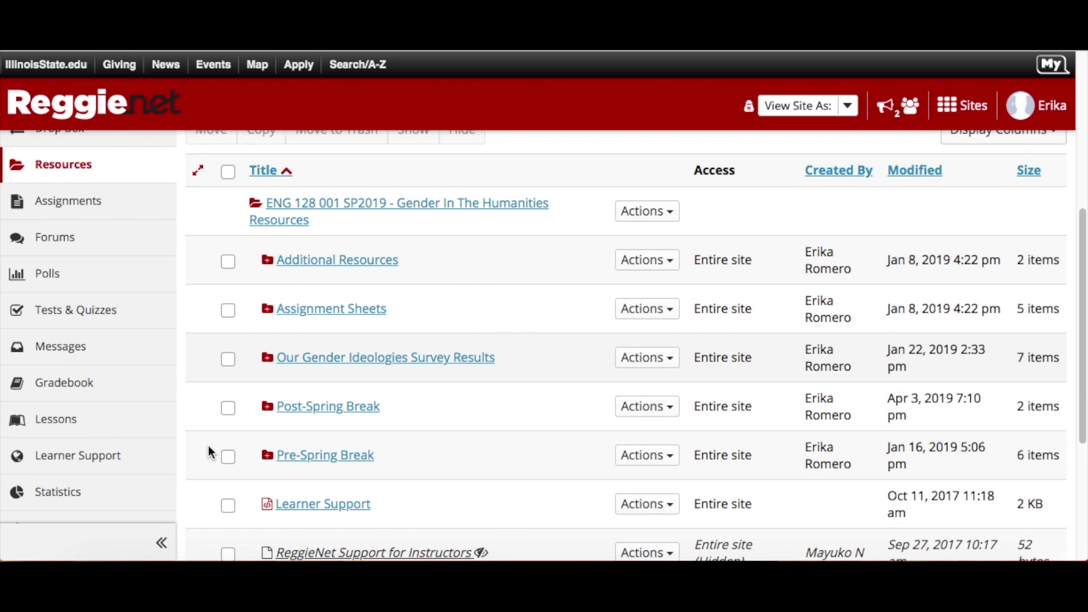
{"action": "scroll", "coordinate": [577, 277], "scroll_direction": "up", "scroll_amount": 1}
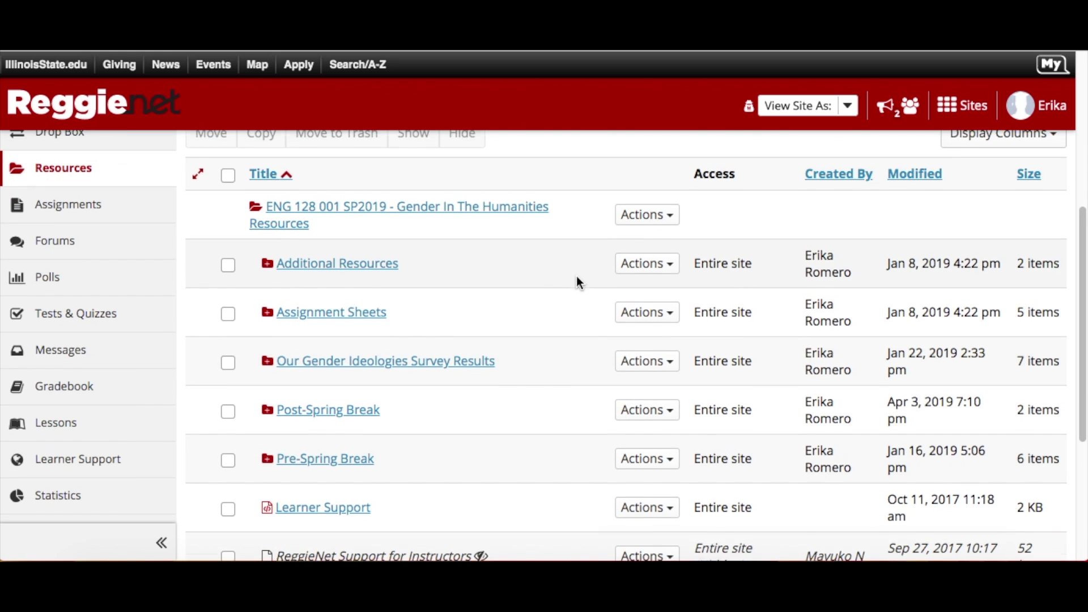
Examine the add and edit actions offered for the course's main Resources folder and the Additional Resources folder.
{"action": "left_click", "coordinate": [632, 237]}
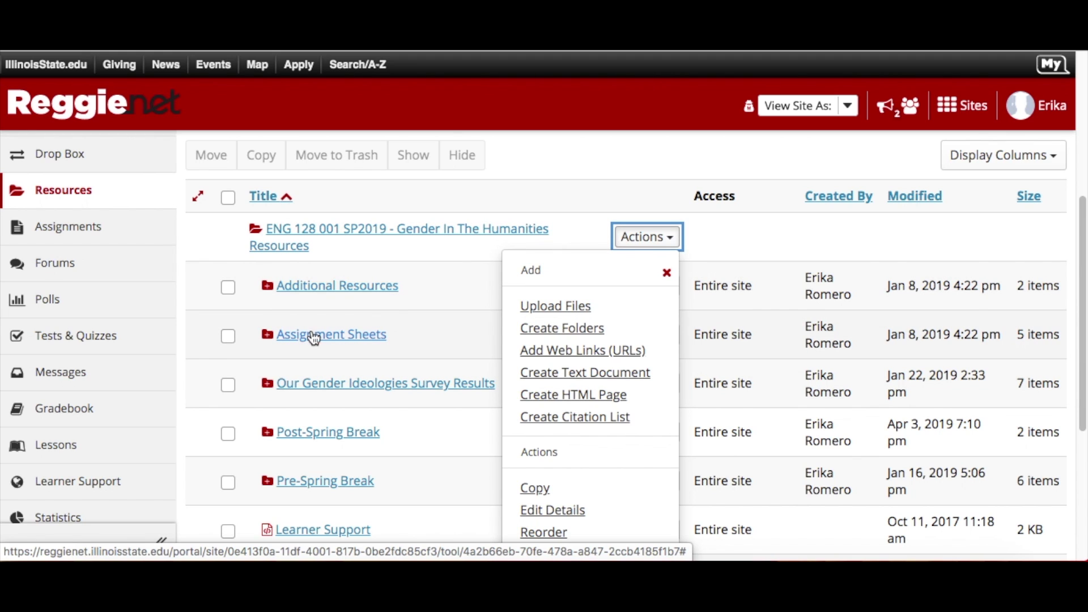
{"action": "left_click", "coordinate": [539, 205]}
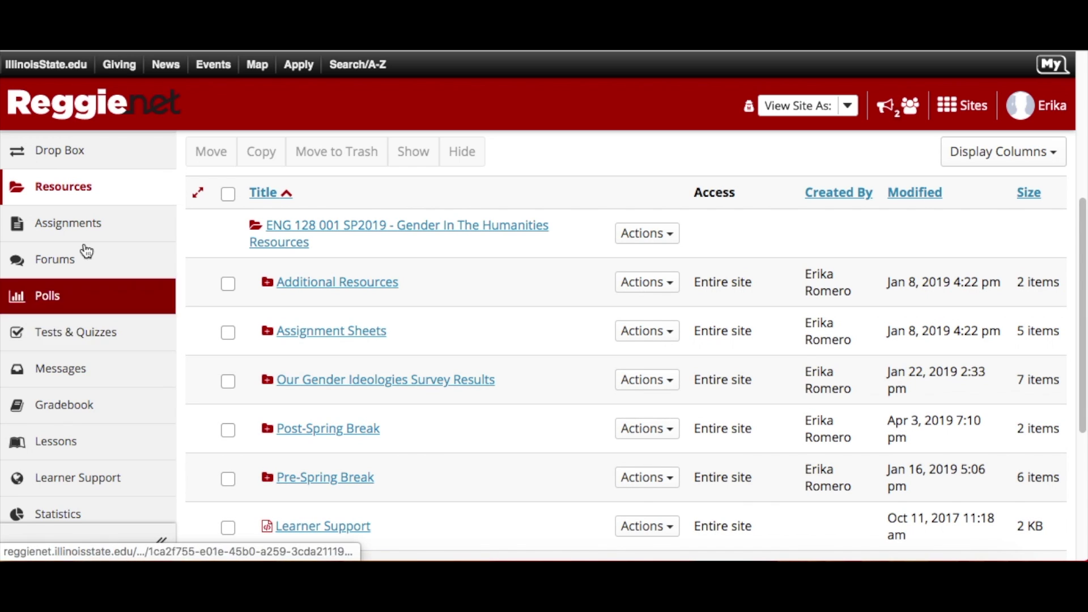
{"action": "scroll", "coordinate": [79, 238], "scroll_direction": "up", "scroll_amount": 3}
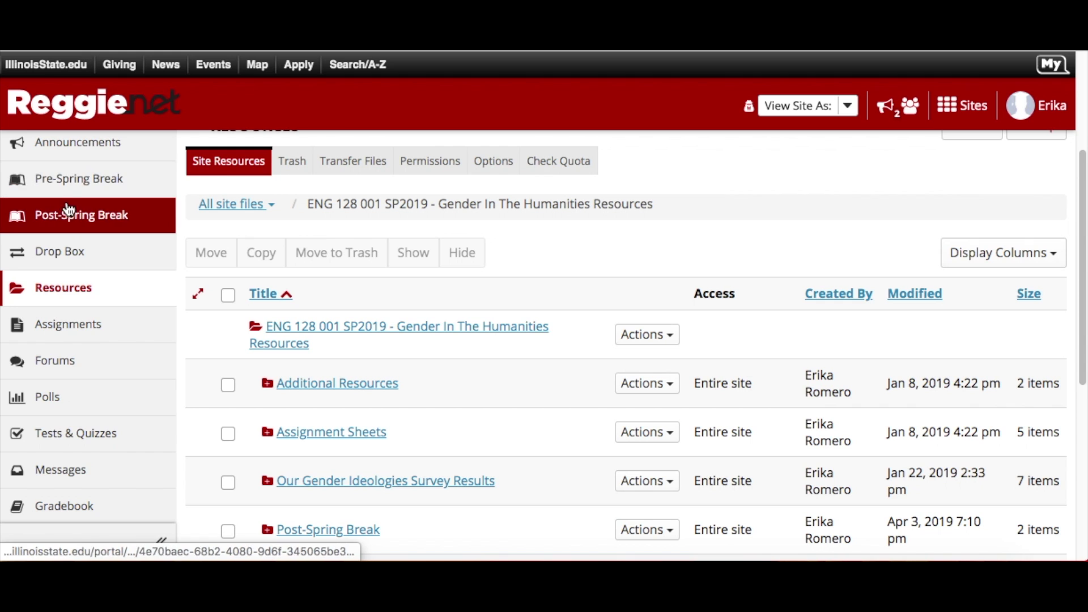
{"action": "scroll", "coordinate": [170, 311], "scroll_direction": "down", "scroll_amount": 3}
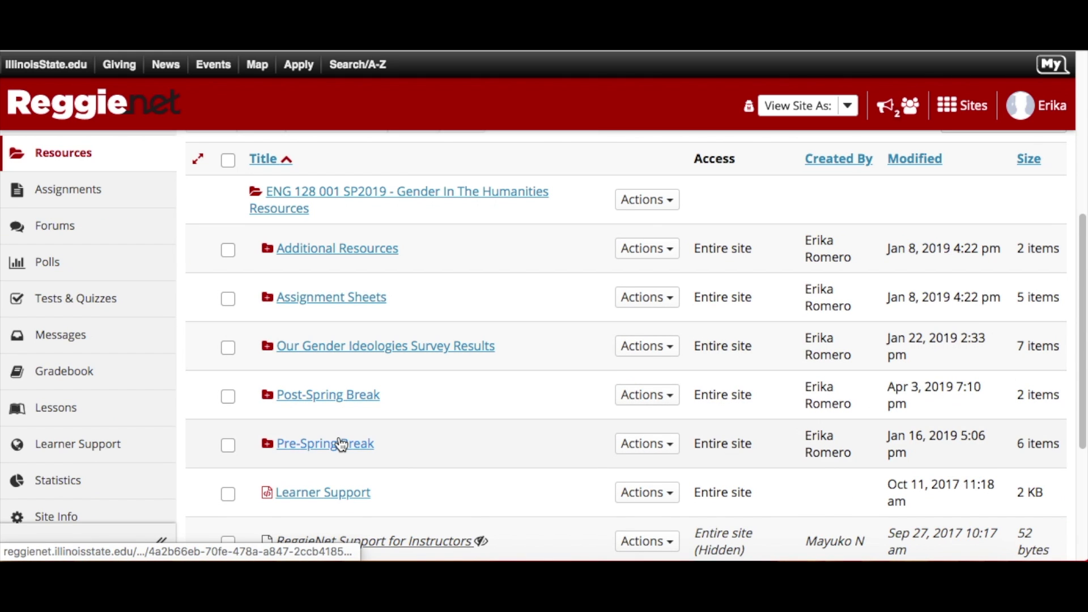
{"action": "scroll", "coordinate": [340, 445], "scroll_direction": "down", "scroll_amount": 3}
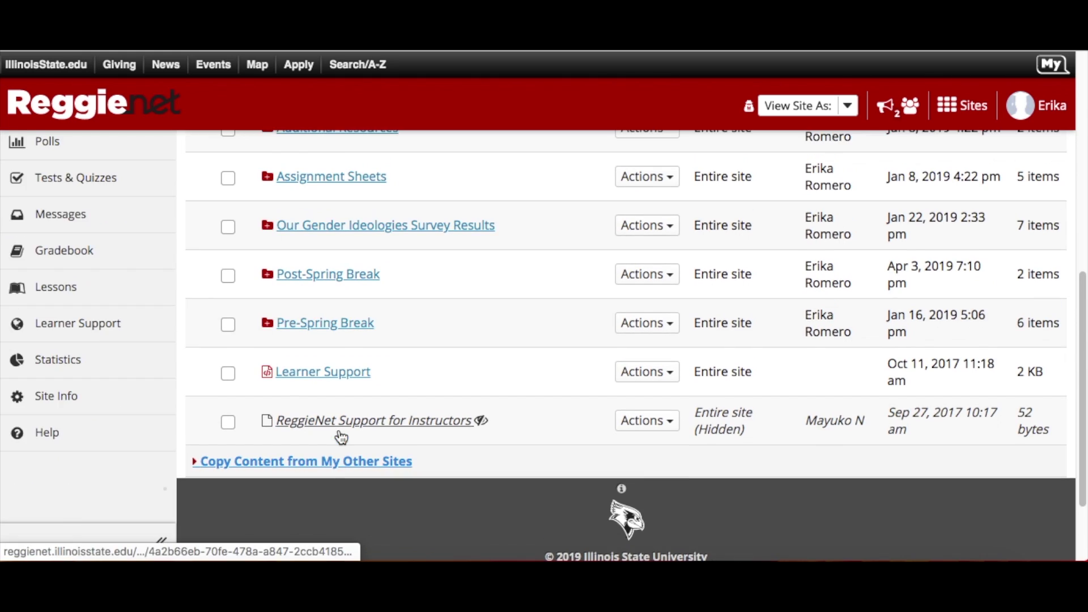
{"action": "scroll", "coordinate": [340, 436], "scroll_direction": "up", "scroll_amount": 3}
{"action": "left_click", "coordinate": [648, 271]}
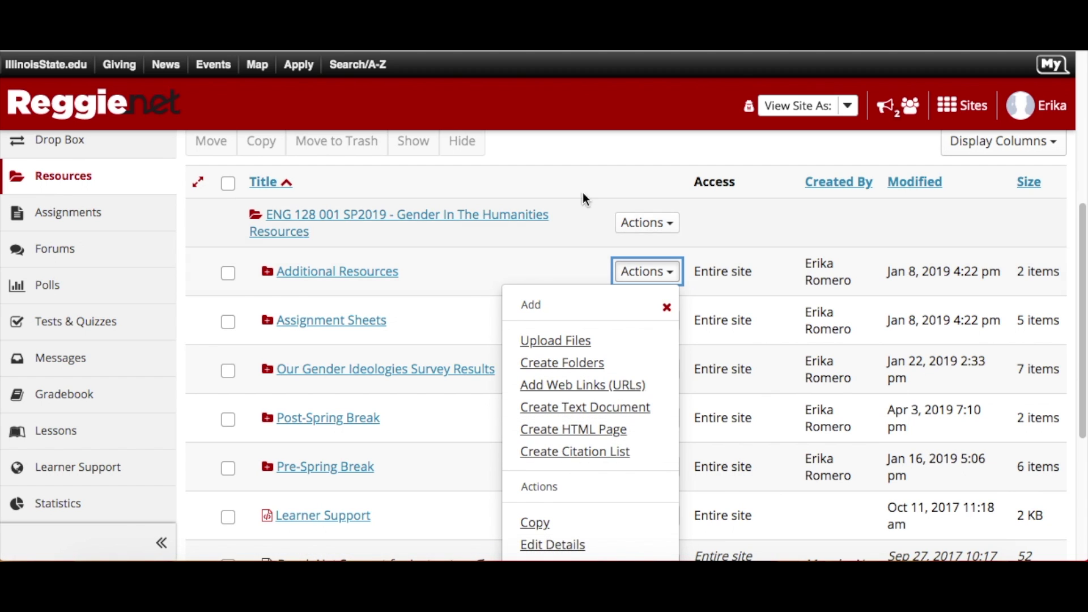
{"action": "left_click", "coordinate": [564, 160]}
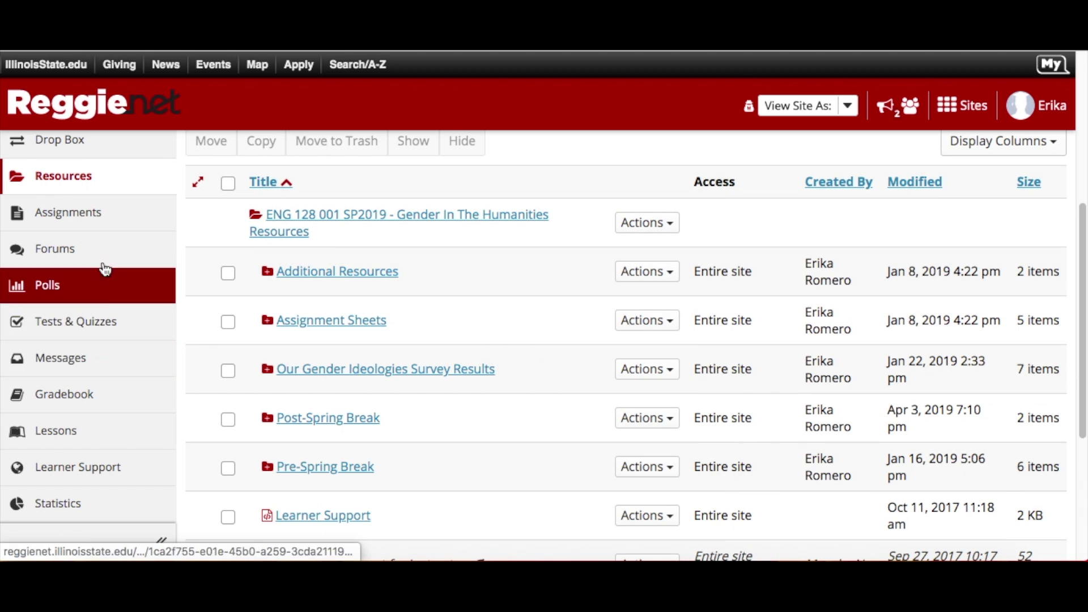
Open the course's Assignments and look over the existing assignments with their open and due dates.
{"action": "left_click", "coordinate": [66, 212]}
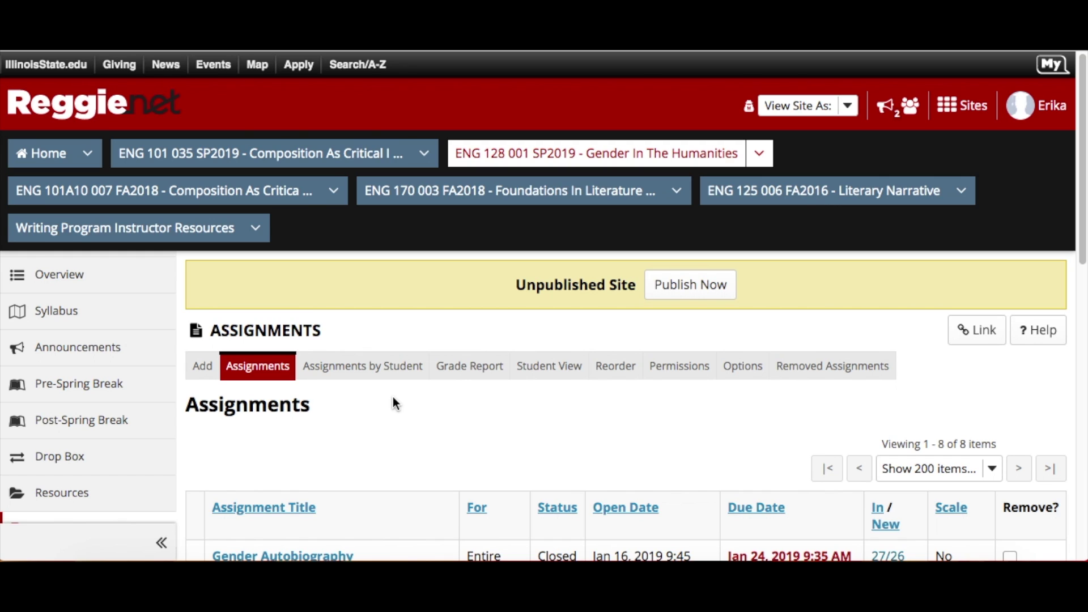
{"action": "scroll", "coordinate": [393, 397], "scroll_direction": "down", "scroll_amount": 5}
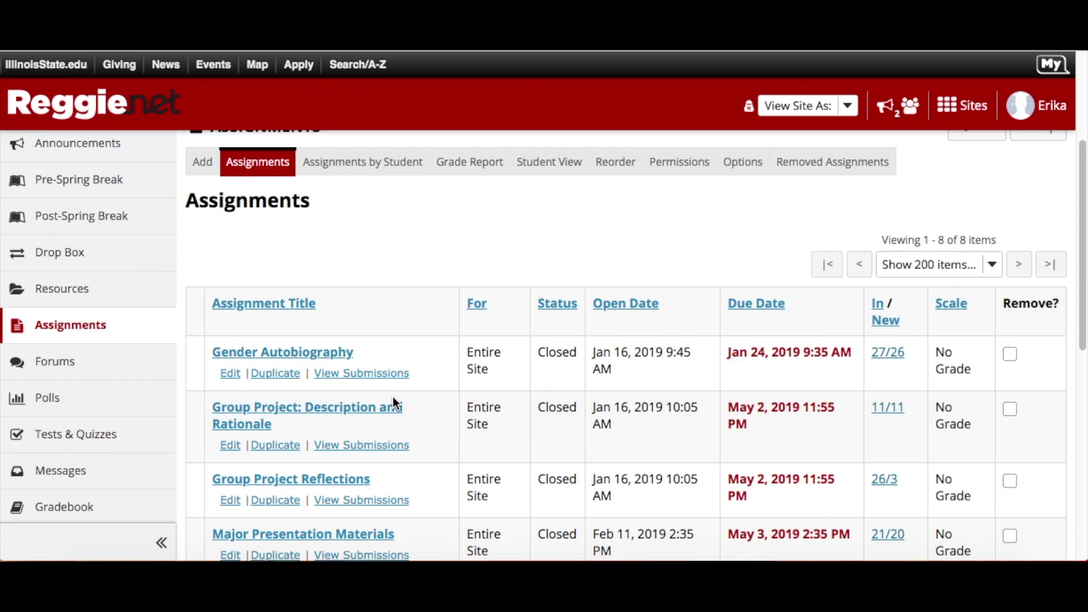
{"action": "scroll", "coordinate": [393, 398], "scroll_direction": "down", "scroll_amount": 2}
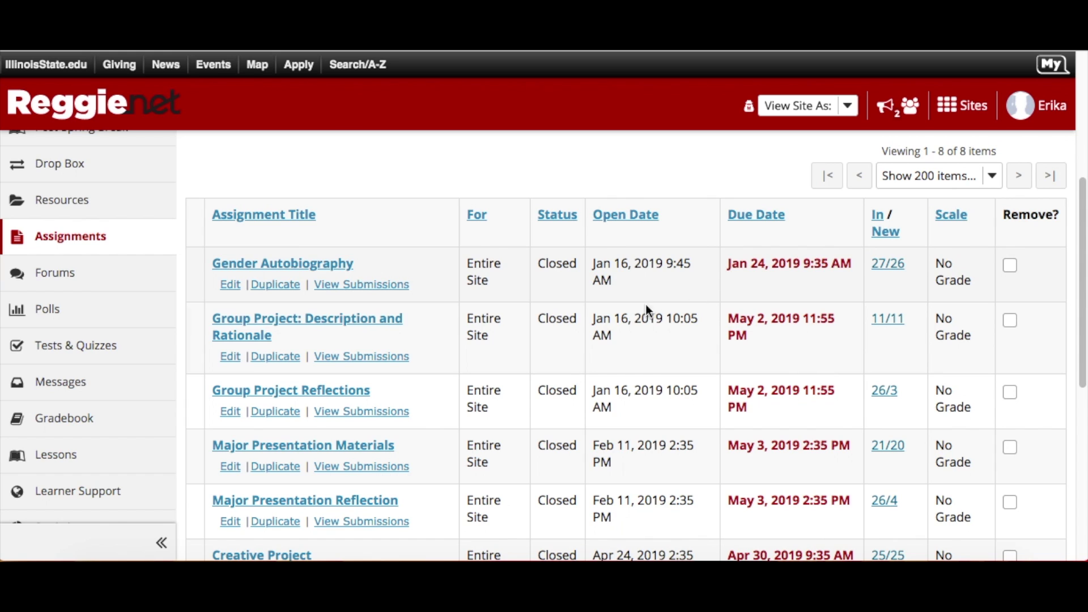
Start a new assignment titled "asd" with the instructions "Look at the PDF".
{"action": "scroll", "coordinate": [439, 355], "scroll_direction": "up", "scroll_amount": 5}
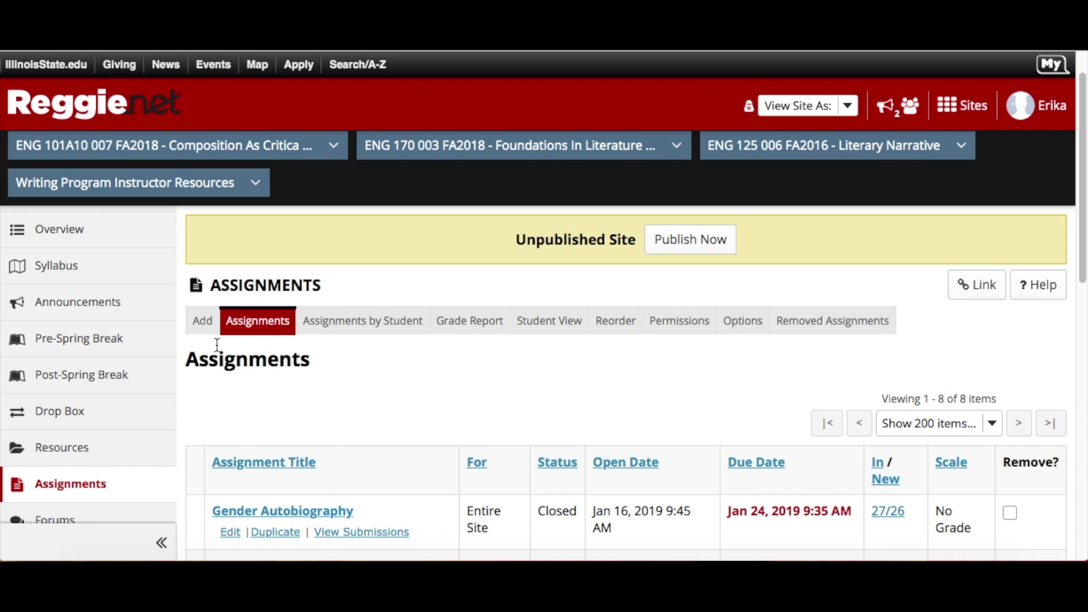
{"action": "left_click", "coordinate": [203, 324]}
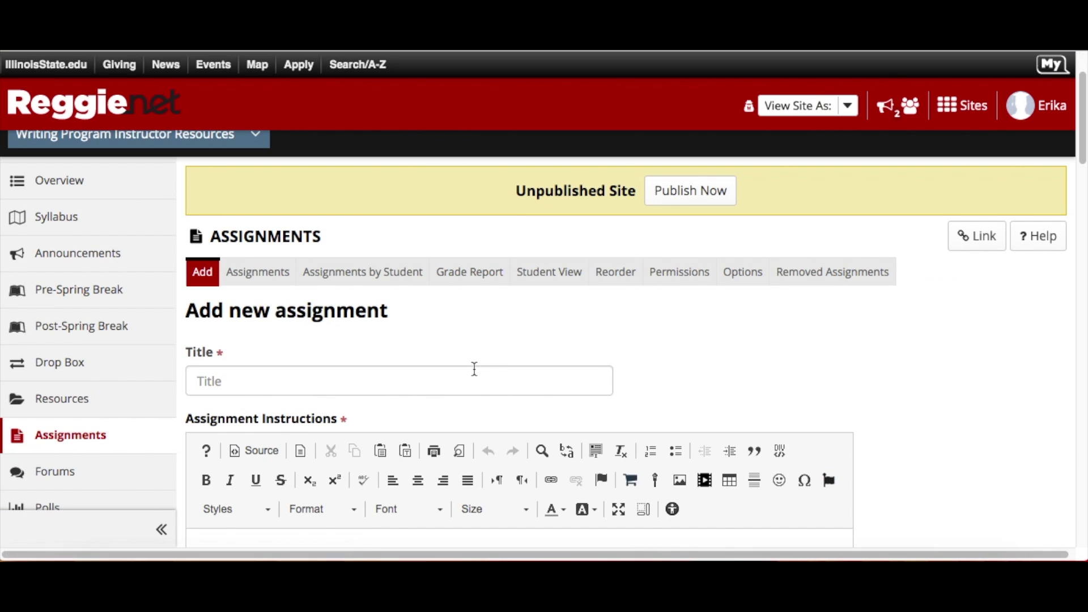
{"action": "left_click", "coordinate": [472, 374]}
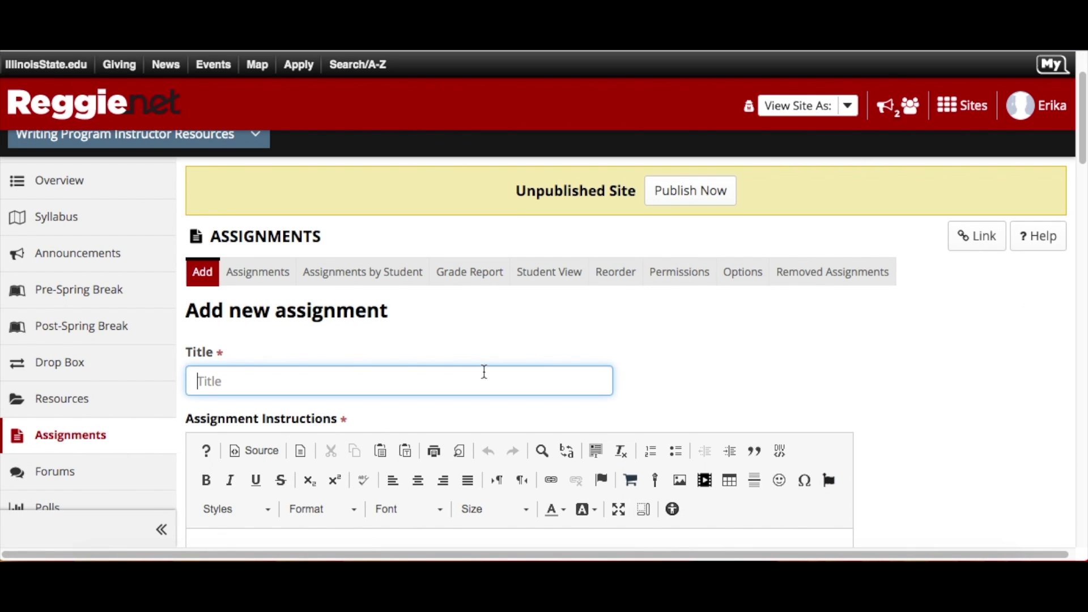
{"action": "type", "text": "asd"}
{"action": "scroll", "coordinate": [657, 377], "scroll_direction": "down", "scroll_amount": 5}
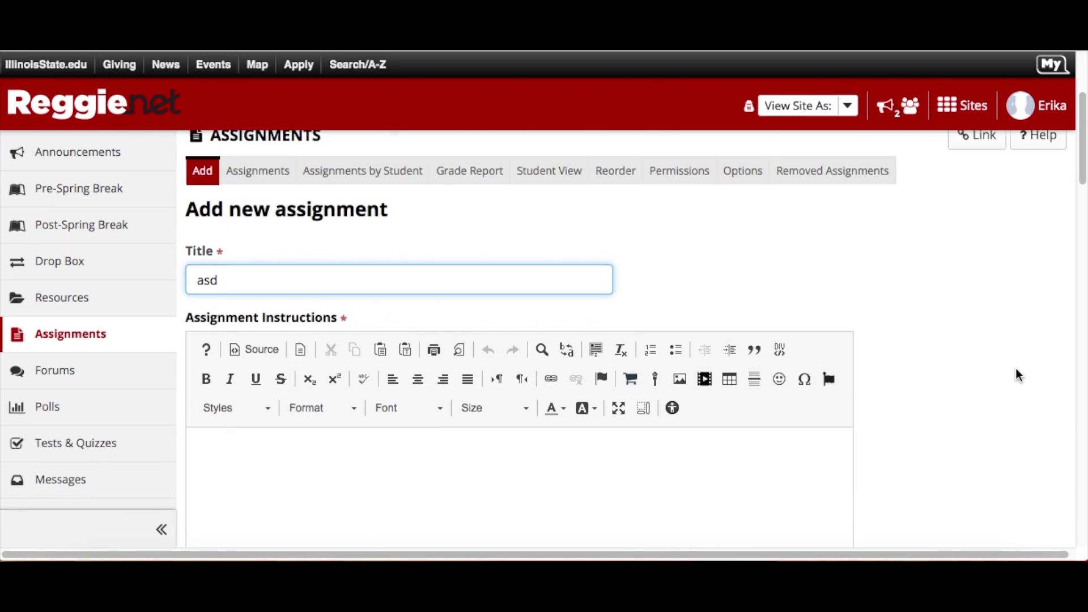
{"action": "left_click", "coordinate": [652, 375]}
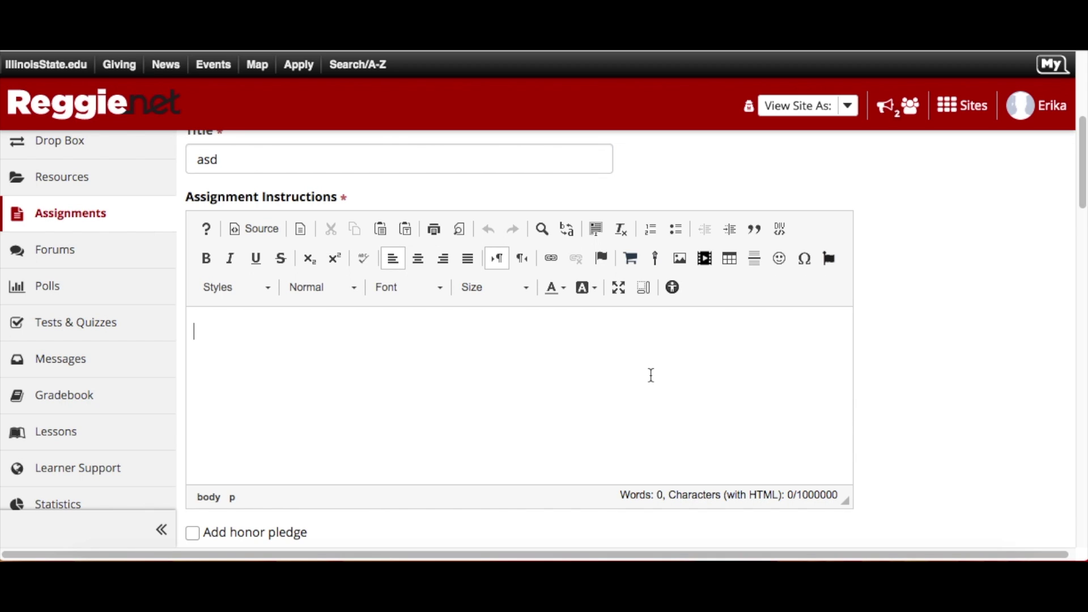
{"action": "type", "text": "Look at the PDF"}
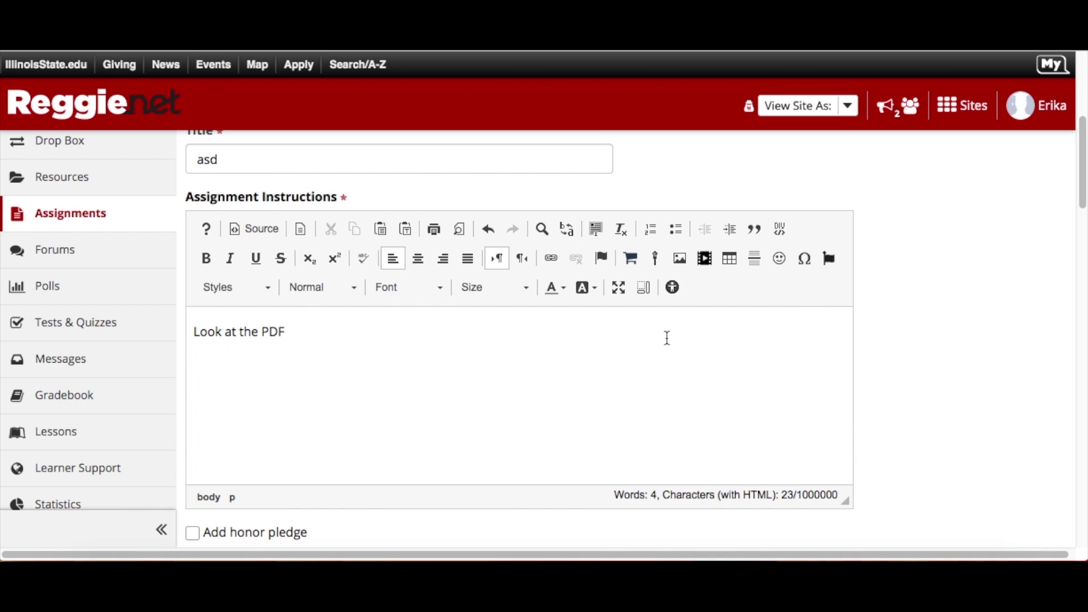
Review the new assignment's attachment, availability and access settings, including the calendar for choosing the Accept Until date.
{"action": "scroll", "coordinate": [418, 357], "scroll_direction": "down", "scroll_amount": 3}
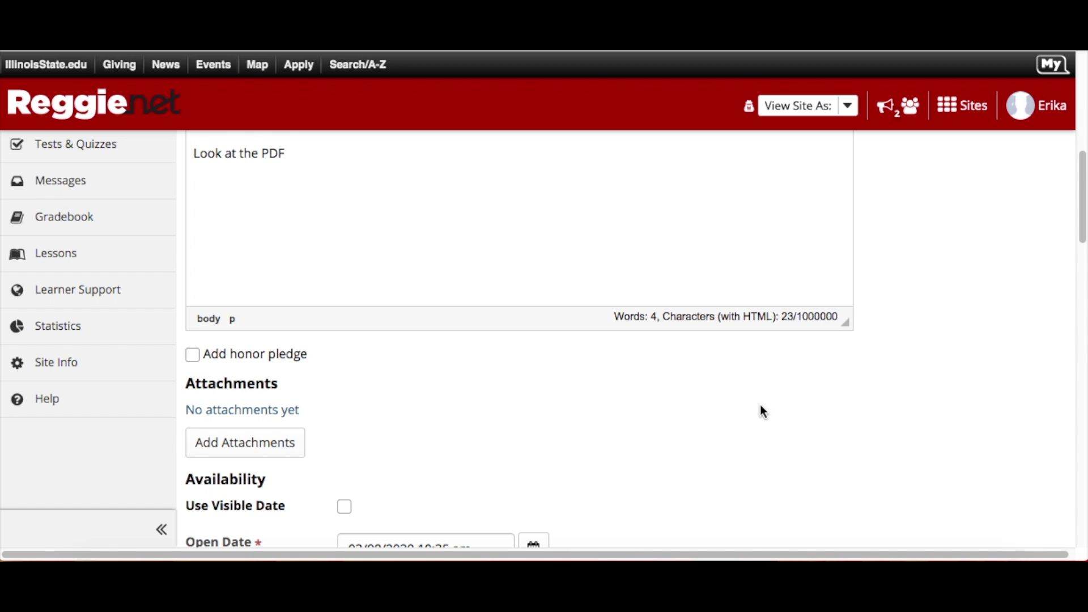
{"action": "scroll", "coordinate": [760, 411], "scroll_direction": "down", "scroll_amount": 3}
{"action": "scroll", "coordinate": [761, 411], "scroll_direction": "down", "scroll_amount": 3}
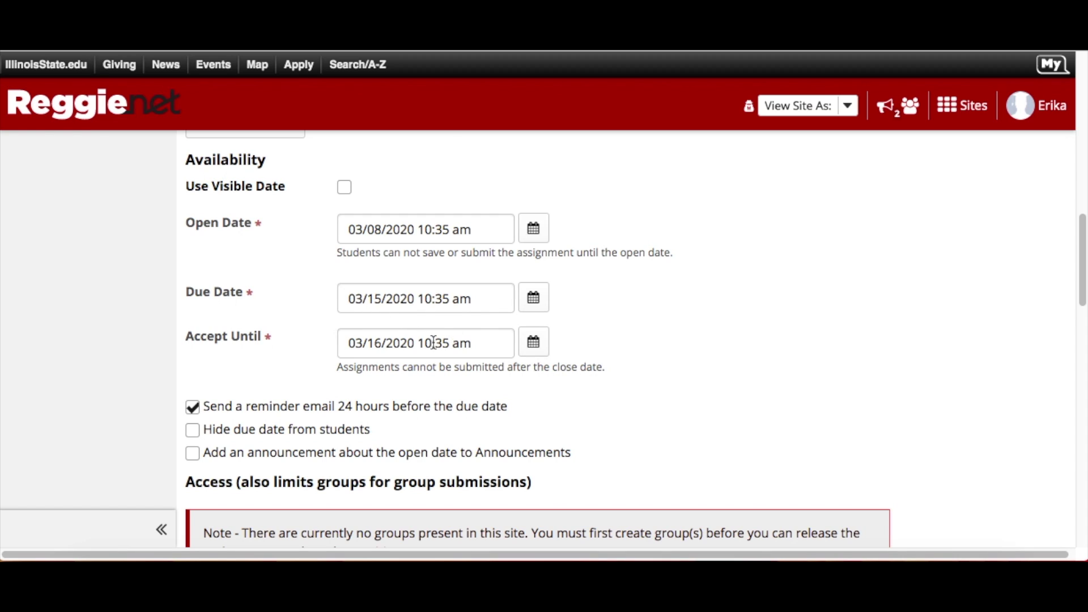
{"action": "left_click", "coordinate": [540, 353]}
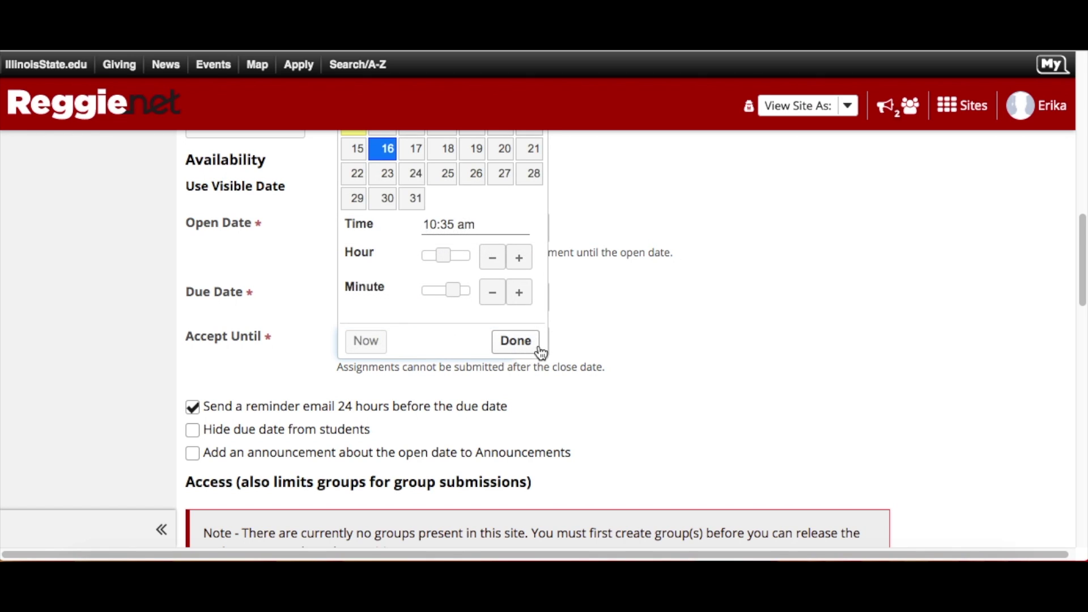
{"action": "scroll", "coordinate": [583, 337], "scroll_direction": "up", "scroll_amount": 2}
{"action": "scroll", "coordinate": [581, 339], "scroll_direction": "up", "scroll_amount": 3}
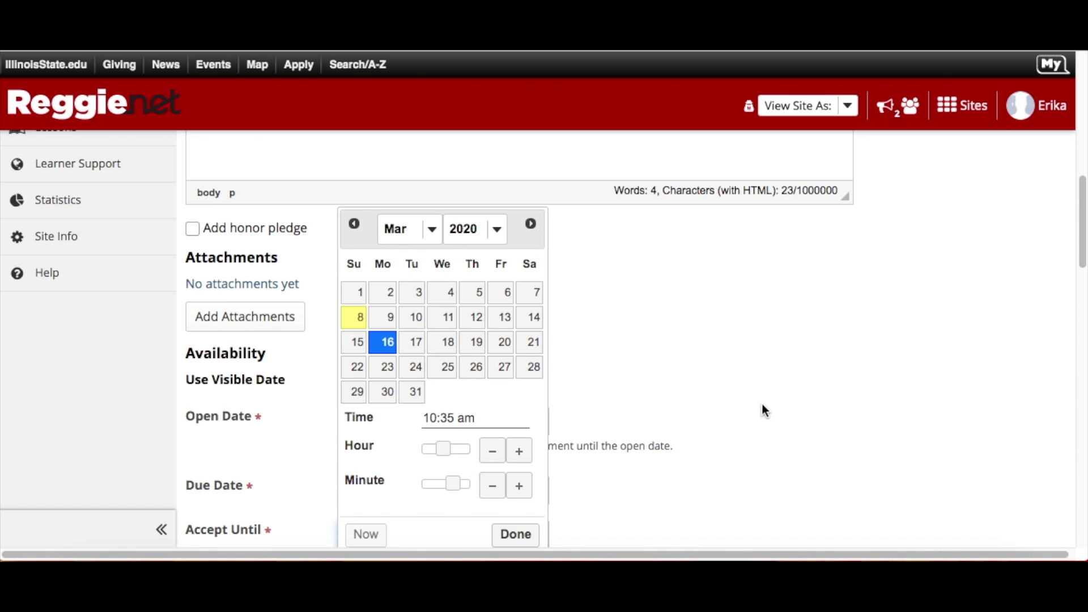
{"action": "left_click", "coordinate": [516, 534]}
{"action": "scroll", "coordinate": [627, 444], "scroll_direction": "down", "scroll_amount": 2}
{"action": "scroll", "coordinate": [627, 444], "scroll_direction": "down", "scroll_amount": 3}
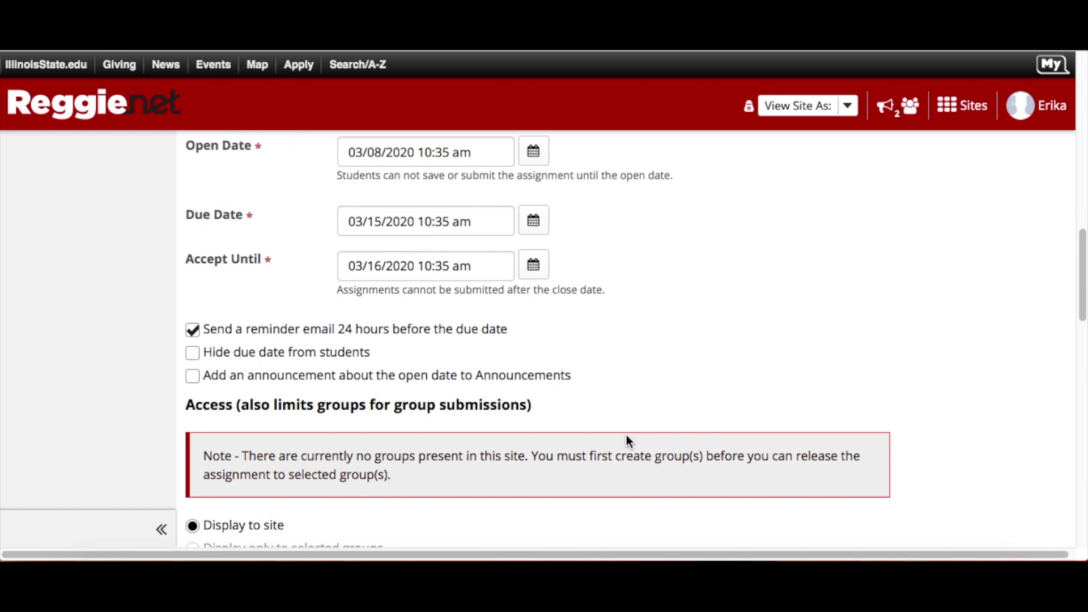
{"action": "scroll", "coordinate": [627, 436], "scroll_direction": "down", "scroll_amount": 2}
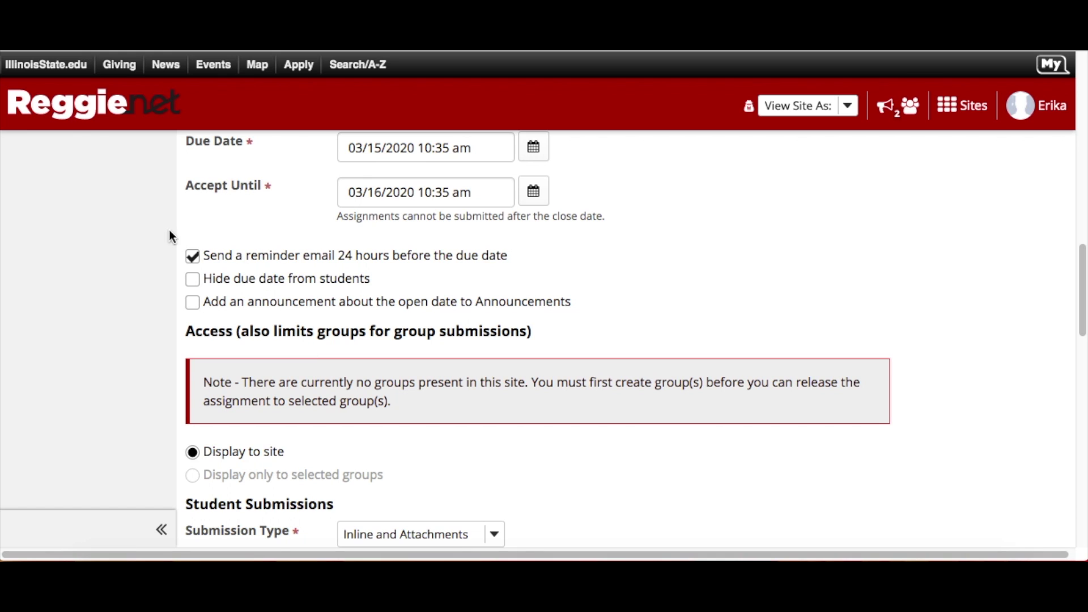
{"action": "scroll", "coordinate": [412, 357], "scroll_direction": "down", "scroll_amount": 5}
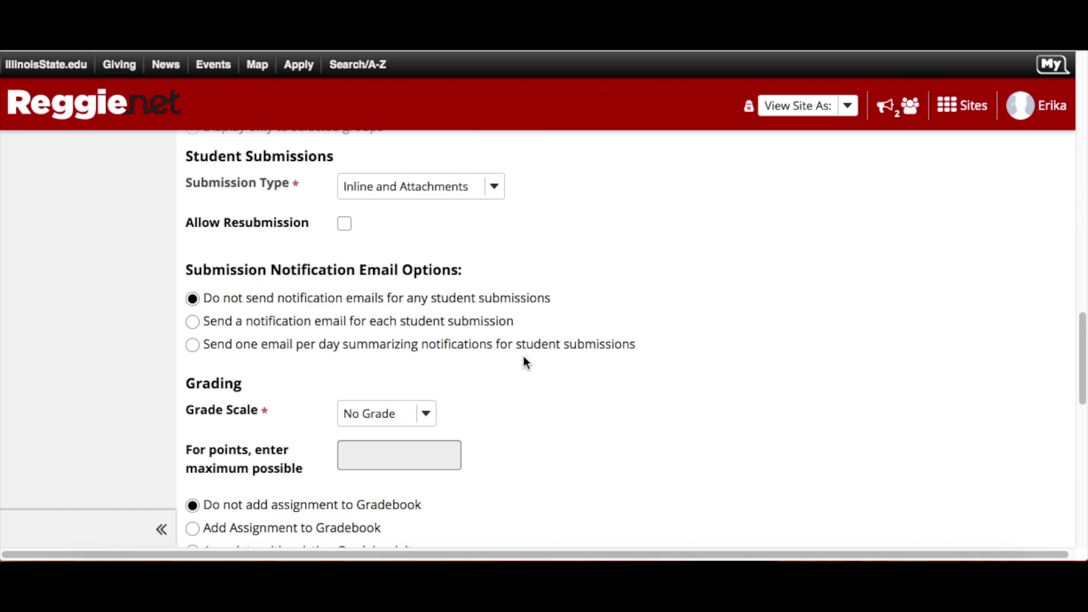
Examine the choices offered for the new assignment's Submission Type and Grade Scale without changing either.
{"action": "left_click", "coordinate": [386, 191]}
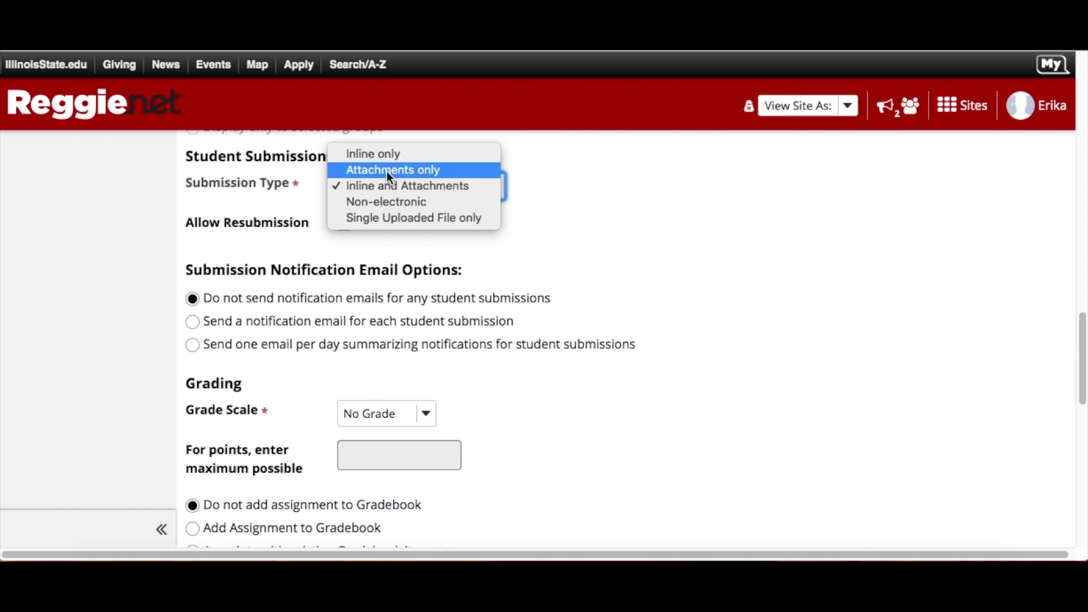
{"action": "left_click", "coordinate": [628, 250]}
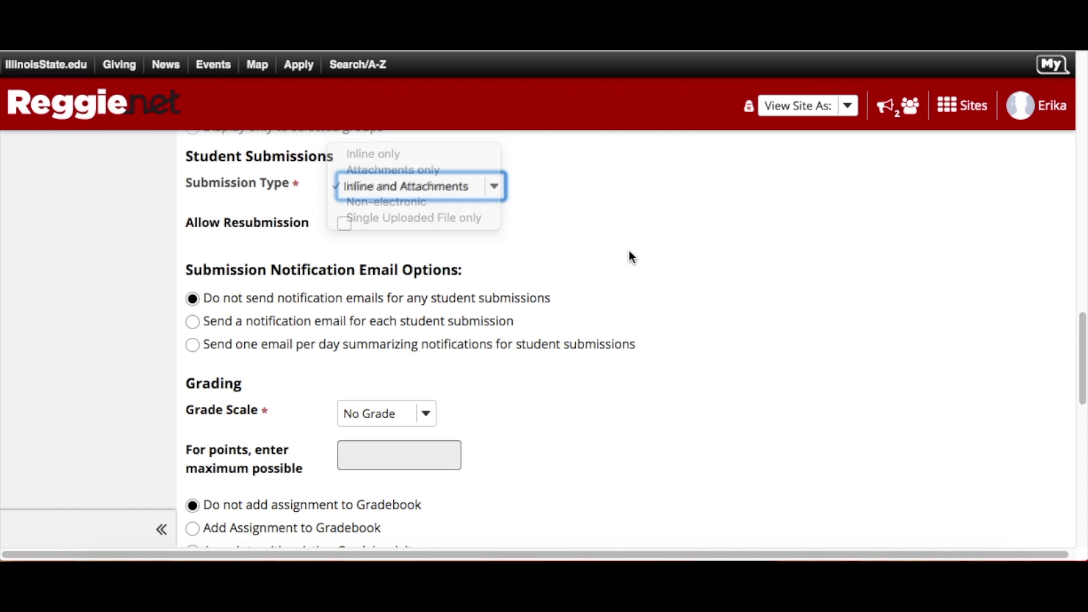
{"action": "scroll", "coordinate": [564, 380], "scroll_direction": "down", "scroll_amount": 3}
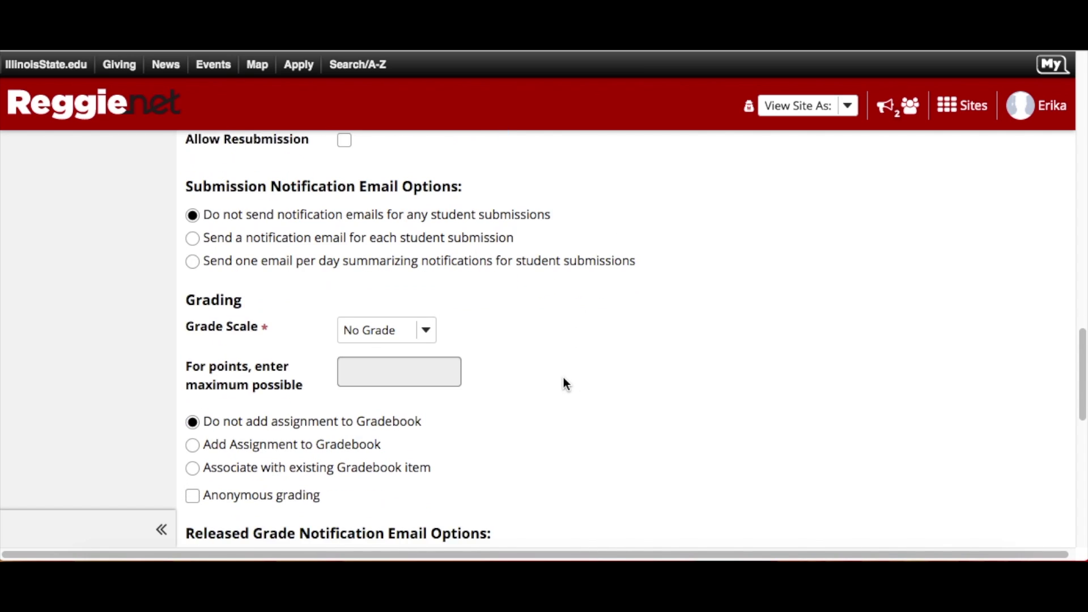
{"action": "left_click", "coordinate": [424, 280]}
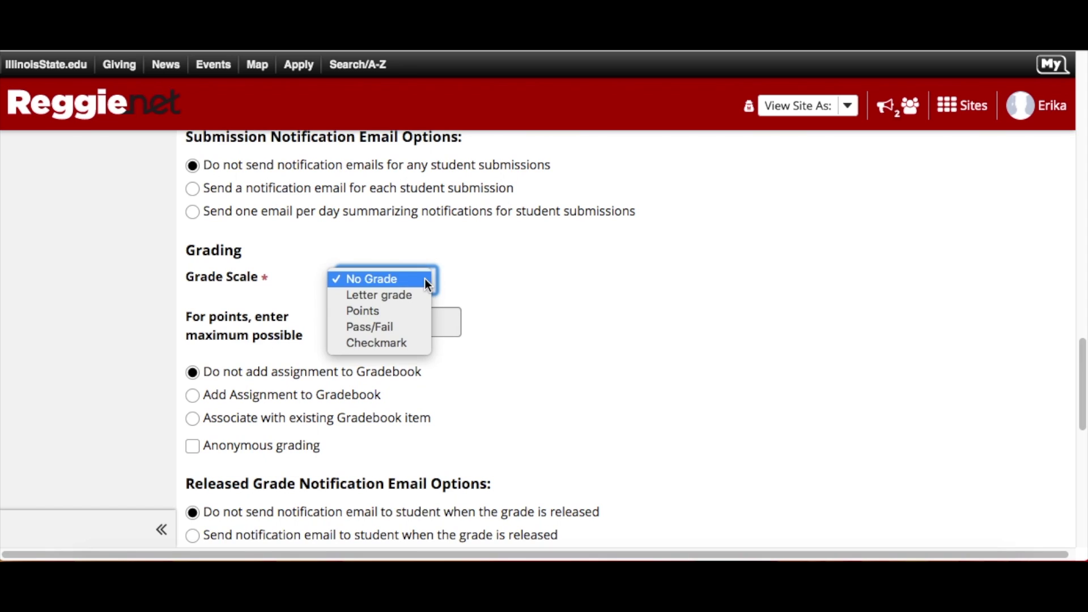
{"action": "left_click", "coordinate": [496, 278]}
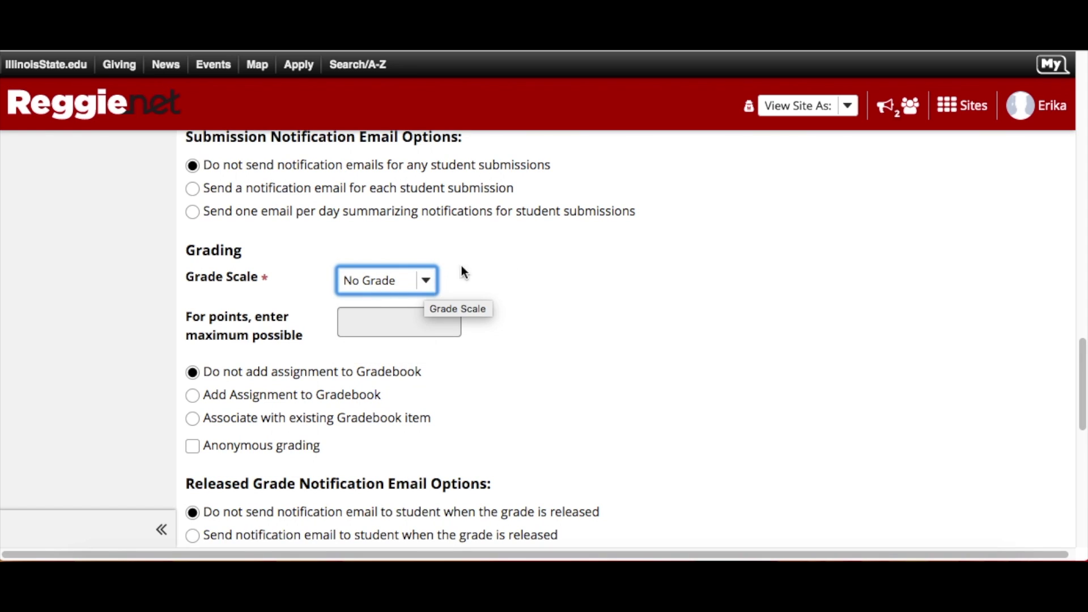
{"action": "left_click", "coordinate": [484, 271]}
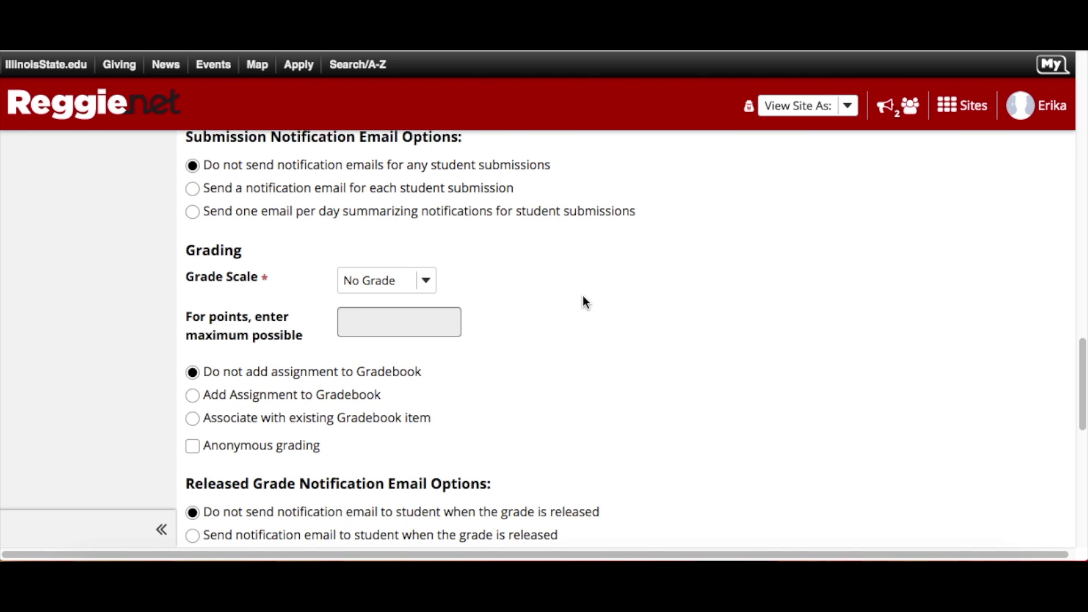
Look over the new assignment's Gradebook, notification email, additional assignment options and supplement items.
{"action": "scroll", "coordinate": [586, 302], "scroll_direction": "down", "scroll_amount": 5}
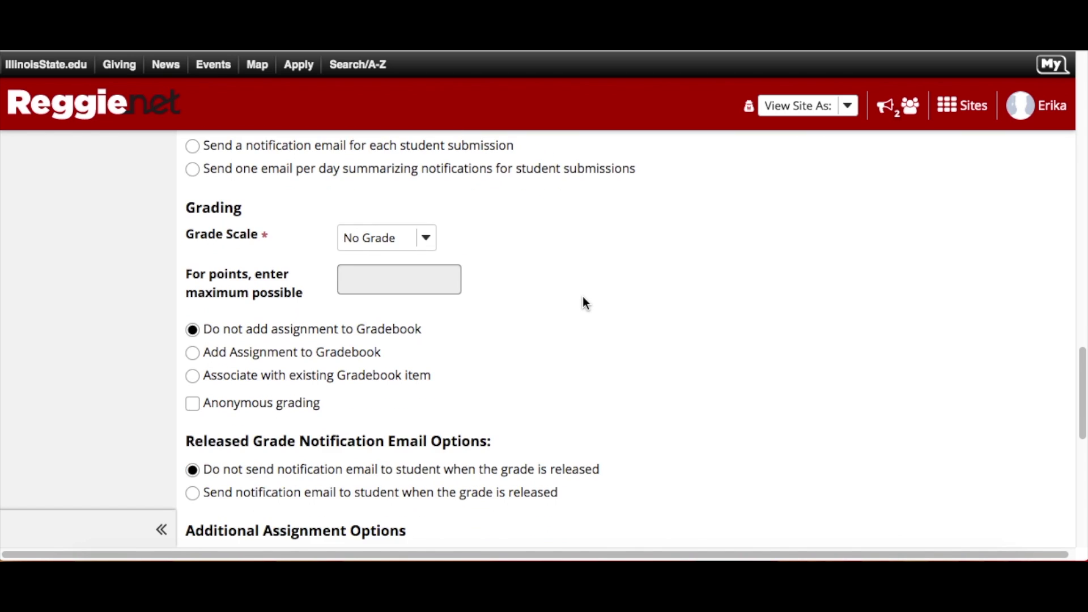
{"action": "scroll", "coordinate": [584, 300], "scroll_direction": "down", "scroll_amount": 3}
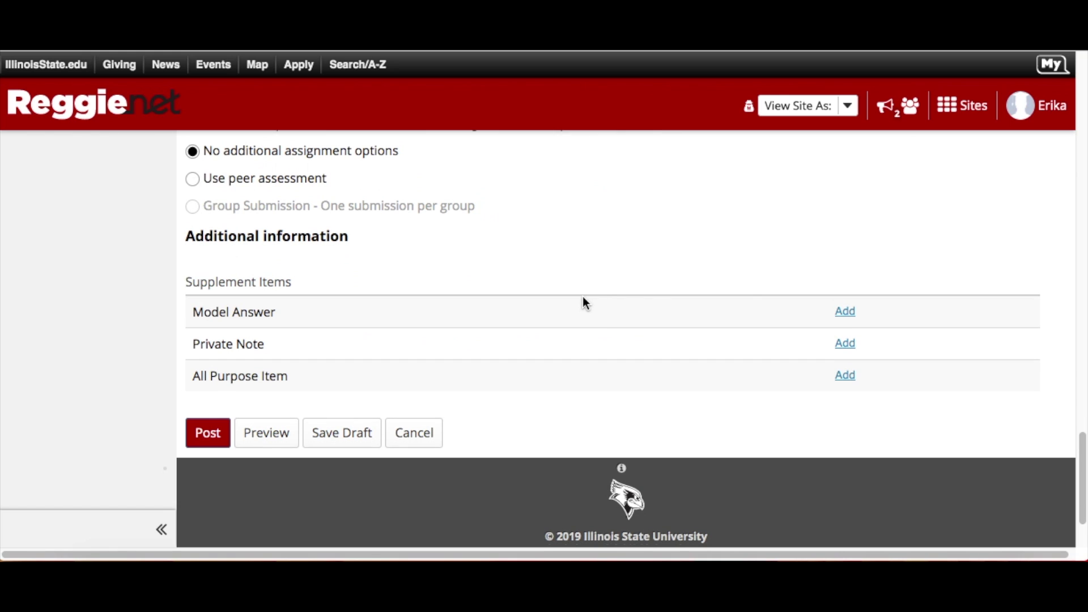
{"action": "scroll", "coordinate": [586, 304], "scroll_direction": "up", "scroll_amount": 9}
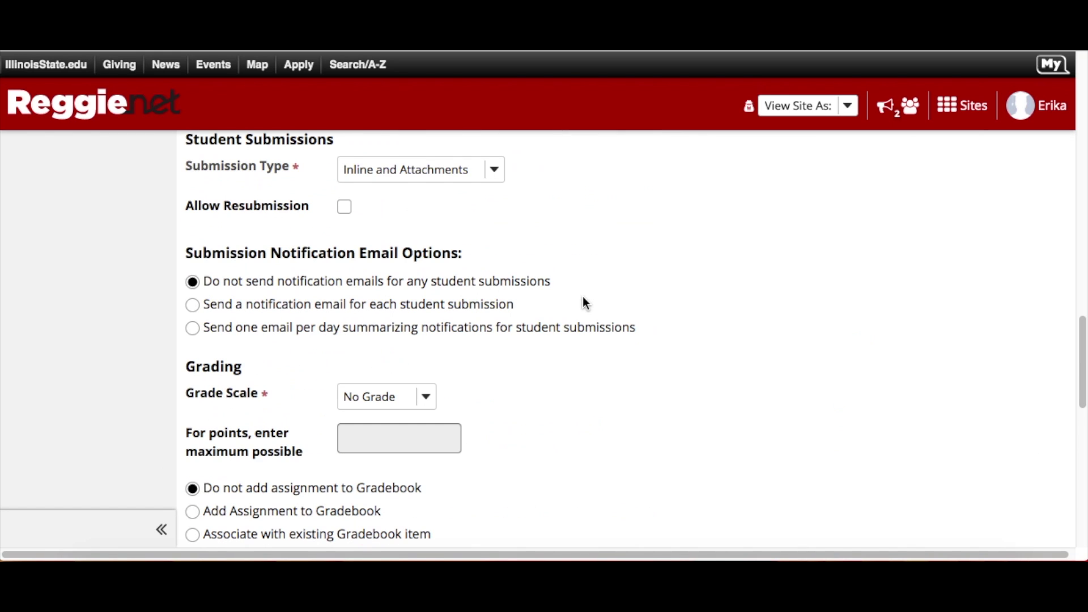
{"action": "scroll", "coordinate": [236, 314], "scroll_direction": "down", "scroll_amount": 2}
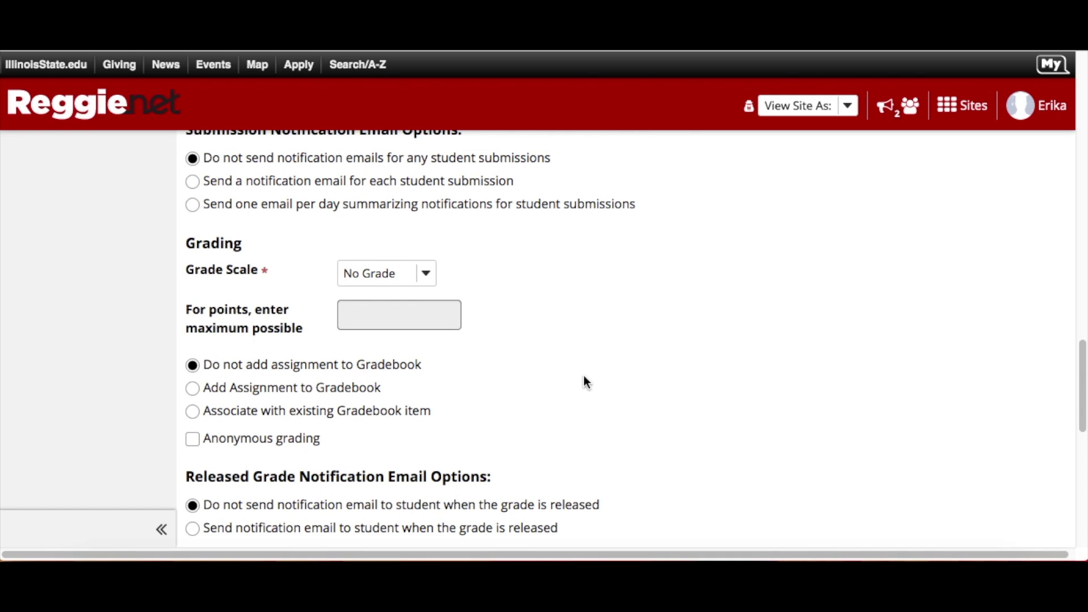
{"action": "scroll", "coordinate": [587, 382], "scroll_direction": "down", "scroll_amount": 10}
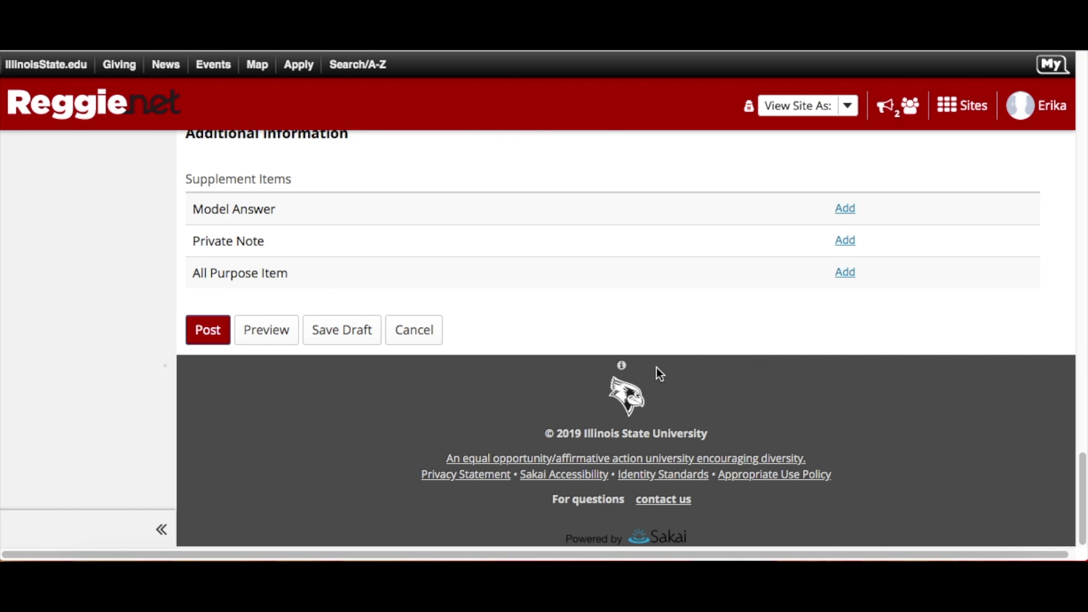
{"action": "scroll", "coordinate": [652, 372], "scroll_direction": "up", "scroll_amount": 15}
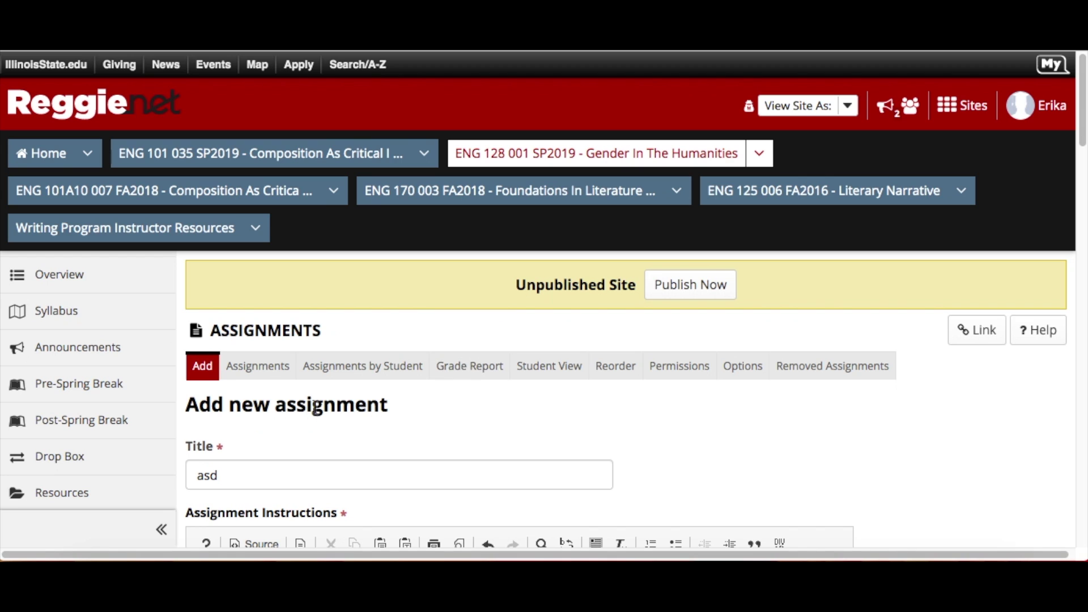
Abandon the new assignment "asd" and return to the list of existing assignments.
{"action": "left_click", "coordinate": [265, 373]}
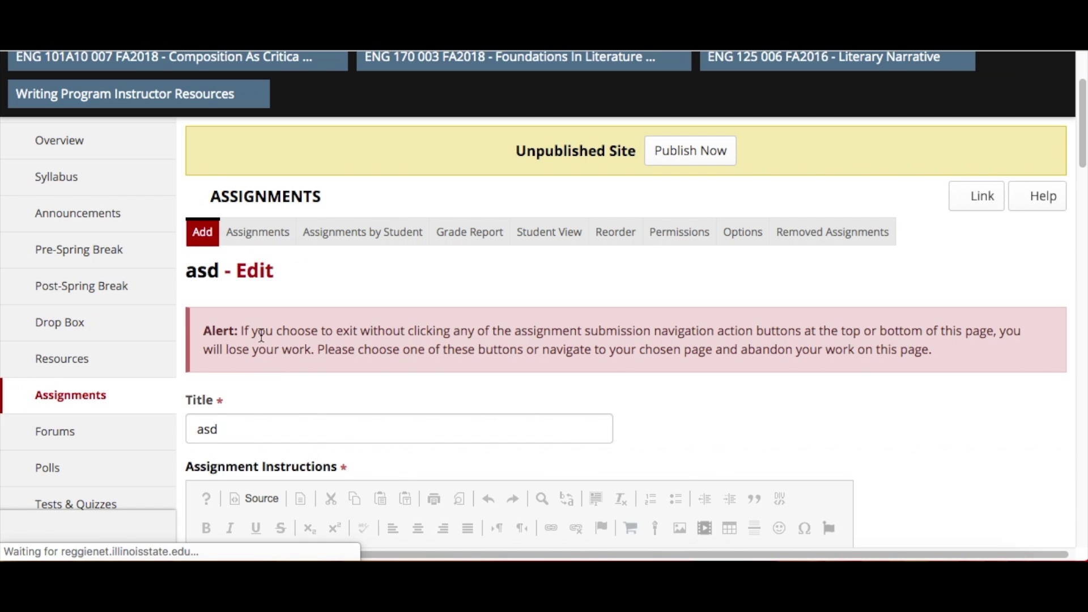
{"action": "left_click", "coordinate": [254, 237]}
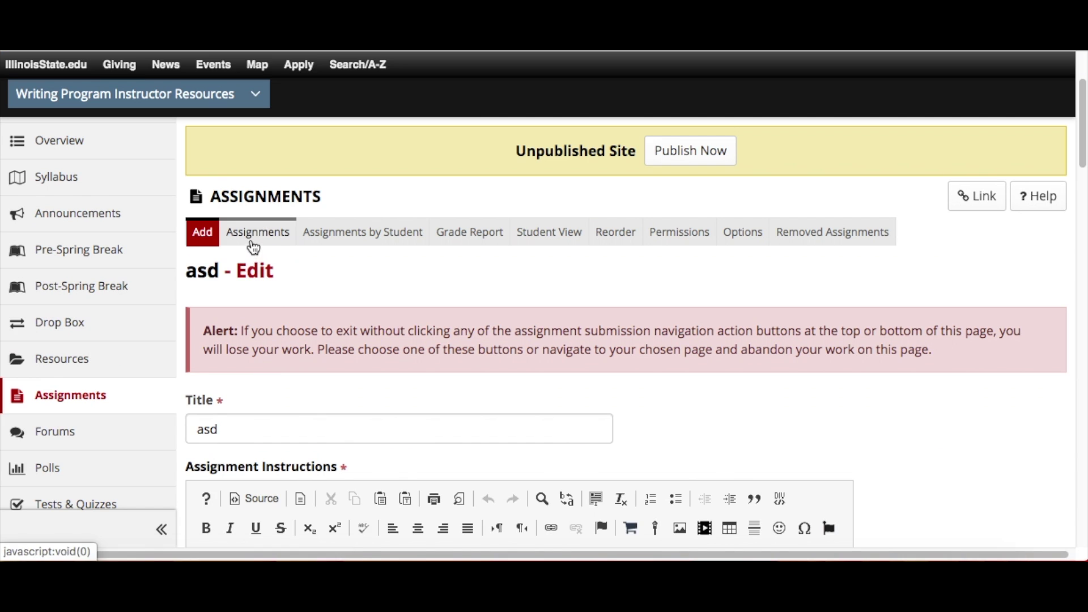
{"action": "scroll", "coordinate": [263, 287], "scroll_direction": "down", "scroll_amount": 5}
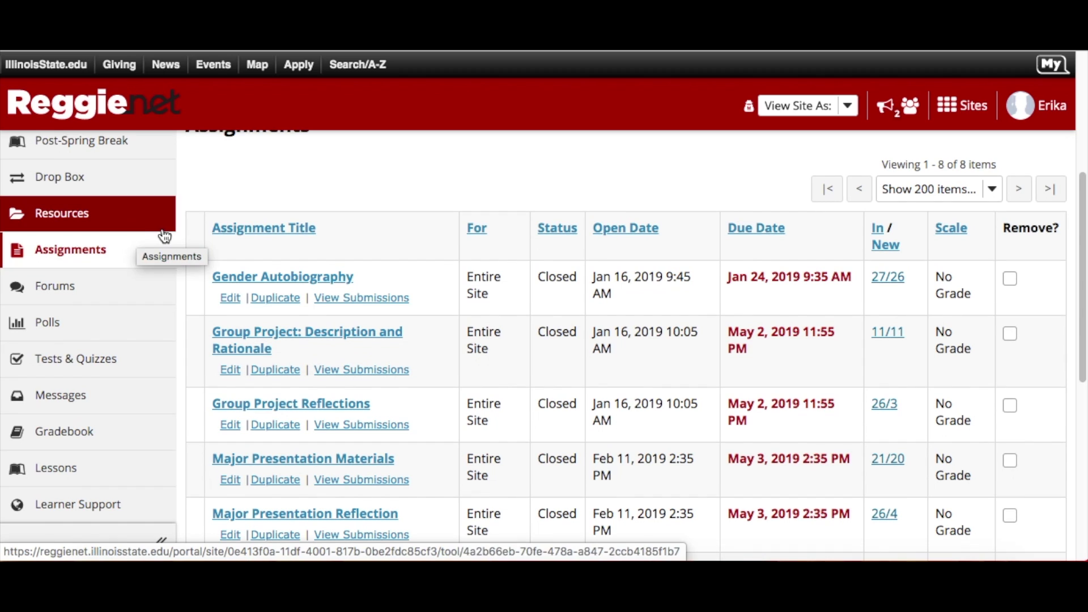
Open the course's Forums, look over the topics and expand the full description of "Midnights Literary Analysis Practice Activity".
{"action": "left_click", "coordinate": [136, 285]}
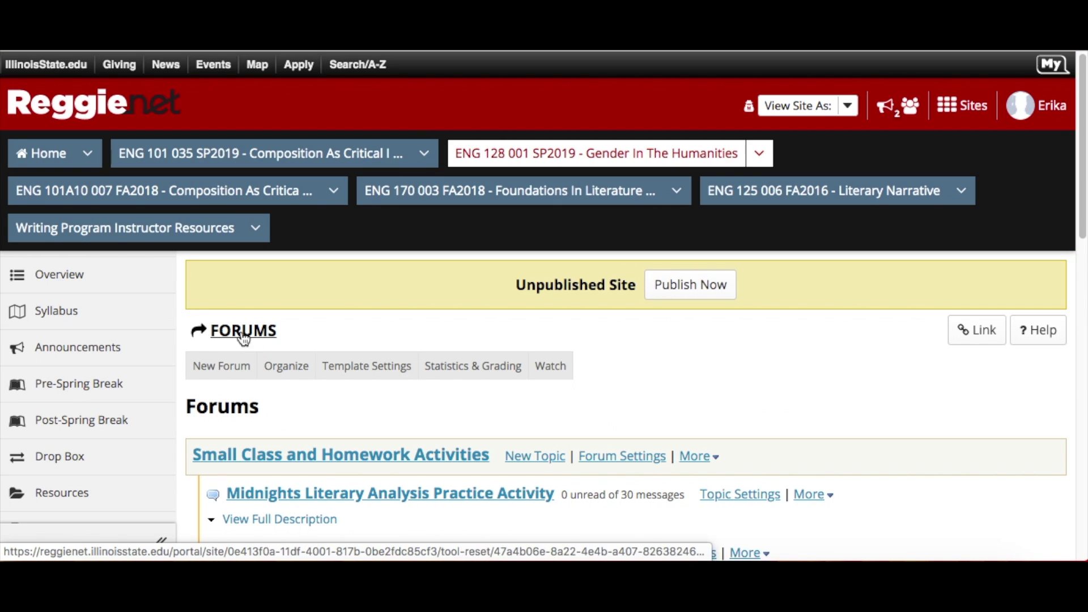
{"action": "scroll", "coordinate": [647, 334], "scroll_direction": "down", "scroll_amount": 3}
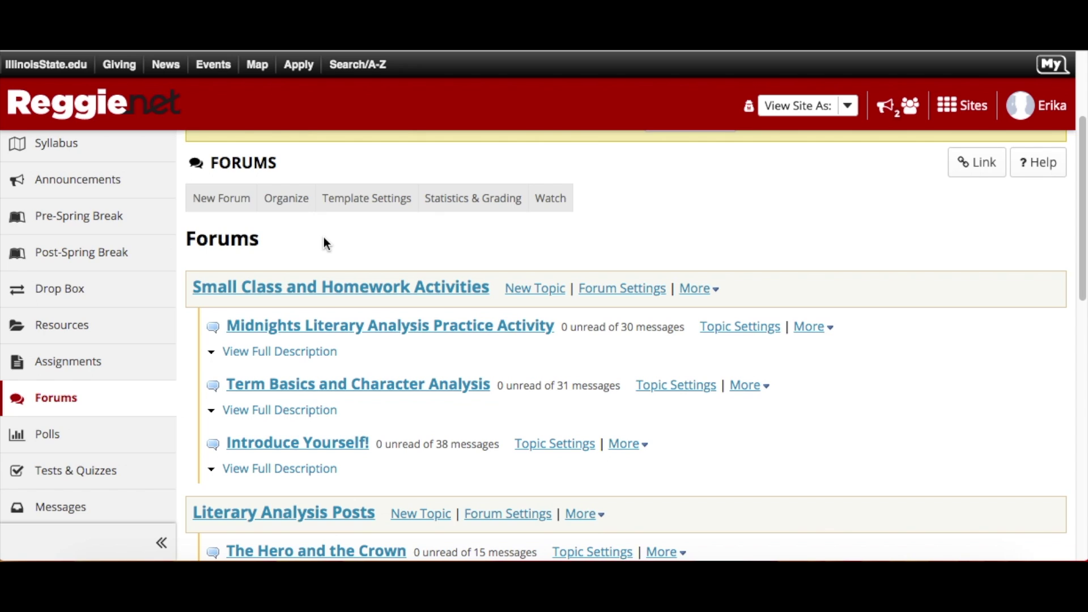
{"action": "scroll", "coordinate": [325, 242], "scroll_direction": "down", "scroll_amount": 1}
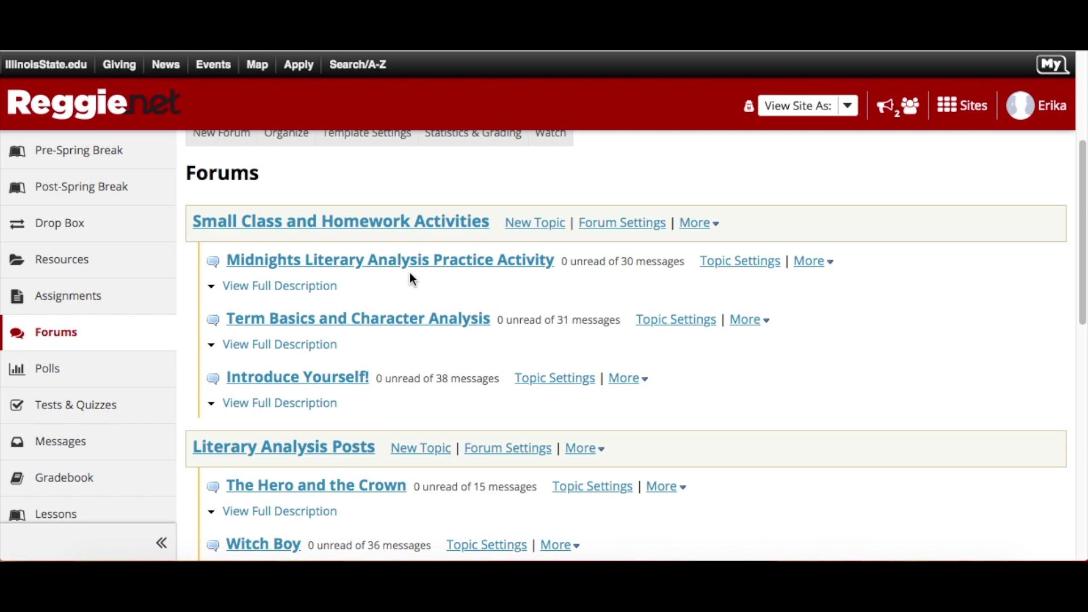
{"action": "left_click", "coordinate": [326, 288]}
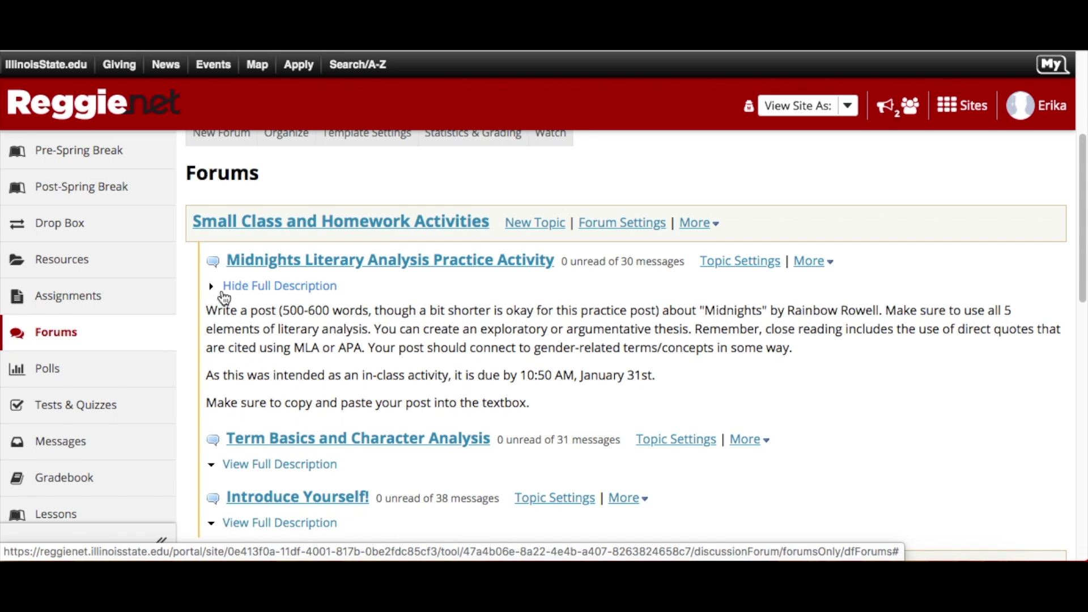
Start a new forum titled "Week 9".
{"action": "scroll", "coordinate": [224, 292], "scroll_direction": "up", "scroll_amount": 3}
{"action": "left_click", "coordinate": [225, 238]}
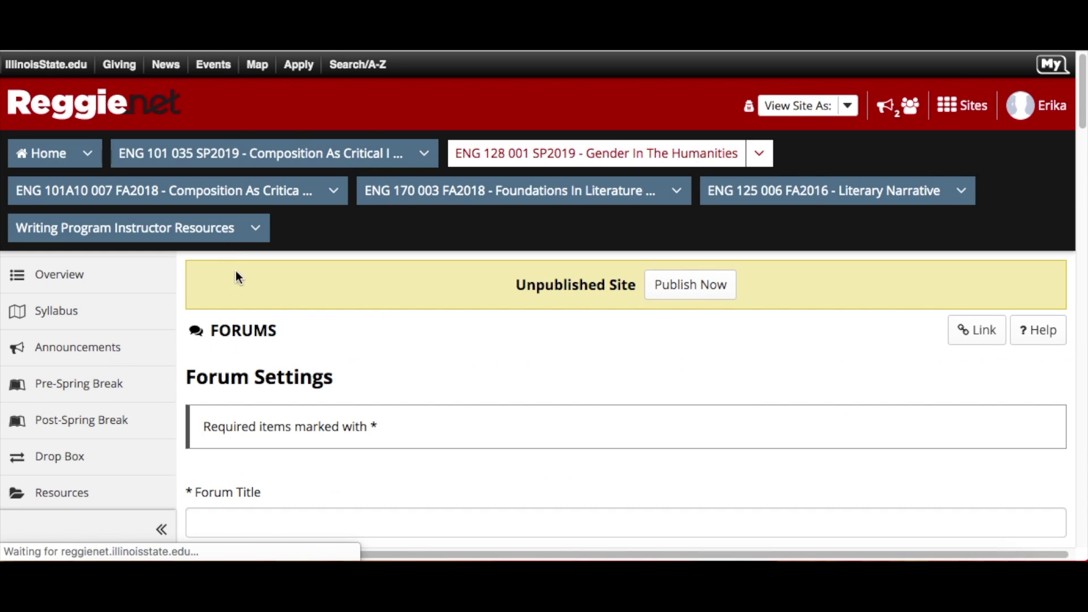
{"action": "scroll", "coordinate": [305, 292], "scroll_direction": "down", "scroll_amount": 3}
{"action": "left_click", "coordinate": [302, 287]}
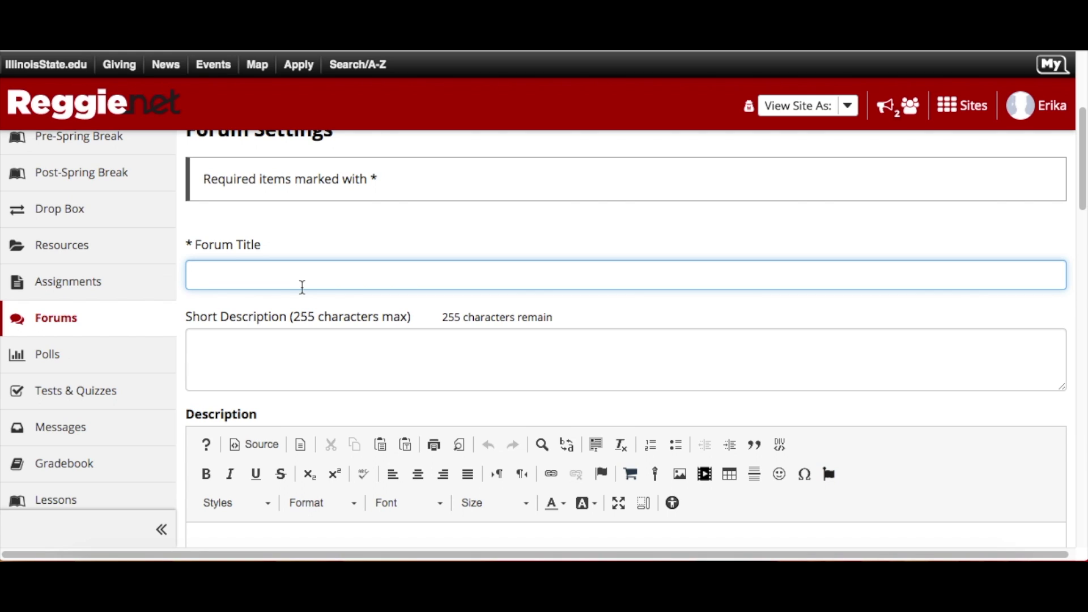
{"action": "type", "text": "Week 9"}
Enter the forum's short description "These are the activities that occurred during the ninth week of class.".
{"action": "left_click", "coordinate": [301, 352]}
{"action": "scroll", "coordinate": [309, 347], "scroll_direction": "down", "scroll_amount": 1}
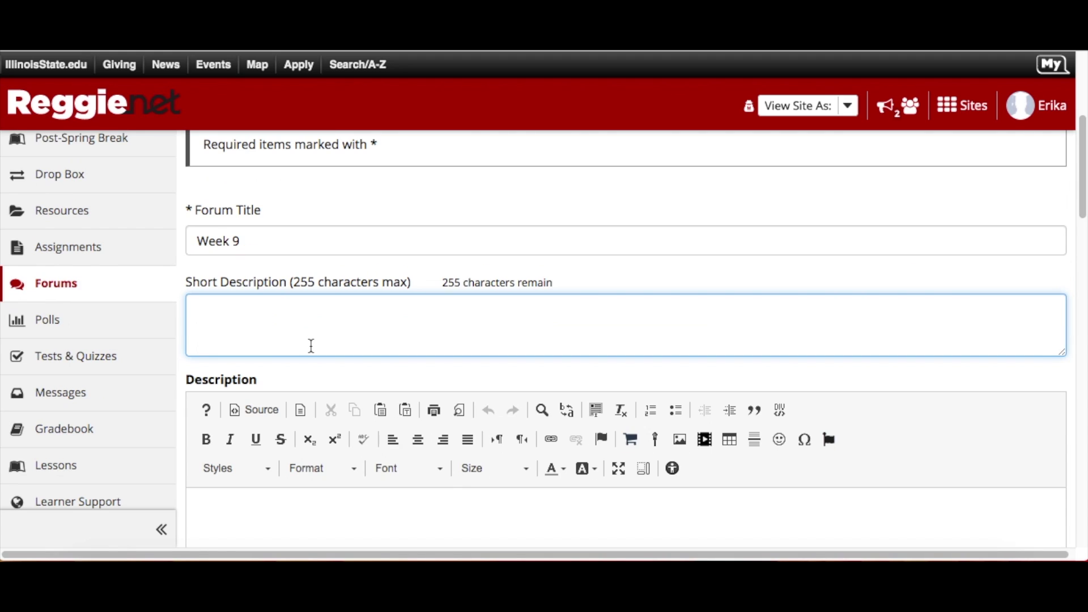
{"action": "type", "text": "These are the "}
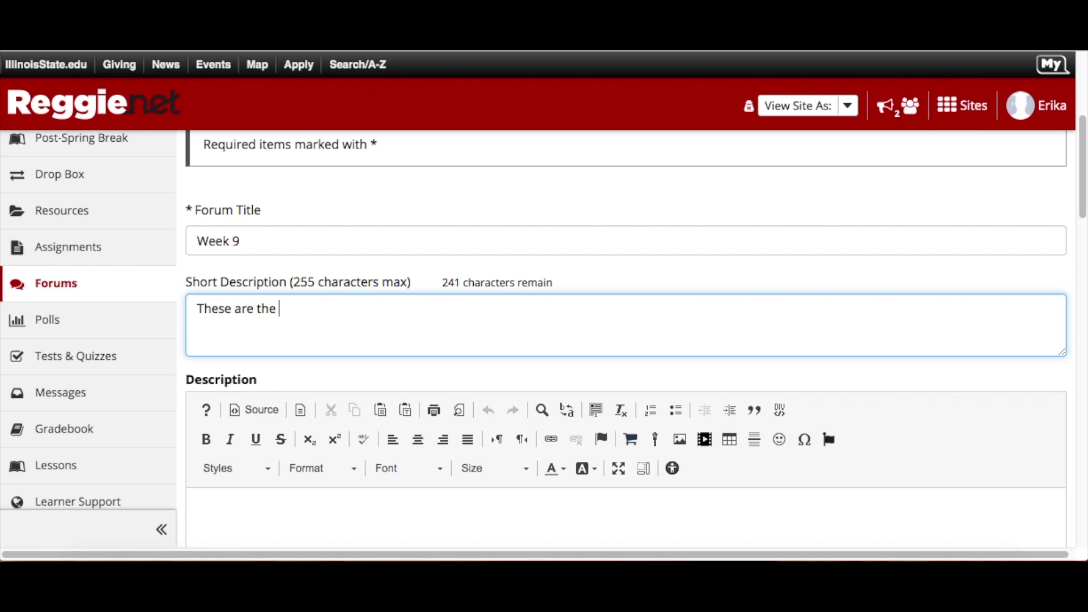
{"action": "type", "text": "activities tha"}
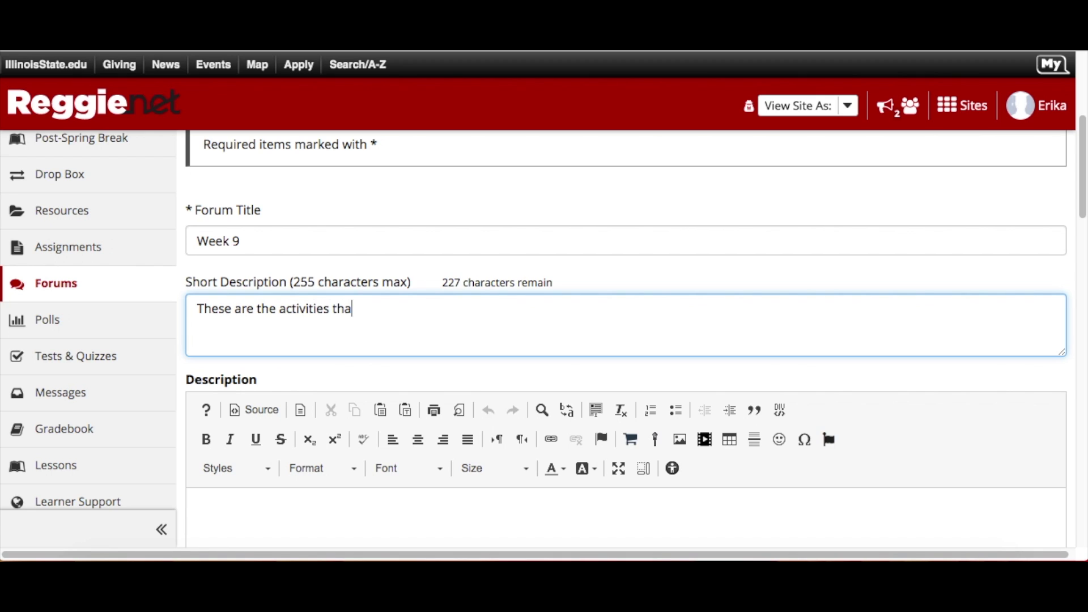
{"action": "type", "text": "t occured"}
{"action": "key", "text": "BackSpace"}
{"action": "key", "text": "BackSpace"}
{"action": "key", "text": "BackSpace"}
{"action": "type", "text": "red du"}
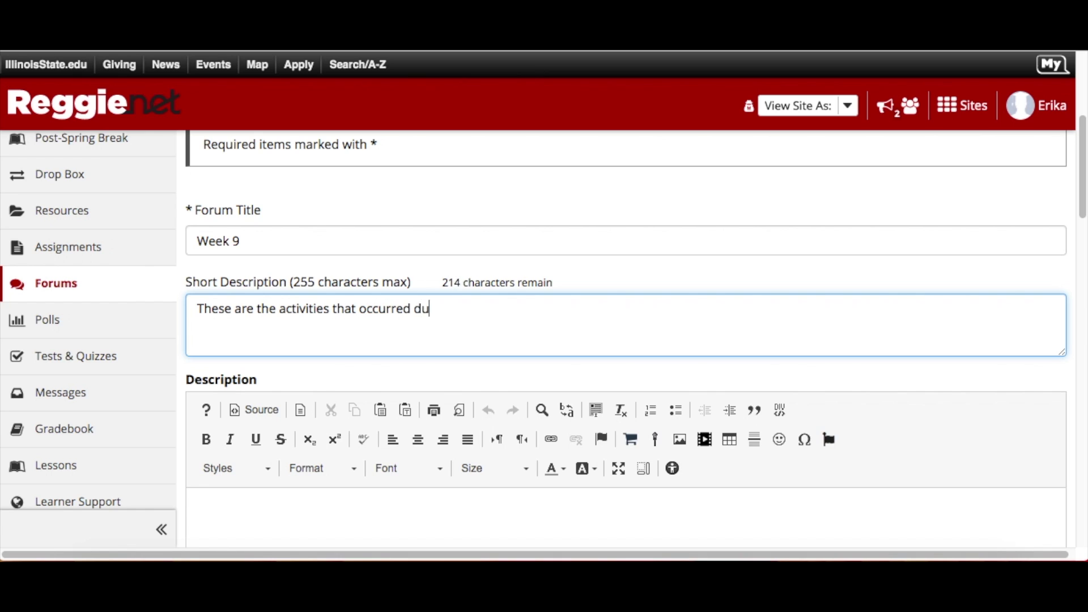
{"action": "type", "text": "ring the nn"}
{"action": "key", "text": "BackSpace"}
{"action": "type", "text": "ineth"}
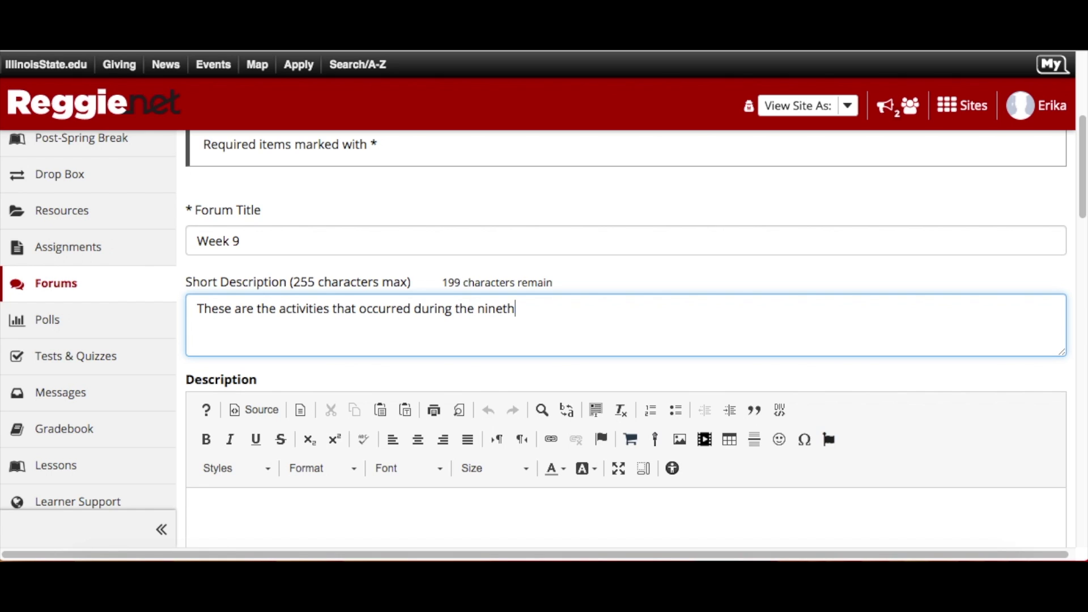
{"action": "key", "text": "BackSpace"}
{"action": "key", "text": "BackSpace"}
{"action": "key", "text": "BackSpace"}
{"action": "key", "text": "BackSpace"}
{"action": "type", "text": "th week of class."}
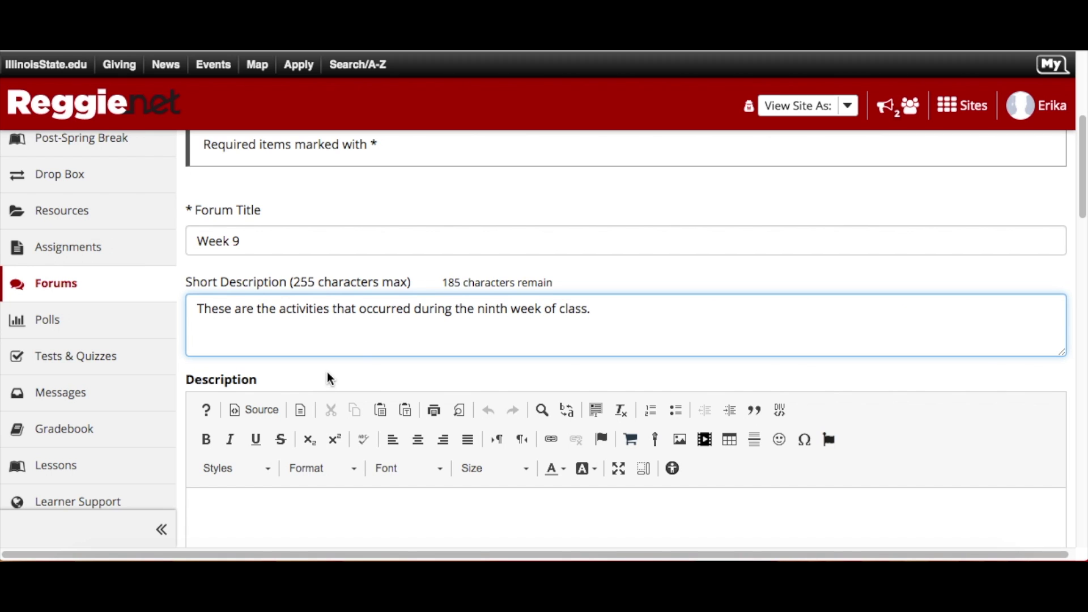
Enter a numbered outline of "1.", "2." and "3." on separate lines in the forum's full description.
{"action": "scroll", "coordinate": [329, 377], "scroll_direction": "down", "scroll_amount": 3}
{"action": "left_click", "coordinate": [316, 382]}
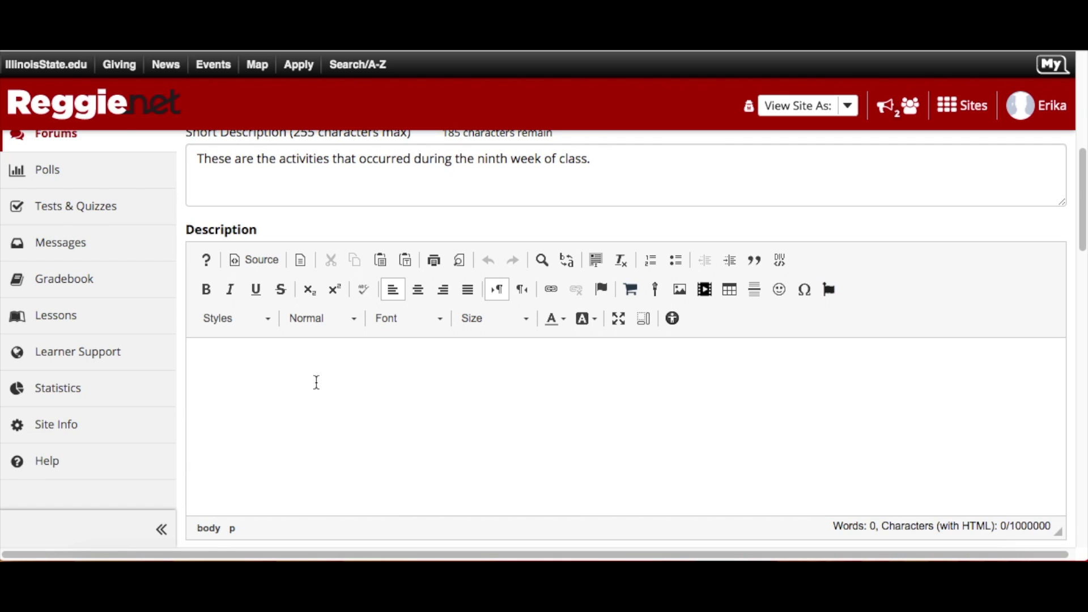
{"action": "type", "text": "1."}
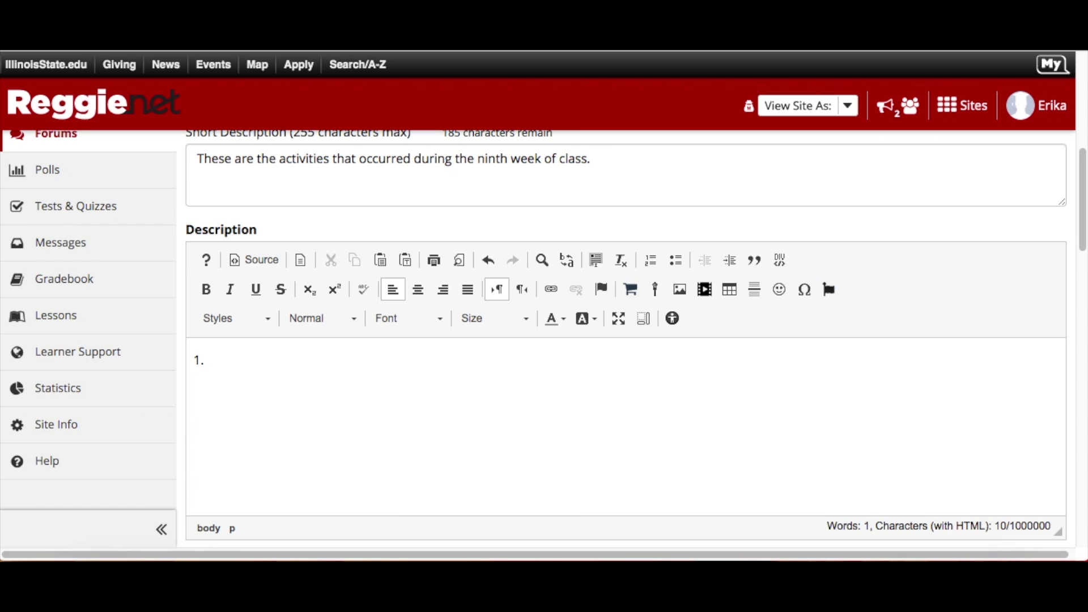
{"action": "key", "text": "Return"}
{"action": "type", "text": "2."}
{"action": "key", "text": "Return"}
{"action": "type", "text": "3."}
{"action": "key", "text": "Return"}
{"action": "scroll", "coordinate": [330, 362], "scroll_direction": "down", "scroll_amount": 2}
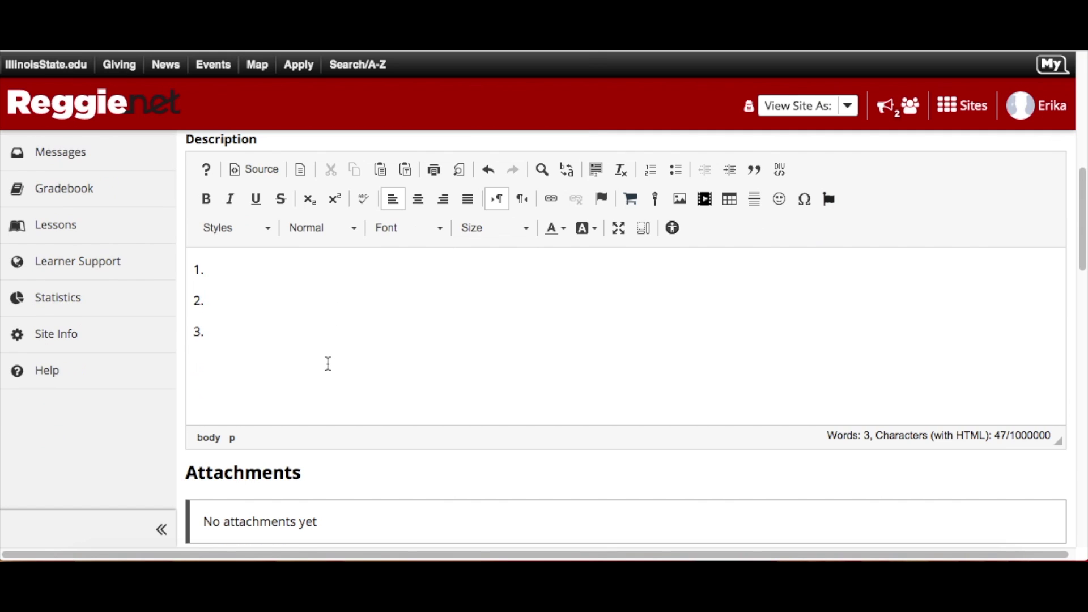
Require users to post before reading in the Week 9 forum.
{"action": "scroll", "coordinate": [329, 364], "scroll_direction": "down", "scroll_amount": 5}
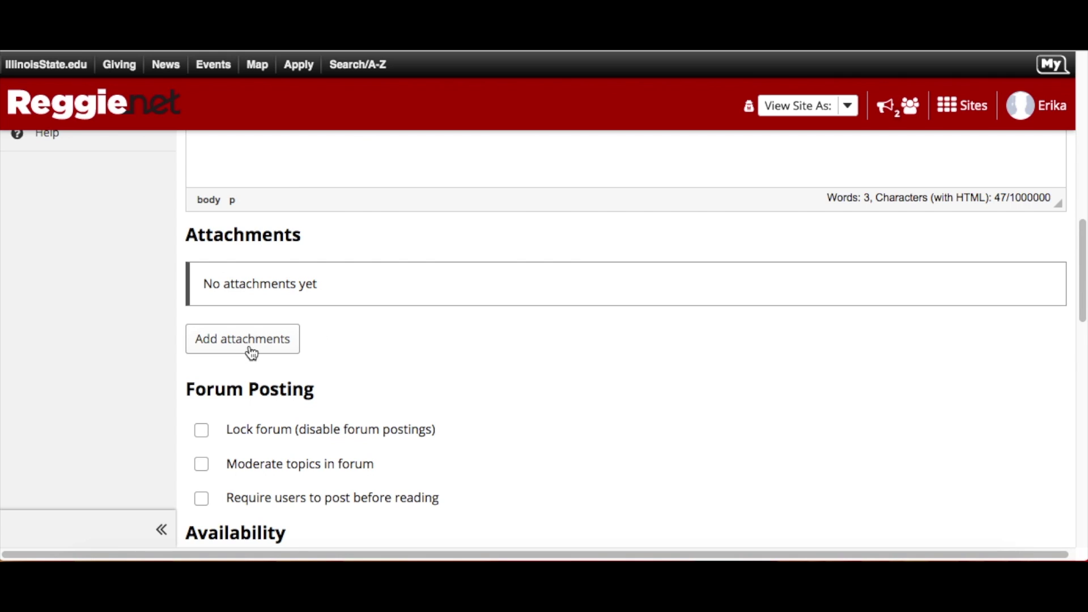
{"action": "scroll", "coordinate": [510, 359], "scroll_direction": "down", "scroll_amount": 3}
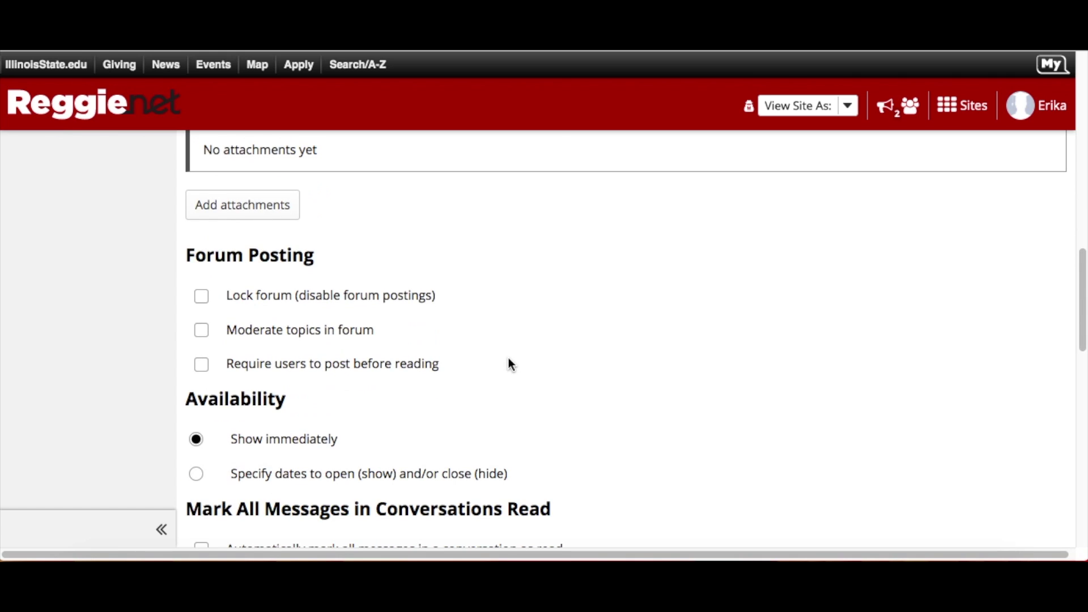
{"action": "scroll", "coordinate": [509, 364], "scroll_direction": "down", "scroll_amount": 1}
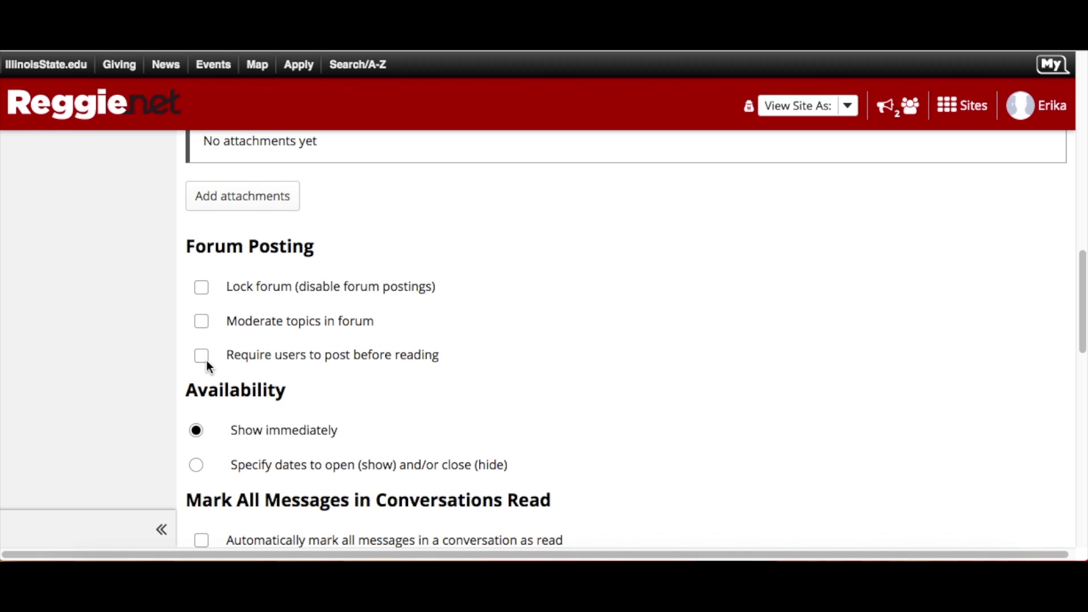
{"action": "left_click", "coordinate": [202, 357]}
Save the Week 9 forum's settings and start adding a topic to it.
{"action": "scroll", "coordinate": [128, 379], "scroll_direction": "down", "scroll_amount": 5}
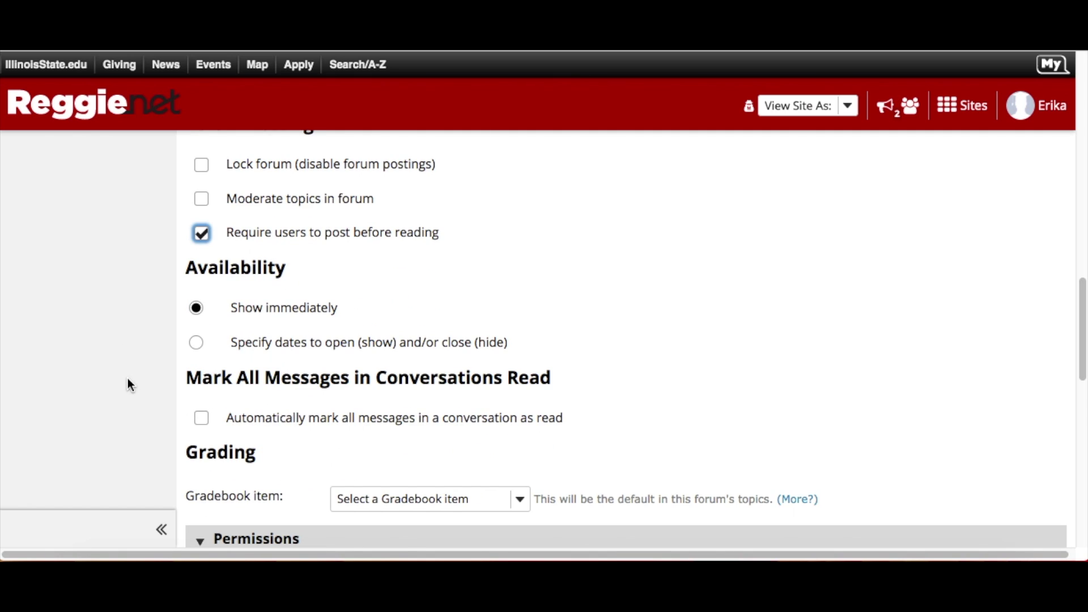
{"action": "scroll", "coordinate": [127, 379], "scroll_direction": "down", "scroll_amount": 3}
{"action": "scroll", "coordinate": [128, 378], "scroll_direction": "down", "scroll_amount": 4}
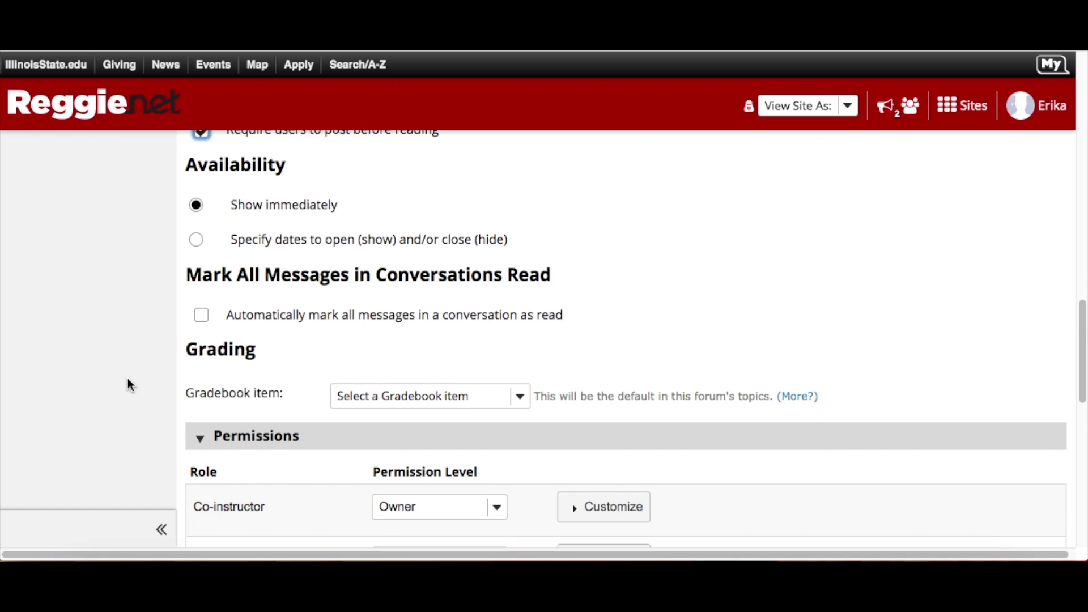
{"action": "scroll", "coordinate": [131, 380], "scroll_direction": "down", "scroll_amount": 18}
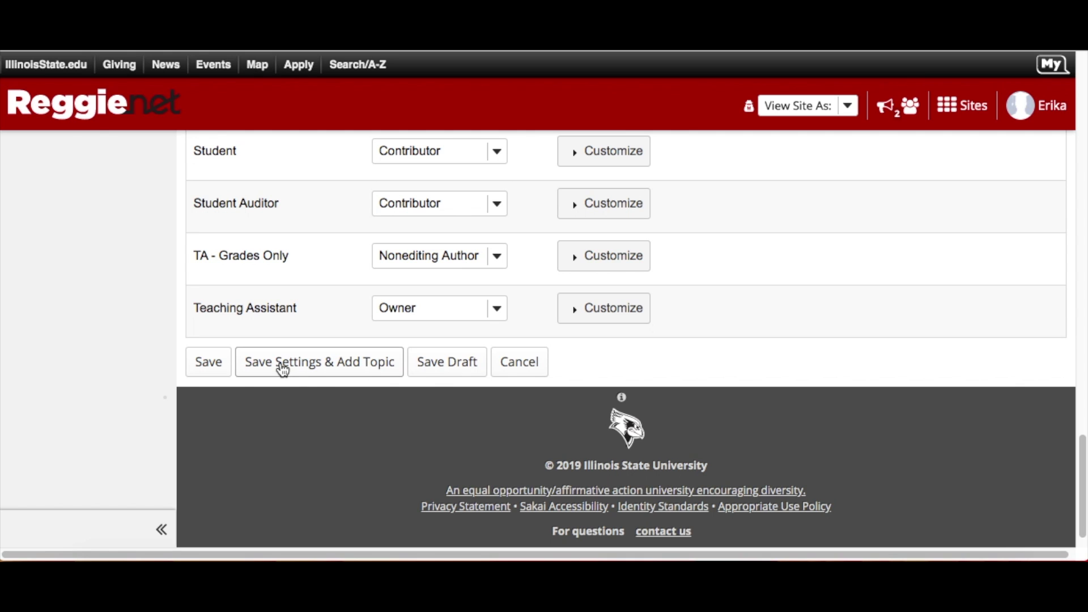
{"action": "left_click", "coordinate": [314, 369]}
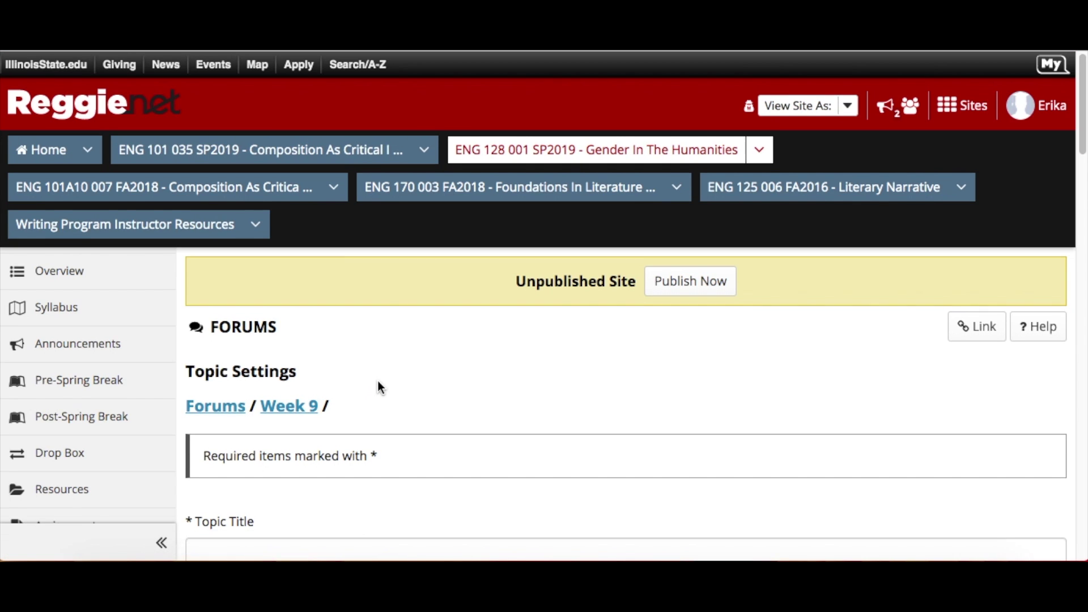
Title the new topic "Analysis of X" and enter "Directions" as its full description.
{"action": "scroll", "coordinate": [378, 387], "scroll_direction": "down", "scroll_amount": 2}
{"action": "scroll", "coordinate": [380, 387], "scroll_direction": "down", "scroll_amount": 1}
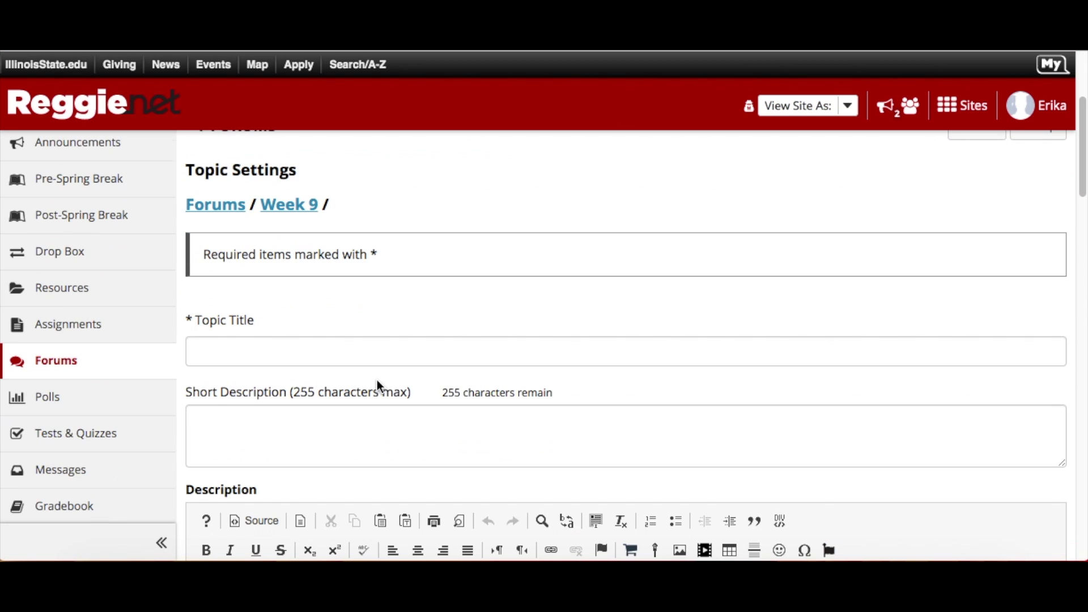
{"action": "left_click", "coordinate": [270, 348]}
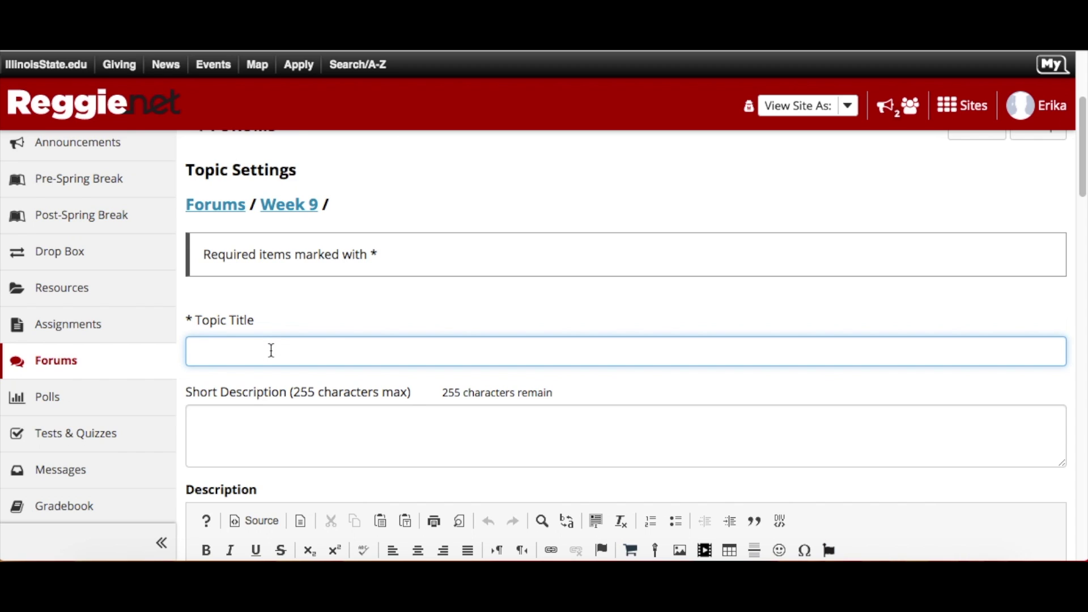
{"action": "type", "text": "Analysis of X"}
{"action": "scroll", "coordinate": [274, 442], "scroll_direction": "down", "scroll_amount": 1}
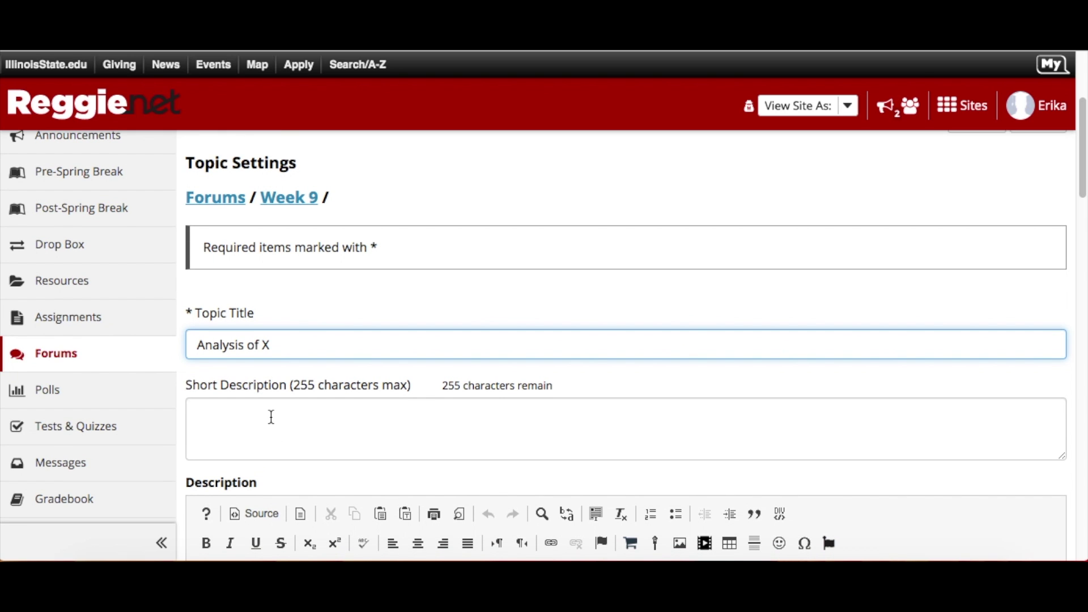
{"action": "scroll", "coordinate": [272, 417], "scroll_direction": "down", "scroll_amount": 3}
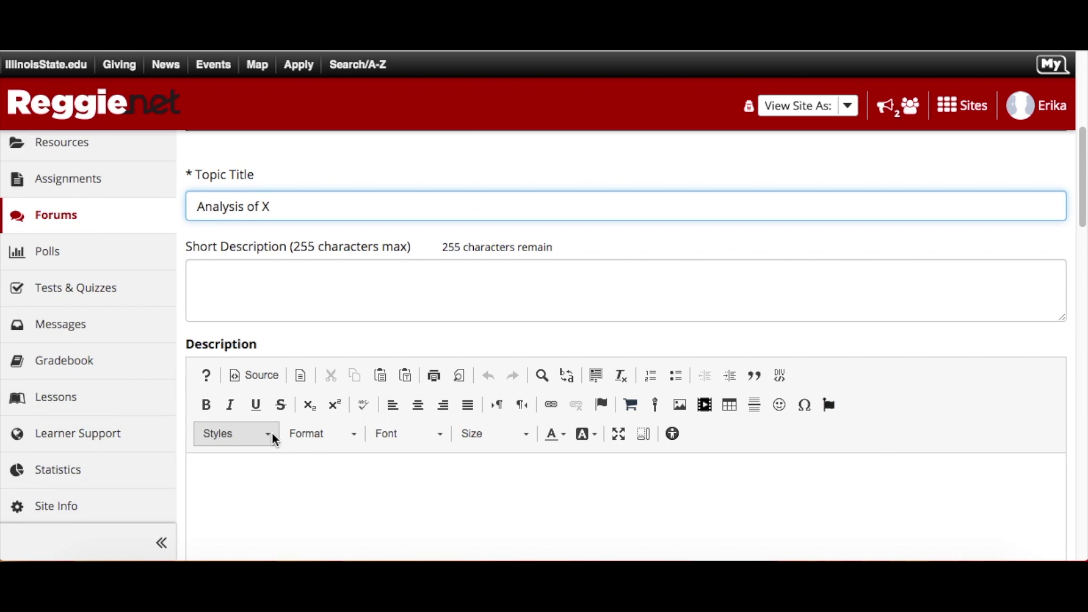
{"action": "scroll", "coordinate": [274, 439], "scroll_direction": "down", "scroll_amount": 1}
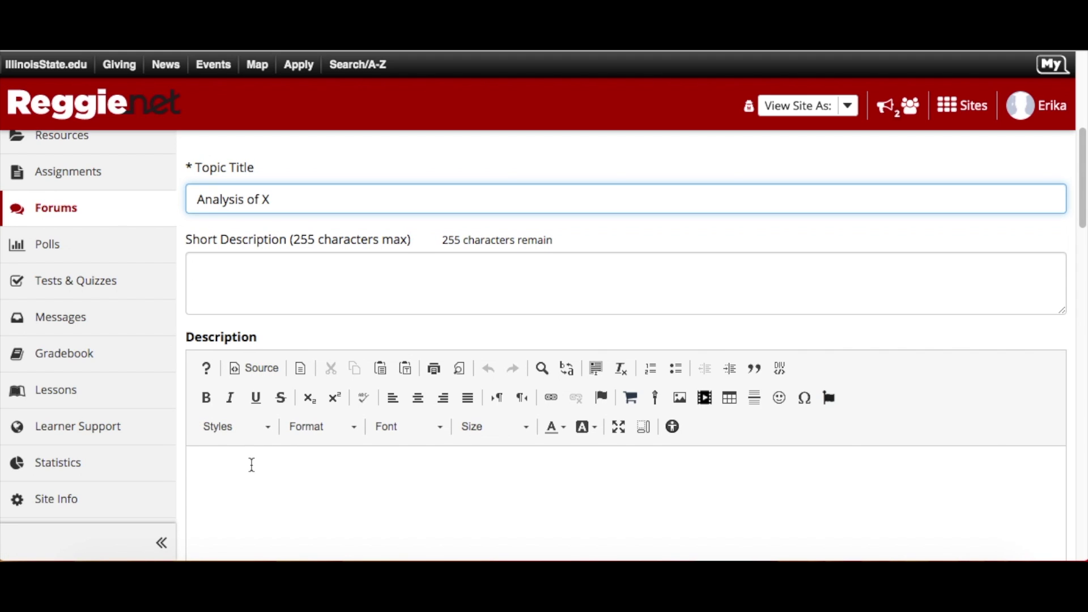
{"action": "left_click", "coordinate": [252, 465]}
{"action": "type", "text": "Directions"}
{"action": "scroll", "coordinate": [301, 471], "scroll_direction": "down", "scroll_amount": 1}
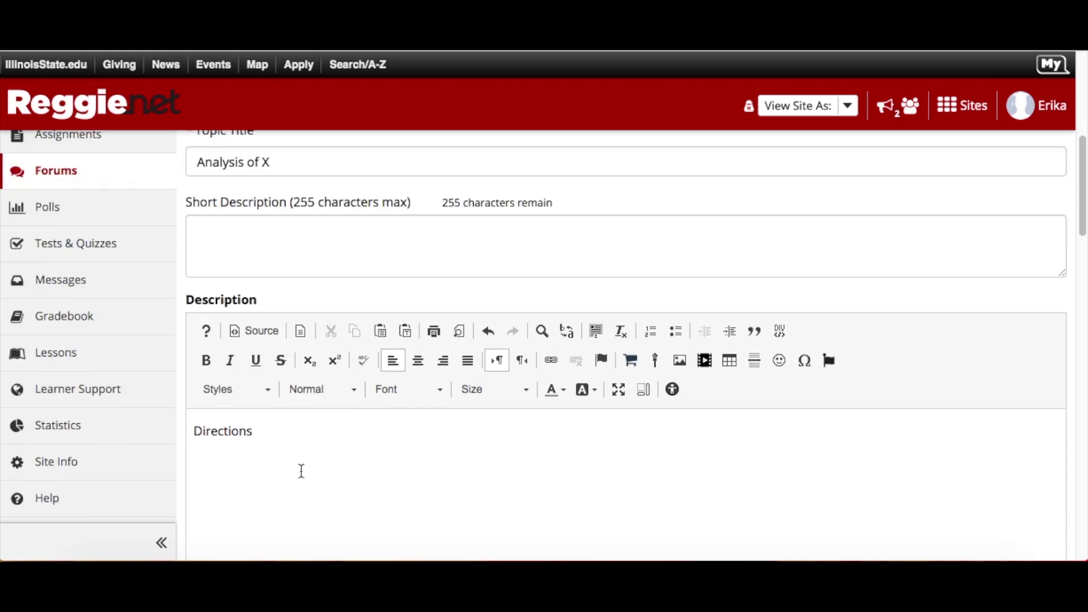
Keep the default settings for the "Analysis of X" topic, save it and start another topic in the Week 9 forum.
{"action": "scroll", "coordinate": [302, 471], "scroll_direction": "down", "scroll_amount": 10}
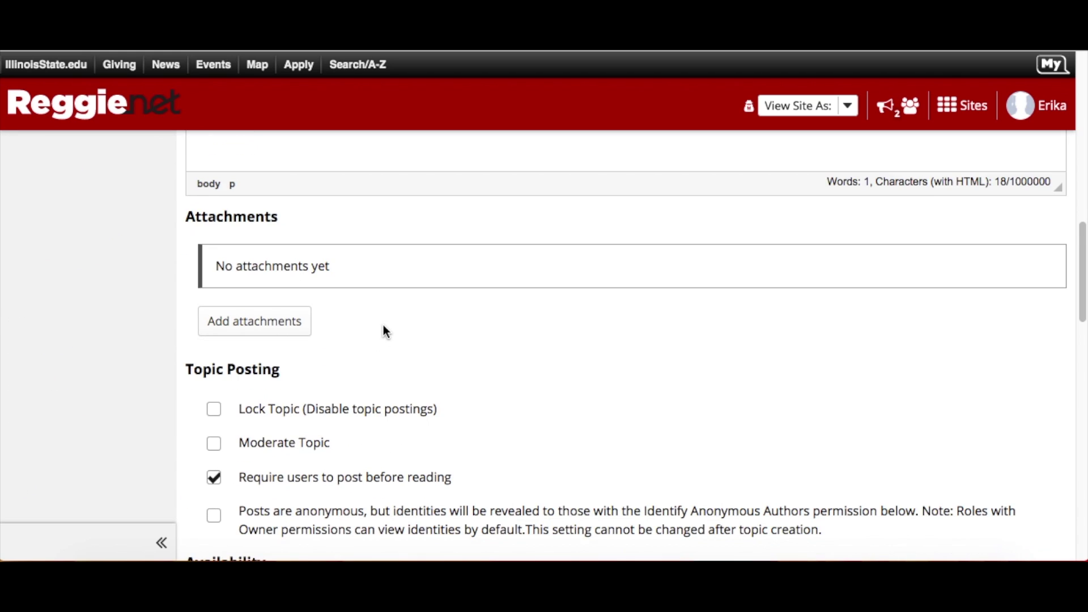
{"action": "scroll", "coordinate": [384, 327], "scroll_direction": "down", "scroll_amount": 2}
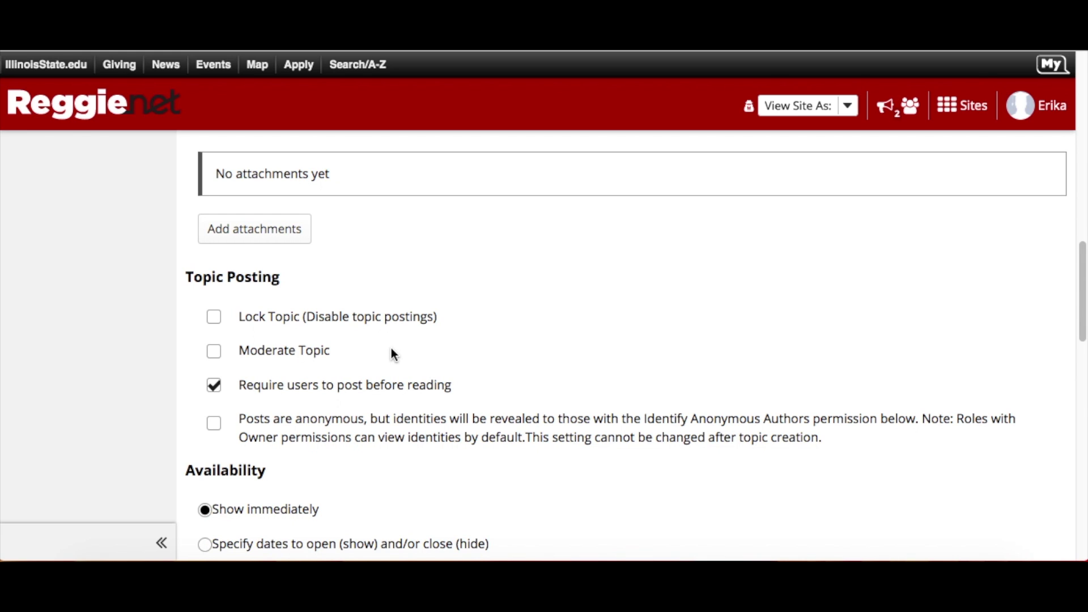
{"action": "scroll", "coordinate": [395, 355], "scroll_direction": "down", "scroll_amount": 3}
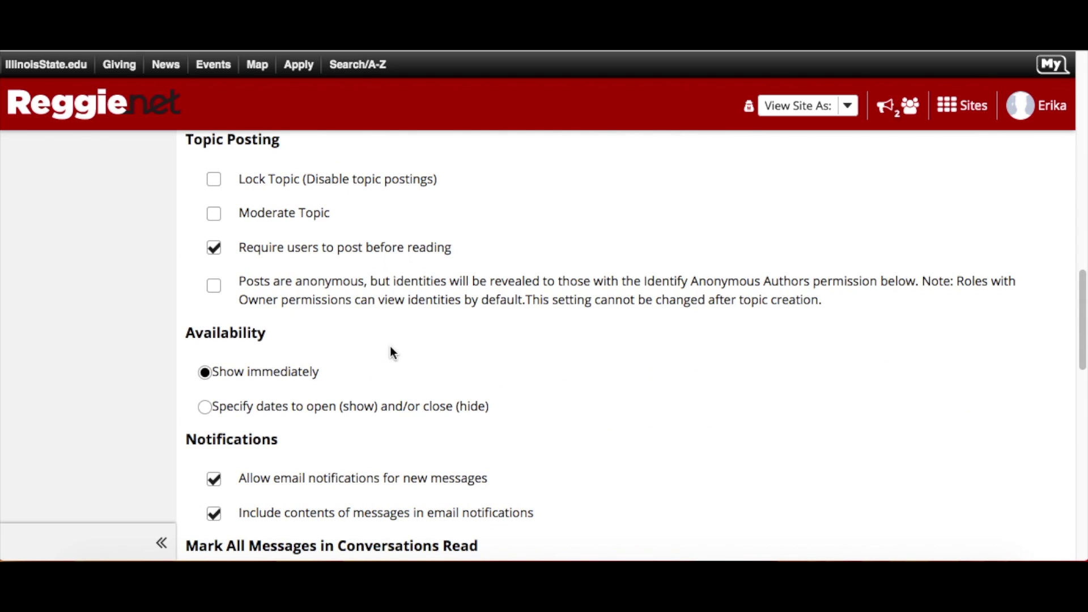
{"action": "scroll", "coordinate": [390, 348], "scroll_direction": "down", "scroll_amount": 9}
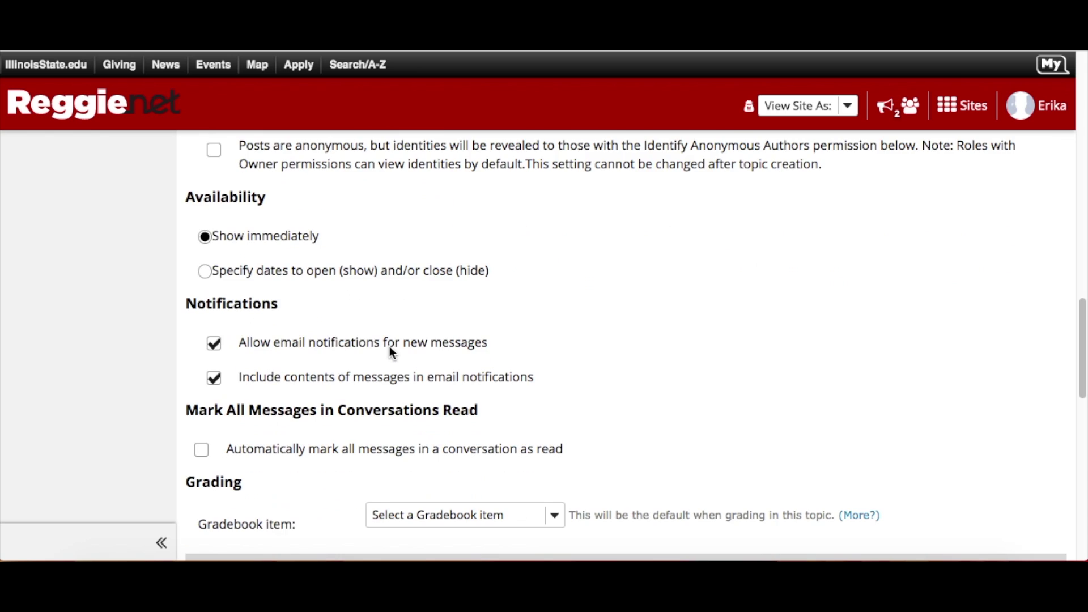
{"action": "scroll", "coordinate": [389, 346], "scroll_direction": "down", "scroll_amount": 9}
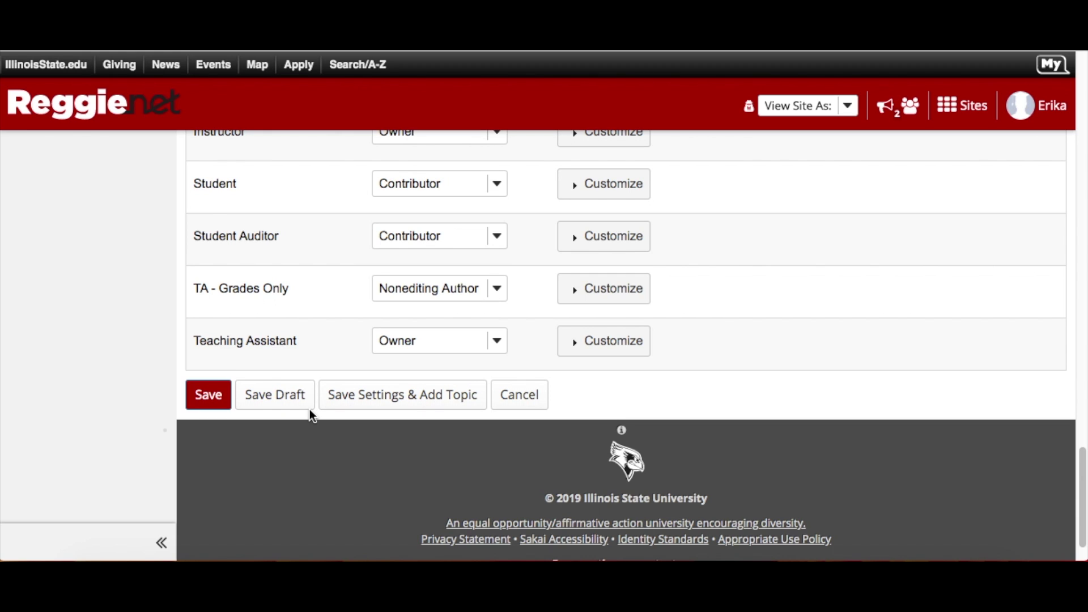
{"action": "left_click", "coordinate": [192, 400]}
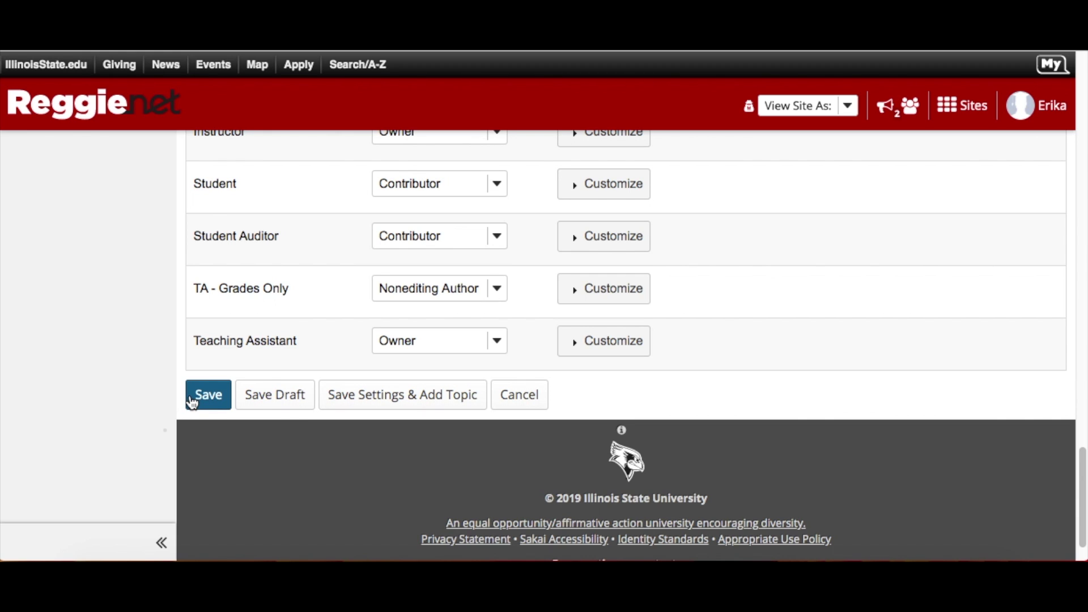
{"action": "left_click", "coordinate": [356, 400]}
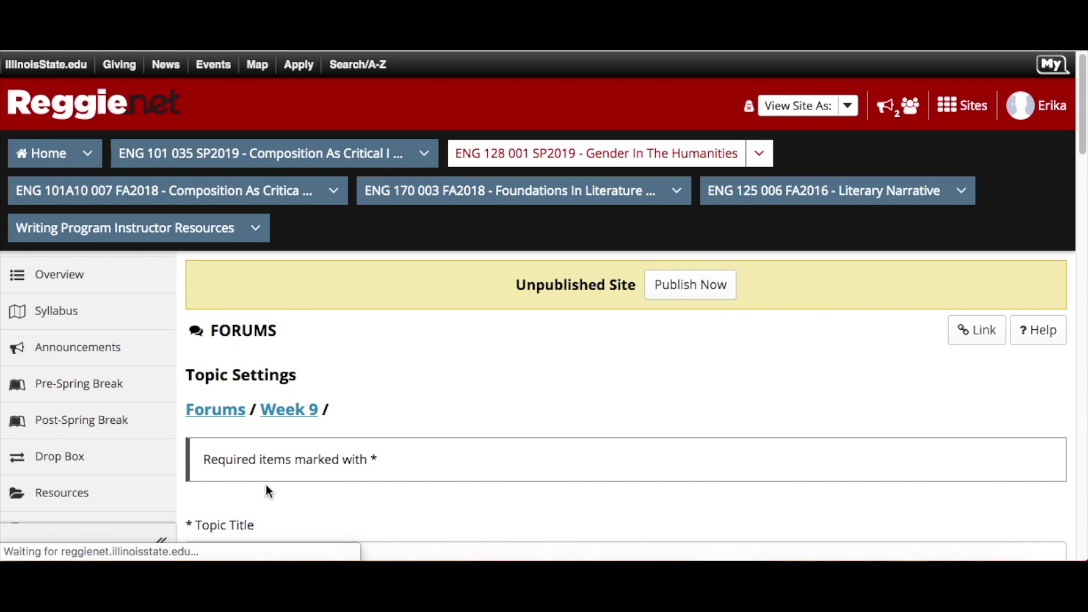
Title the second Week 9 topic "Discussion".
{"action": "scroll", "coordinate": [266, 485], "scroll_direction": "down", "scroll_amount": 3}
{"action": "left_click", "coordinate": [264, 458]}
{"action": "scroll", "coordinate": [443, 392], "scroll_direction": "down", "scroll_amount": 3}
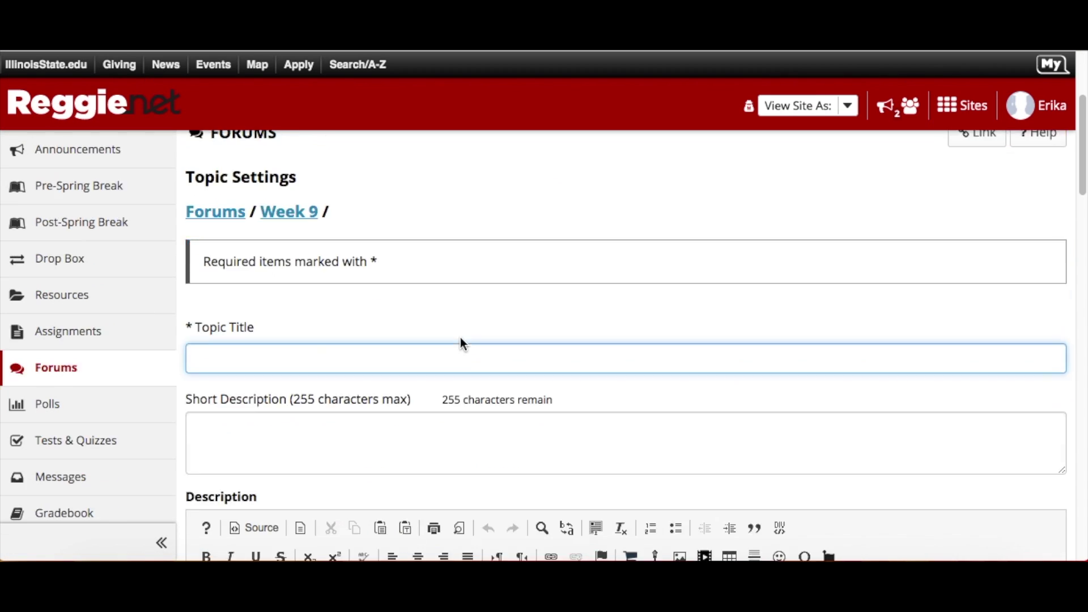
{"action": "scroll", "coordinate": [461, 338], "scroll_direction": "down", "scroll_amount": 2}
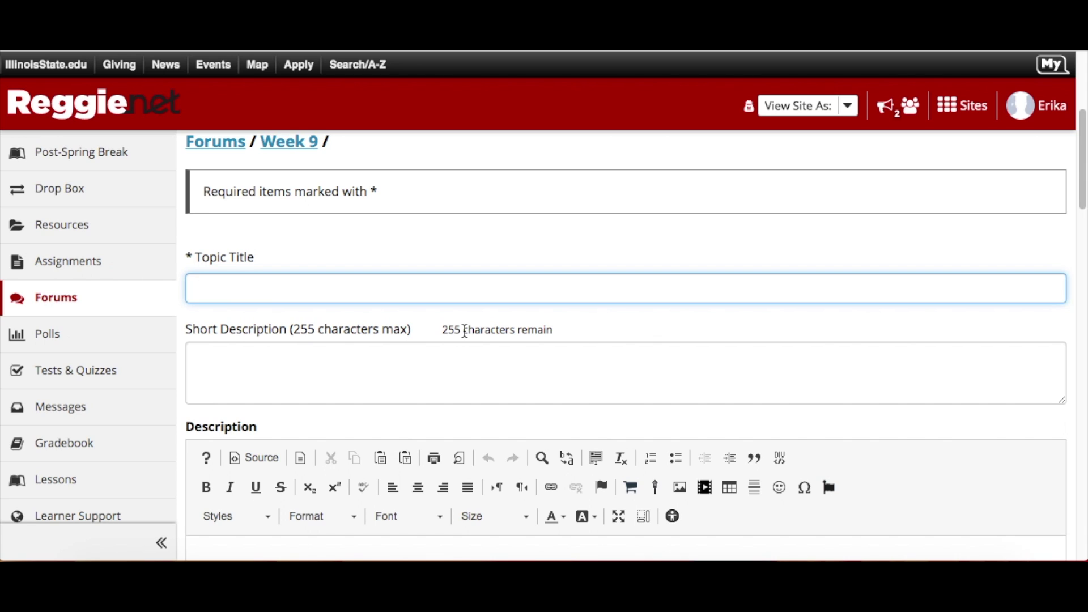
{"action": "type", "text": "Discussion"}
Describe the topic as "Answer 1 of the following questions, then respond to 3 of your classmates answers." followed by lines "1.", "2." and "3.".
{"action": "scroll", "coordinate": [442, 456], "scroll_direction": "down", "scroll_amount": 5}
{"action": "left_click", "coordinate": [399, 463]}
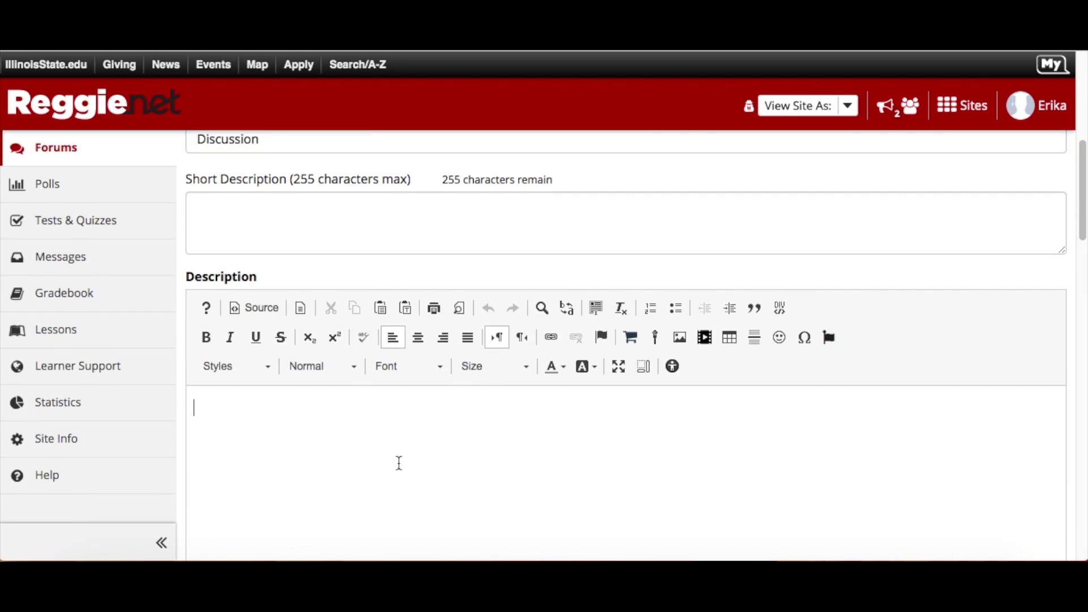
{"action": "type", "text": "Answer 1 of the following questions, then res"}
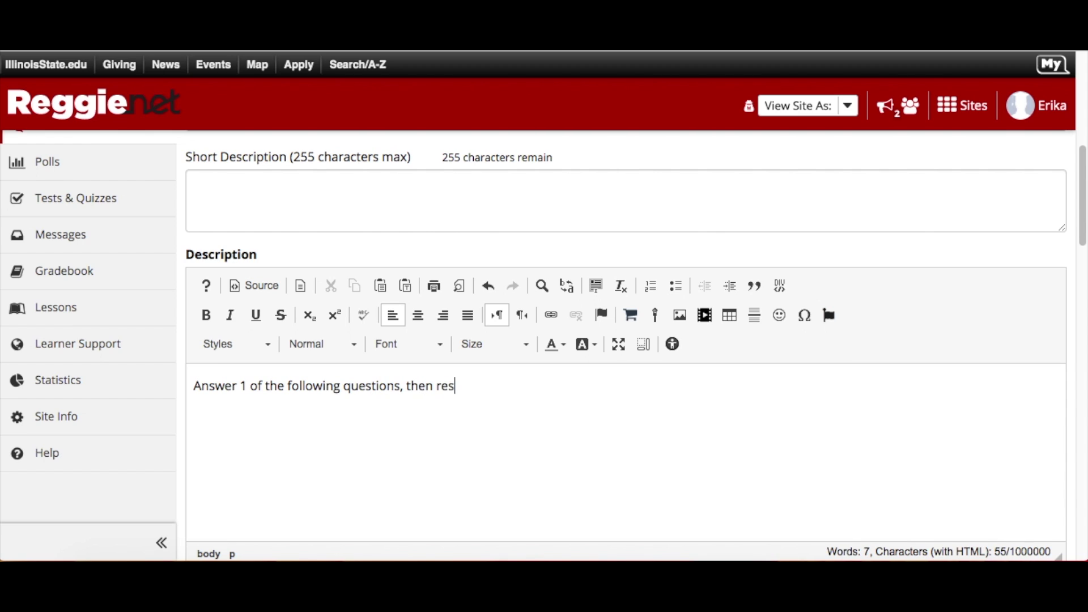
{"action": "type", "text": "pond to 3 of your classmates answers."}
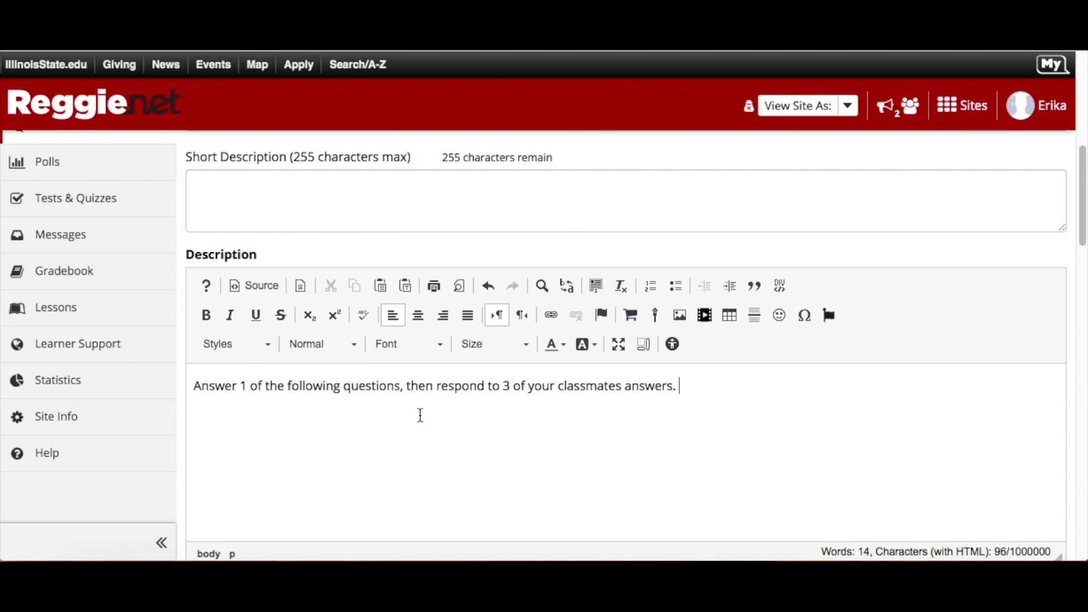
{"action": "key", "text": "Return"}
{"action": "type", "text": "1."}
{"action": "key", "text": "Return"}
{"action": "type", "text": "2."}
{"action": "key", "text": "Return"}
{"action": "type", "text": "3."}
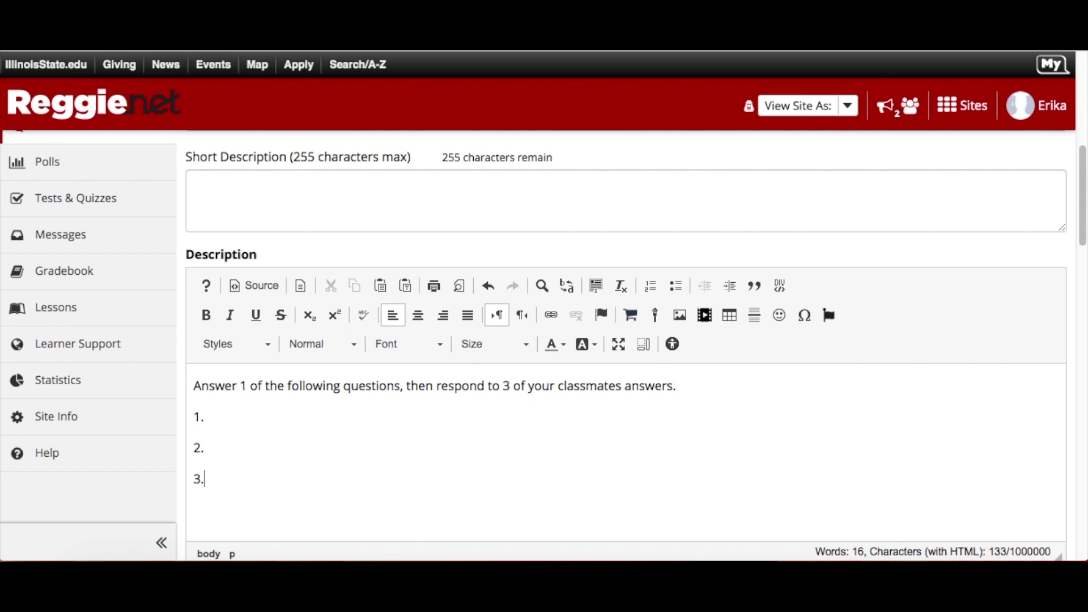
Turn the Discussion topic's requirement to post before reading off and back on, and review its description.
{"action": "scroll", "coordinate": [454, 413], "scroll_direction": "down", "scroll_amount": 9}
{"action": "scroll", "coordinate": [454, 419], "scroll_direction": "down", "scroll_amount": 1}
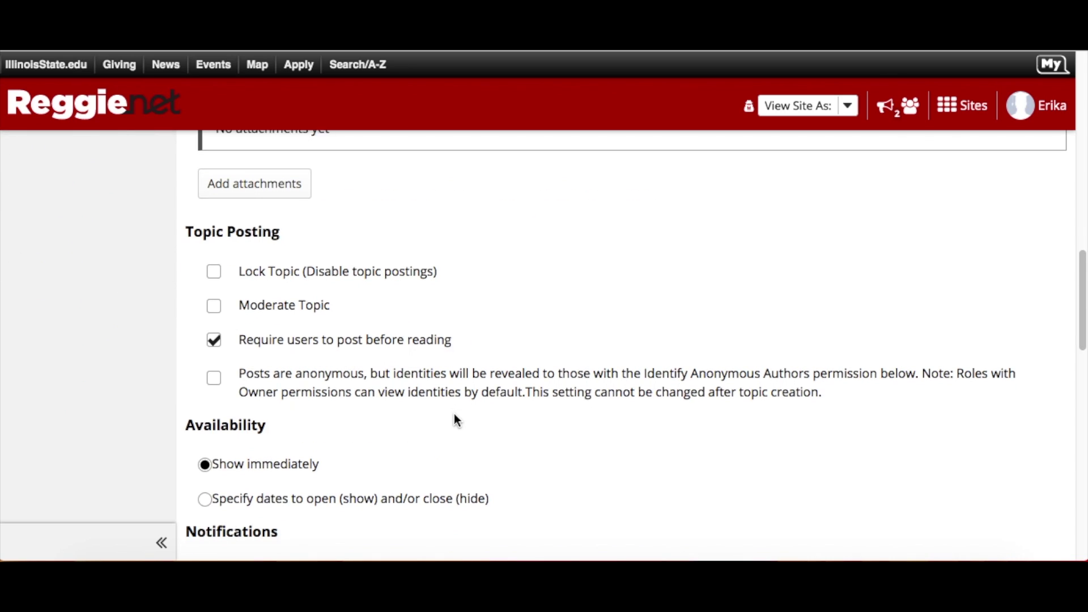
{"action": "left_click", "coordinate": [211, 321]}
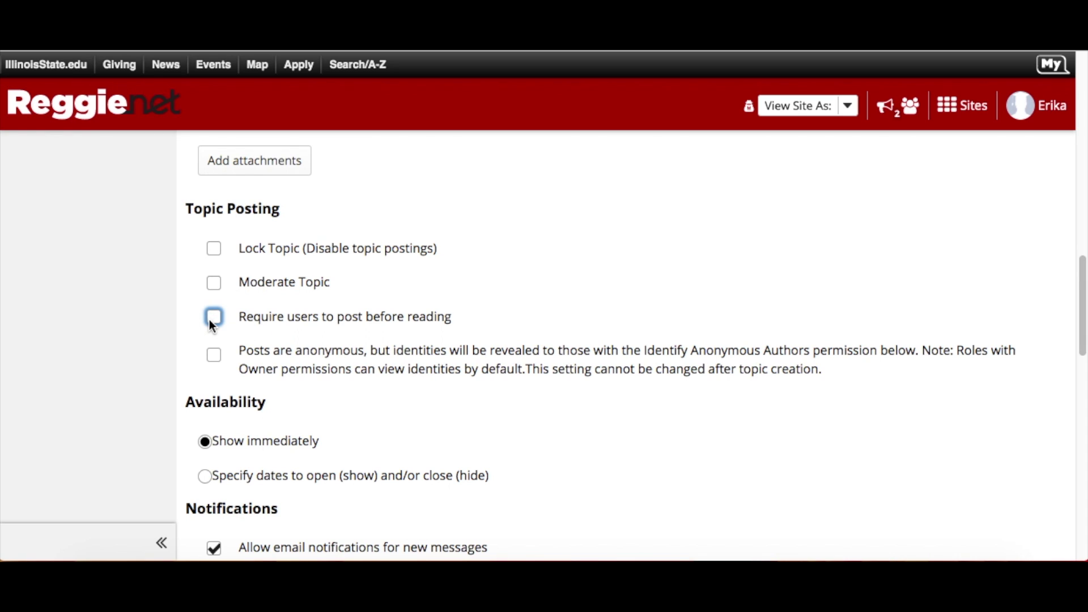
{"action": "left_click", "coordinate": [213, 317]}
{"action": "scroll", "coordinate": [311, 357], "scroll_direction": "up", "scroll_amount": 5}
{"action": "scroll", "coordinate": [383, 359], "scroll_direction": "up", "scroll_amount": 4}
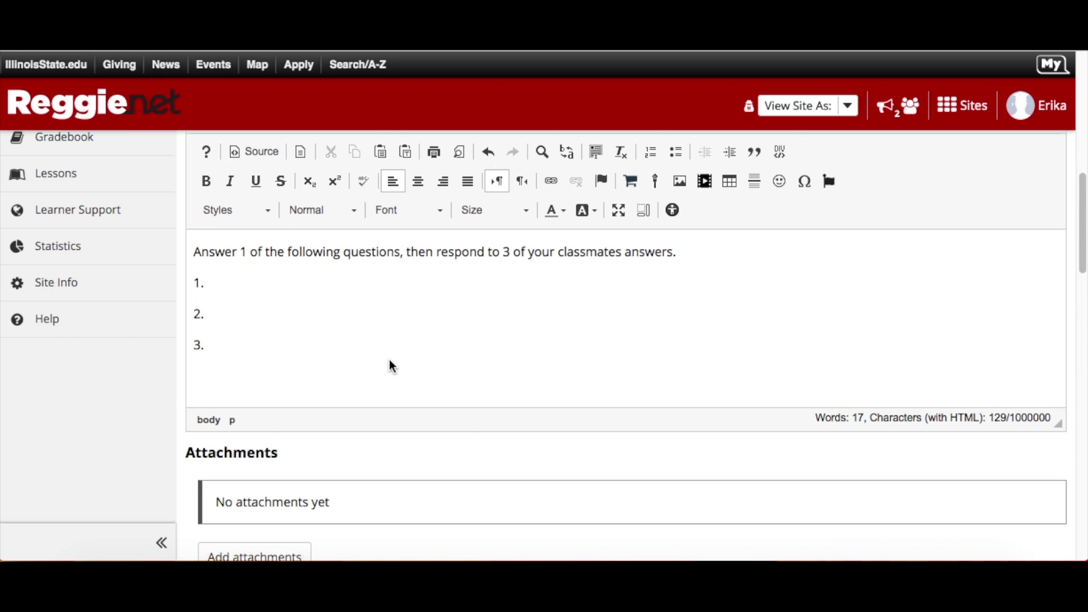
Save the Discussion topic's settings and start adding a further topic to the Week 9 forum.
{"action": "scroll", "coordinate": [390, 360], "scroll_direction": "down", "scroll_amount": 5}
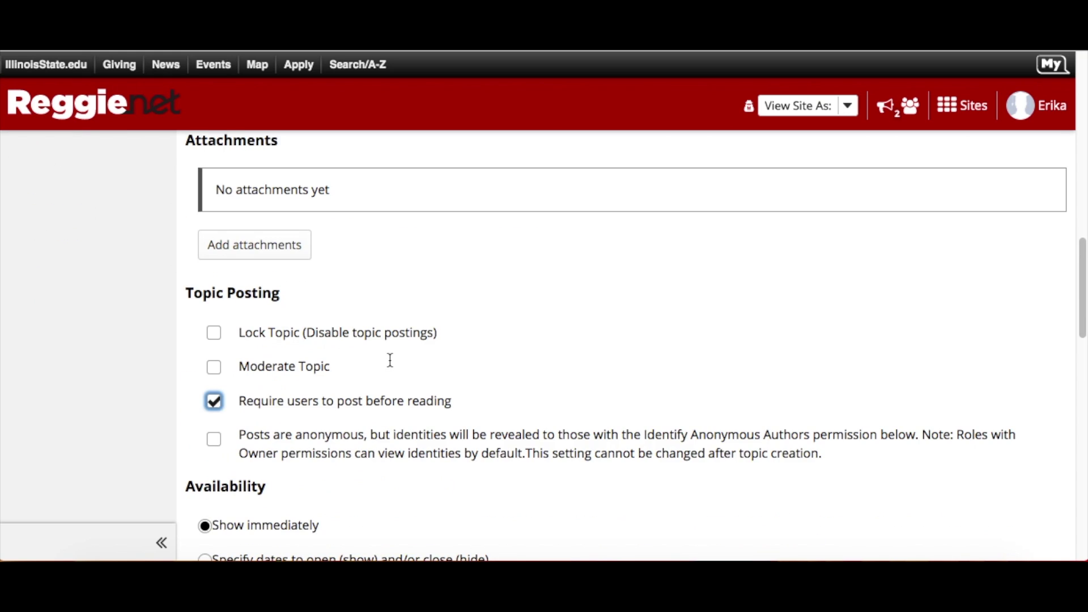
{"action": "scroll", "coordinate": [390, 363], "scroll_direction": "down", "scroll_amount": 10}
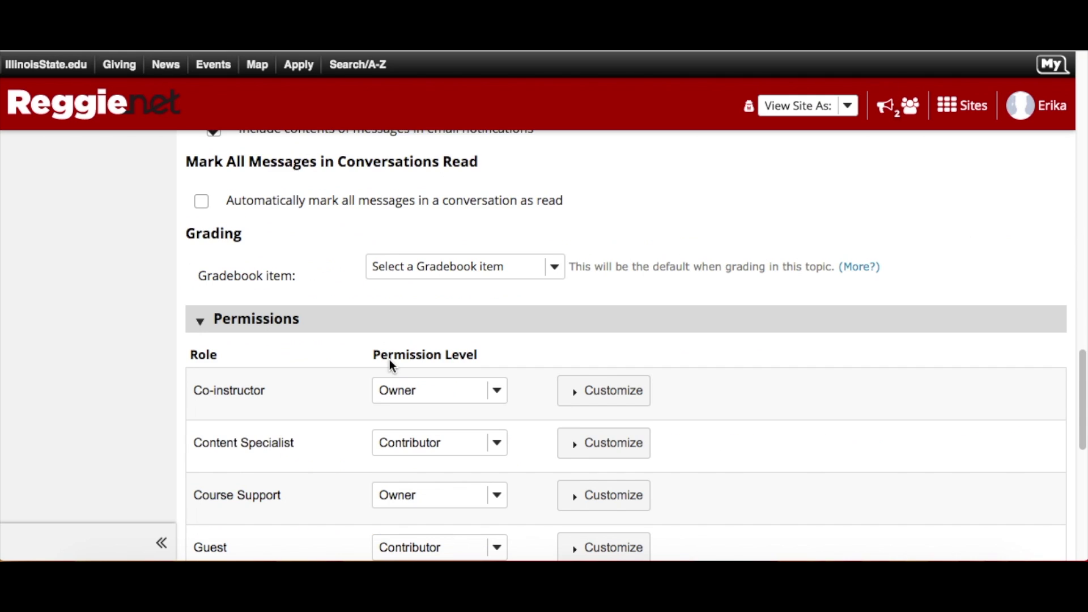
{"action": "scroll", "coordinate": [390, 359], "scroll_direction": "down", "scroll_amount": 6}
{"action": "left_click", "coordinate": [390, 349]}
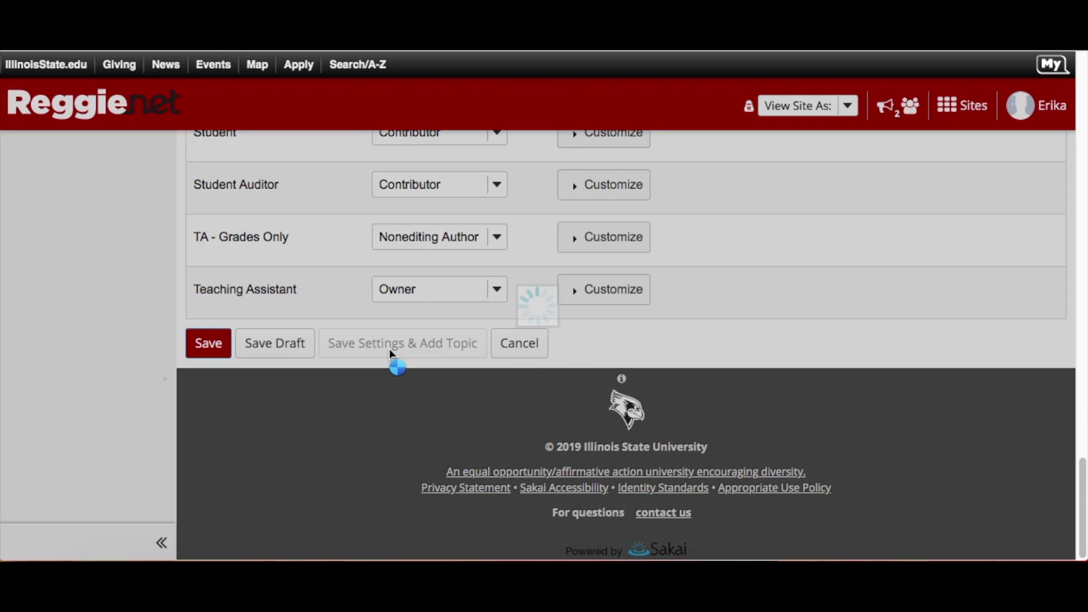
Title the third Week 9 topic "Wrap Up Reflection".
{"action": "scroll", "coordinate": [374, 352], "scroll_direction": "down", "scroll_amount": 2}
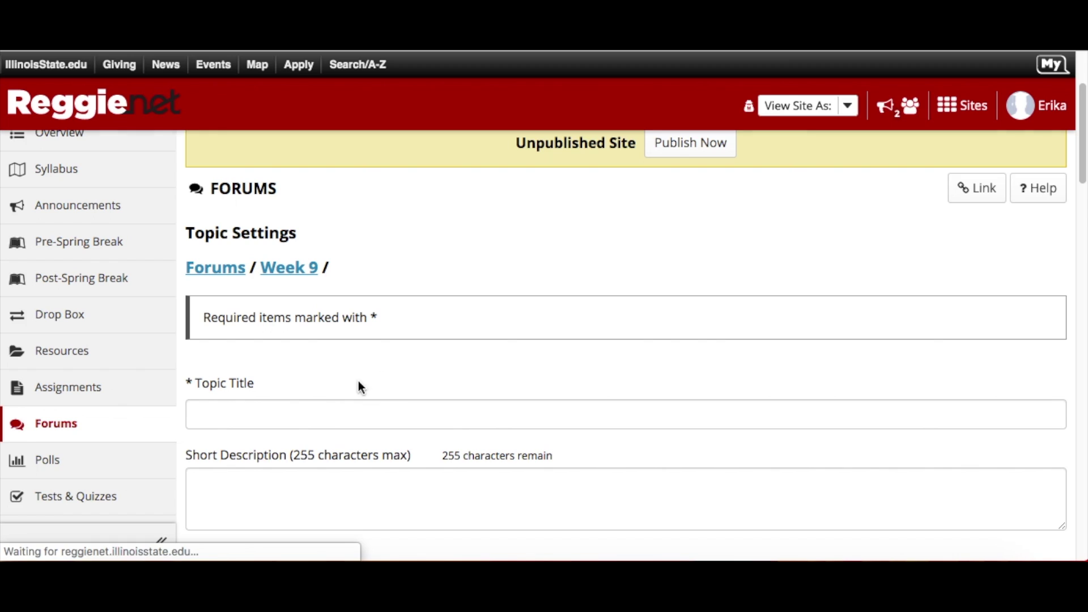
{"action": "left_click", "coordinate": [335, 404]}
{"action": "scroll", "coordinate": [495, 306], "scroll_direction": "down", "scroll_amount": 3}
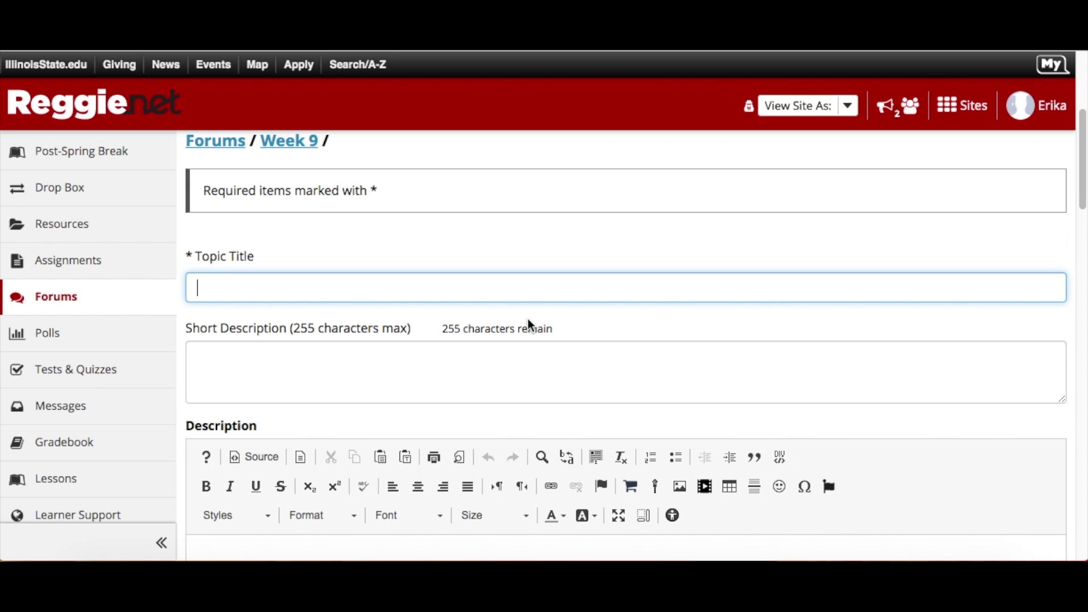
{"action": "type", "text": "Wrap u"}
{"action": "key", "text": "BackSpace"}
{"action": "type", "text": "Up "}
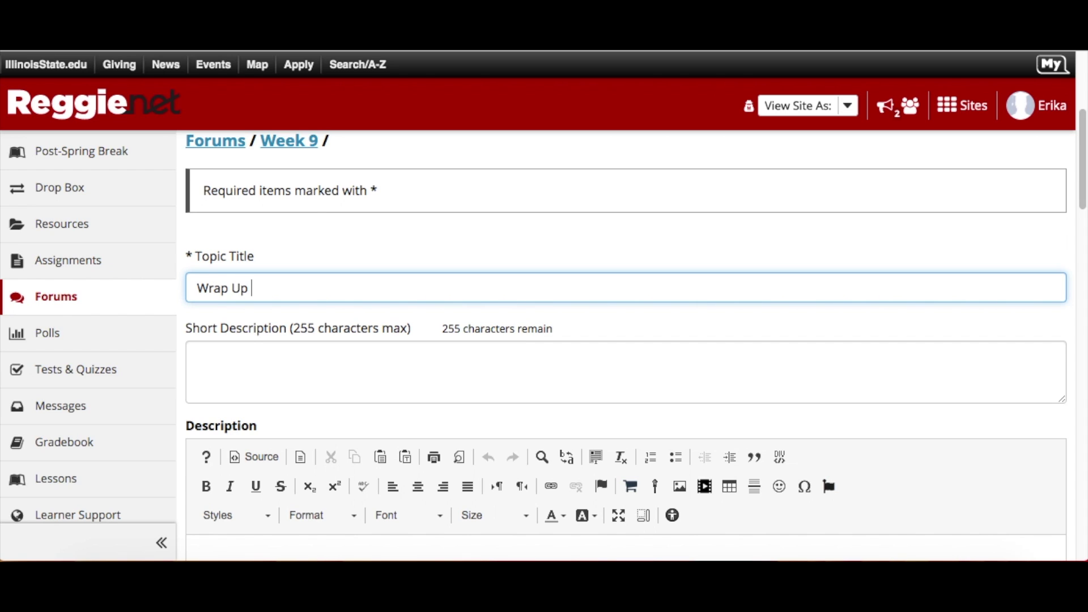
{"action": "type", "text": "Reflection"}
Enter "Directions" as the Wrap Up Reflection topic's description and save the topic.
{"action": "scroll", "coordinate": [628, 385], "scroll_direction": "down", "scroll_amount": 2}
{"action": "scroll", "coordinate": [598, 381], "scroll_direction": "down", "scroll_amount": 2}
{"action": "scroll", "coordinate": [499, 431], "scroll_direction": "down", "scroll_amount": 3}
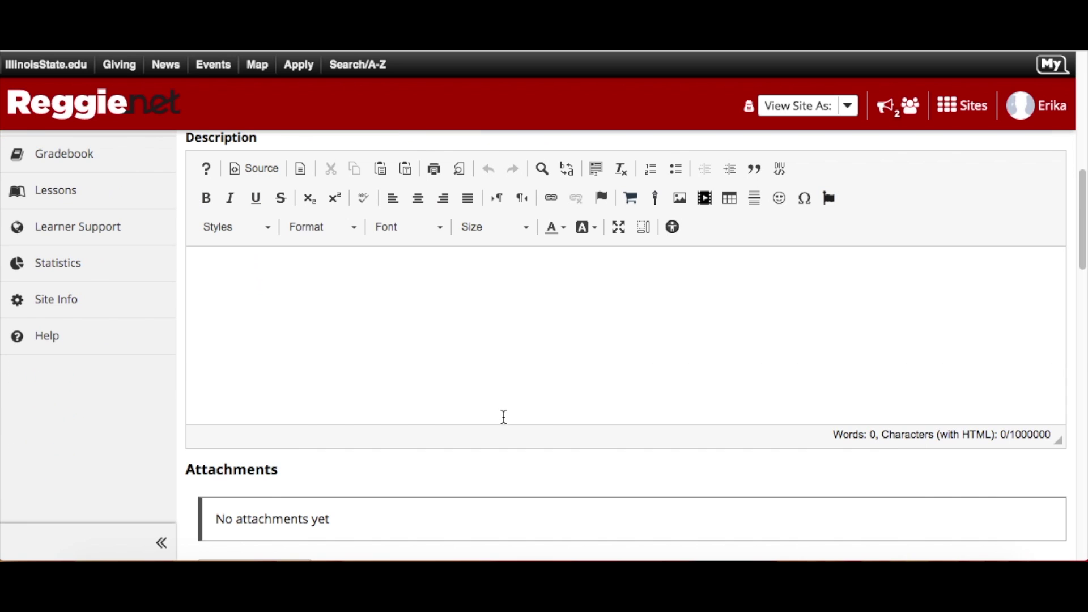
{"action": "left_click", "coordinate": [484, 361]}
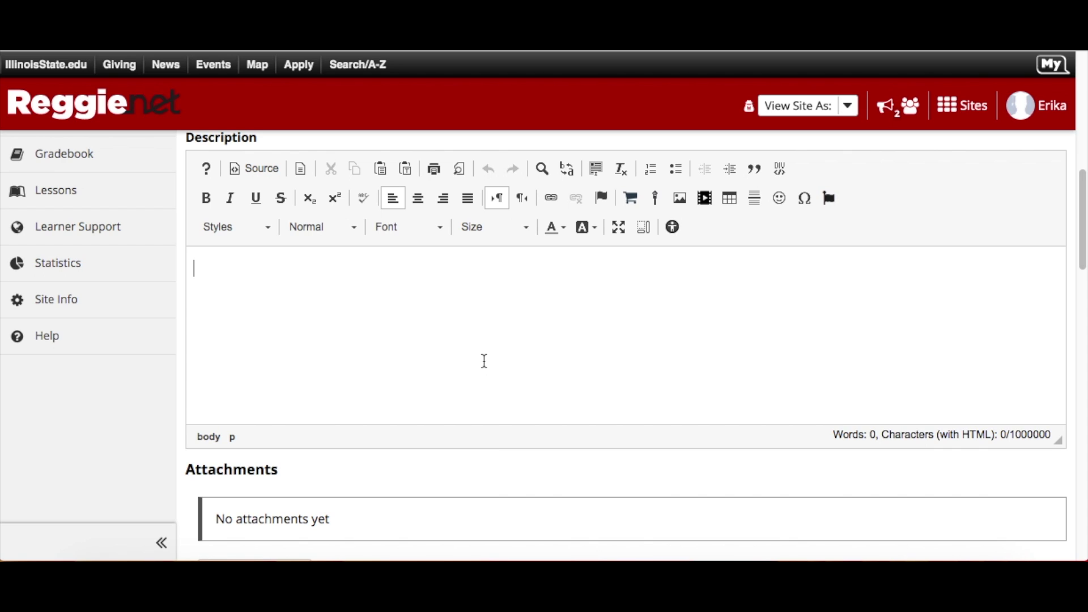
{"action": "type", "text": "Directu"}
{"action": "key", "text": "BackSpace"}
{"action": "type", "text": "ions"}
{"action": "scroll", "coordinate": [481, 364], "scroll_direction": "down", "scroll_amount": 10}
{"action": "scroll", "coordinate": [434, 395], "scroll_direction": "down", "scroll_amount": 12}
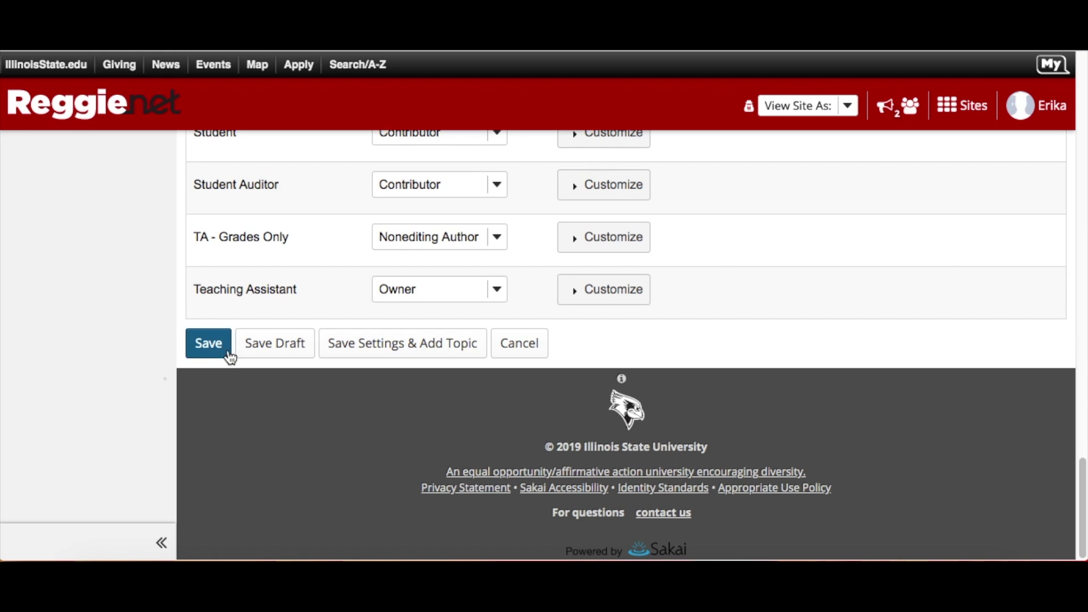
{"action": "left_click", "coordinate": [212, 355]}
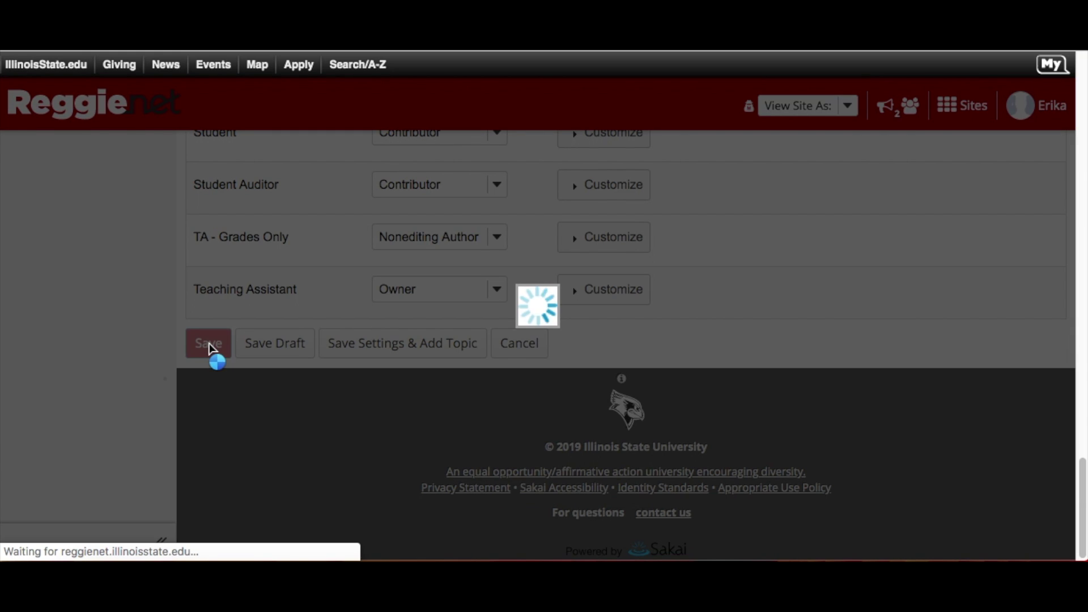
{"action": "scroll", "coordinate": [321, 335], "scroll_direction": "down", "scroll_amount": 2}
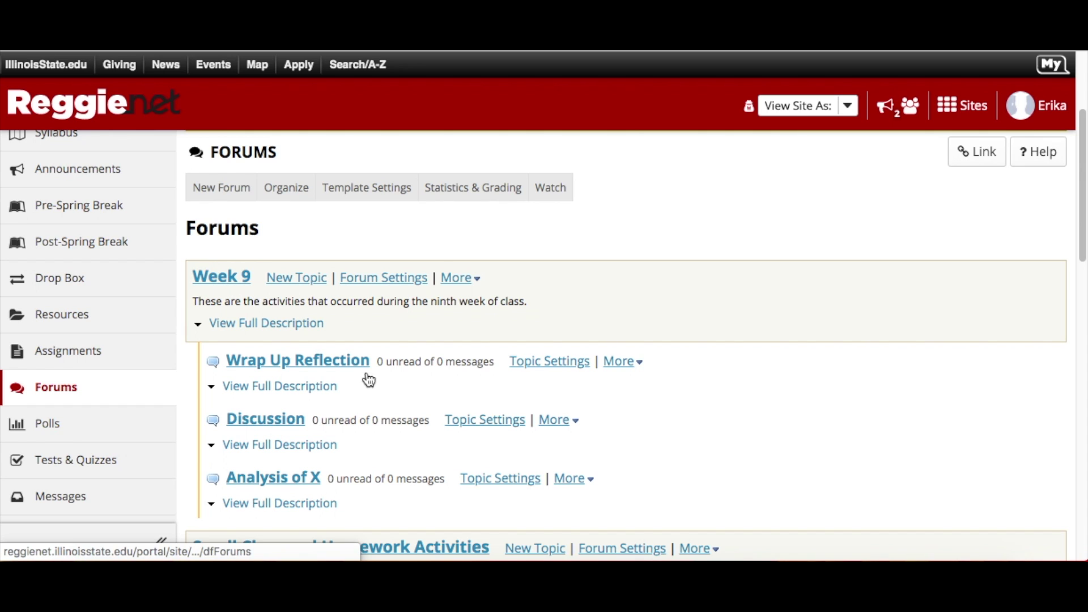
{"action": "scroll", "coordinate": [549, 309], "scroll_direction": "up", "scroll_amount": 1}
{"action": "scroll", "coordinate": [553, 313], "scroll_direction": "down", "scroll_amount": 1}
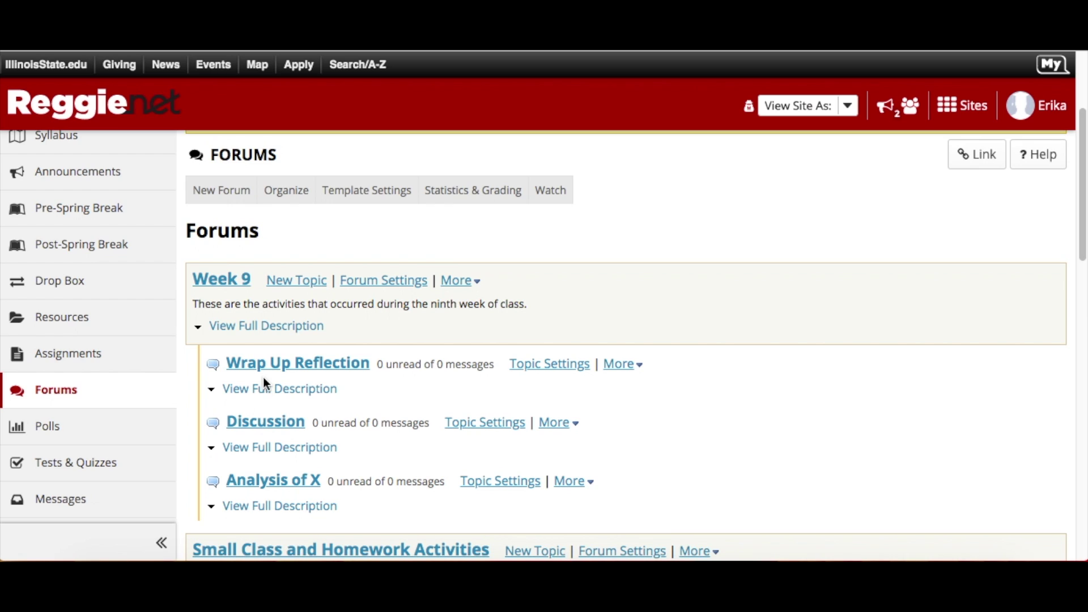
Reorder the Week 9 topics with Analysis of X as 1, Discussion as 2 and Wrap Up Reflection as 3, and save the order.
{"action": "left_click", "coordinate": [280, 194]}
{"action": "scroll", "coordinate": [273, 344], "scroll_direction": "down", "scroll_amount": 4}
{"action": "left_click", "coordinate": [230, 383]}
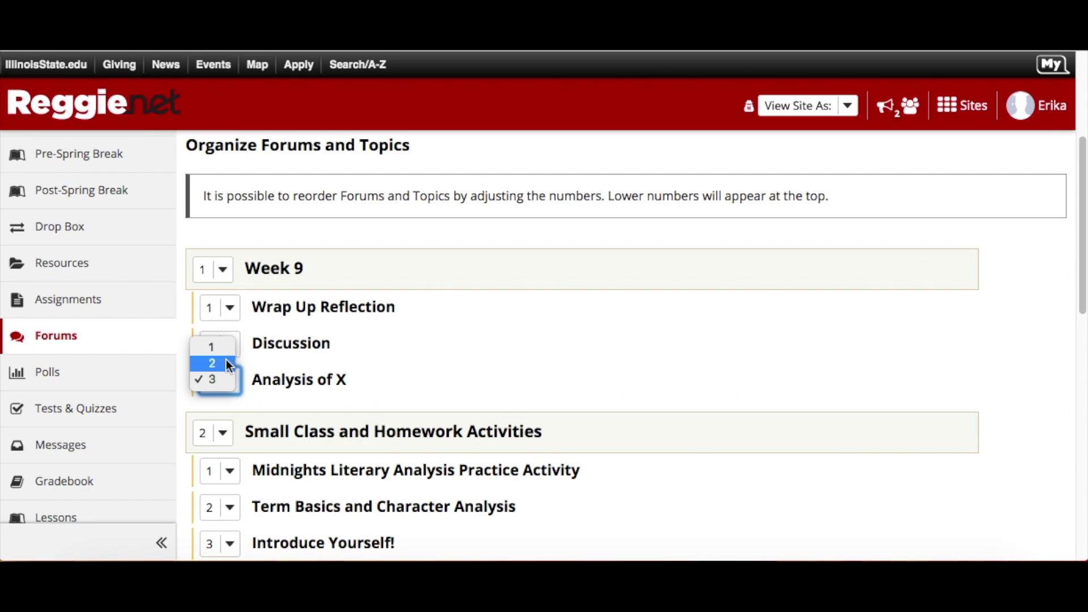
{"action": "left_click", "coordinate": [226, 347]}
{"action": "left_click", "coordinate": [226, 343]}
{"action": "left_click", "coordinate": [226, 329]}
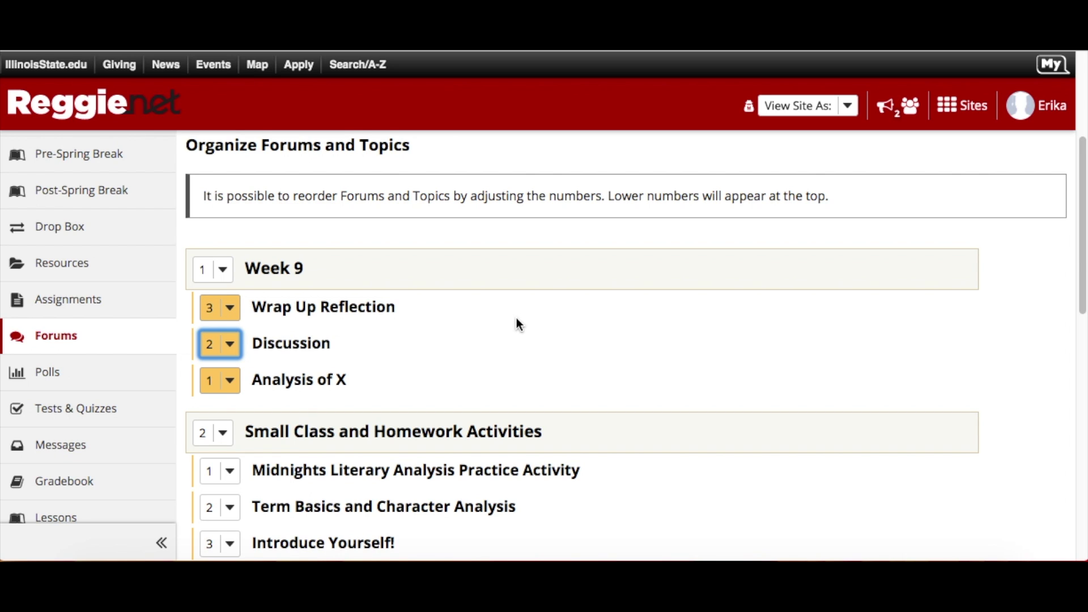
{"action": "scroll", "coordinate": [516, 317], "scroll_direction": "down", "scroll_amount": 10}
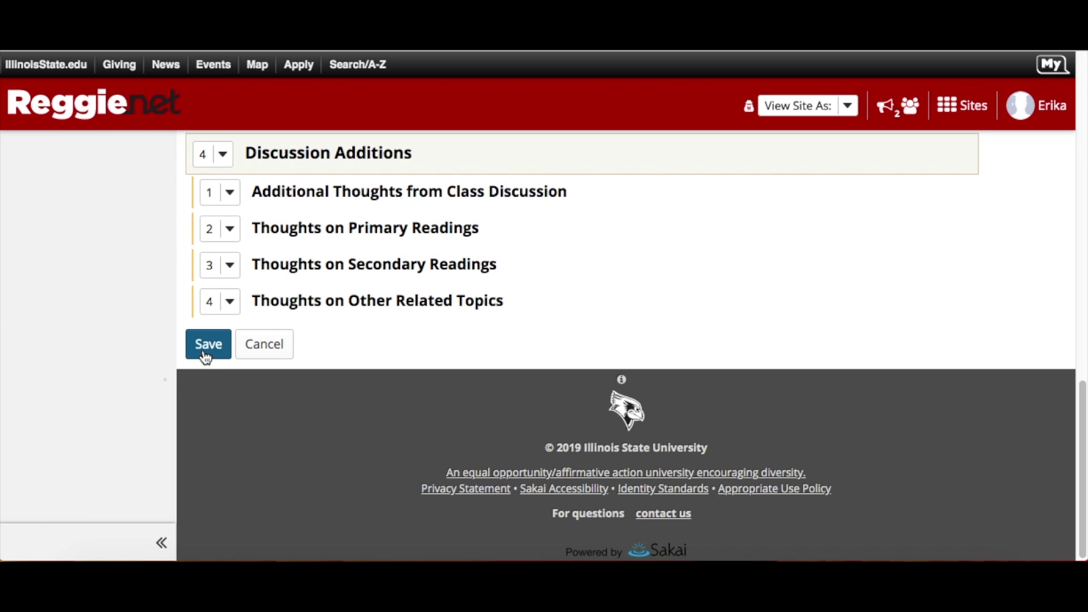
{"action": "left_click", "coordinate": [205, 357]}
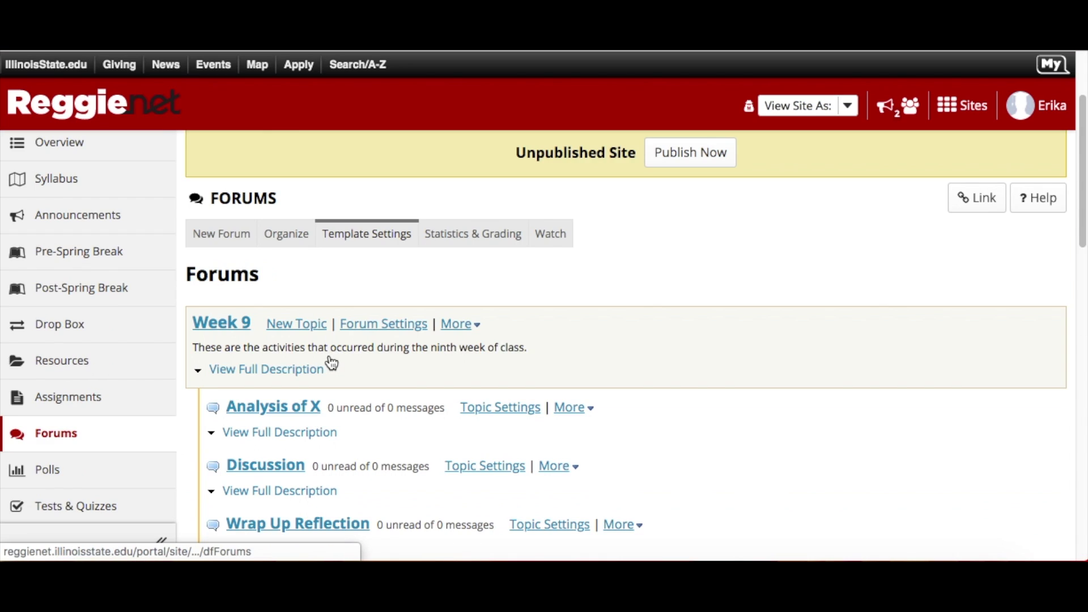
Expand and collapse the full descriptions of the Analysis of X, Discussion and Wrap Up Reflection topics.
{"action": "scroll", "coordinate": [329, 360], "scroll_direction": "down", "scroll_amount": 1}
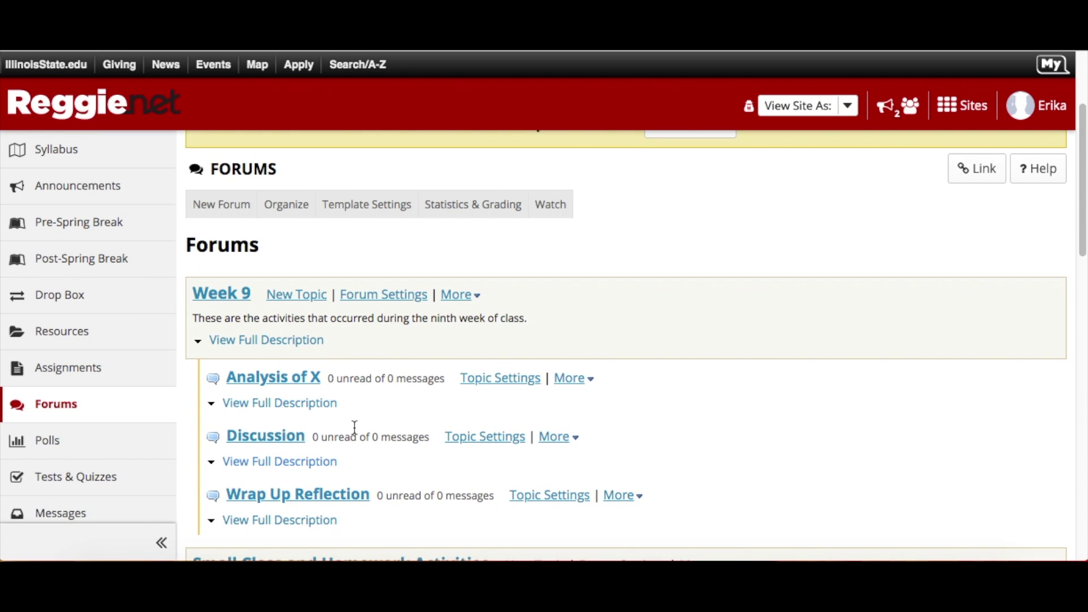
{"action": "scroll", "coordinate": [445, 406], "scroll_direction": "down", "scroll_amount": 4}
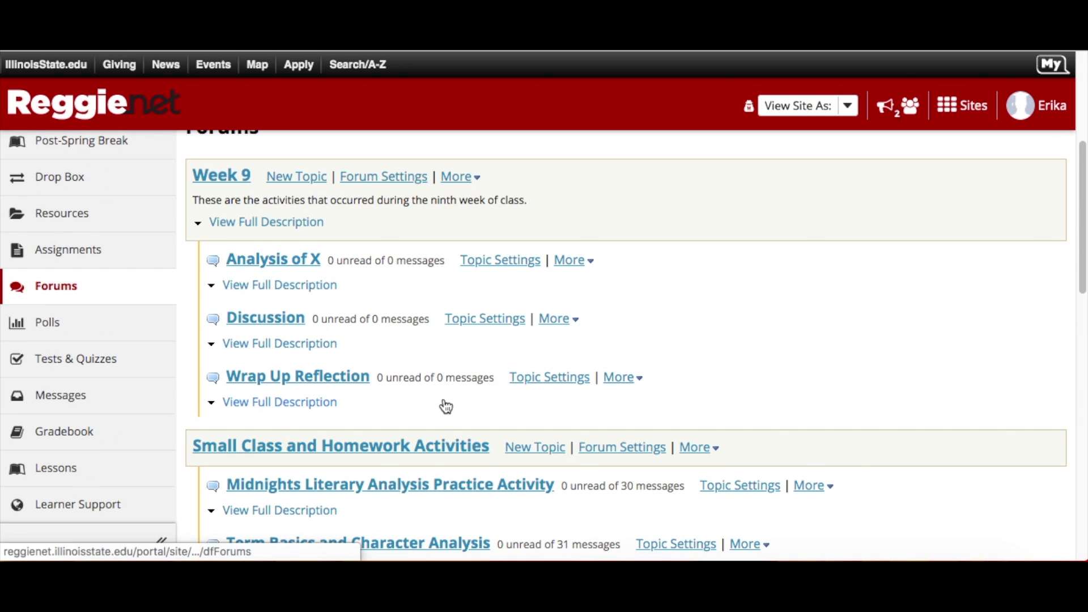
{"action": "left_click", "coordinate": [280, 295]}
{"action": "left_click", "coordinate": [276, 293]}
{"action": "left_click", "coordinate": [270, 343]}
{"action": "left_click", "coordinate": [272, 347]}
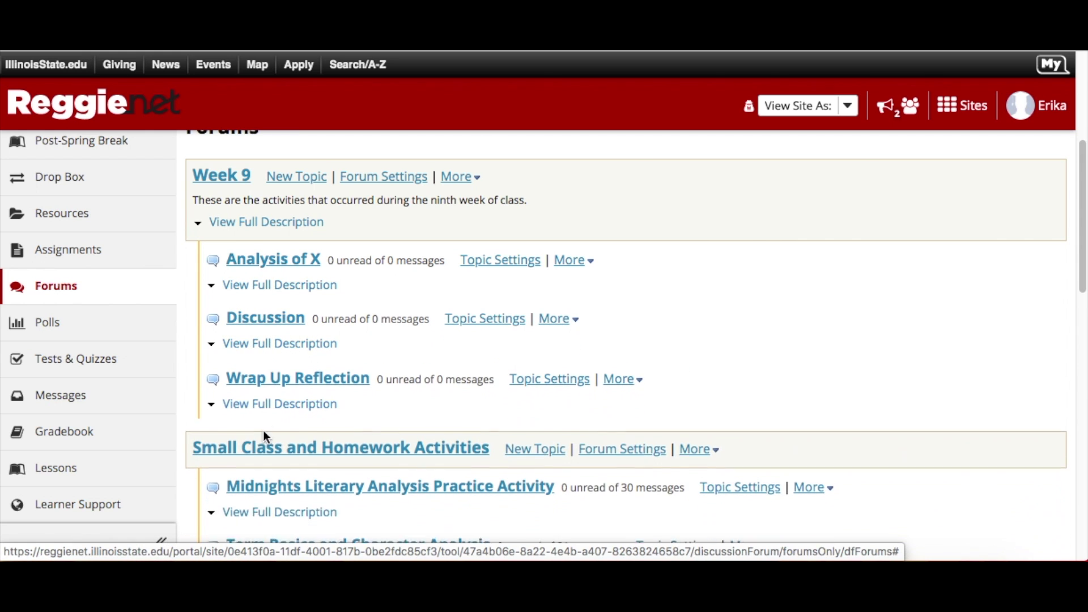
{"action": "left_click", "coordinate": [265, 403]}
{"action": "left_click", "coordinate": [267, 405]}
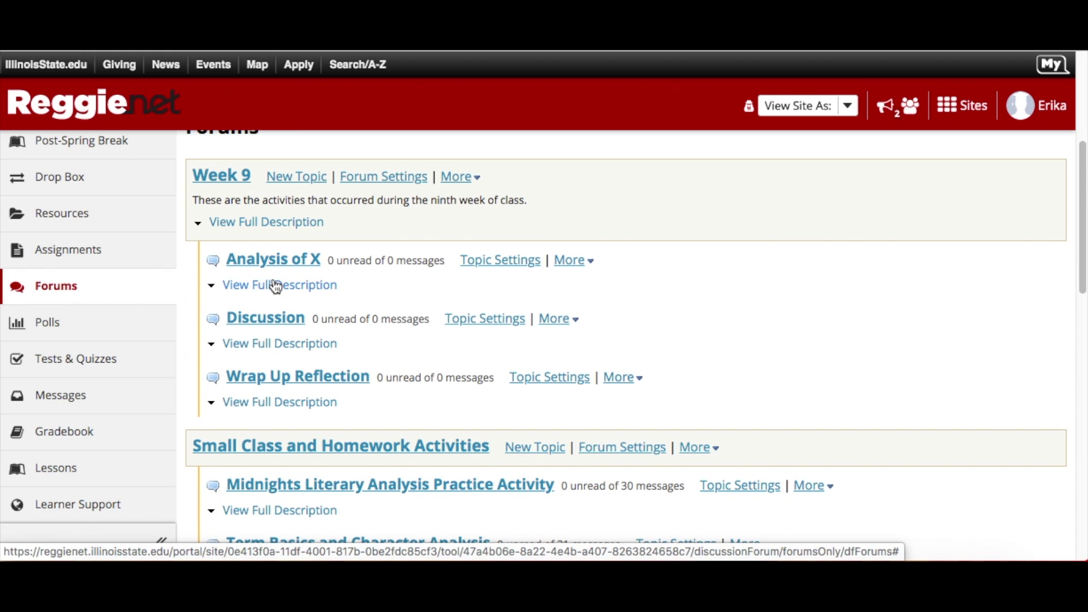
Start a new conversation in the Analysis of X topic, titled "Answer for" followed by the author's first name.
{"action": "left_click", "coordinate": [273, 262]}
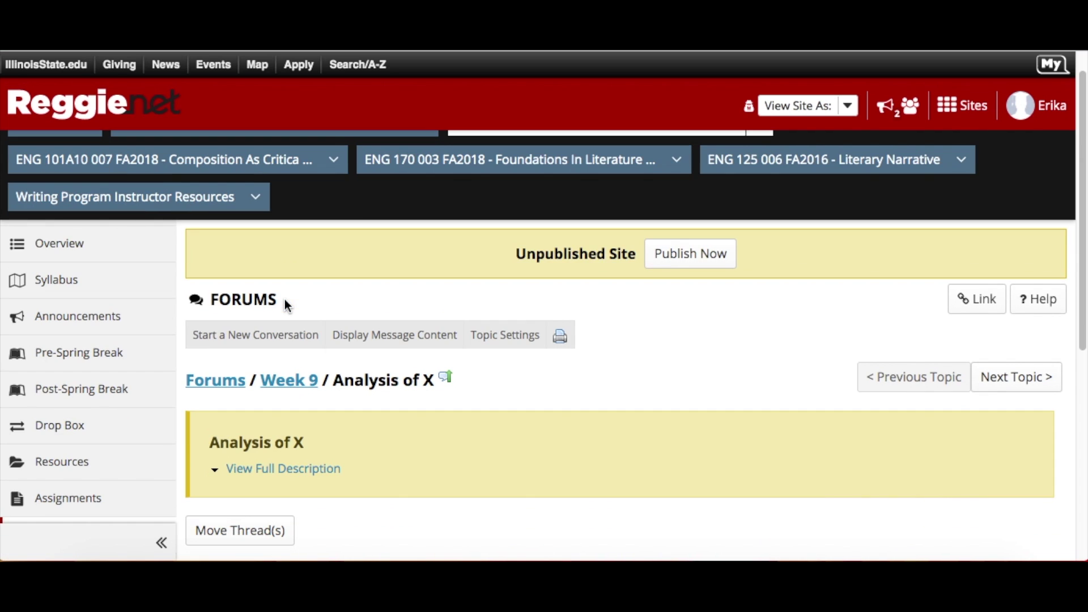
{"action": "scroll", "coordinate": [285, 301], "scroll_direction": "down", "scroll_amount": 4}
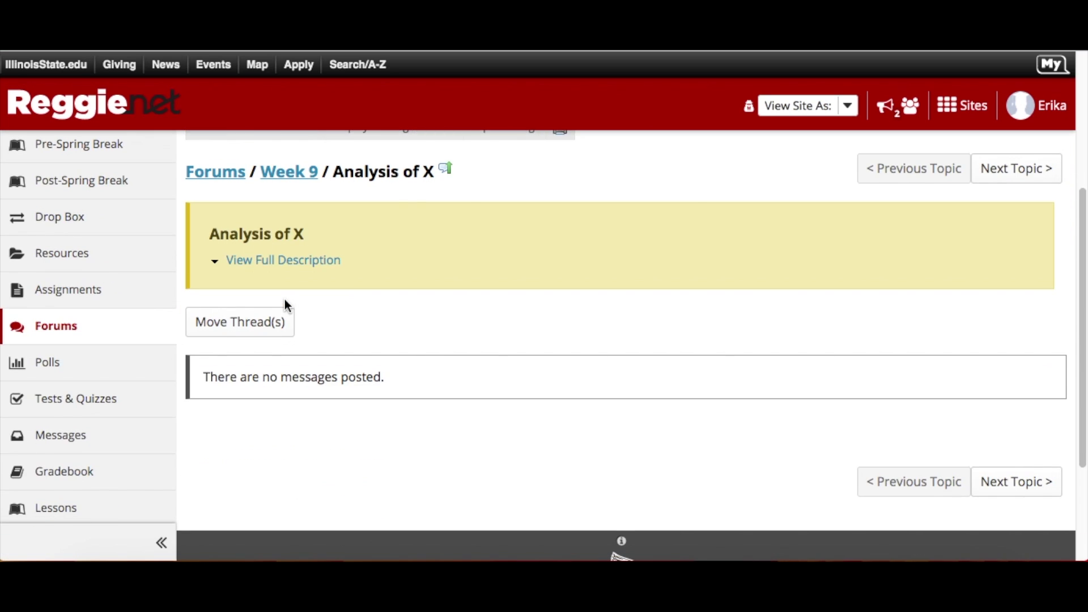
{"action": "scroll", "coordinate": [285, 305], "scroll_direction": "up", "scroll_amount": 2}
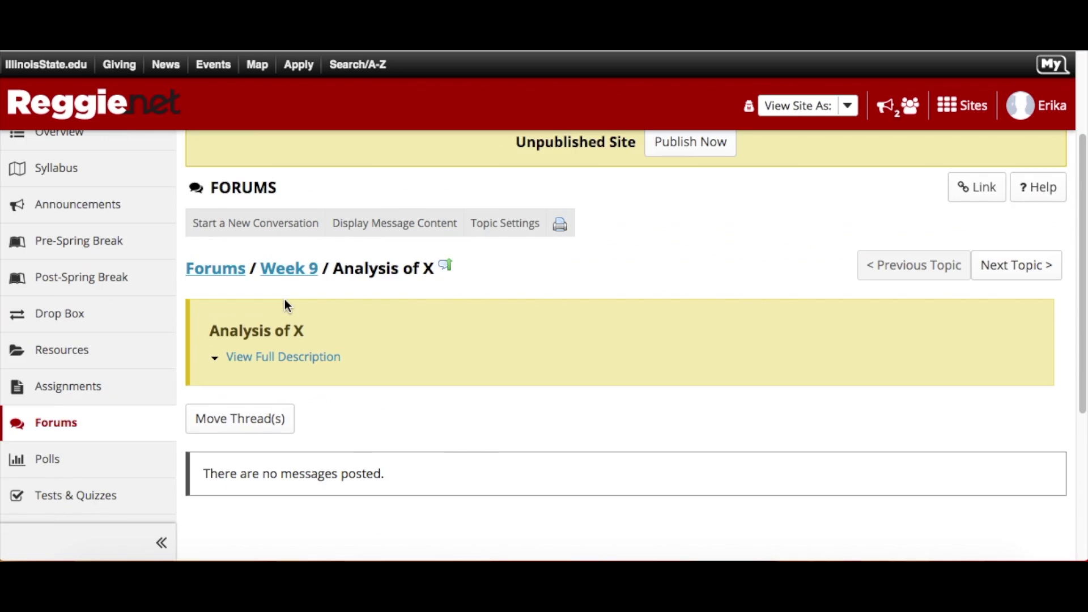
{"action": "left_click", "coordinate": [277, 236]}
{"action": "scroll", "coordinate": [281, 266], "scroll_direction": "down", "scroll_amount": 5}
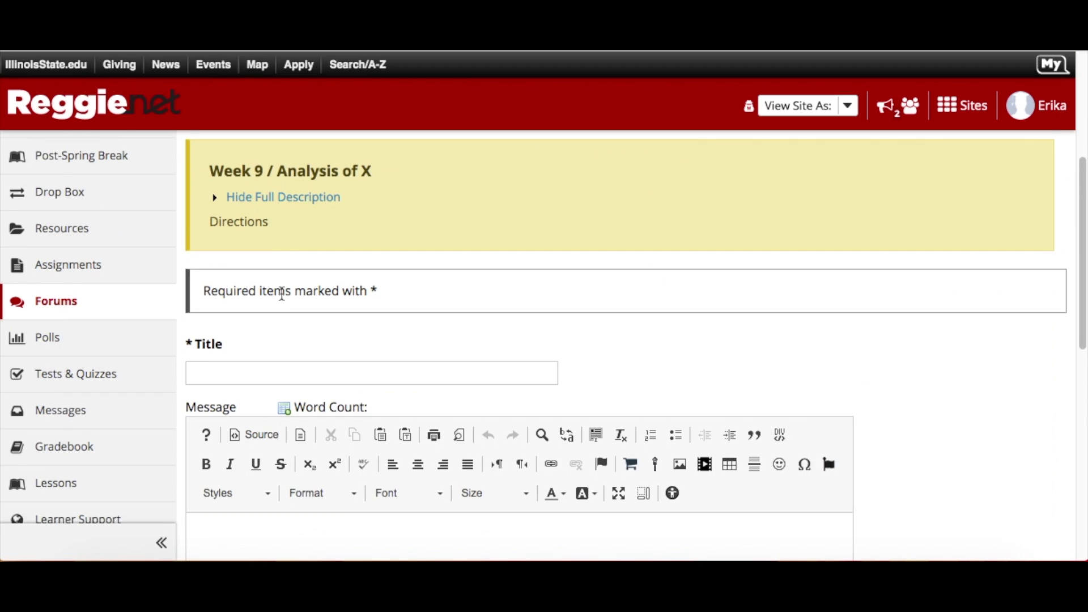
{"action": "scroll", "coordinate": [282, 293], "scroll_direction": "down", "scroll_amount": 2}
{"action": "left_click", "coordinate": [284, 282]}
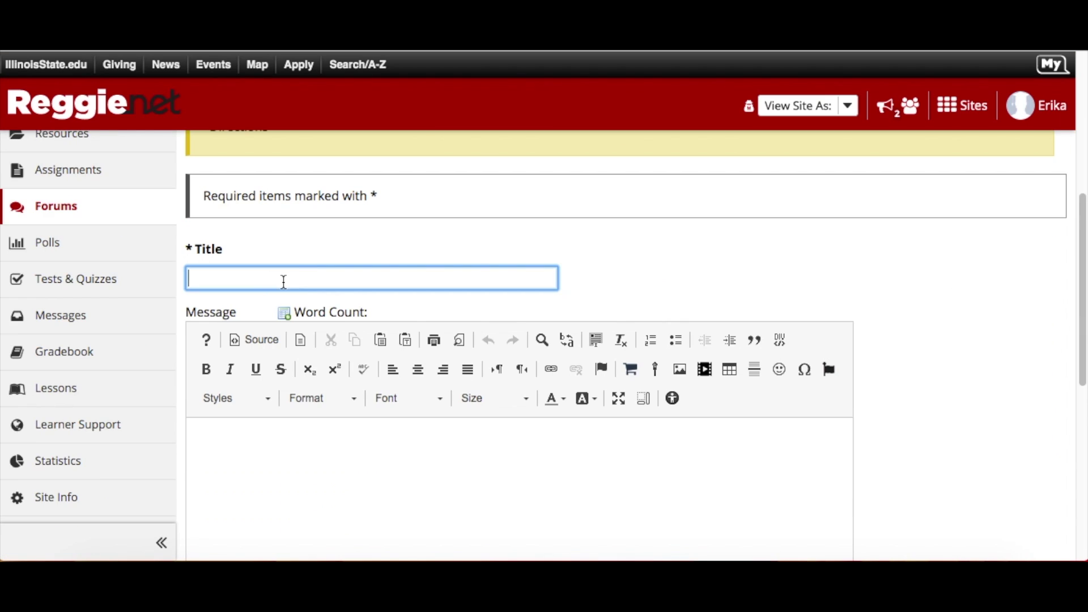
{"action": "type", "text": "Answer for W"}
{"action": "key", "text": "BackSpace"}
{"action": "type", "text": "Erika"}
Fill the conversation's message with the placeholder text "fdfgdfgdgsfgdgdhdsfsdfsddsg" and post it.
{"action": "scroll", "coordinate": [715, 469], "scroll_direction": "down", "scroll_amount": 3}
{"action": "left_click", "coordinate": [537, 379]}
{"action": "type", "text": "fdfgdfgdgsfgdgdh"}
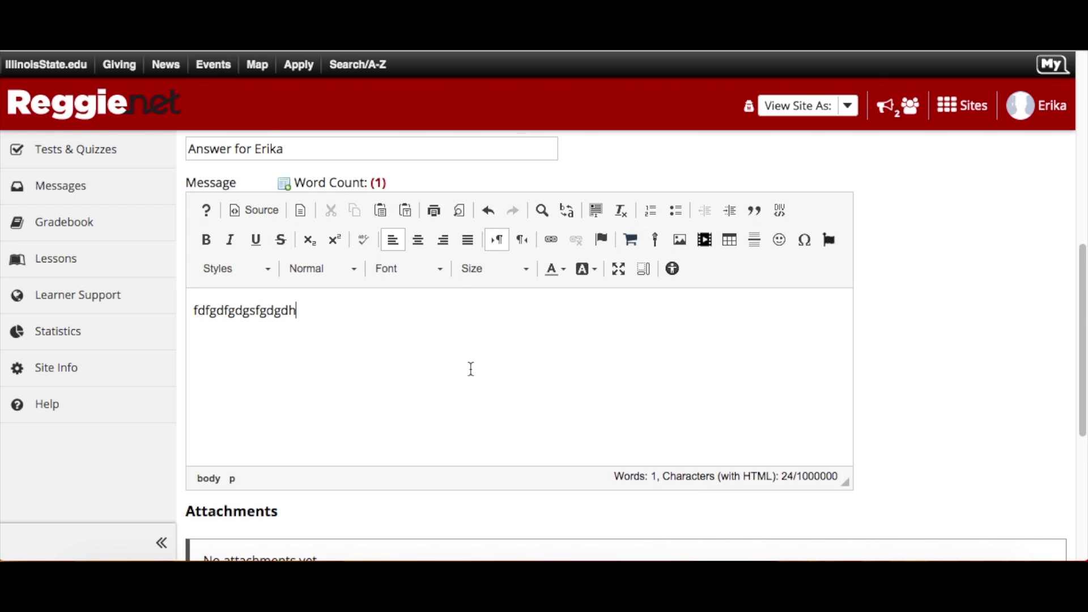
{"action": "scroll", "coordinate": [472, 376], "scroll_direction": "down", "scroll_amount": 3}
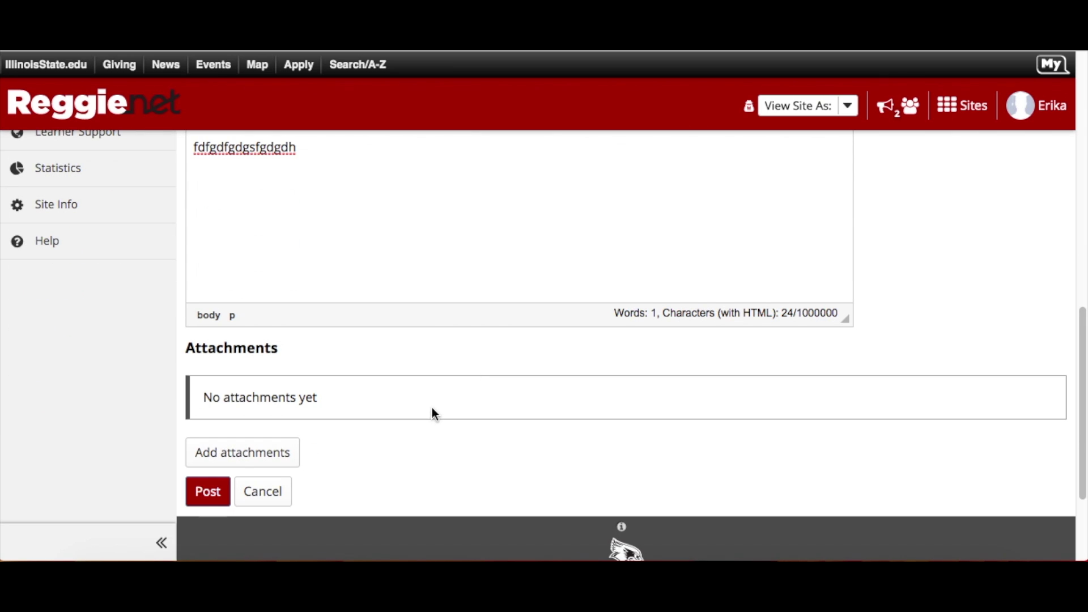
{"action": "scroll", "coordinate": [421, 365], "scroll_direction": "up", "scroll_amount": 2}
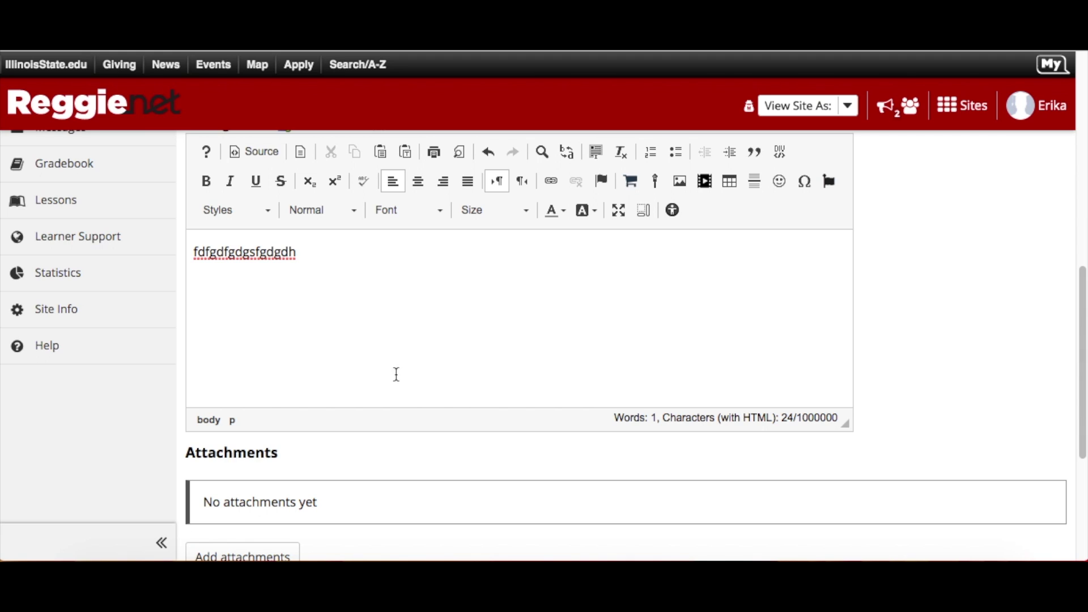
{"action": "type", "text": "dsfsdfsdds"}
{"action": "type", "text": "fg"}
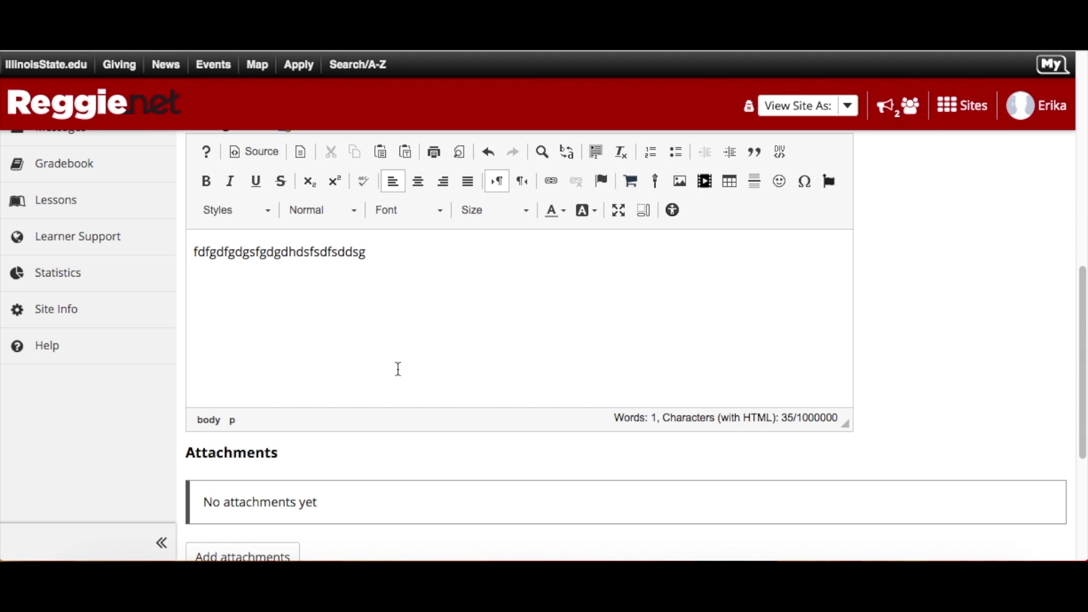
{"action": "scroll", "coordinate": [380, 373], "scroll_direction": "down", "scroll_amount": 5}
{"action": "left_click", "coordinate": [214, 350]}
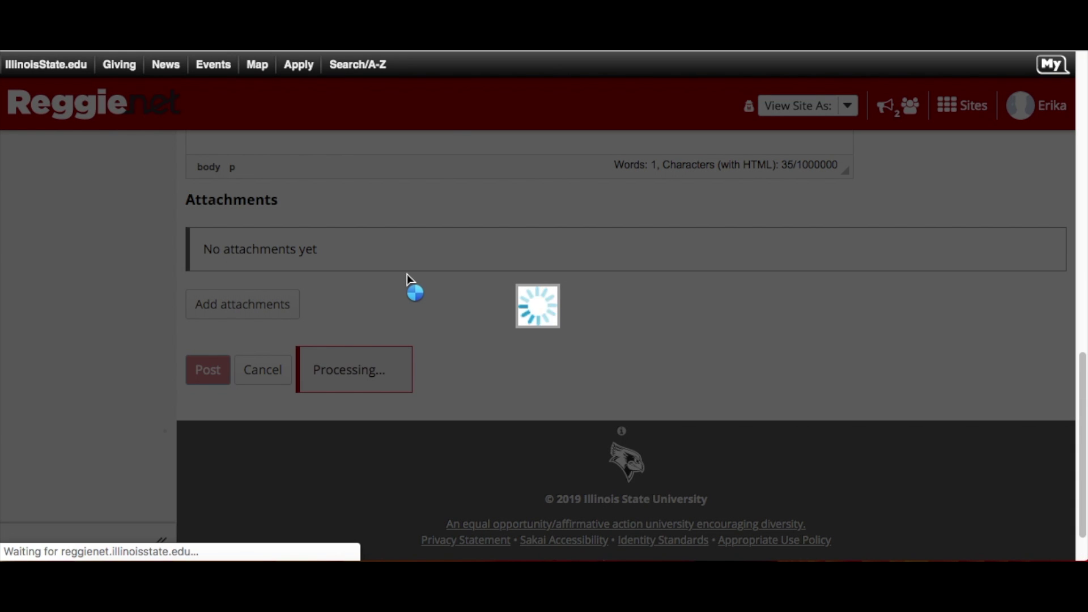
Open the posted conversation in Analysis of X and post a reply to it with the placeholder text "dfsdfdgdfhfdhg".
{"action": "scroll", "coordinate": [409, 281], "scroll_direction": "down", "scroll_amount": 2}
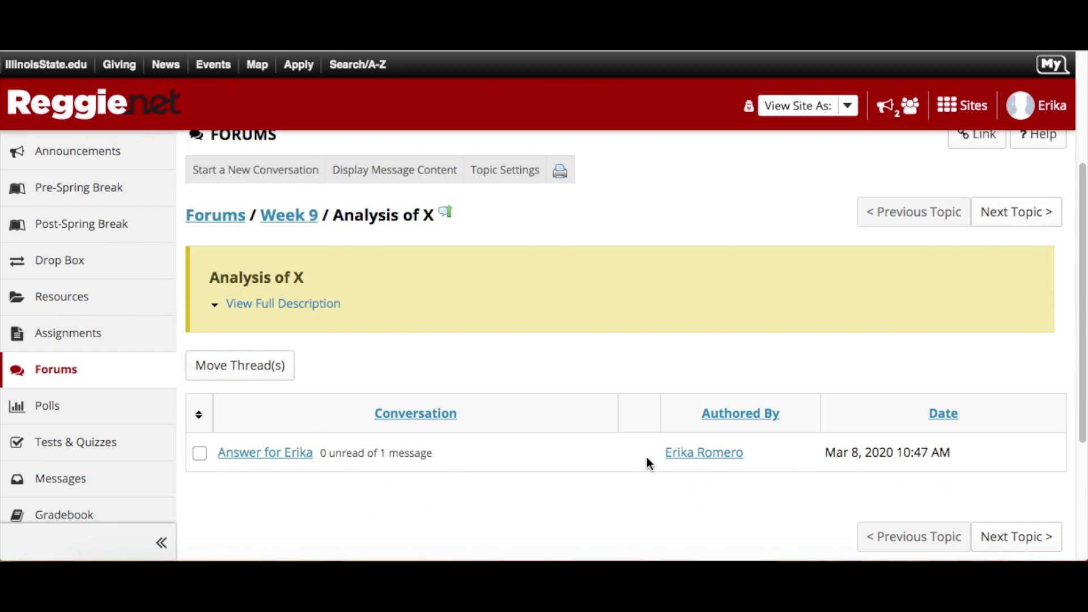
{"action": "left_click", "coordinate": [283, 464]}
{"action": "scroll", "coordinate": [395, 335], "scroll_direction": "down", "scroll_amount": 3}
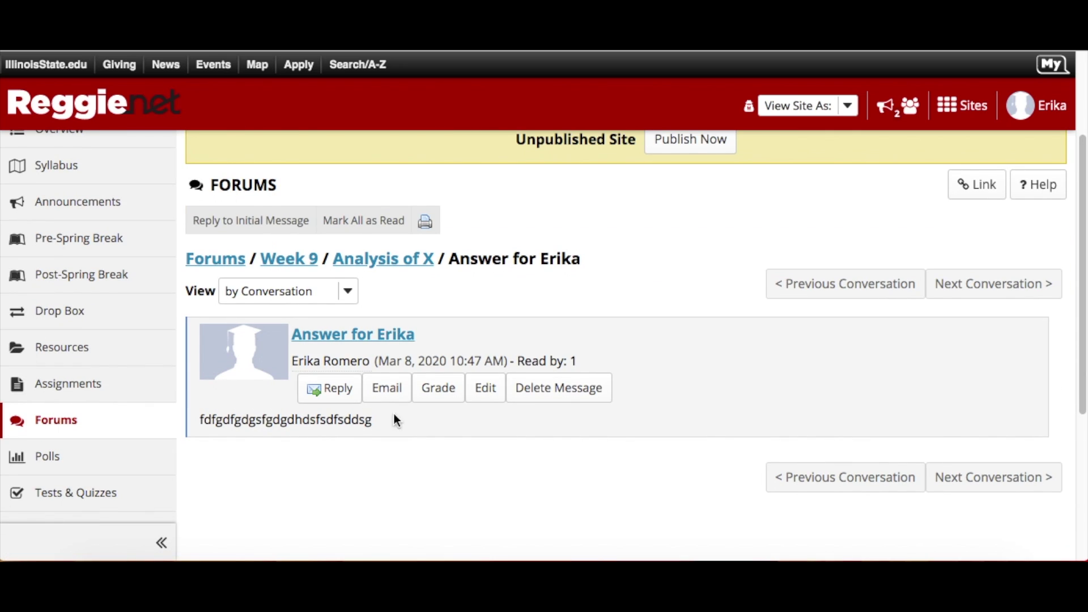
{"action": "left_click", "coordinate": [343, 397]}
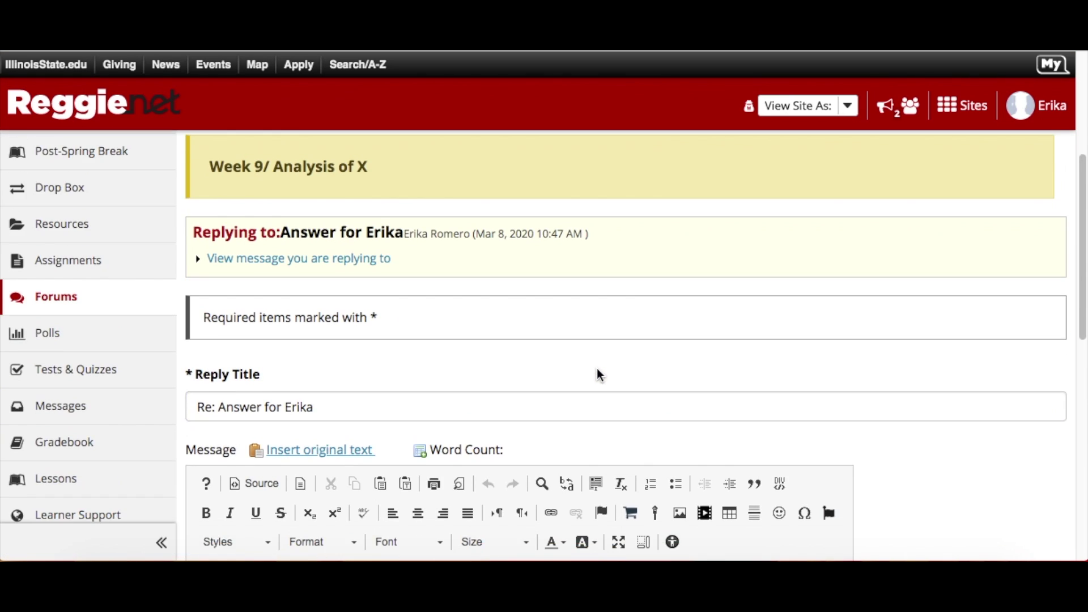
{"action": "scroll", "coordinate": [597, 374], "scroll_direction": "down", "scroll_amount": 10}
{"action": "scroll", "coordinate": [566, 286], "scroll_direction": "up", "scroll_amount": 6}
{"action": "left_click", "coordinate": [423, 408]}
{"action": "type", "text": "dfsdfdgsdfhfdhg"}
{"action": "scroll", "coordinate": [422, 417], "scroll_direction": "down", "scroll_amount": 6}
{"action": "left_click", "coordinate": [201, 384]}
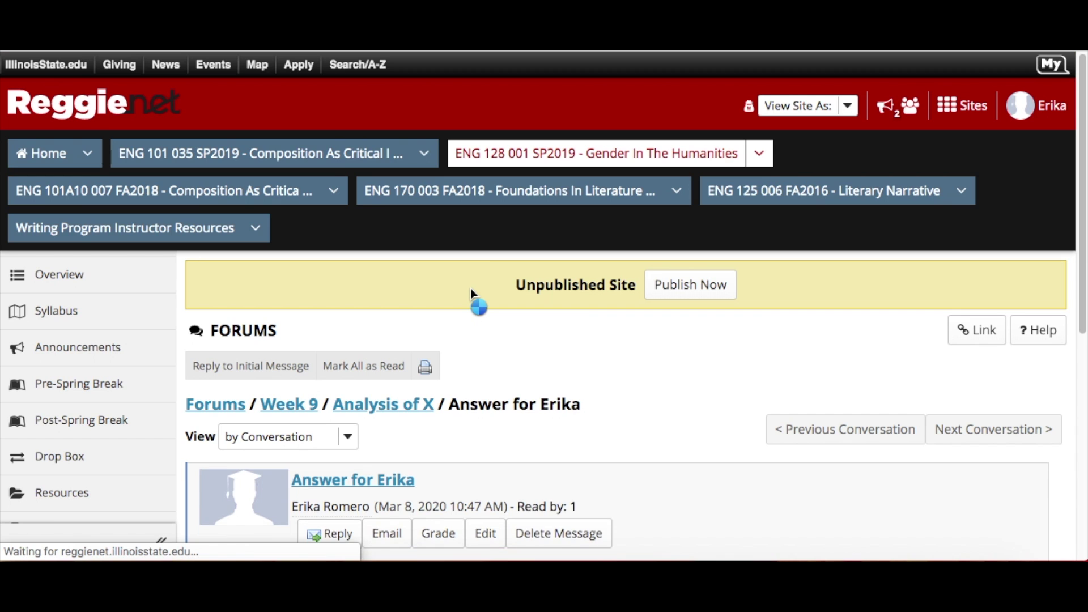
{"action": "scroll", "coordinate": [471, 295], "scroll_direction": "down", "scroll_amount": 4}
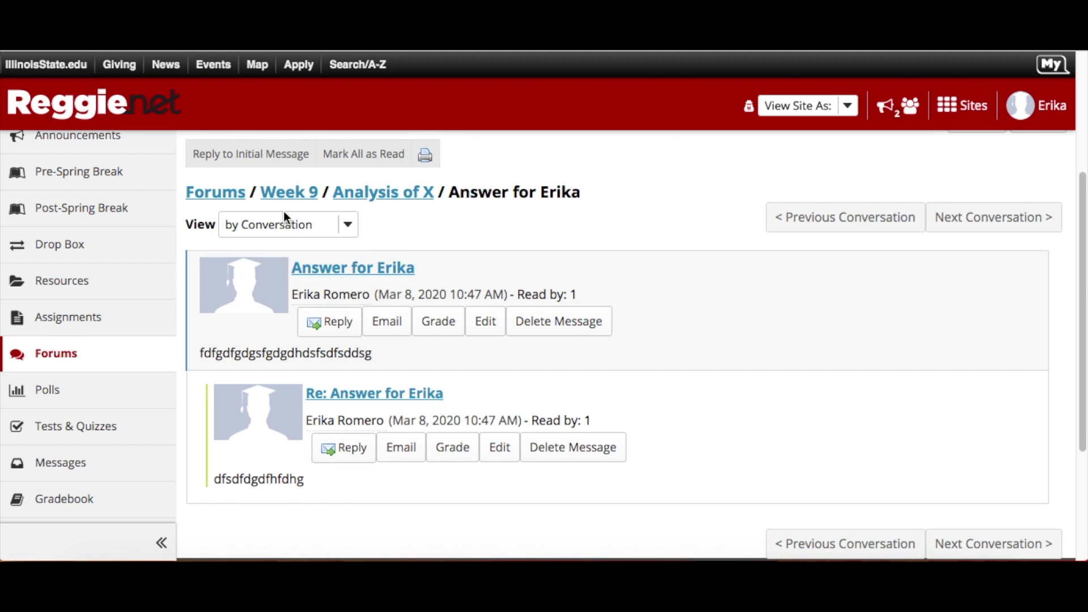
Return to the forums list and look over the Week 9 topics and their message counts.
{"action": "left_click", "coordinate": [228, 194]}
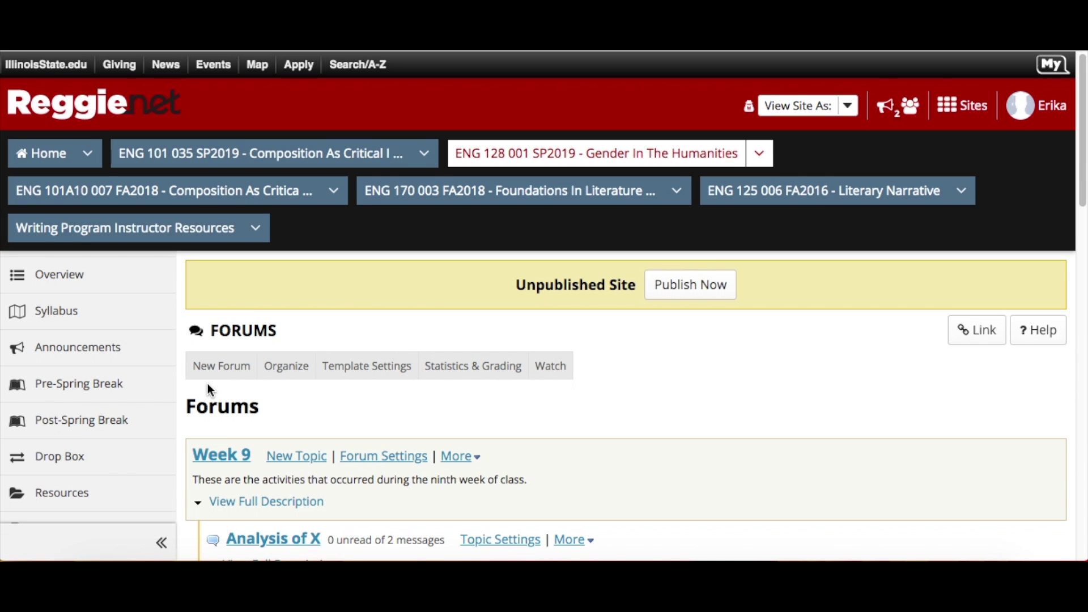
{"action": "scroll", "coordinate": [178, 432], "scroll_direction": "down", "scroll_amount": 4}
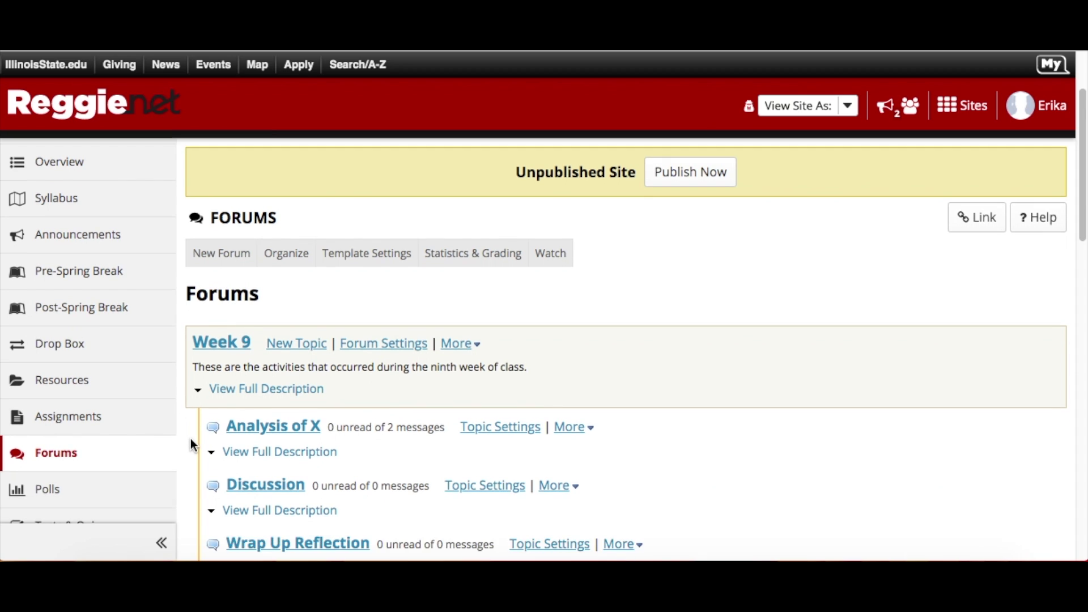
{"action": "scroll", "coordinate": [192, 439], "scroll_direction": "down", "scroll_amount": 2}
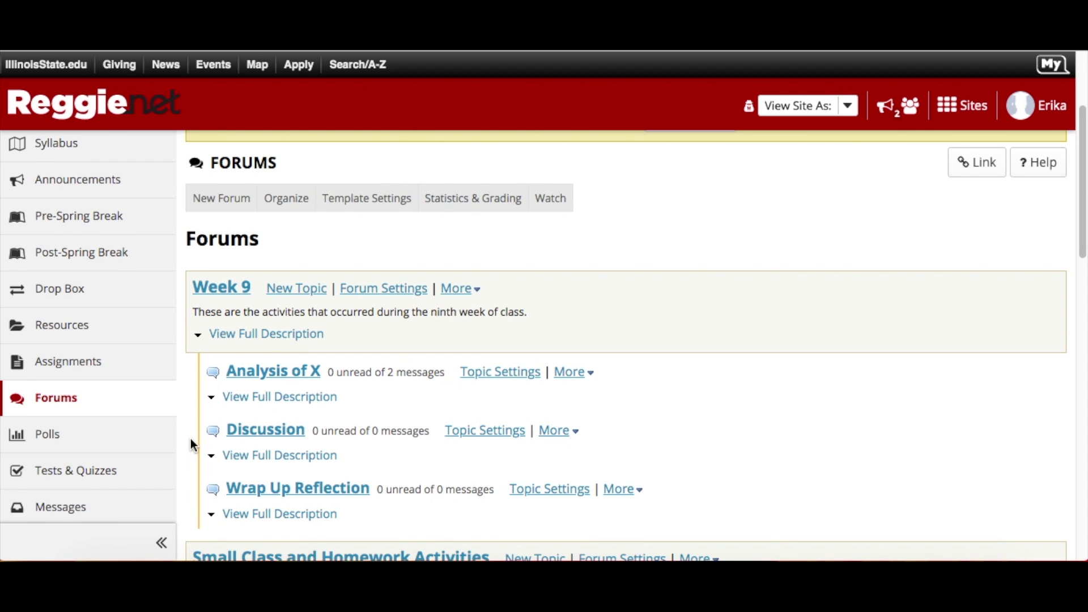
Look through the other forums, including Small Class and Homework Activities and Literary Analysis Posts, and open the Polls list.
{"action": "scroll", "coordinate": [191, 441], "scroll_direction": "down", "scroll_amount": 10}
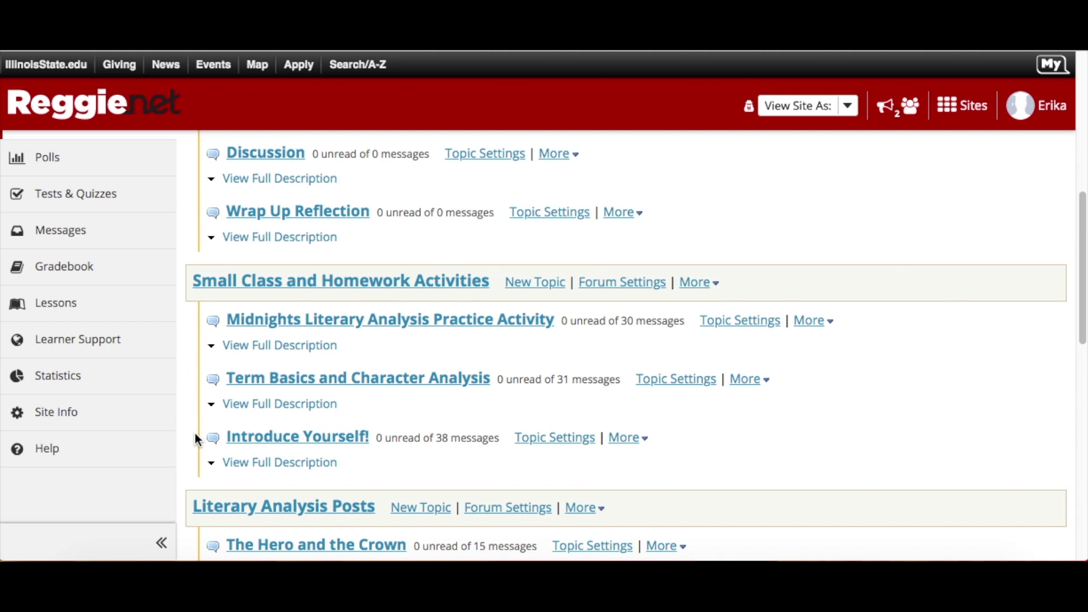
{"action": "scroll", "coordinate": [195, 434], "scroll_direction": "down", "scroll_amount": 1}
{"action": "scroll", "coordinate": [195, 440], "scroll_direction": "down", "scroll_amount": 8}
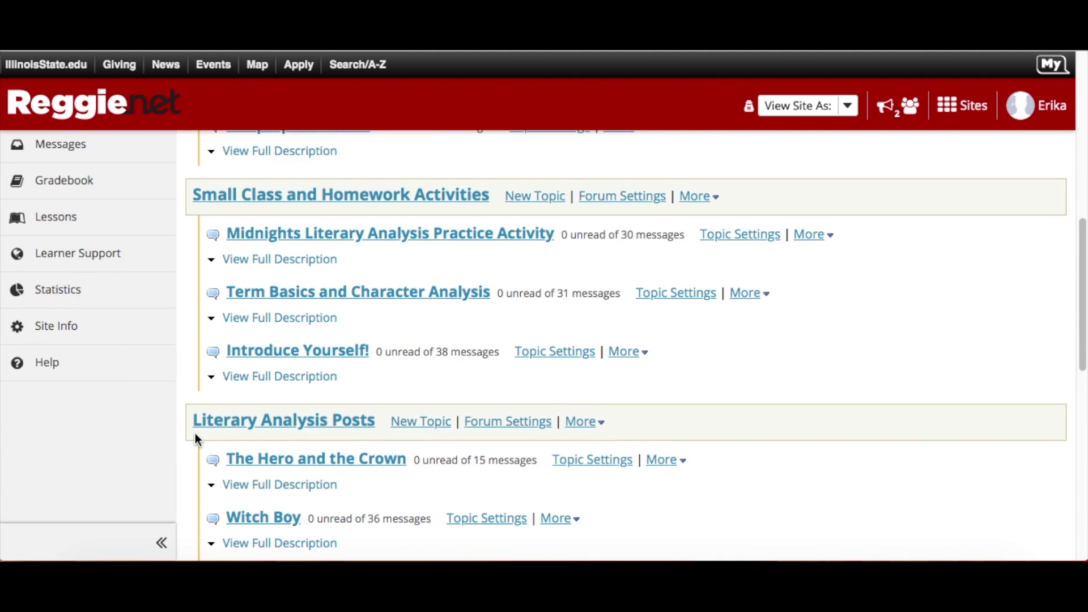
{"action": "scroll", "coordinate": [193, 434], "scroll_direction": "down", "scroll_amount": 4}
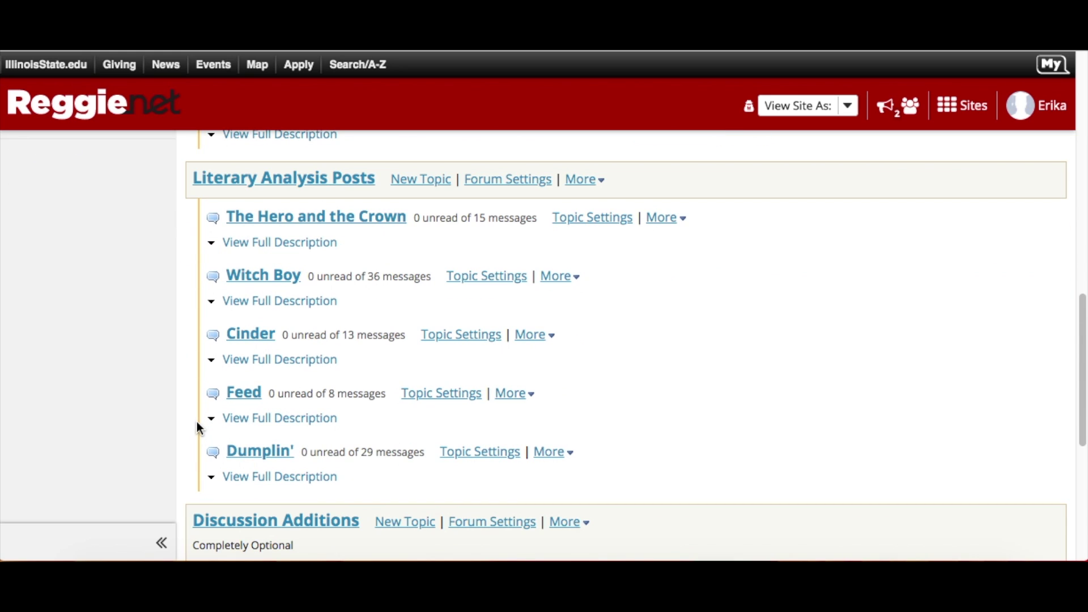
{"action": "scroll", "coordinate": [198, 428], "scroll_direction": "up", "scroll_amount": 15}
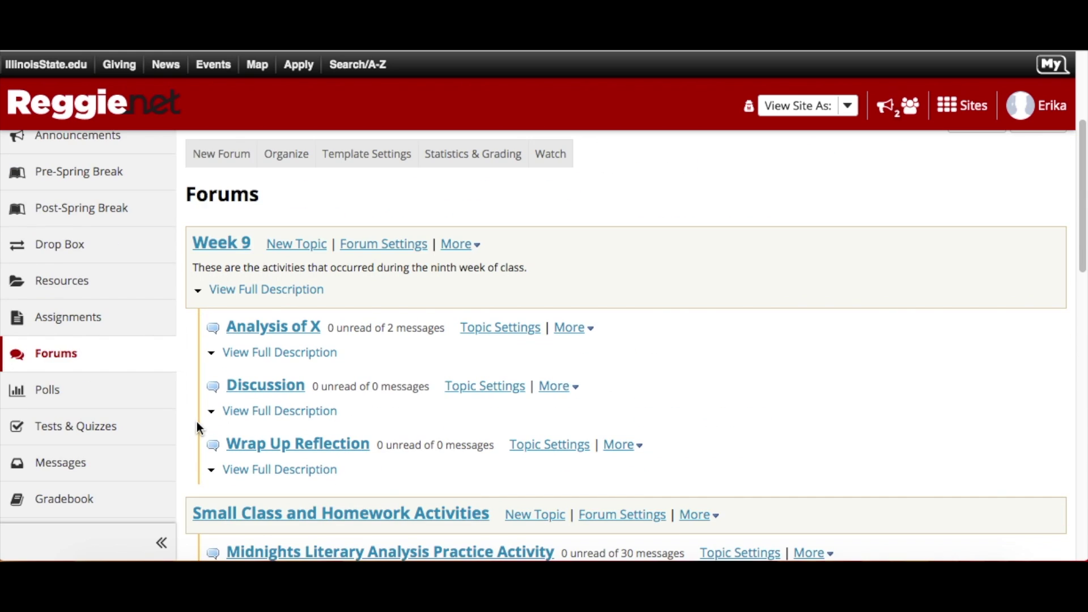
{"action": "scroll", "coordinate": [196, 422], "scroll_direction": "up", "scroll_amount": 6}
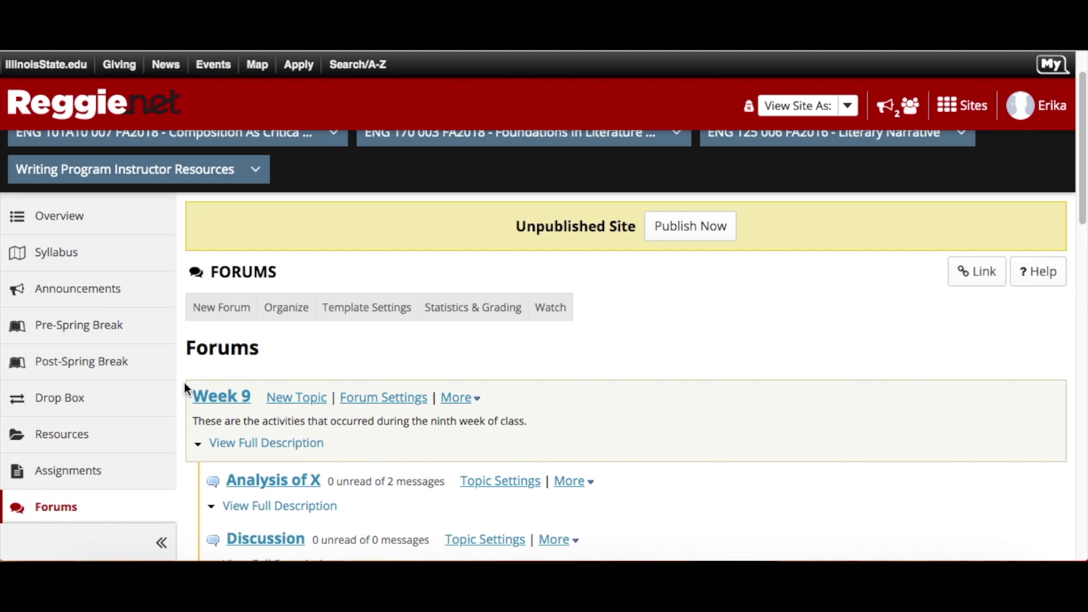
{"action": "scroll", "coordinate": [185, 386], "scroll_direction": "down", "scroll_amount": 10}
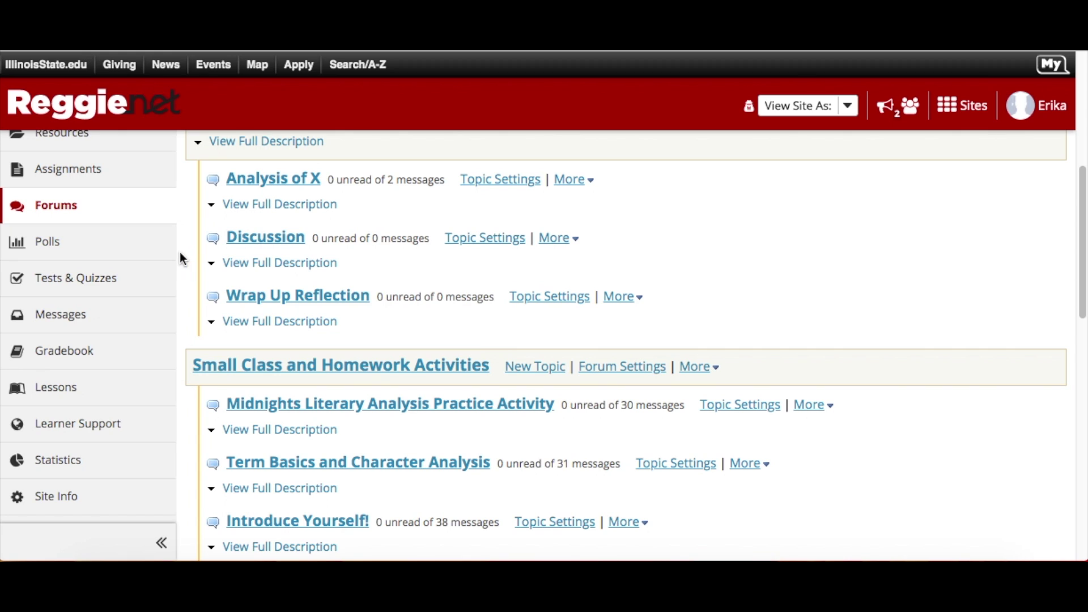
{"action": "left_click", "coordinate": [68, 243]}
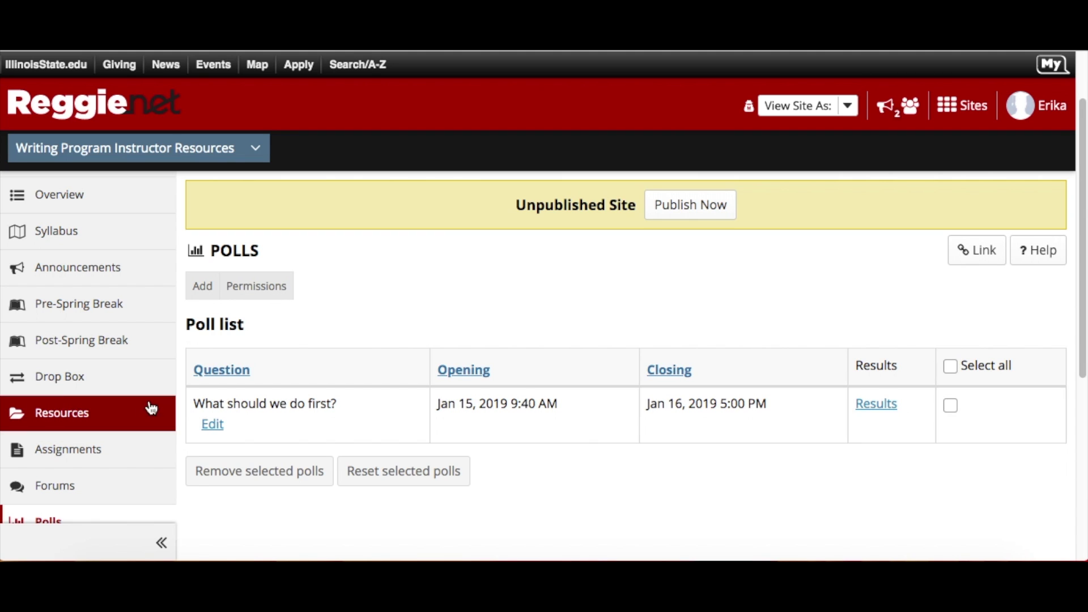
In Tests & Quizzes, create an assessment from scratch titled "Reading Quiz - Feed" using the assessment builder.
{"action": "scroll", "coordinate": [136, 404], "scroll_direction": "down", "scroll_amount": 3}
{"action": "left_click", "coordinate": [86, 404]}
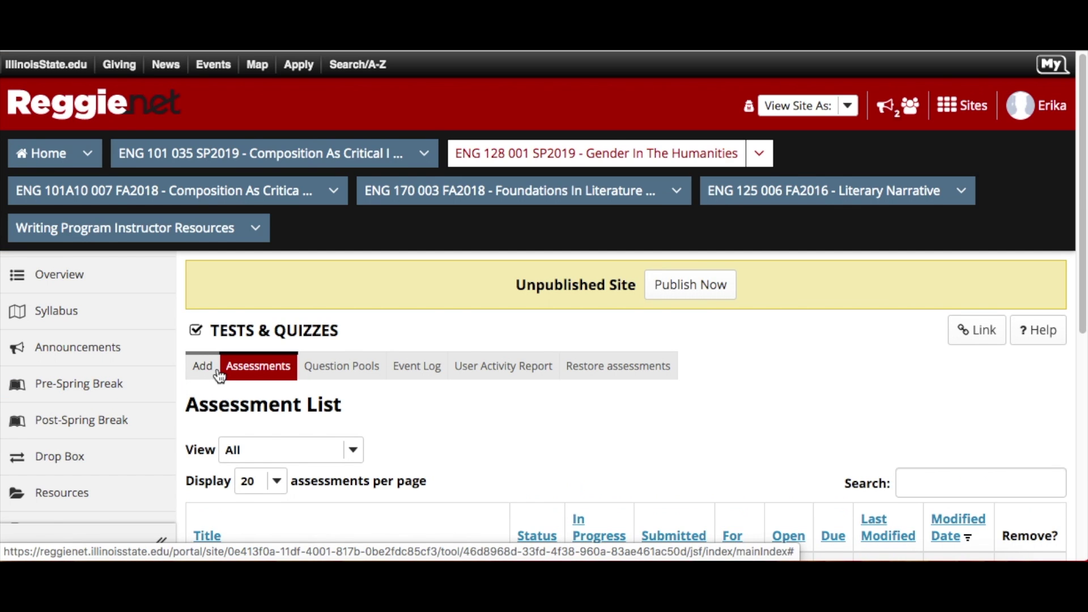
{"action": "scroll", "coordinate": [178, 369], "scroll_direction": "down", "scroll_amount": 1}
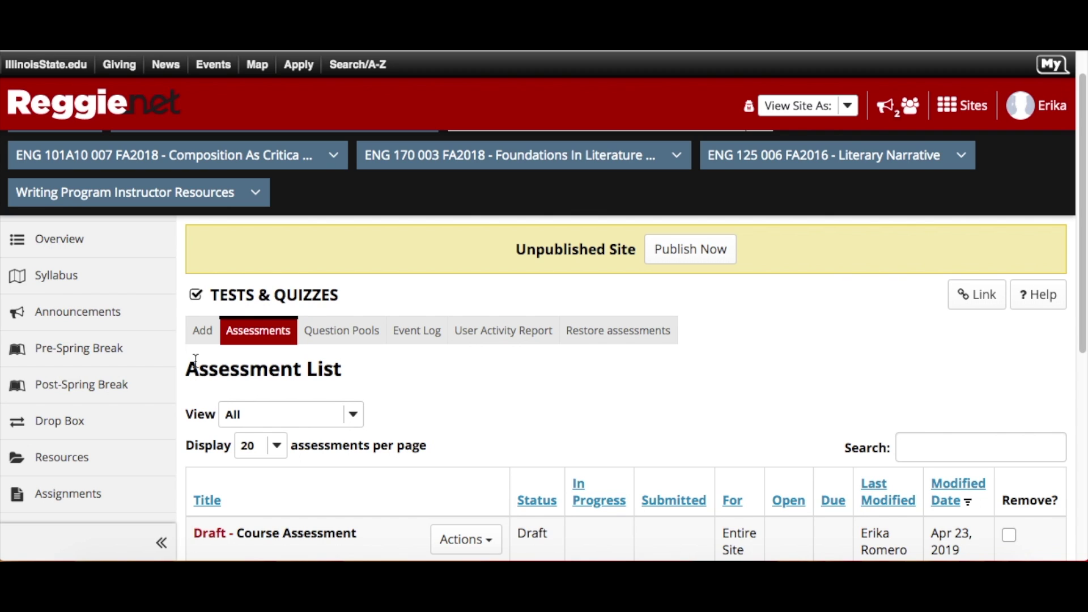
{"action": "scroll", "coordinate": [190, 359], "scroll_direction": "down", "scroll_amount": 1}
{"action": "left_click", "coordinate": [208, 319]}
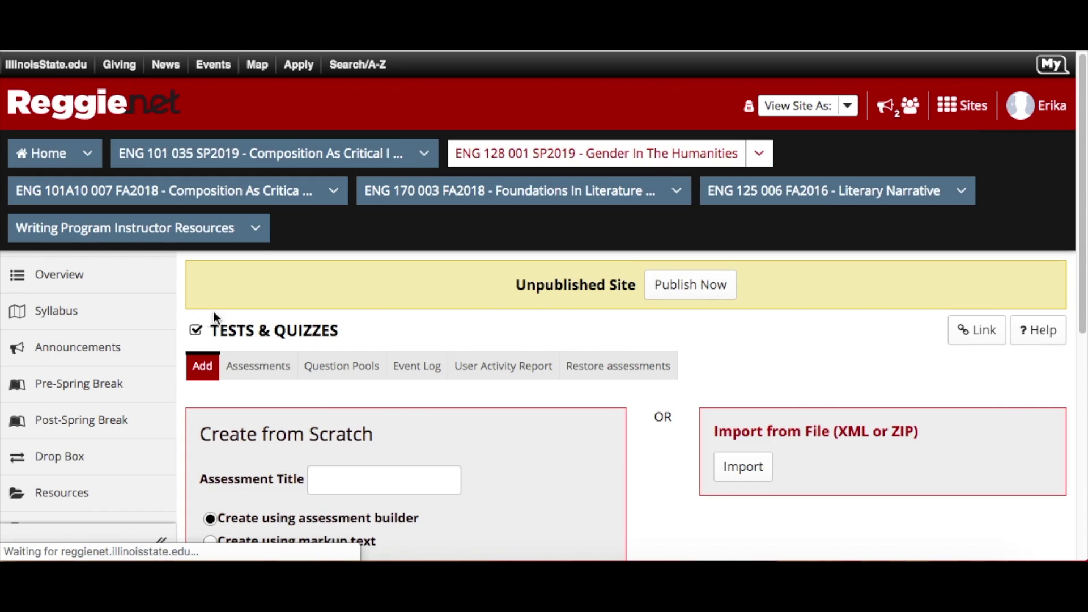
{"action": "scroll", "coordinate": [493, 333], "scroll_direction": "down", "scroll_amount": 2}
{"action": "left_click", "coordinate": [434, 320]}
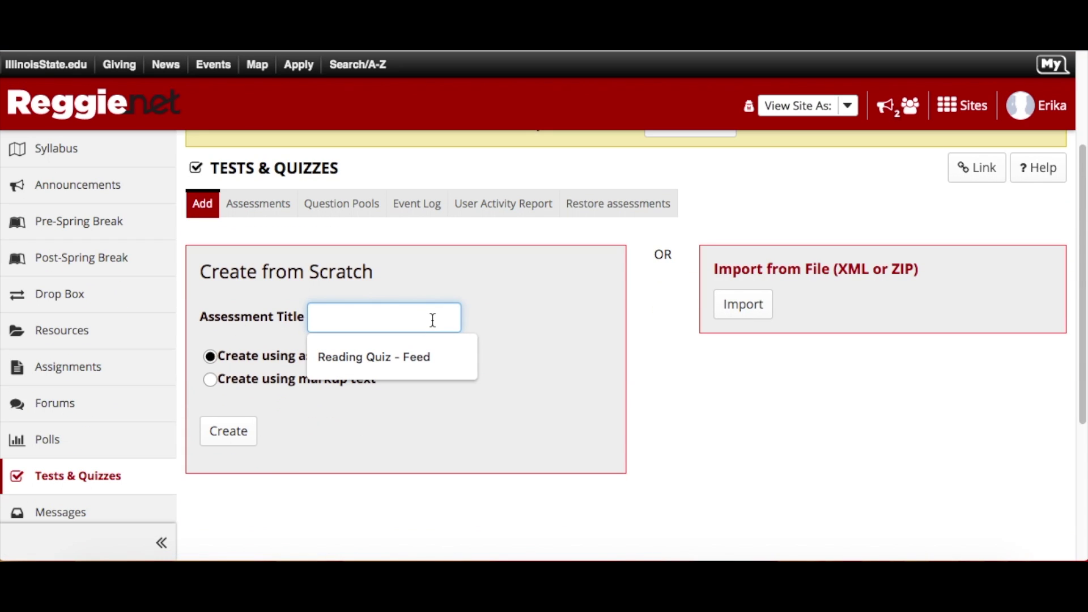
{"action": "left_click", "coordinate": [395, 355]}
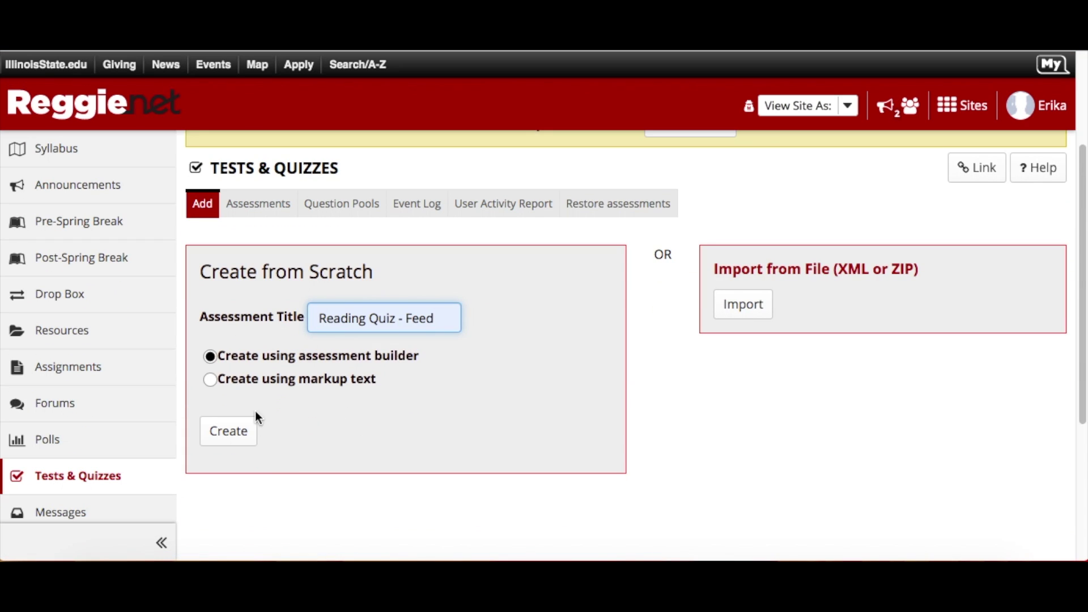
{"action": "left_click", "coordinate": [242, 450]}
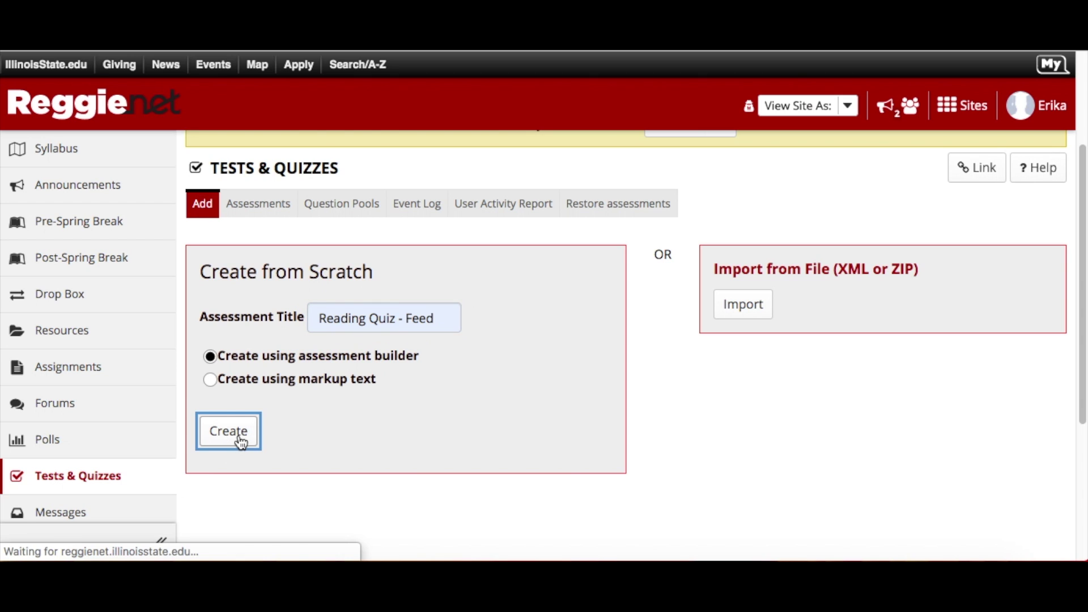
Add a Multiple Choice question to Part 1 of the Reading Quiz - Feed assessment.
{"action": "scroll", "coordinate": [452, 411], "scroll_direction": "down", "scroll_amount": 3}
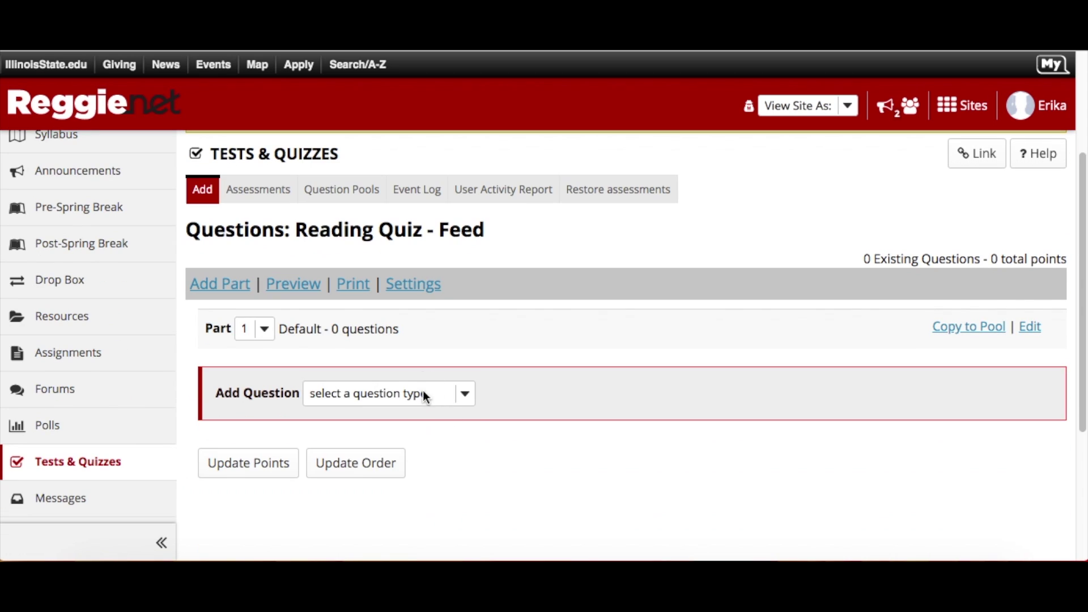
{"action": "left_click", "coordinate": [425, 395]}
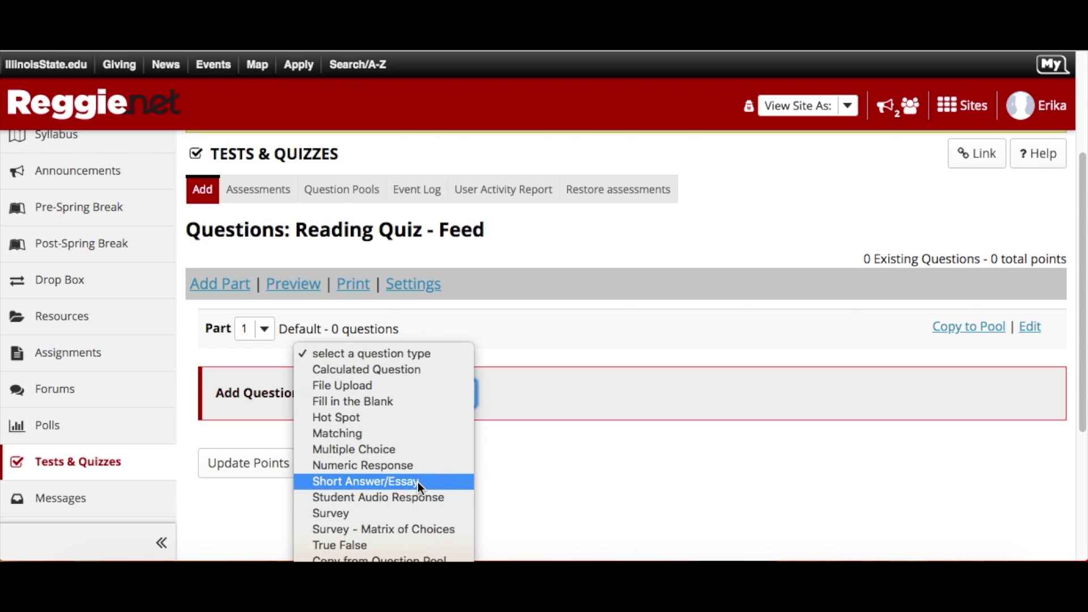
{"action": "left_click", "coordinate": [420, 449]}
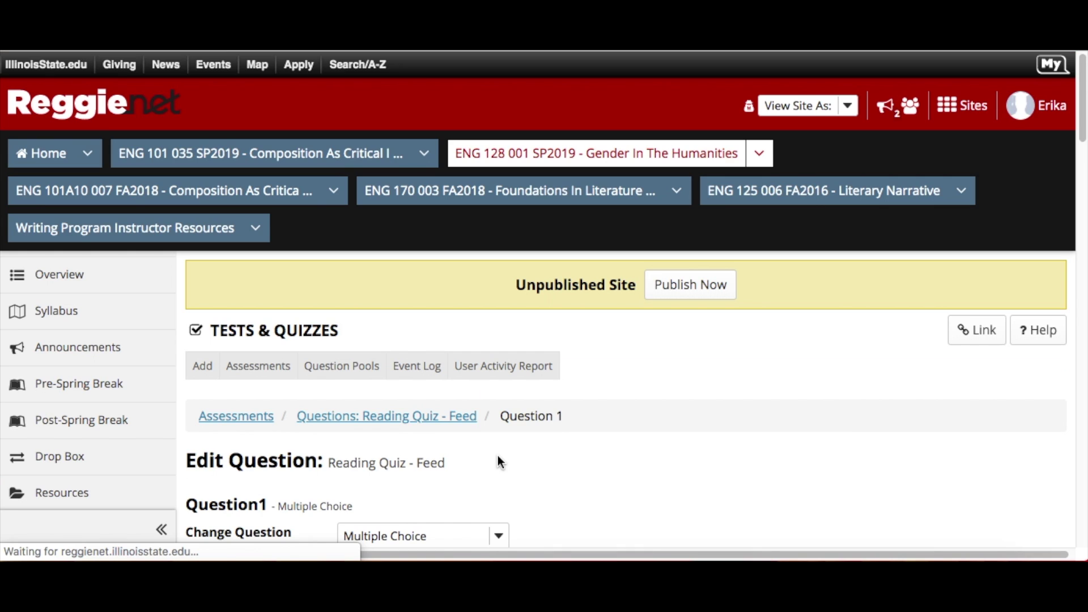
Set the answer point value of the multiple-choice question to 1.
{"action": "scroll", "coordinate": [498, 455], "scroll_direction": "down", "scroll_amount": 4}
{"action": "scroll", "coordinate": [498, 462], "scroll_direction": "down", "scroll_amount": 5}
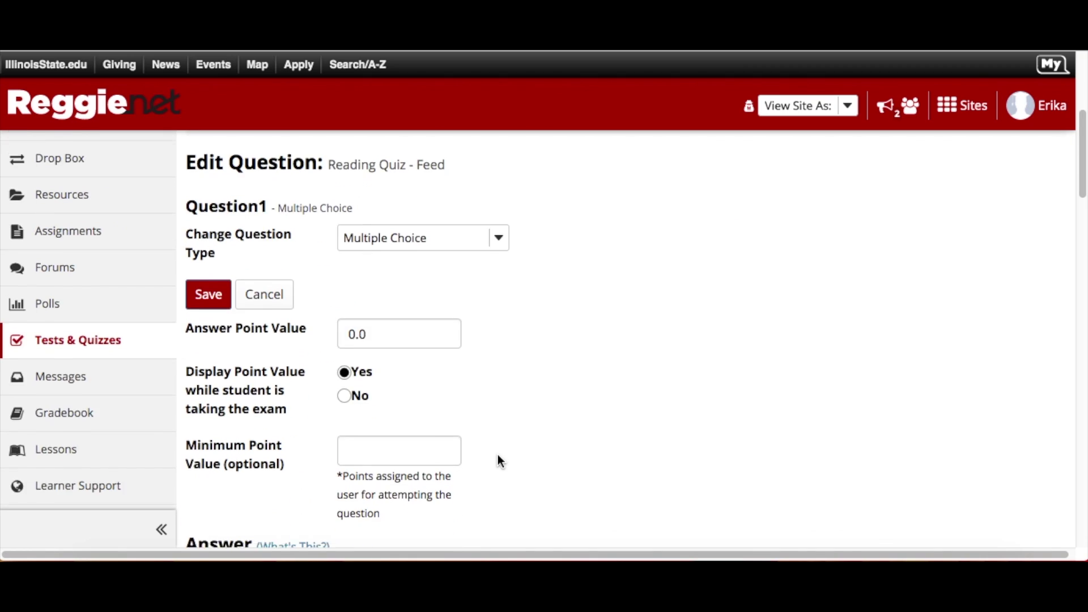
{"action": "left_click", "coordinate": [355, 234]}
{"action": "key", "text": "BackSpace"}
{"action": "type", "text": "1"}
{"action": "left_click", "coordinate": [441, 300]}
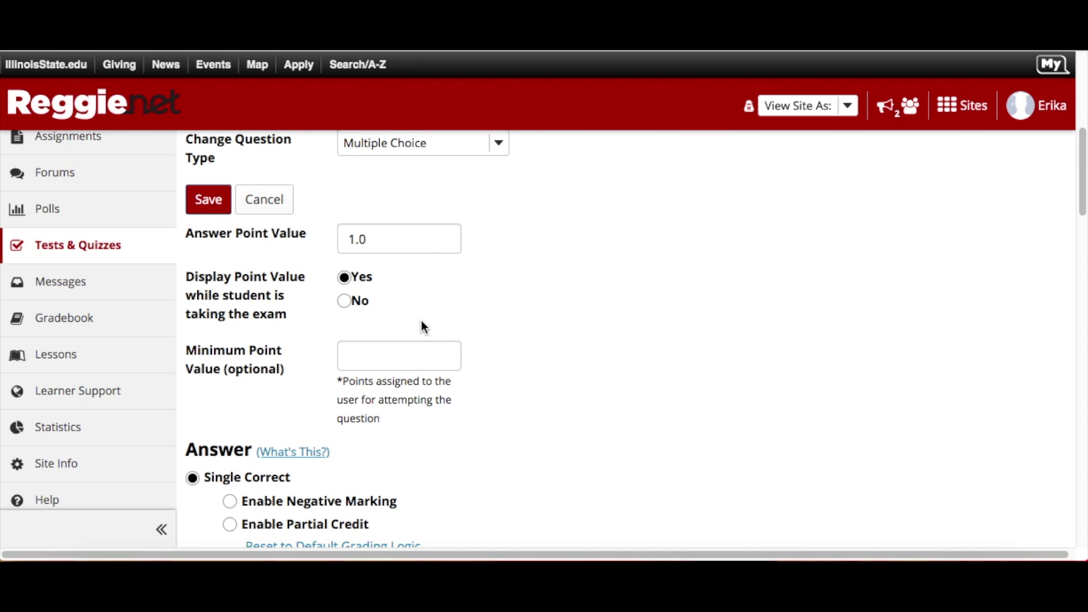
Look over the scoring and answer options, keep Single Correct, and enter "Question" as the question text.
{"action": "scroll", "coordinate": [421, 323], "scroll_direction": "down", "scroll_amount": 1}
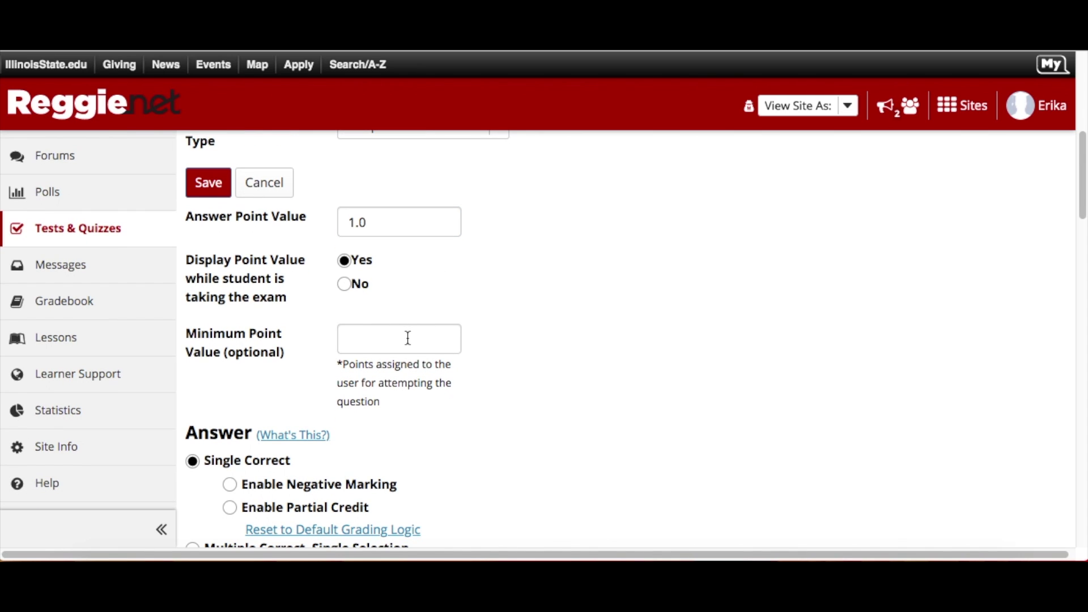
{"action": "scroll", "coordinate": [407, 338], "scroll_direction": "down", "scroll_amount": 5}
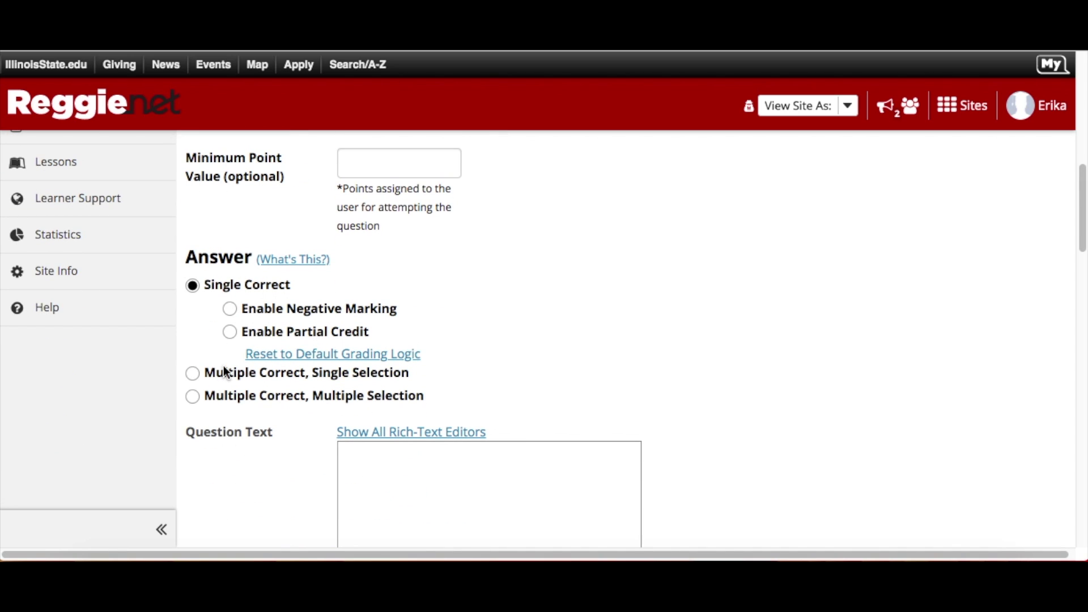
{"action": "scroll", "coordinate": [678, 311], "scroll_direction": "down", "scroll_amount": 4}
{"action": "scroll", "coordinate": [678, 312], "scroll_direction": "down", "scroll_amount": 4}
{"action": "left_click", "coordinate": [521, 259]}
{"action": "type", "text": "Question"}
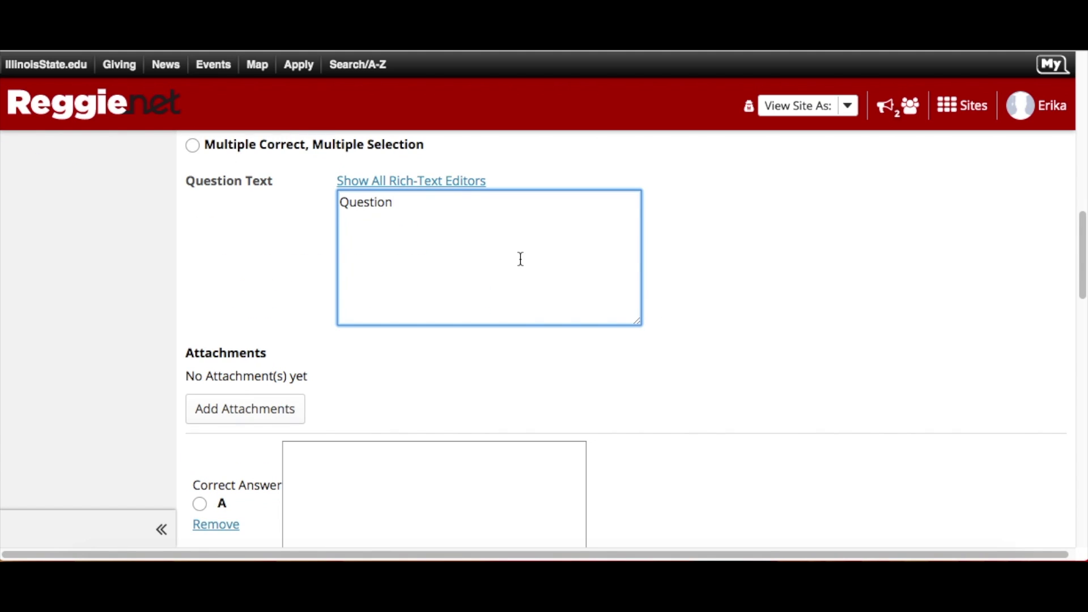
Fill in answers A "asddfg", B "sdfdf", C "sdfsdf" and D "sdfsdf", and mark C as the correct answer.
{"action": "scroll", "coordinate": [521, 259], "scroll_direction": "down", "scroll_amount": 5}
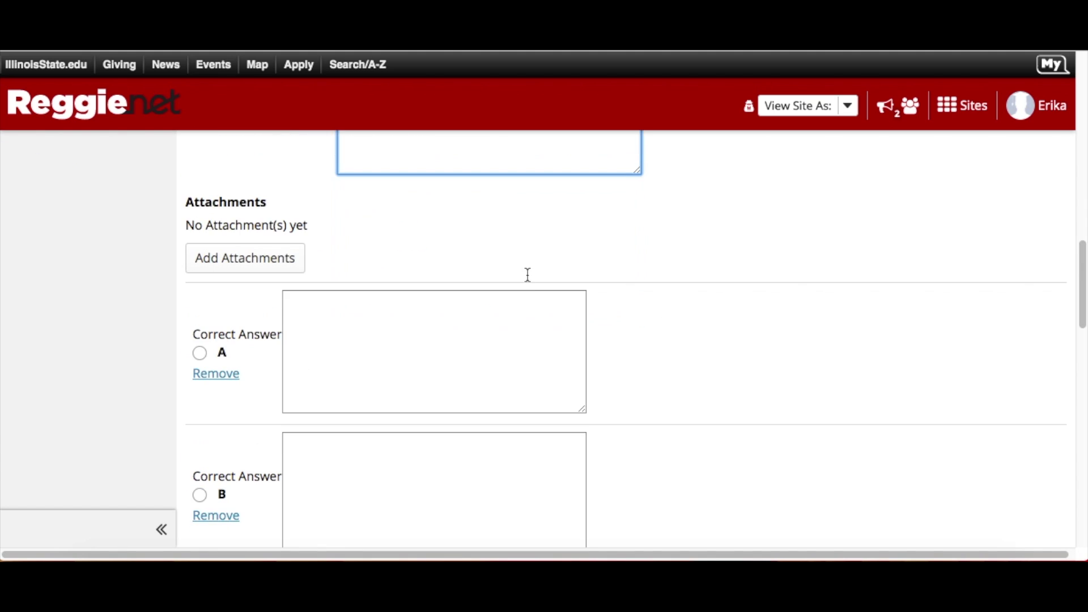
{"action": "left_click", "coordinate": [464, 297]}
{"action": "type", "text": "a"}
{"action": "left_click", "coordinate": [420, 462]}
{"action": "left_click", "coordinate": [367, 303]}
{"action": "type", "text": "sdfg"}
{"action": "left_click", "coordinate": [357, 454]}
{"action": "type", "text": "sdfdf"}
{"action": "scroll", "coordinate": [357, 454], "scroll_direction": "down", "scroll_amount": 10}
{"action": "left_click", "coordinate": [348, 283]}
{"action": "type", "text": "sdfsdf"}
{"action": "left_click", "coordinate": [346, 436]}
{"action": "type", "text": "sdfsdf"}
{"action": "scroll", "coordinate": [274, 382], "scroll_direction": "up", "scroll_amount": 1}
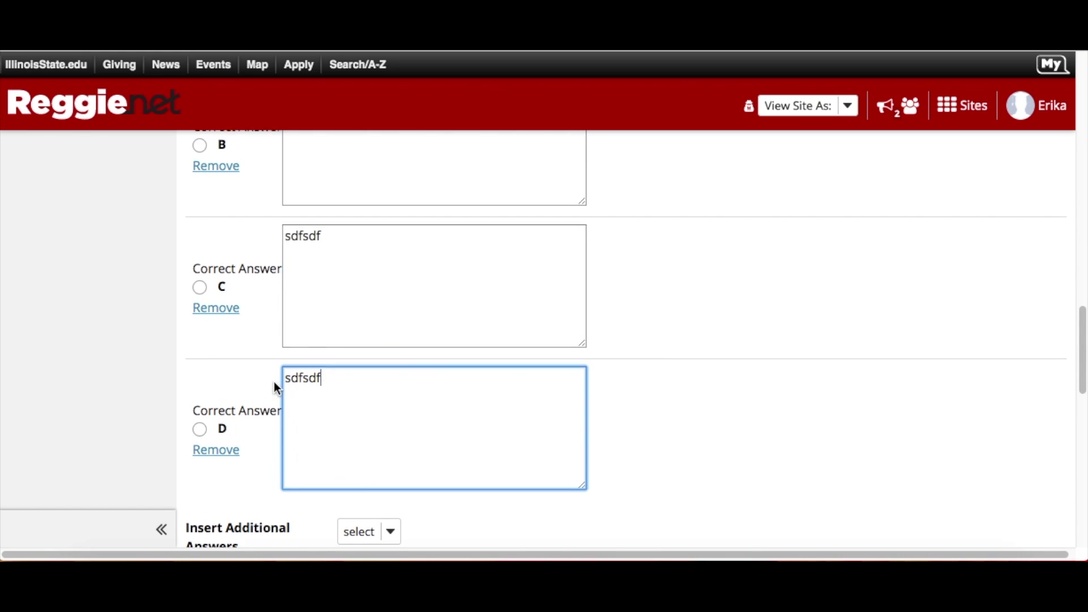
{"action": "left_click", "coordinate": [200, 309]}
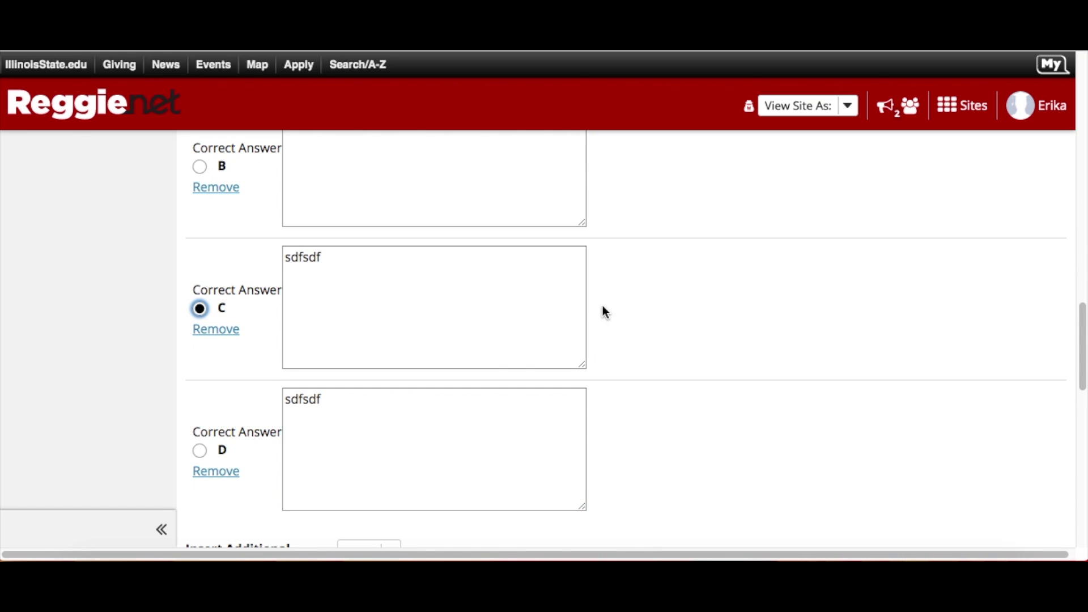
Check the remaining question options, leave the optional feedback blank, and save the multiple-choice question.
{"action": "scroll", "coordinate": [636, 309], "scroll_direction": "down", "scroll_amount": 6}
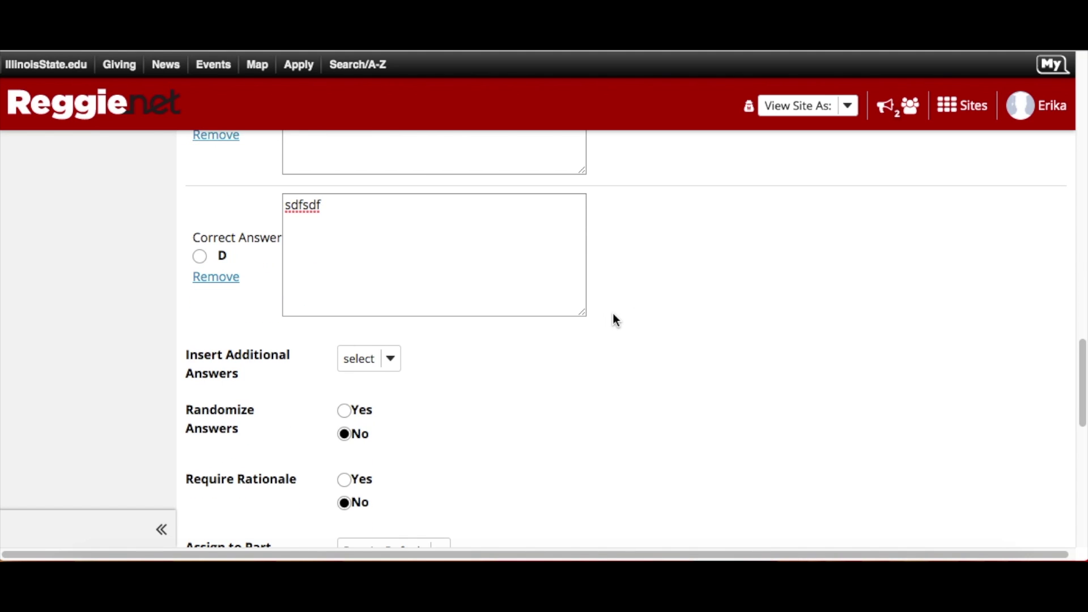
{"action": "scroll", "coordinate": [617, 321], "scroll_direction": "down", "scroll_amount": 4}
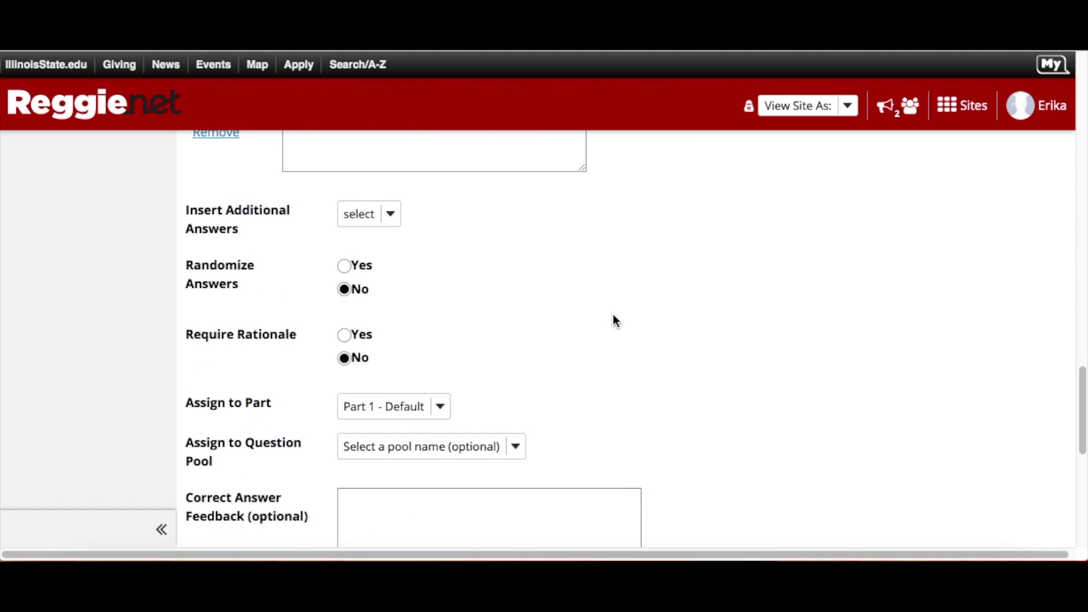
{"action": "scroll", "coordinate": [616, 320], "scroll_direction": "down", "scroll_amount": 4}
{"action": "scroll", "coordinate": [745, 325], "scroll_direction": "down", "scroll_amount": 7}
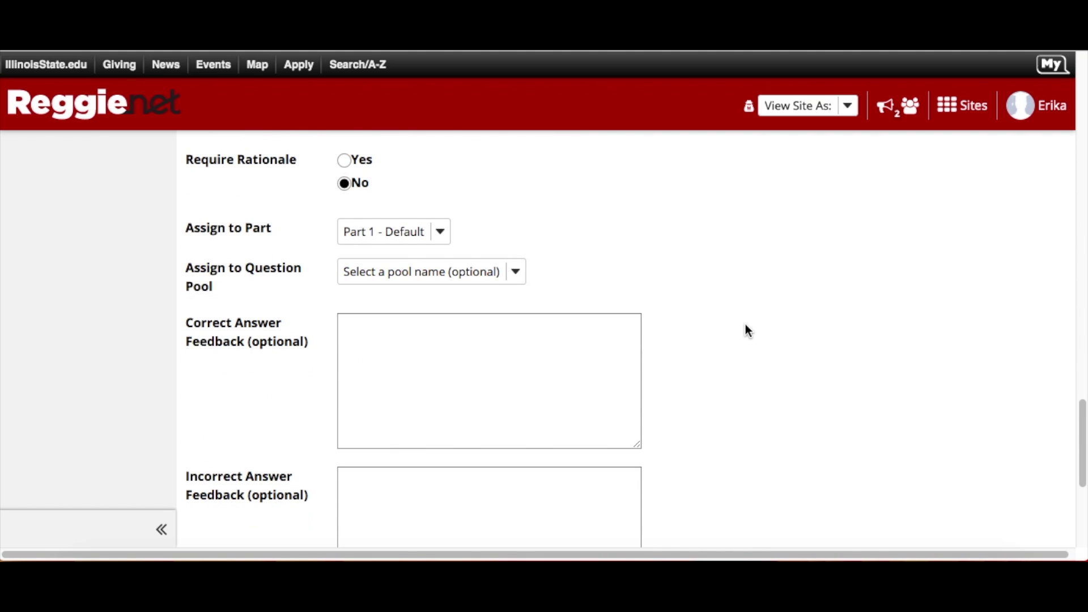
{"action": "scroll", "coordinate": [746, 325], "scroll_direction": "up", "scroll_amount": 2}
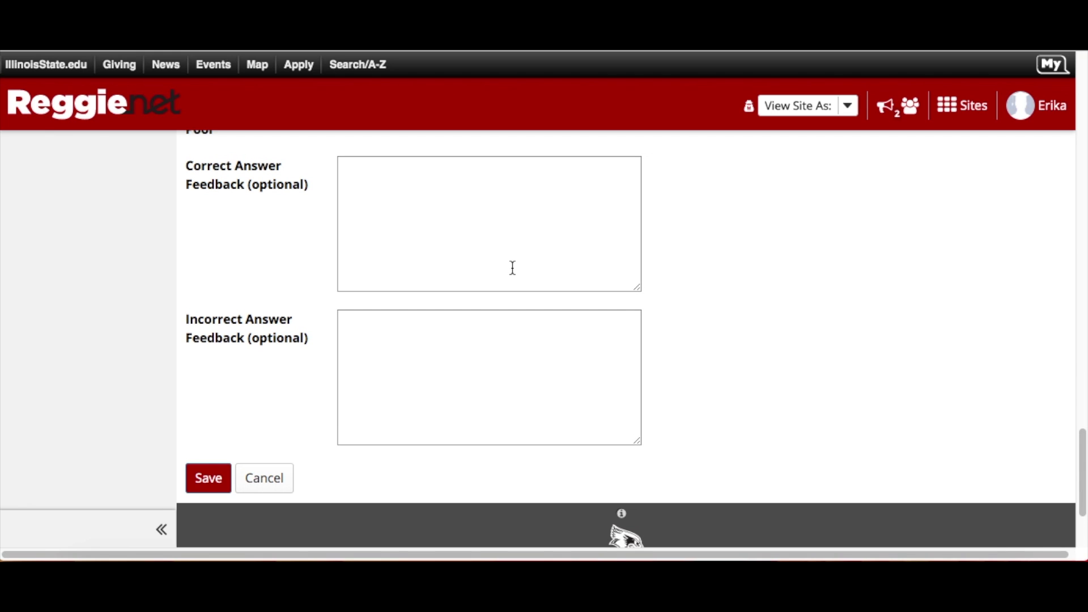
{"action": "left_click", "coordinate": [209, 479]}
Review the saved question with its answer key and look over the question types available for another question.
{"action": "scroll", "coordinate": [633, 320], "scroll_direction": "down", "scroll_amount": 5}
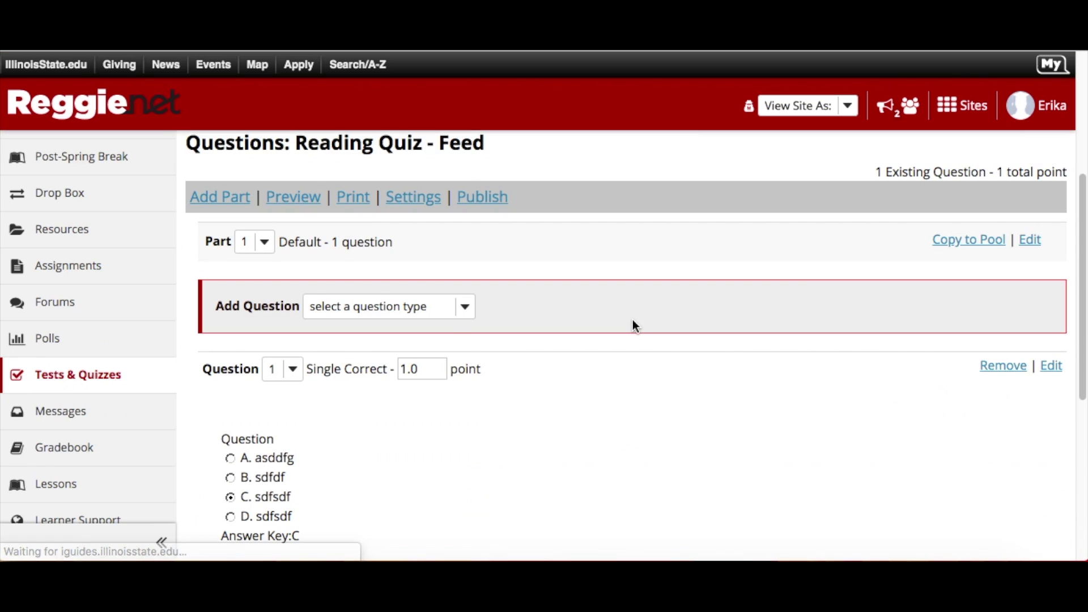
{"action": "scroll", "coordinate": [633, 320], "scroll_direction": "down", "scroll_amount": 3}
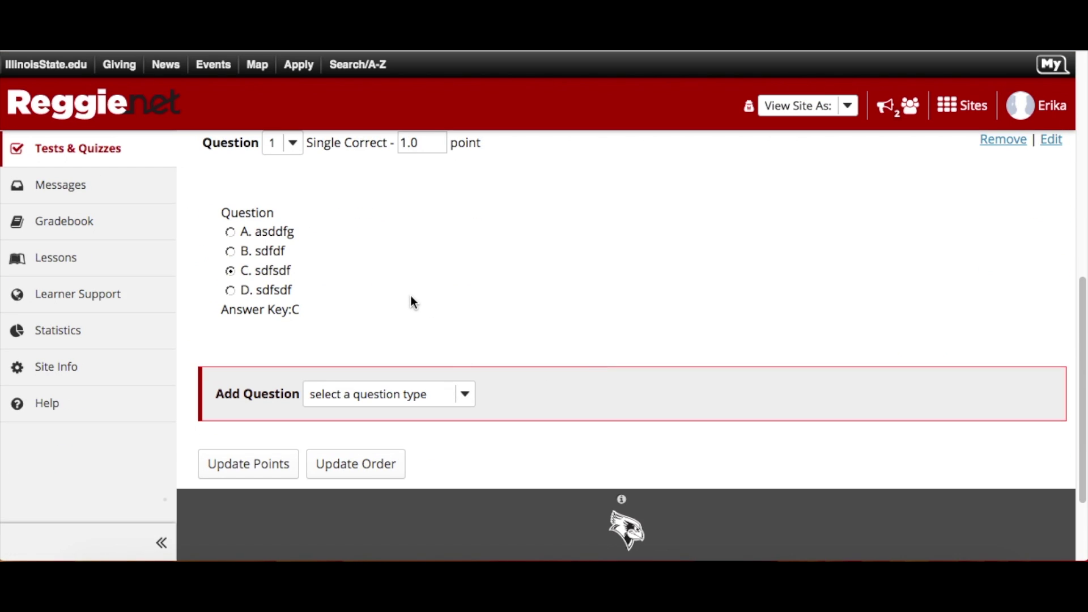
{"action": "scroll", "coordinate": [402, 329], "scroll_direction": "down", "scroll_amount": 1}
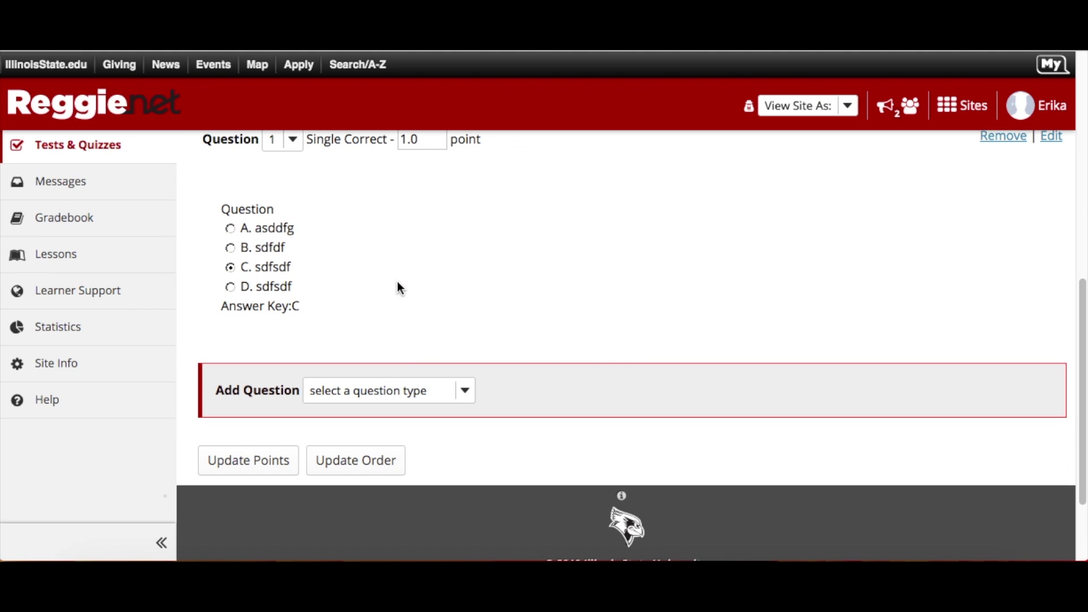
{"action": "scroll", "coordinate": [401, 288], "scroll_direction": "up", "scroll_amount": 1}
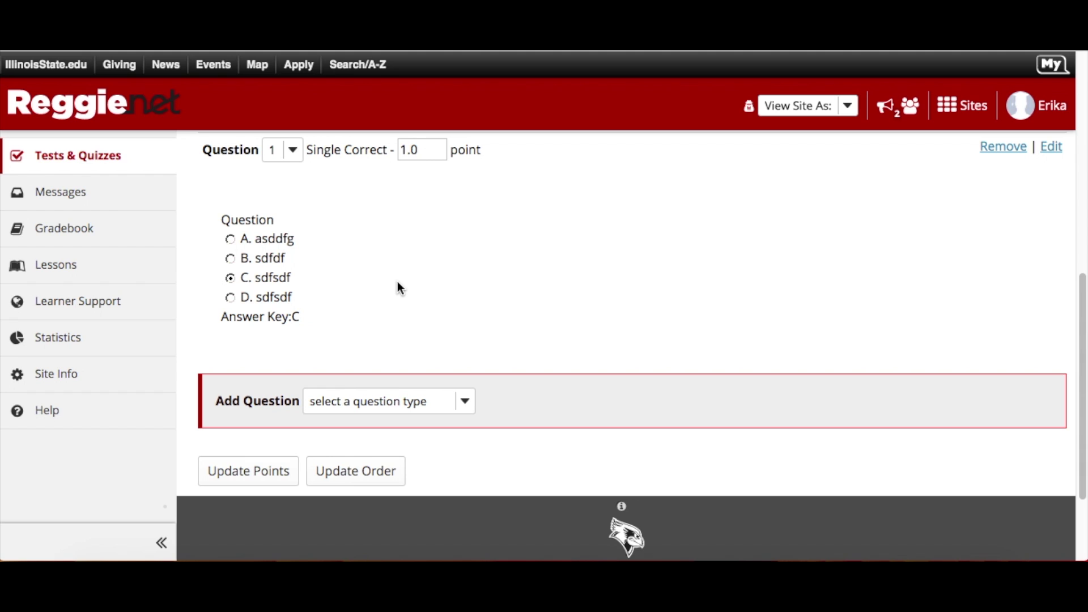
{"action": "scroll", "coordinate": [400, 288], "scroll_direction": "up", "scroll_amount": 2}
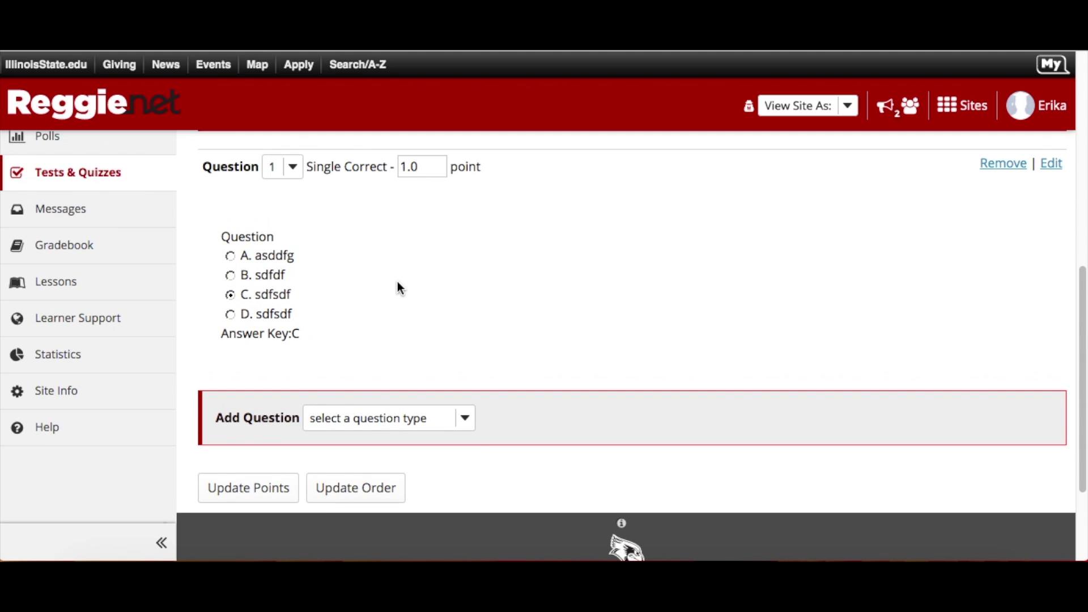
{"action": "left_click", "coordinate": [406, 419]}
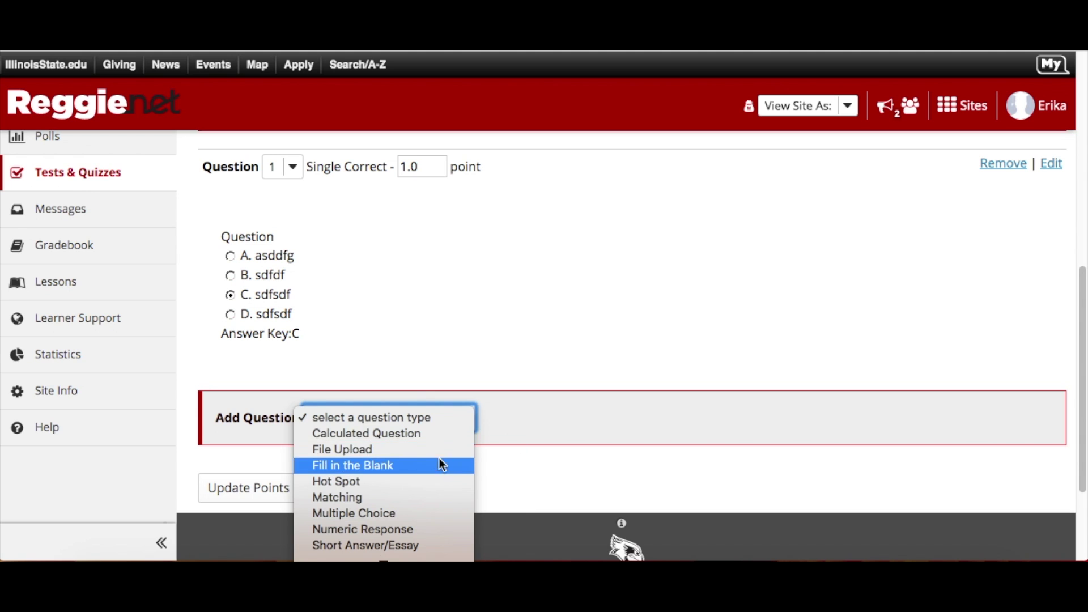
{"action": "left_click", "coordinate": [604, 291]}
{"action": "scroll", "coordinate": [584, 337], "scroll_direction": "down", "scroll_amount": 2}
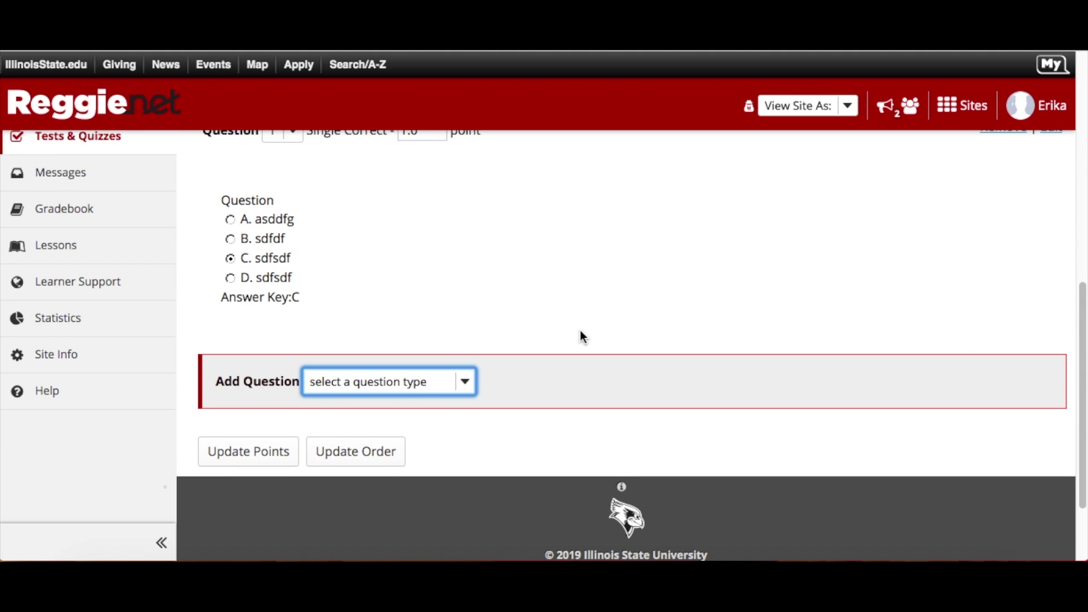
Look over the Reading Quiz - Feed question page and open the quiz's settings.
{"action": "scroll", "coordinate": [579, 337], "scroll_direction": "down", "scroll_amount": 3}
{"action": "scroll", "coordinate": [462, 401], "scroll_direction": "up", "scroll_amount": 6}
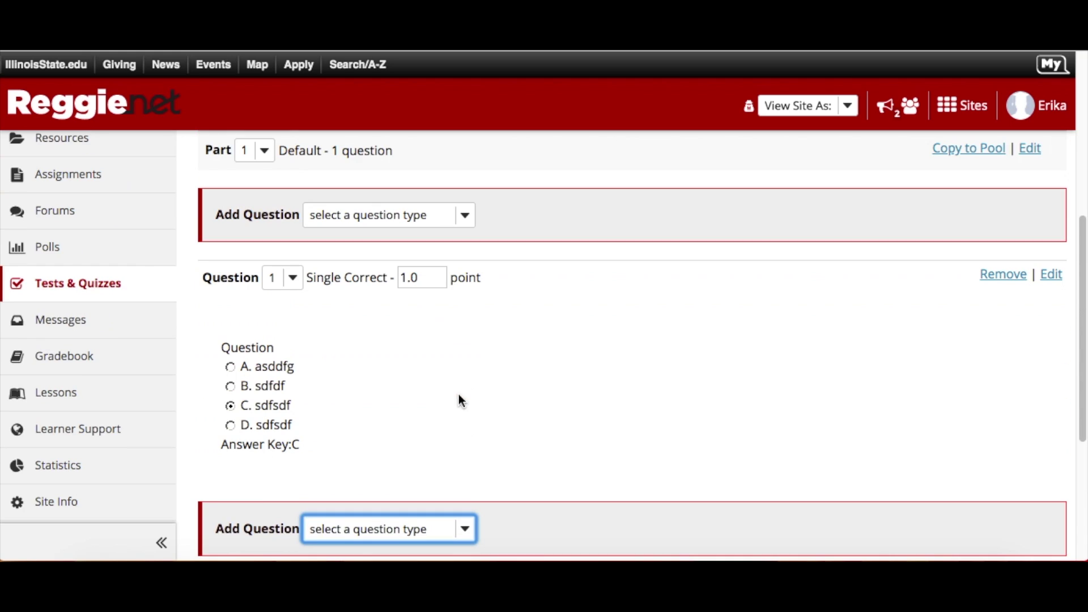
{"action": "scroll", "coordinate": [435, 400], "scroll_direction": "down", "scroll_amount": 5}
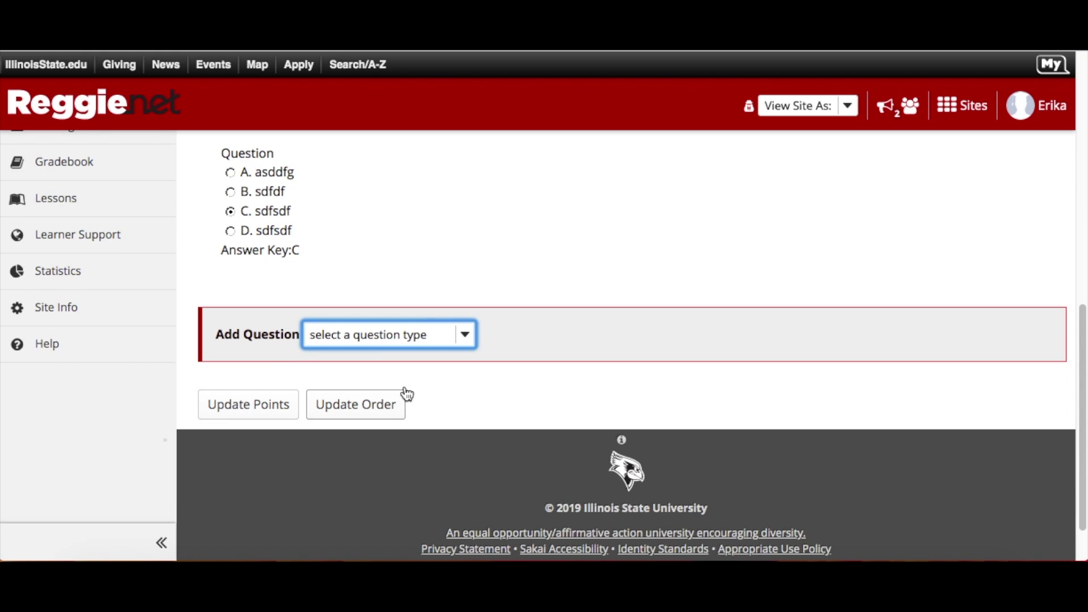
{"action": "scroll", "coordinate": [406, 394], "scroll_direction": "up", "scroll_amount": 2}
{"action": "scroll", "coordinate": [420, 375], "scroll_direction": "up", "scroll_amount": 6}
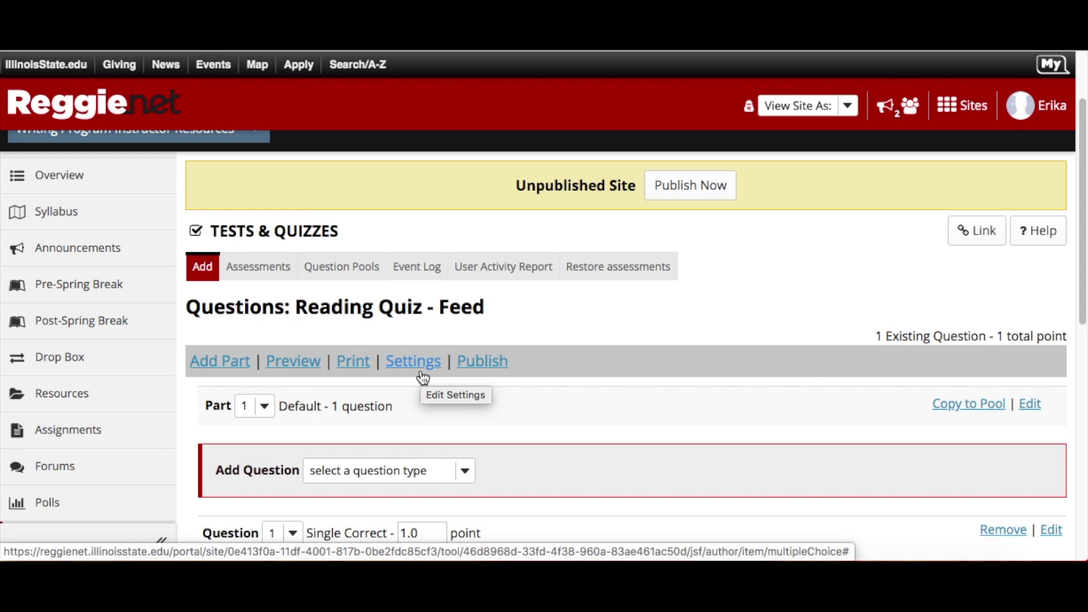
{"action": "left_click", "coordinate": [422, 368]}
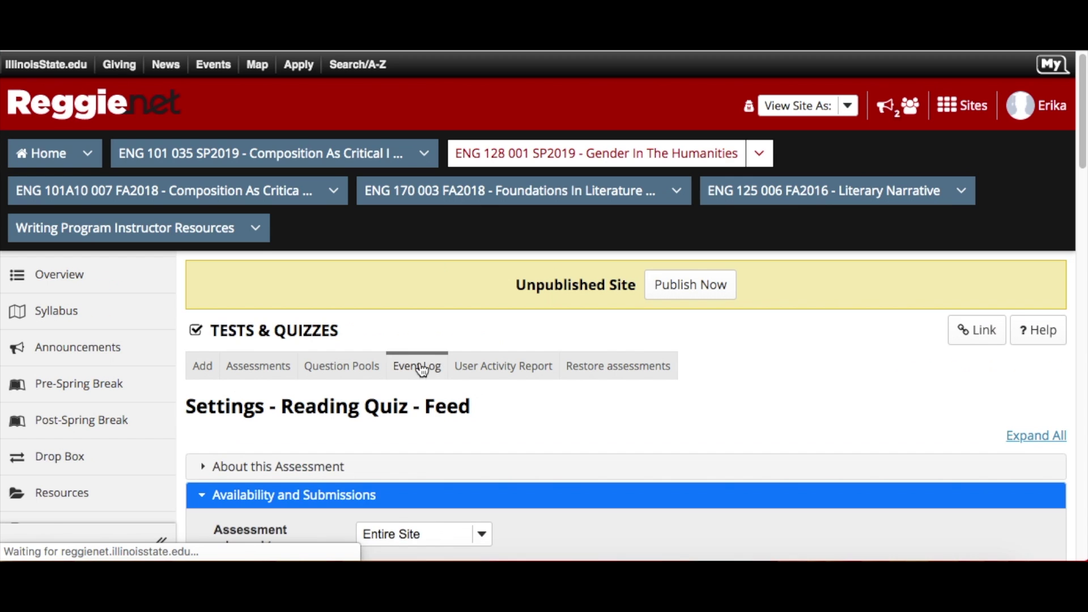
Review the quiz's availability, due date, late submission, email notification and question score settings, down to the save and publish options.
{"action": "scroll", "coordinate": [417, 296], "scroll_direction": "down", "scroll_amount": 4}
{"action": "scroll", "coordinate": [538, 374], "scroll_direction": "down", "scroll_amount": 3}
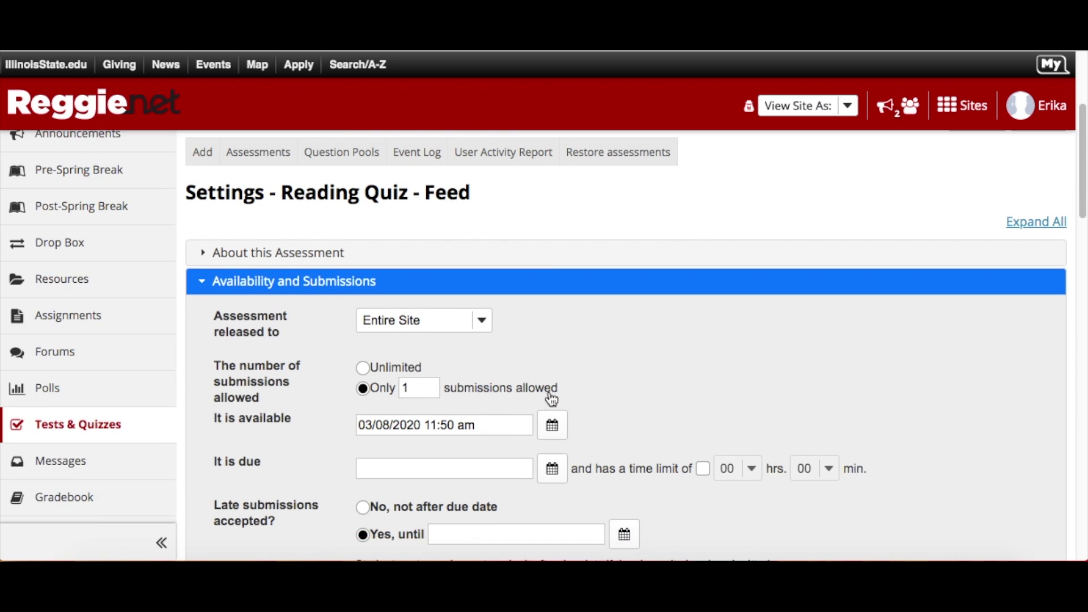
{"action": "scroll", "coordinate": [561, 409], "scroll_direction": "down", "scroll_amount": 2}
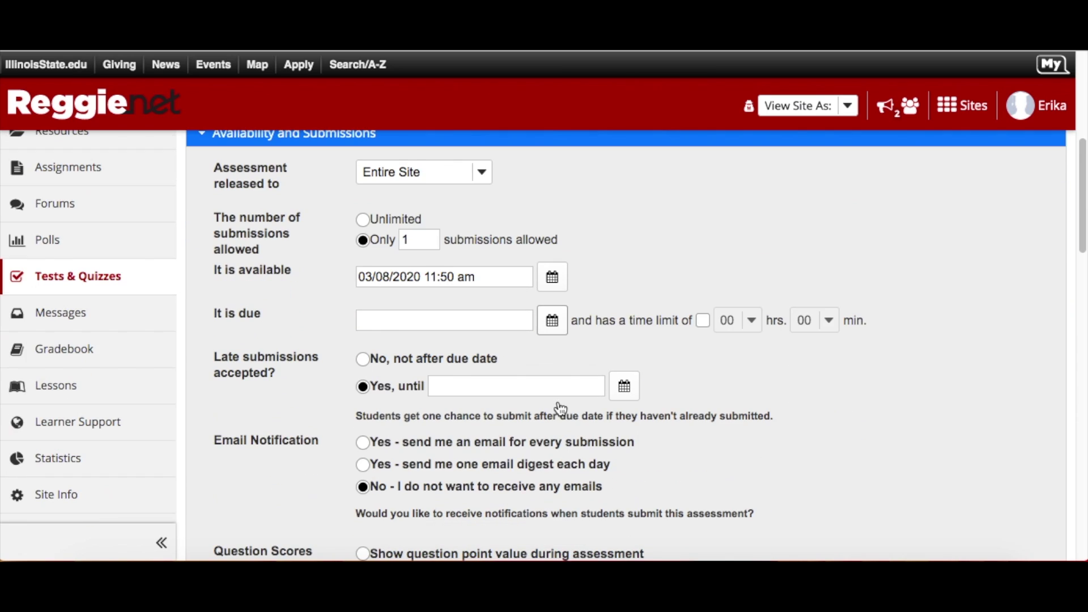
{"action": "scroll", "coordinate": [560, 407], "scroll_direction": "down", "scroll_amount": 6}
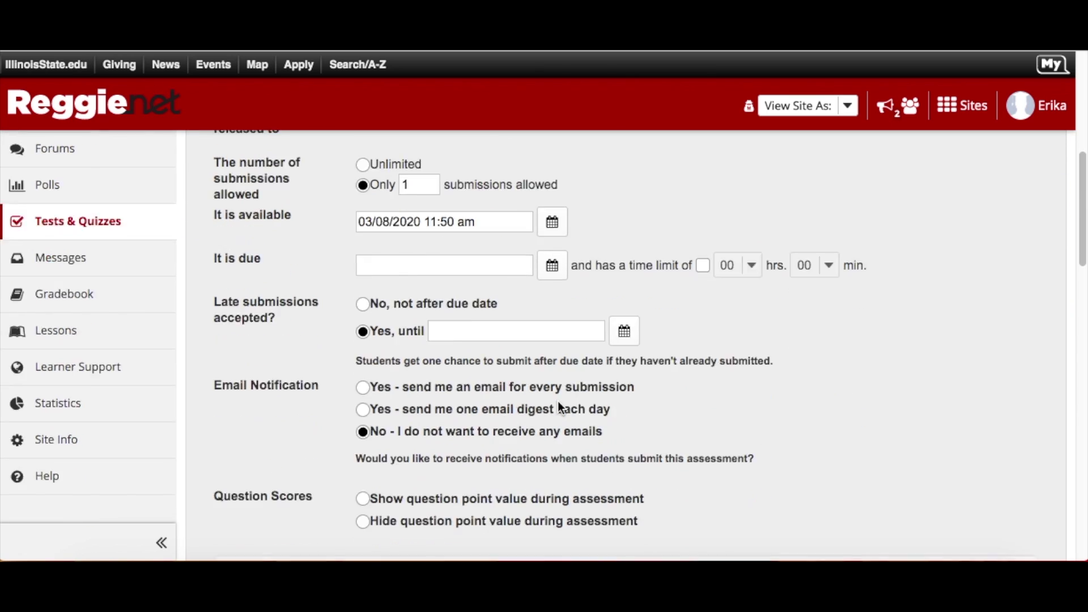
{"action": "scroll", "coordinate": [557, 408], "scroll_direction": "down", "scroll_amount": 1}
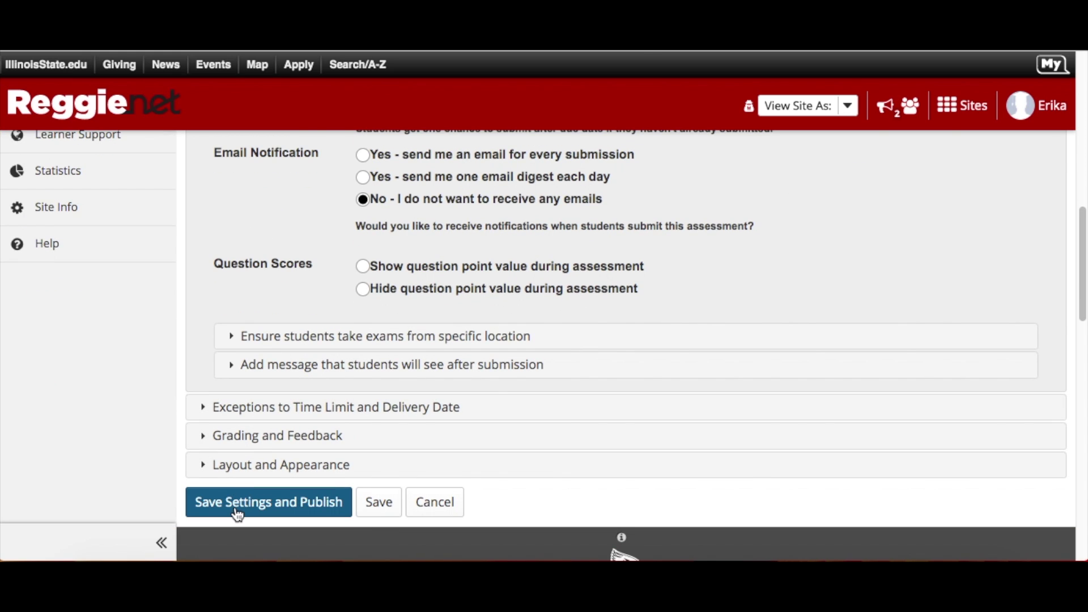
{"action": "scroll", "coordinate": [238, 459], "scroll_direction": "up", "scroll_amount": 3}
{"action": "scroll", "coordinate": [283, 416], "scroll_direction": "up", "scroll_amount": 3}
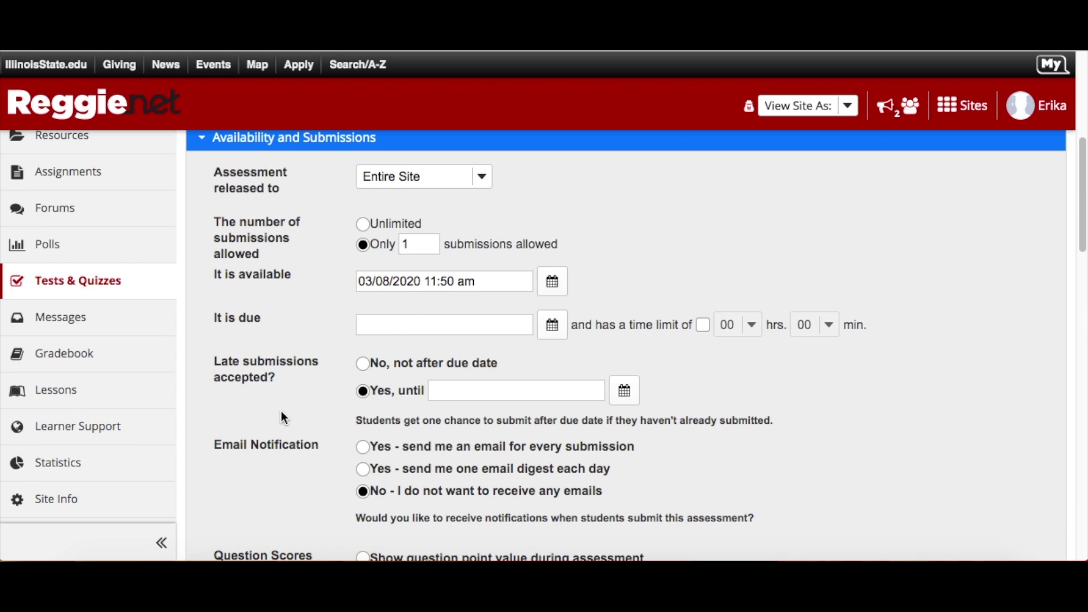
{"action": "scroll", "coordinate": [242, 412], "scroll_direction": "up", "scroll_amount": 1}
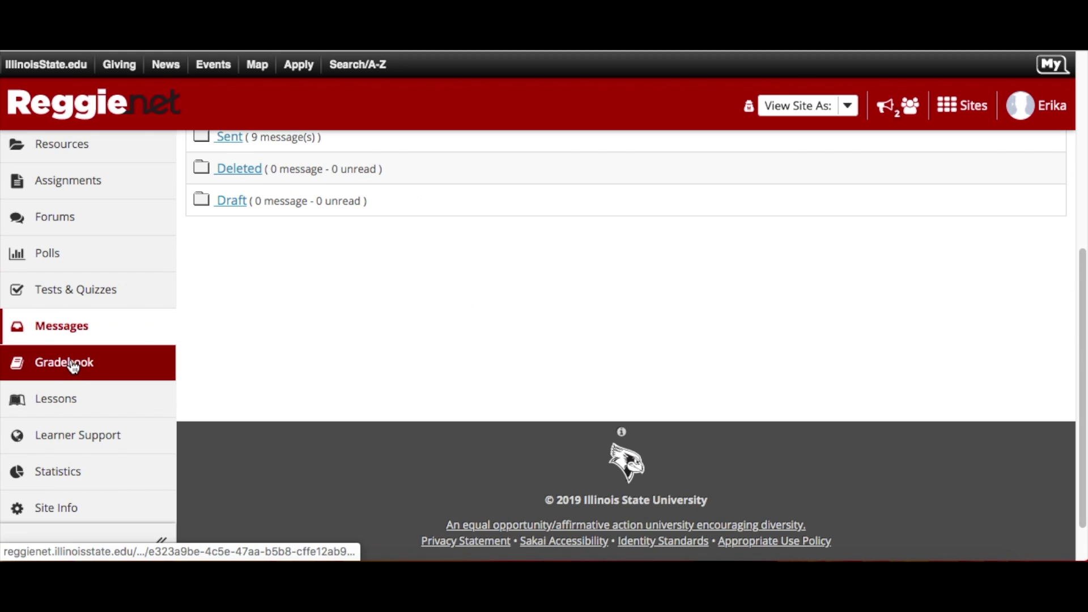
Open the Gradebook and filter the student list by the instructor's first name.
{"action": "left_click", "coordinate": [74, 365]}
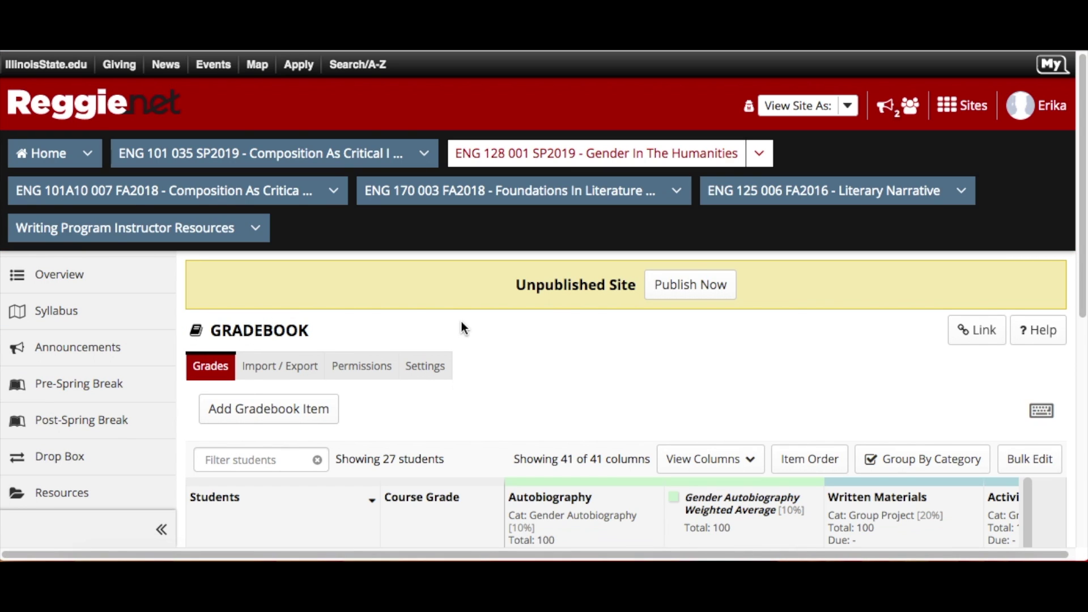
{"action": "left_click", "coordinate": [237, 457]}
{"action": "type", "text": "erika"}
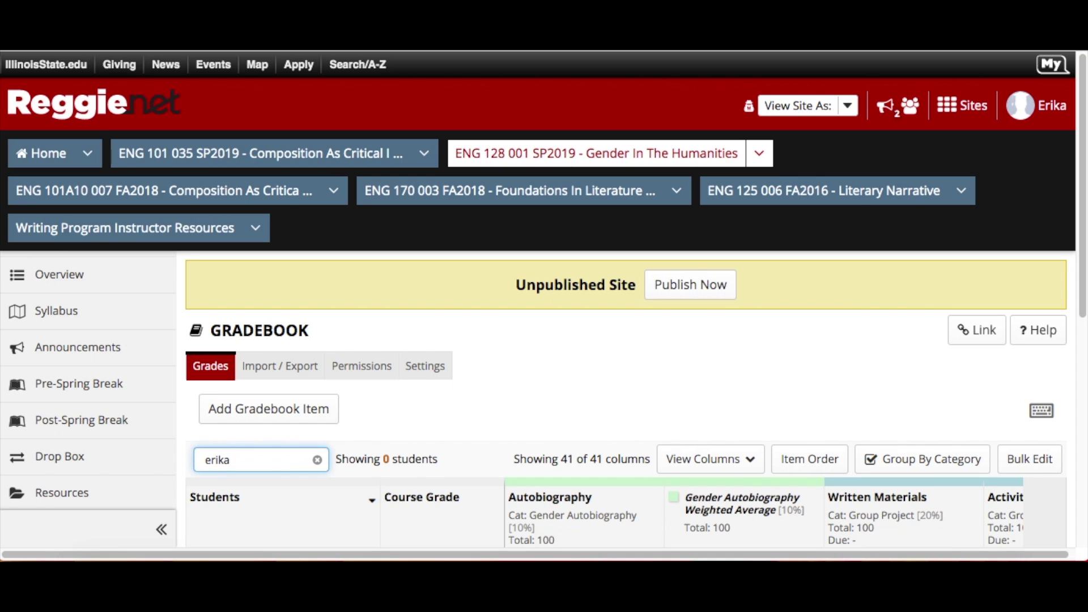
{"action": "scroll", "coordinate": [607, 389], "scroll_direction": "down", "scroll_amount": 2}
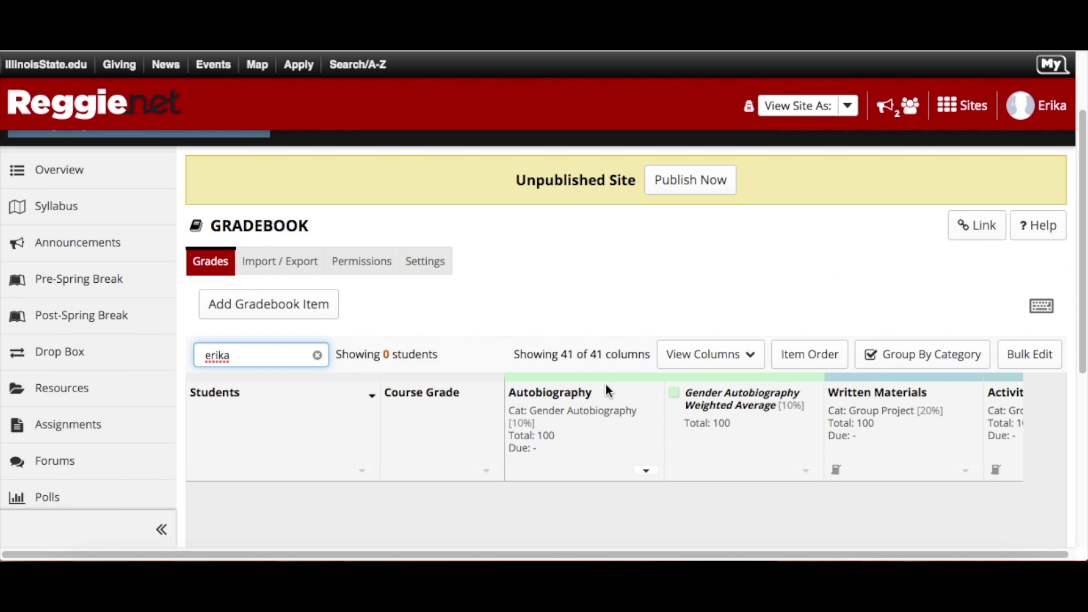
{"action": "scroll", "coordinate": [729, 470], "scroll_direction": "down", "scroll_amount": 1}
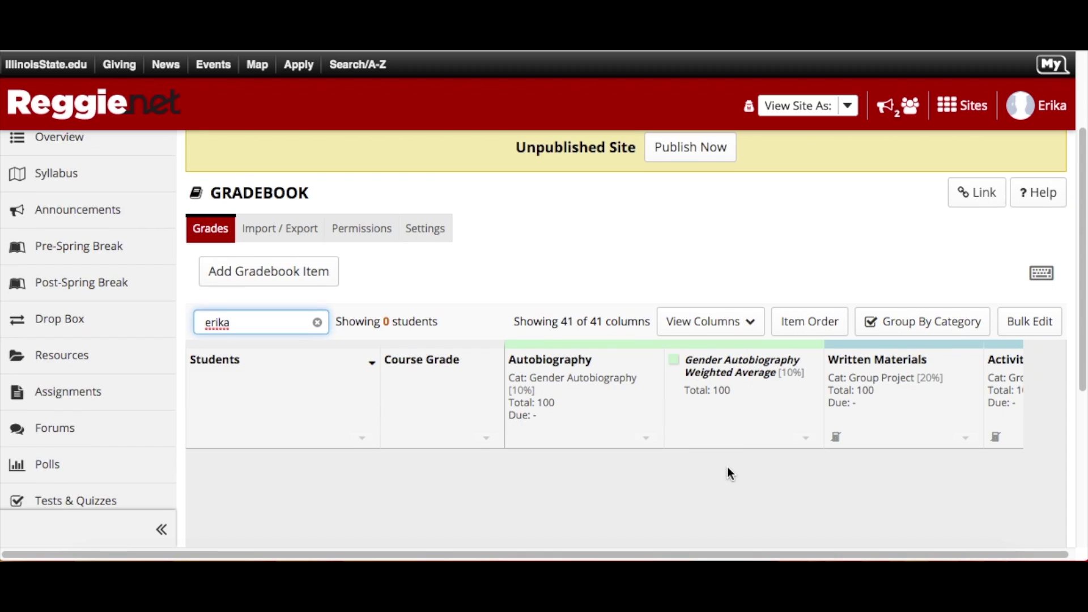
{"action": "scroll", "coordinate": [729, 468], "scroll_direction": "down", "scroll_amount": 2}
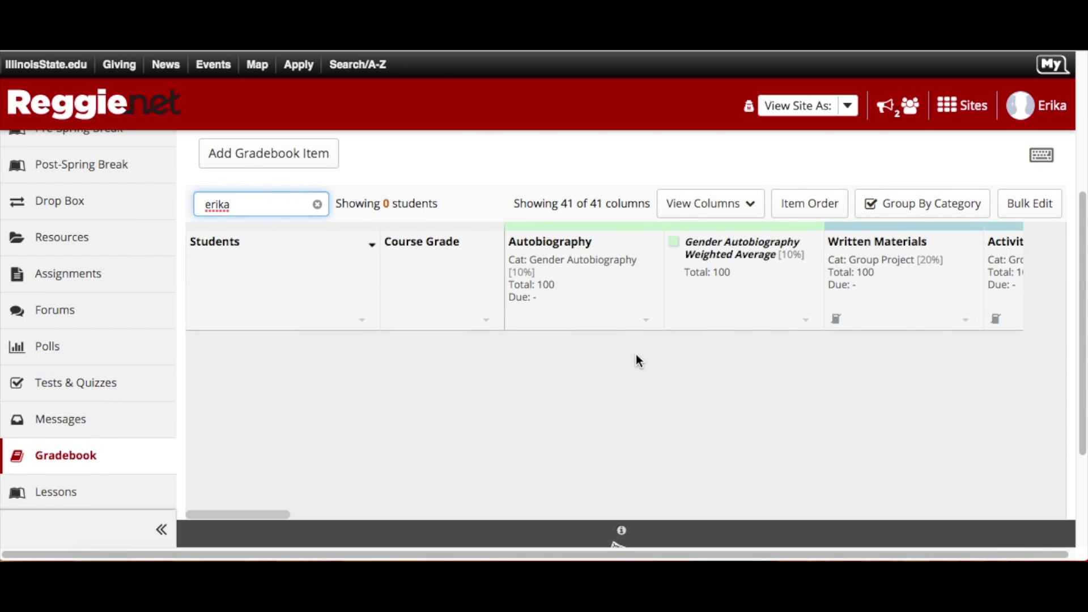
Look through the gradebook columns from Written Materials across to the Group Project Weighted Average.
{"action": "left_click_drag", "start_coordinate": [226, 516], "coordinate": [262, 526]}
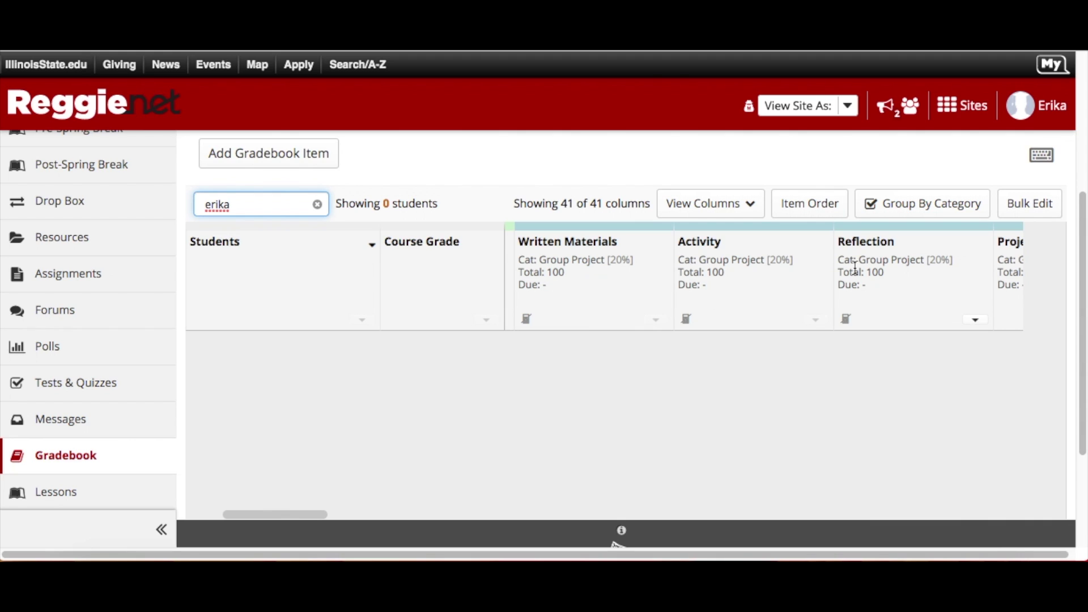
{"action": "left_click", "coordinate": [323, 515]}
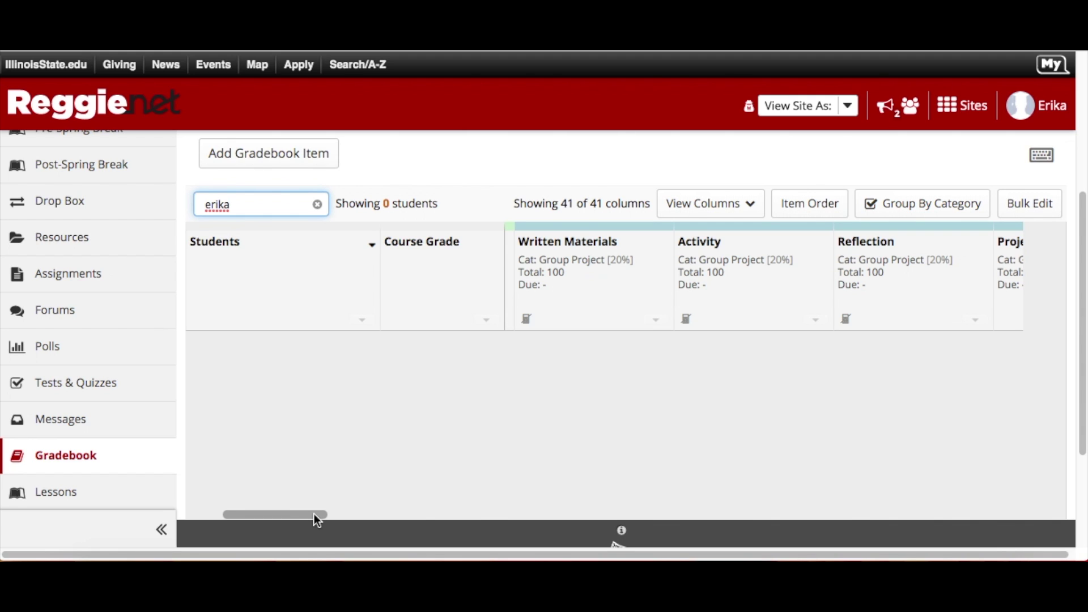
{"action": "left_click_drag", "start_coordinate": [303, 513], "coordinate": [309, 516]}
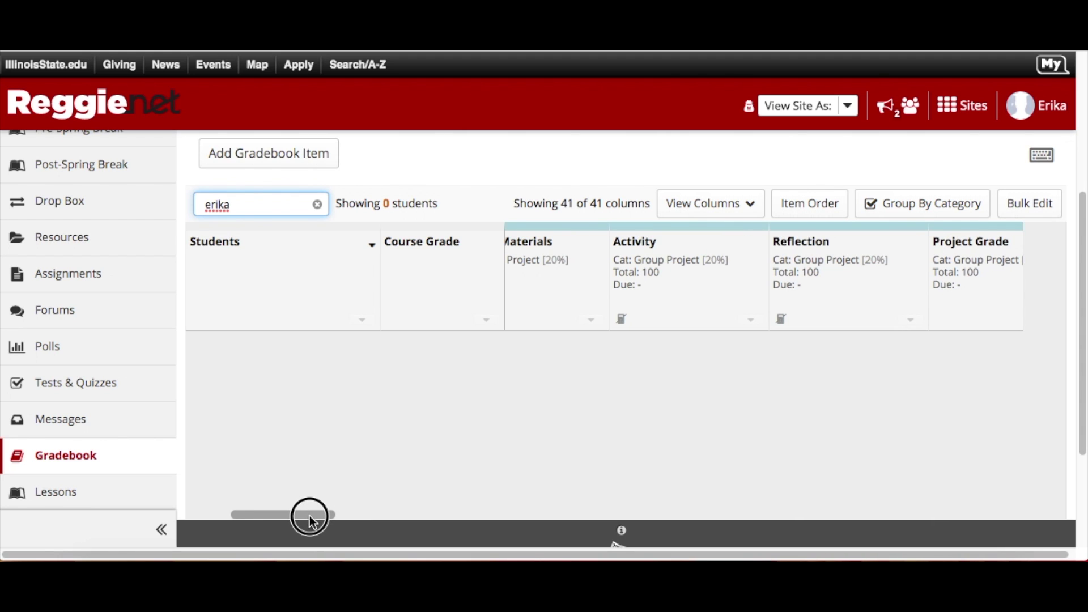
{"action": "left_click_drag", "start_coordinate": [309, 516], "coordinate": [343, 523]}
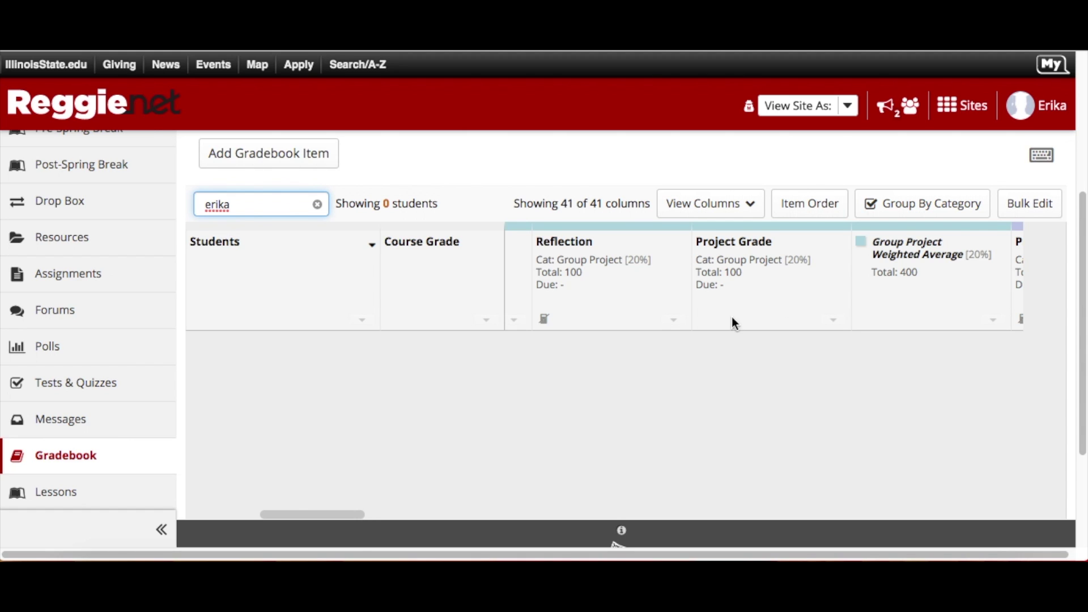
Check the item details of Project Grade and Reflection, including their course grade calculation option, and close each without saving.
{"action": "left_click", "coordinate": [836, 321]}
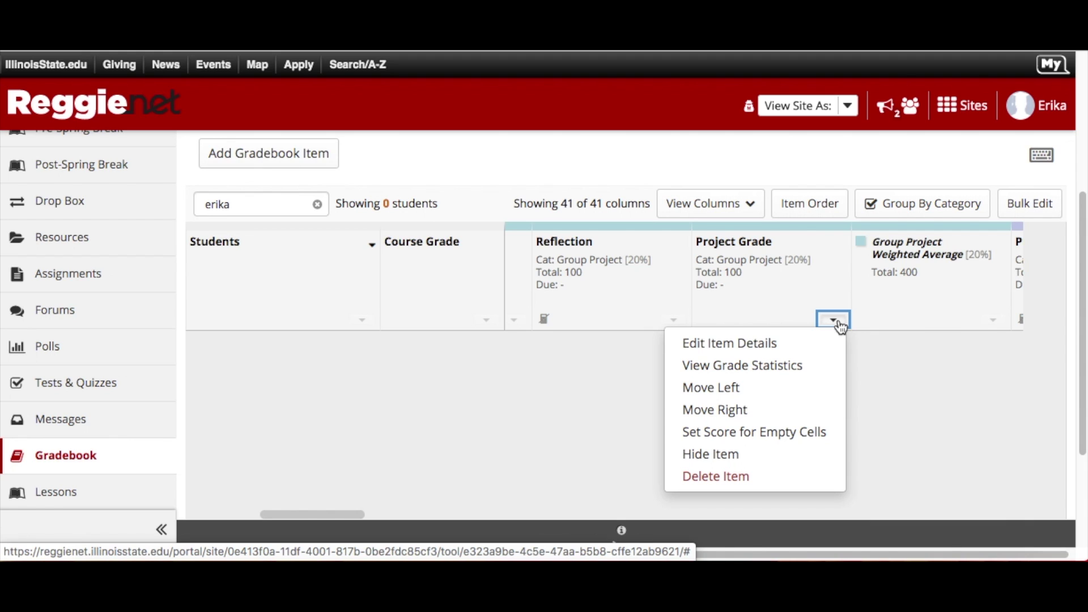
{"action": "left_click", "coordinate": [774, 346]}
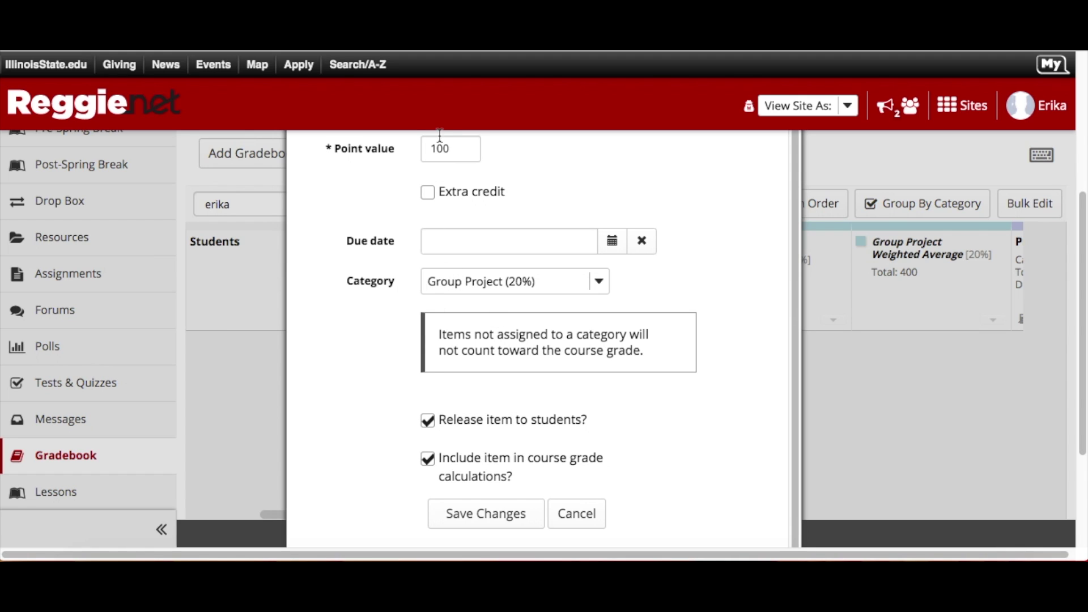
{"action": "left_click", "coordinate": [578, 514]}
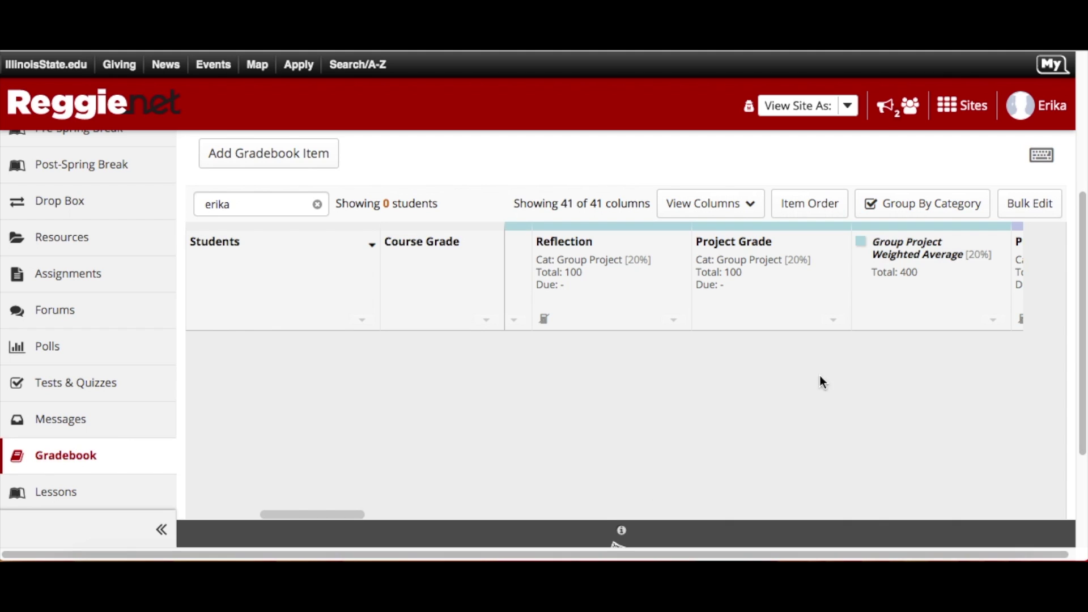
{"action": "left_click", "coordinate": [675, 321]}
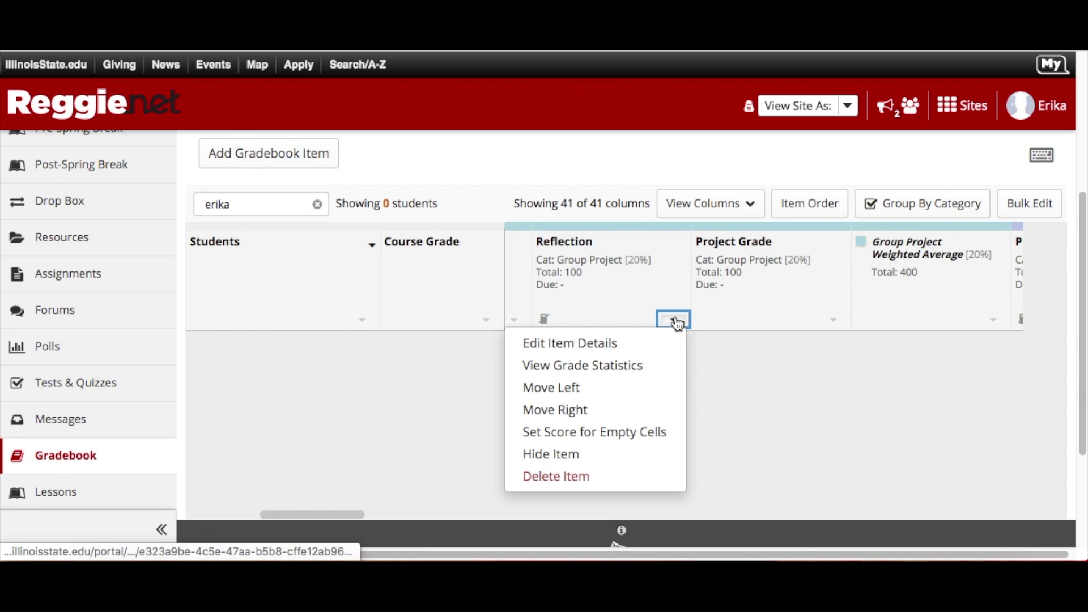
{"action": "left_click", "coordinate": [617, 355]}
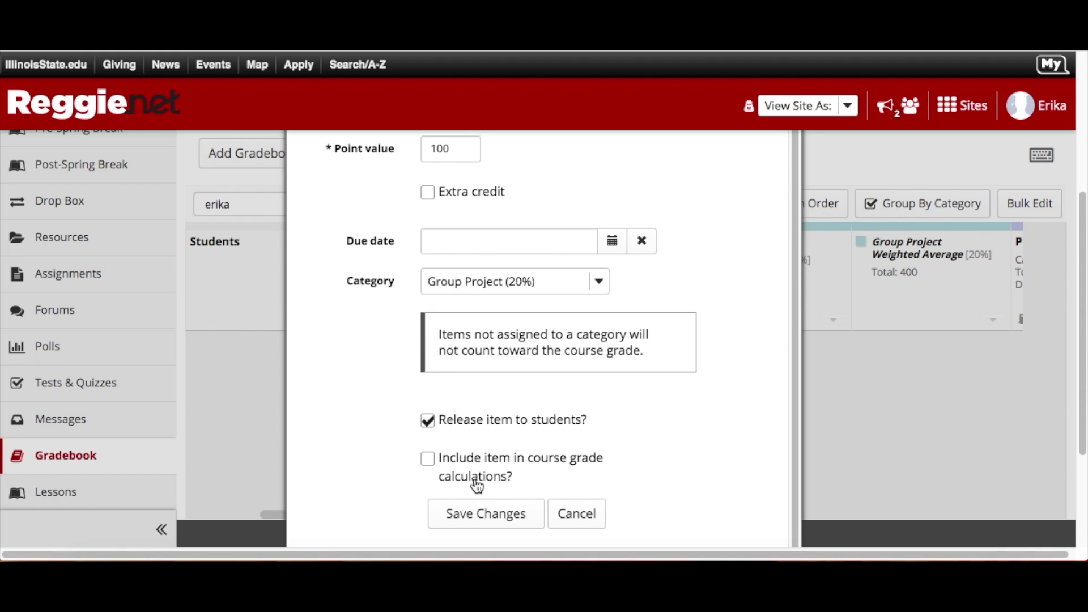
{"action": "left_click", "coordinate": [576, 513]}
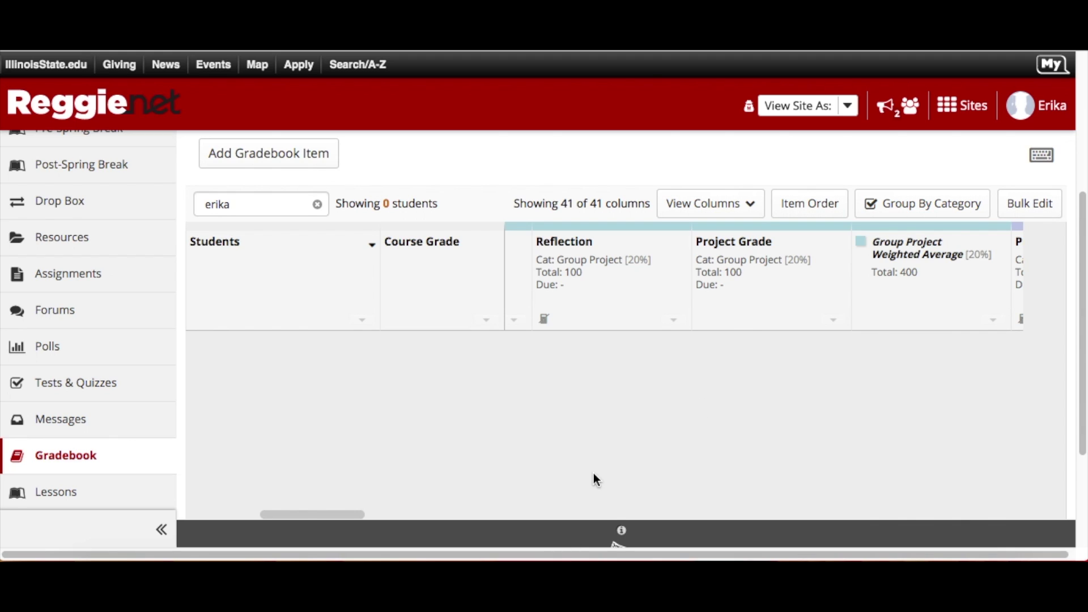
Return to the first gradebook columns, open the Gradebook settings and expand Categories & Weighting.
{"action": "left_click_drag", "start_coordinate": [331, 515], "coordinate": [165, 505]}
{"action": "scroll", "coordinate": [228, 393], "scroll_direction": "up", "scroll_amount": 4}
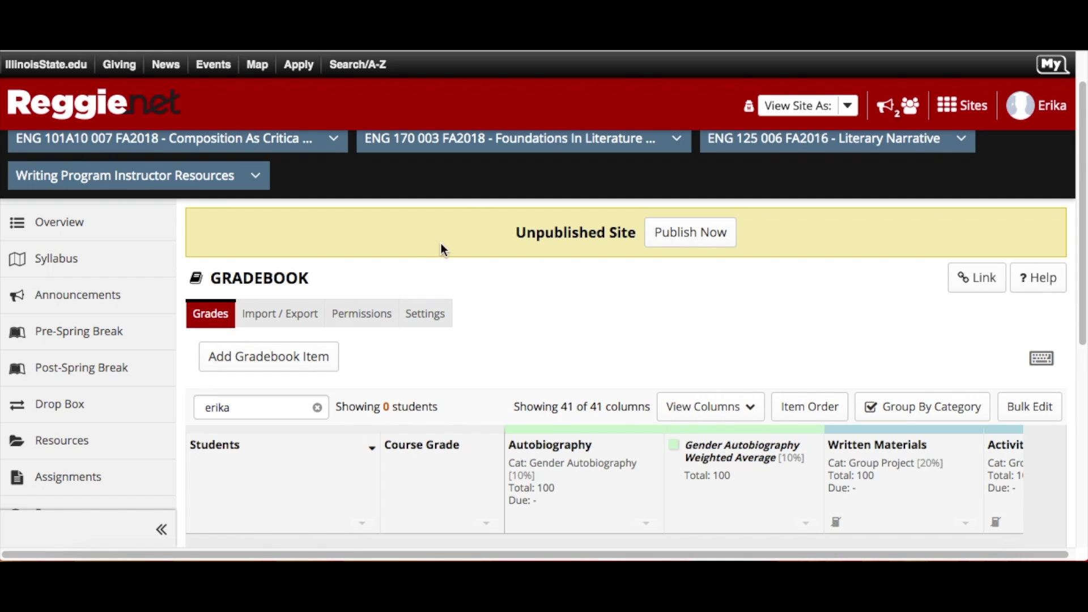
{"action": "left_click", "coordinate": [428, 319]}
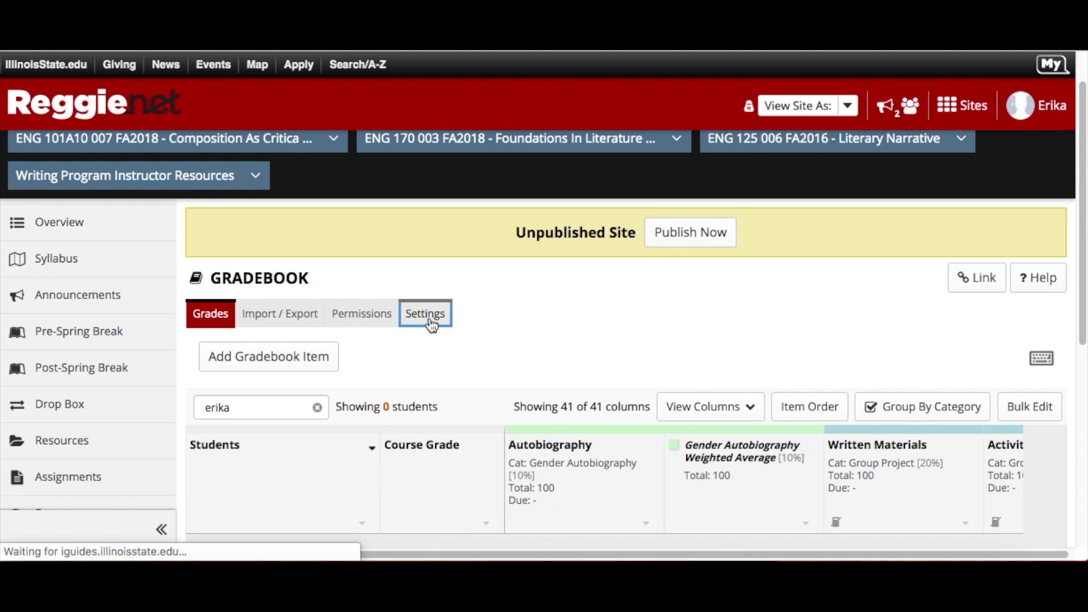
{"action": "scroll", "coordinate": [444, 306], "scroll_direction": "down", "scroll_amount": 3}
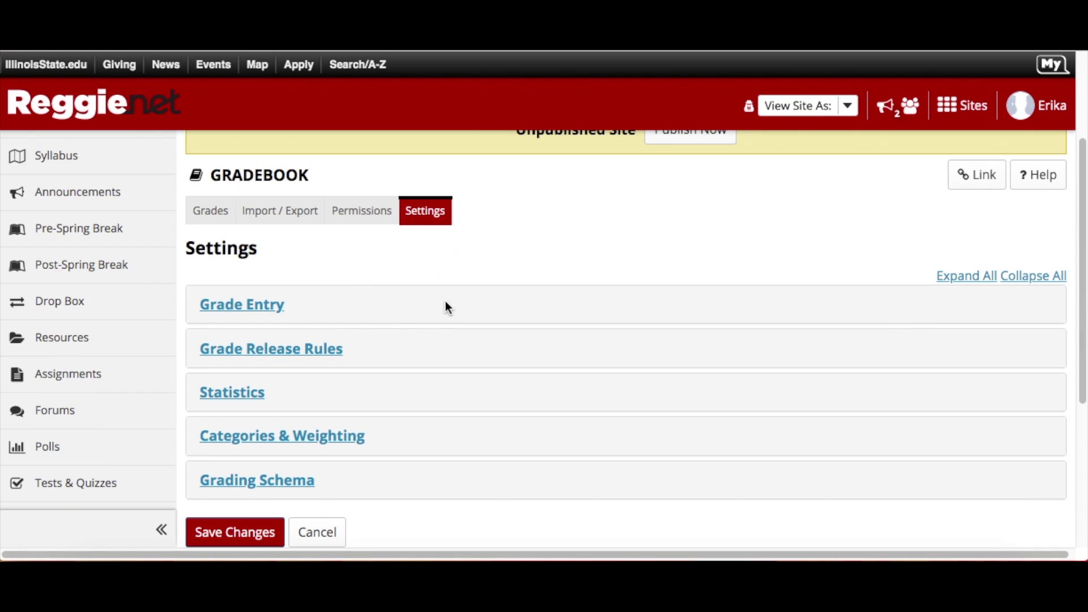
{"action": "scroll", "coordinate": [274, 369], "scroll_direction": "down", "scroll_amount": 1}
{"action": "left_click", "coordinate": [276, 417]}
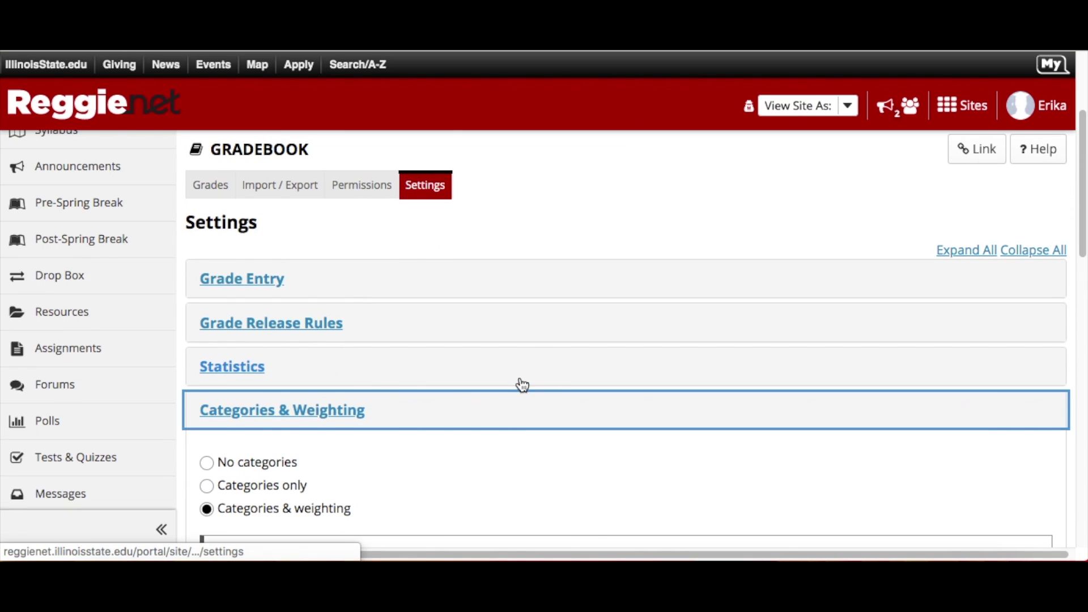
Review the category weighting options, each category's percentage, and the Keep Highest setting for Literary Analysis Posts.
{"action": "scroll", "coordinate": [520, 384], "scroll_direction": "down", "scroll_amount": 5}
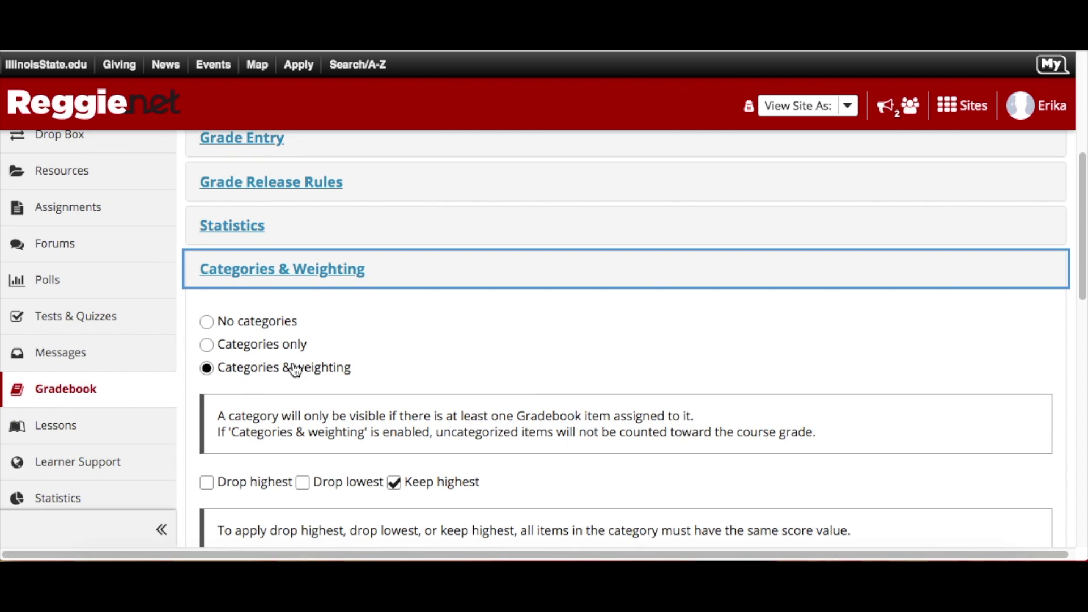
{"action": "scroll", "coordinate": [304, 384], "scroll_direction": "down", "scroll_amount": 1}
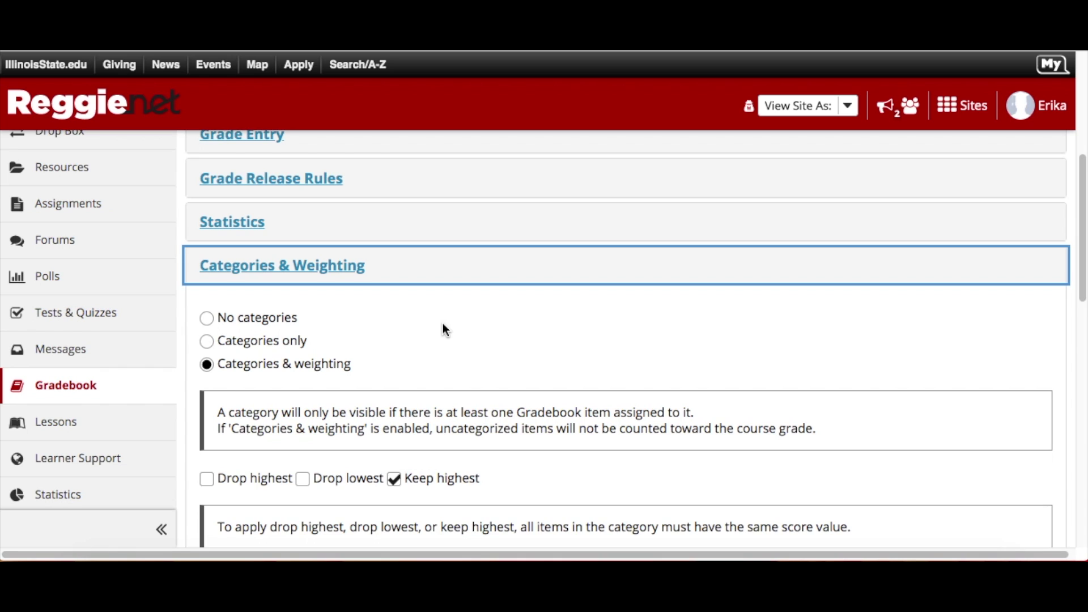
{"action": "scroll", "coordinate": [446, 330], "scroll_direction": "down", "scroll_amount": 6}
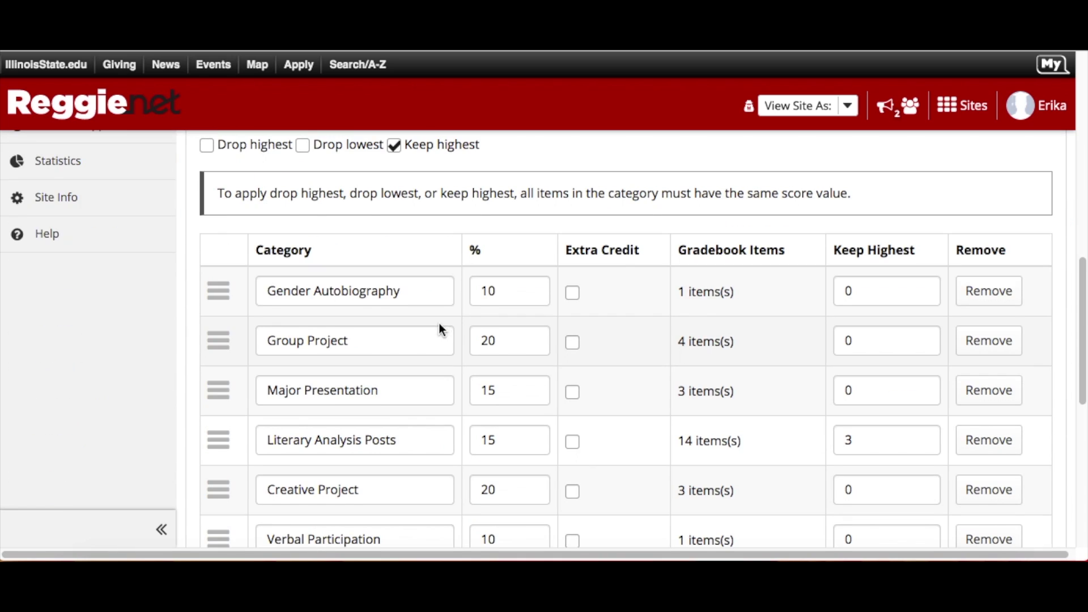
{"action": "scroll", "coordinate": [442, 329], "scroll_direction": "down", "scroll_amount": 1}
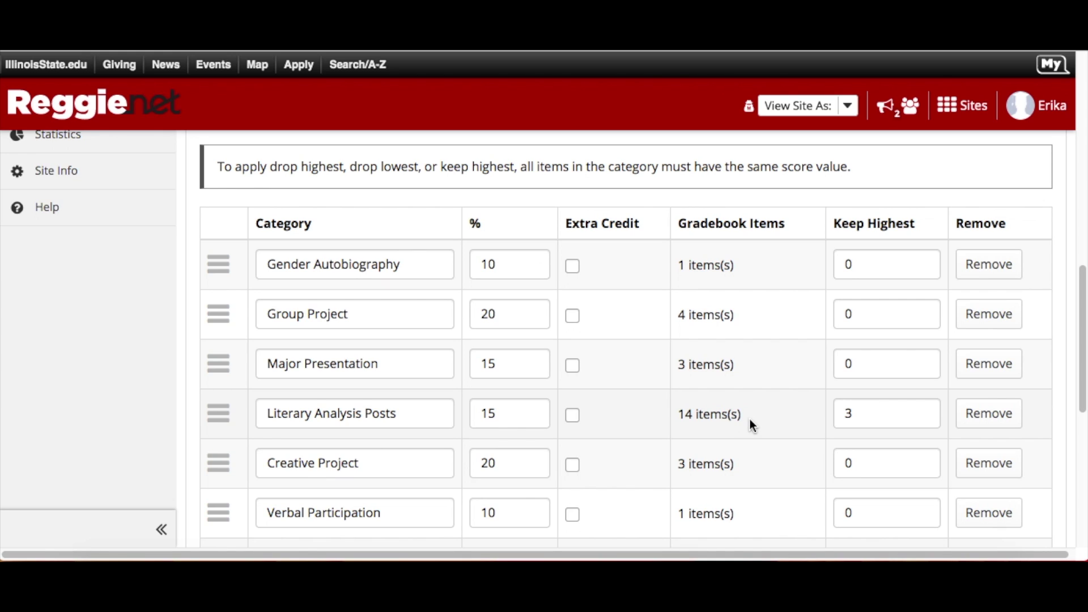
{"action": "left_click", "coordinate": [862, 413]}
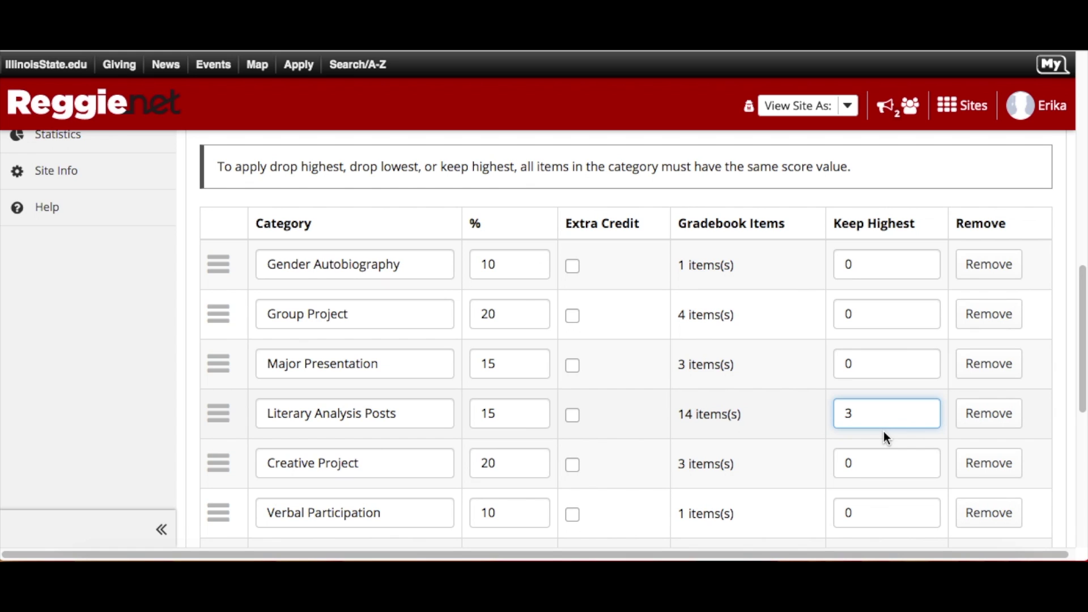
{"action": "scroll", "coordinate": [553, 382], "scroll_direction": "down", "scroll_amount": 5}
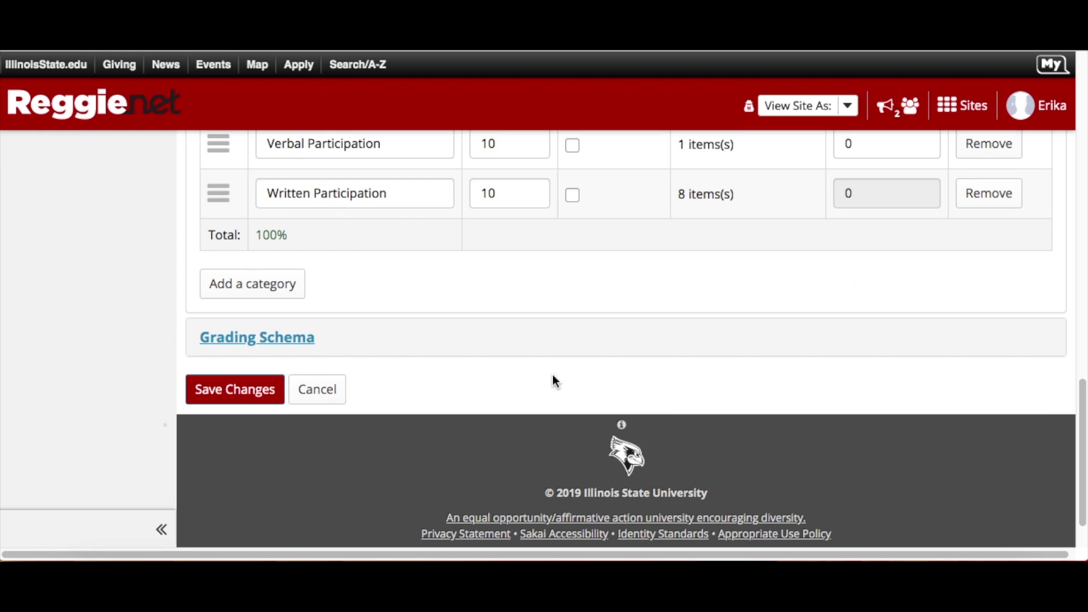
Save the Gradebook settings and return to the Grades view.
{"action": "left_click", "coordinate": [236, 391]}
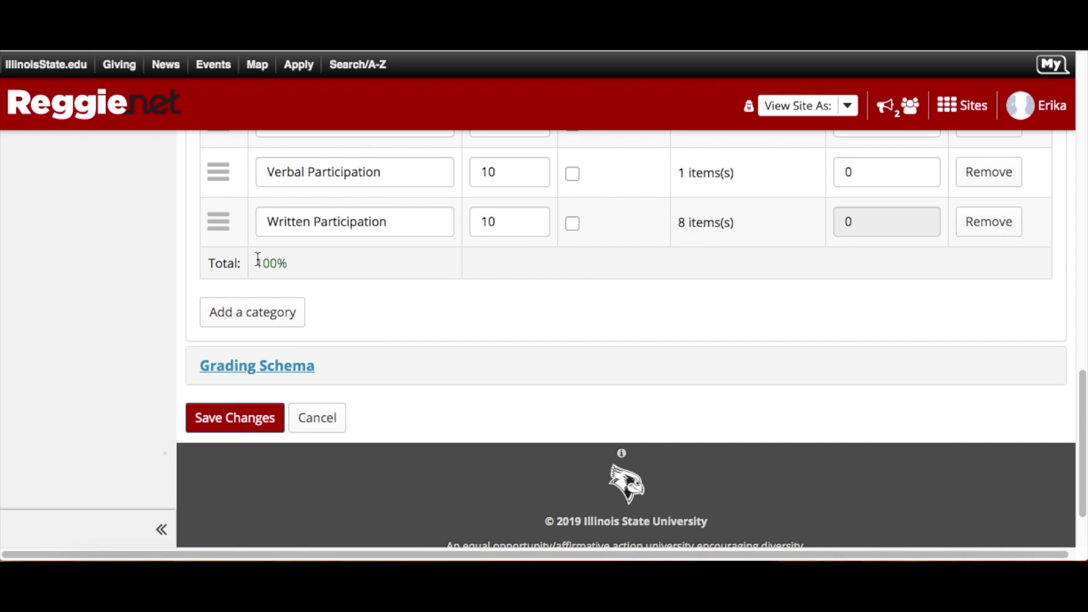
{"action": "scroll", "coordinate": [258, 258], "scroll_direction": "up", "scroll_amount": 10}
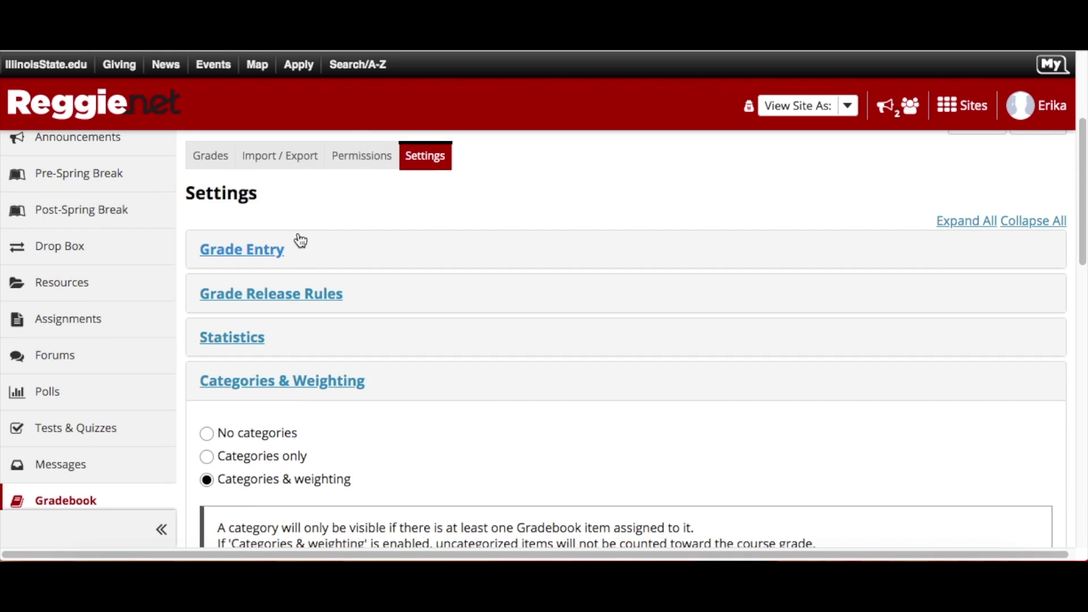
{"action": "scroll", "coordinate": [301, 241], "scroll_direction": "up", "scroll_amount": 2}
{"action": "left_click", "coordinate": [212, 245]}
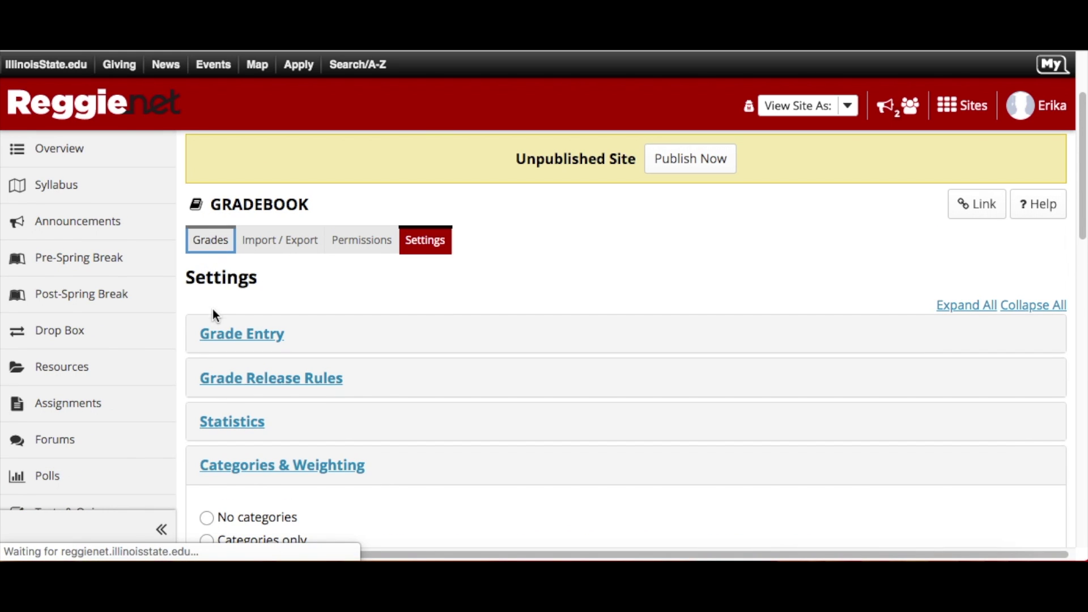
Leave the Gradebook and open the site's Lessons tool.
{"action": "scroll", "coordinate": [191, 397], "scroll_direction": "down", "scroll_amount": 4}
{"action": "scroll", "coordinate": [168, 426], "scroll_direction": "down", "scroll_amount": 2}
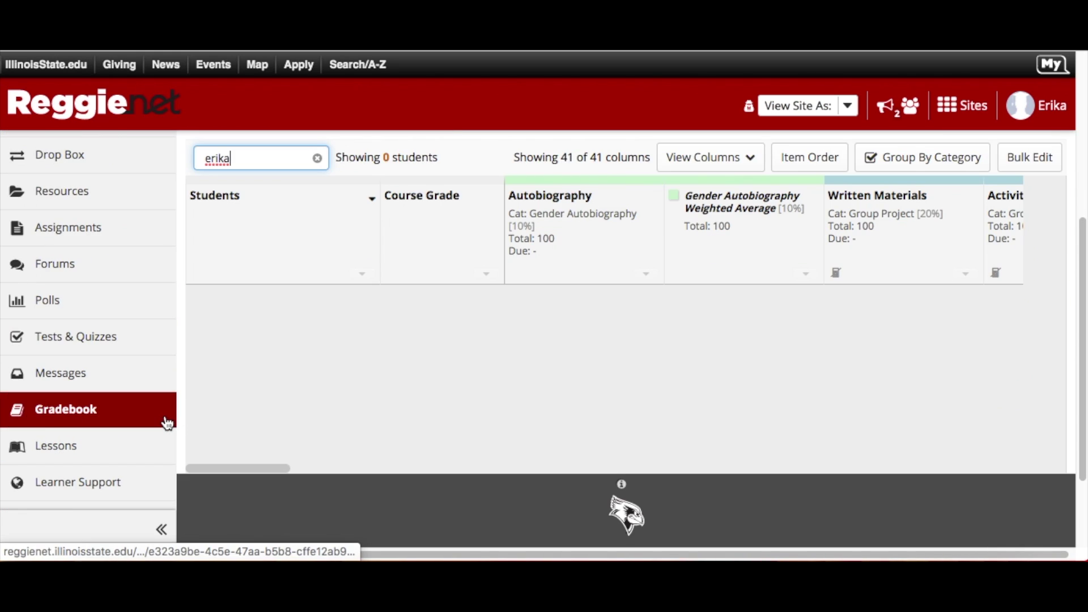
{"action": "scroll", "coordinate": [168, 425], "scroll_direction": "down", "scroll_amount": 2}
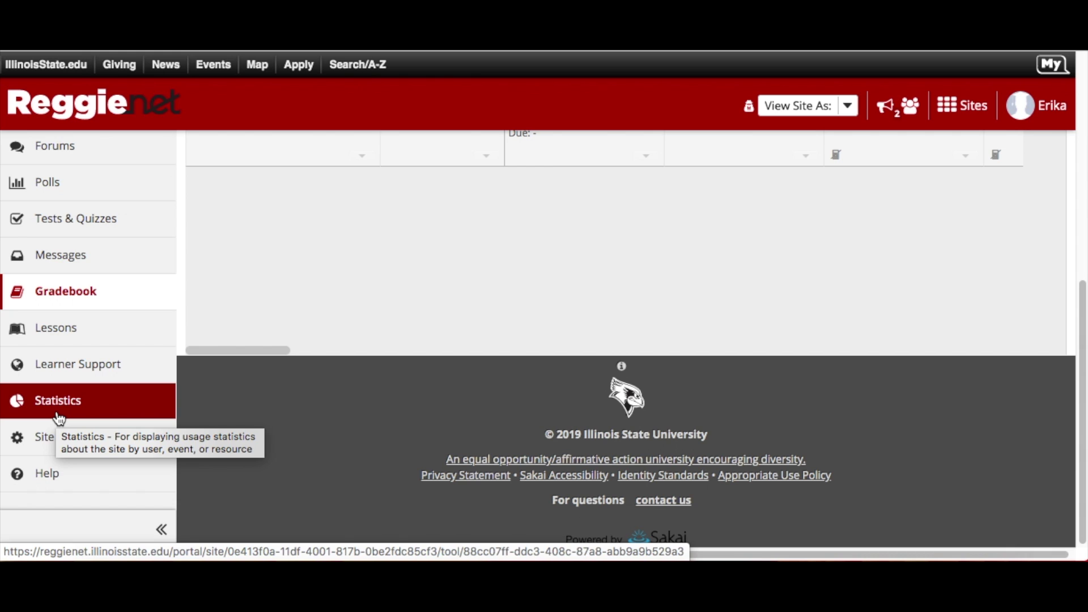
{"action": "left_click", "coordinate": [80, 335]}
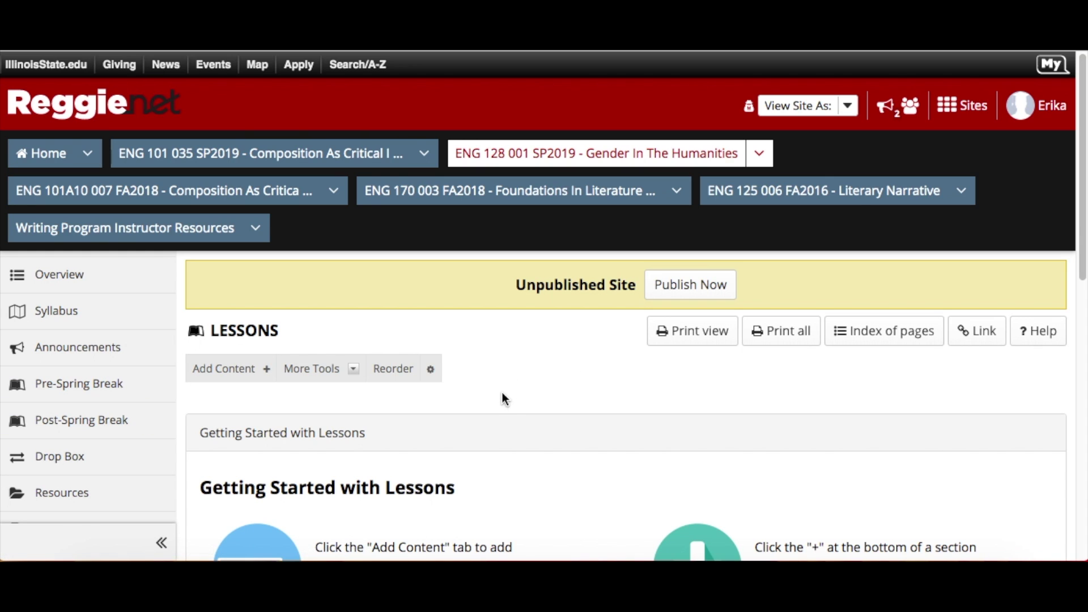
Add a new lesson page titled "Week 9" to the course site's navigation and save it.
{"action": "left_click", "coordinate": [355, 371]}
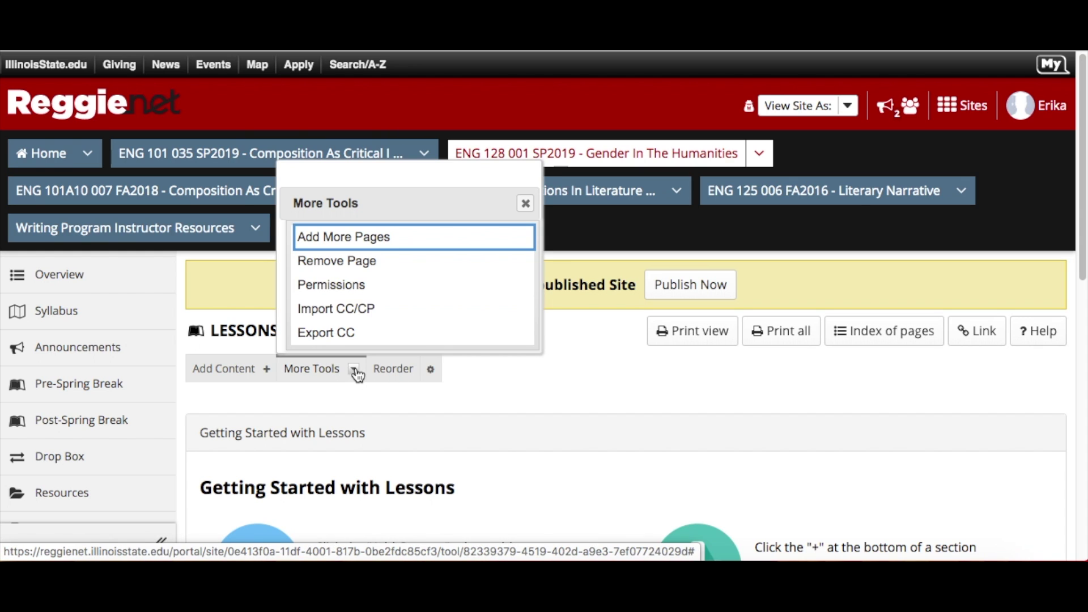
{"action": "left_click", "coordinate": [348, 239]}
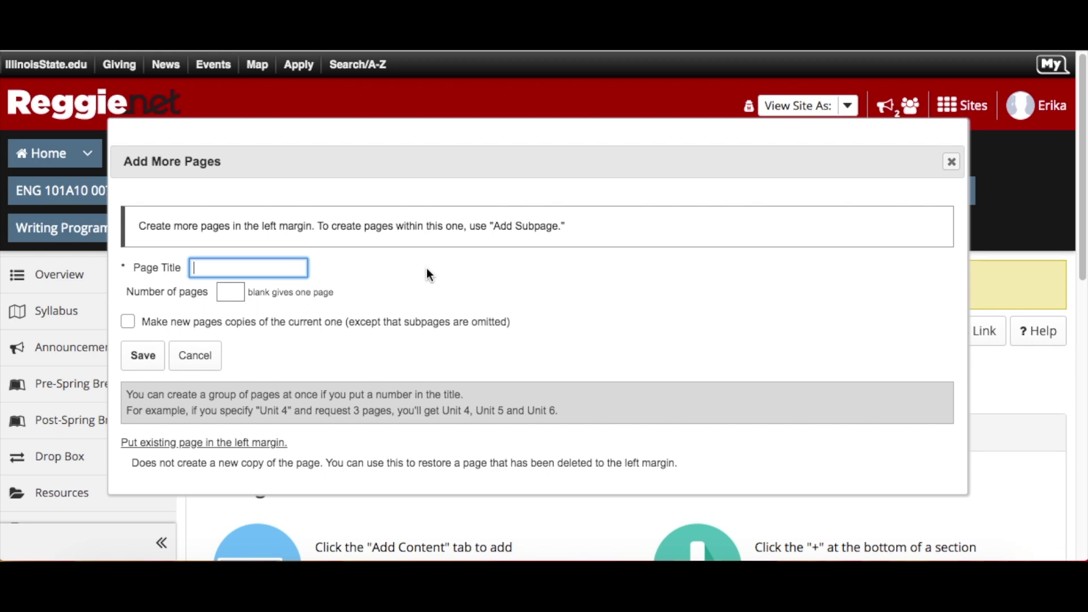
{"action": "type", "text": "Week8"}
{"action": "key", "text": "BackSpace"}
{"action": "type", "text": "9"}
{"action": "scroll", "coordinate": [429, 383], "scroll_direction": "down", "scroll_amount": 1}
{"action": "left_click", "coordinate": [145, 354]}
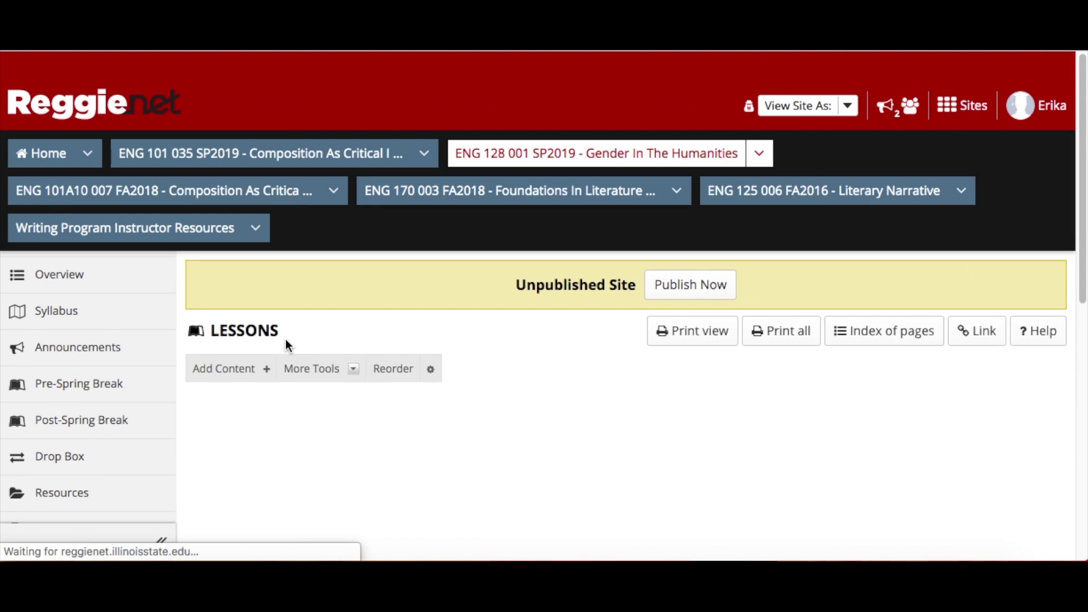
Open the Week 9 page and start adding a text item to it.
{"action": "scroll", "coordinate": [247, 387], "scroll_direction": "down", "scroll_amount": 8}
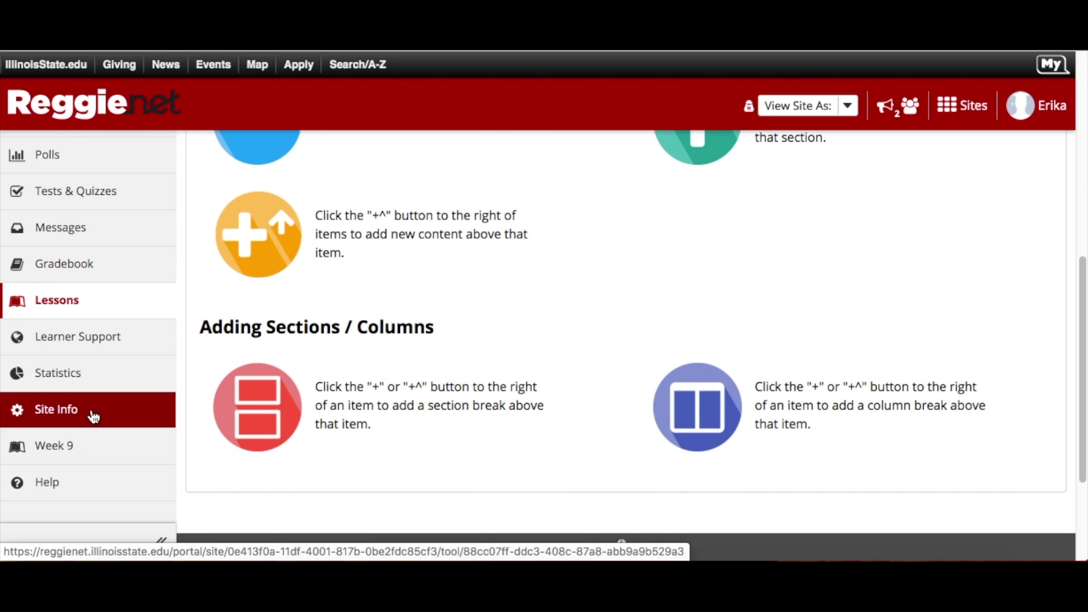
{"action": "left_click", "coordinate": [80, 449]}
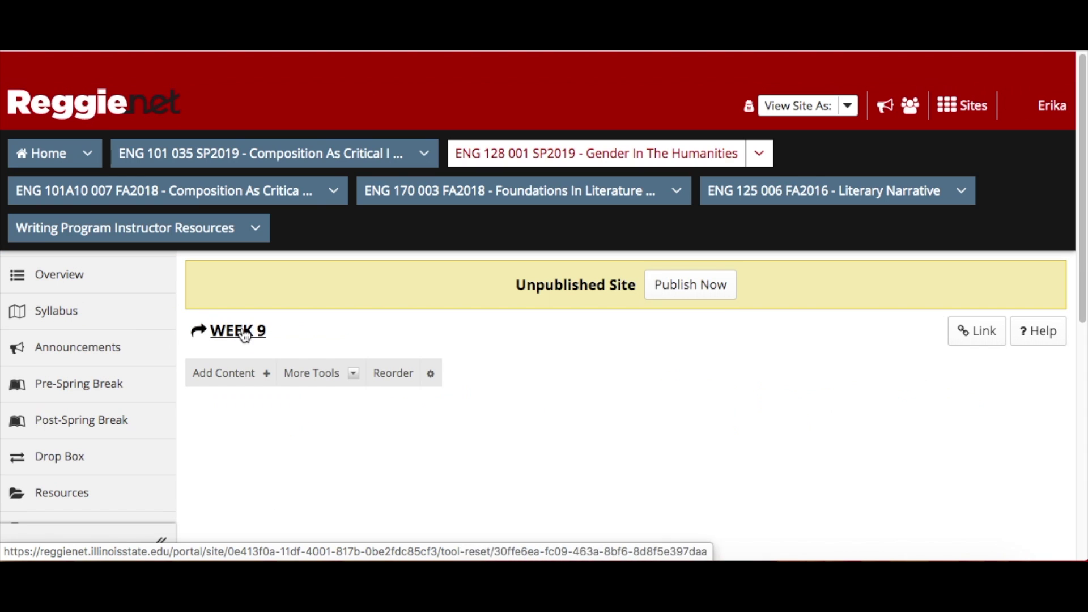
{"action": "scroll", "coordinate": [443, 386], "scroll_direction": "down", "scroll_amount": 2}
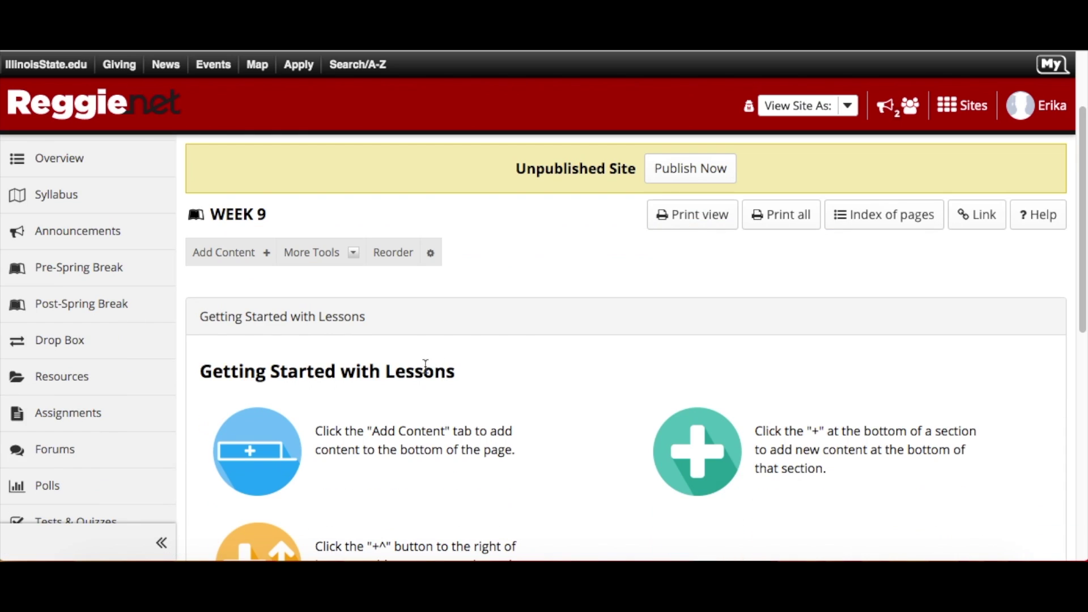
{"action": "left_click", "coordinate": [262, 260]}
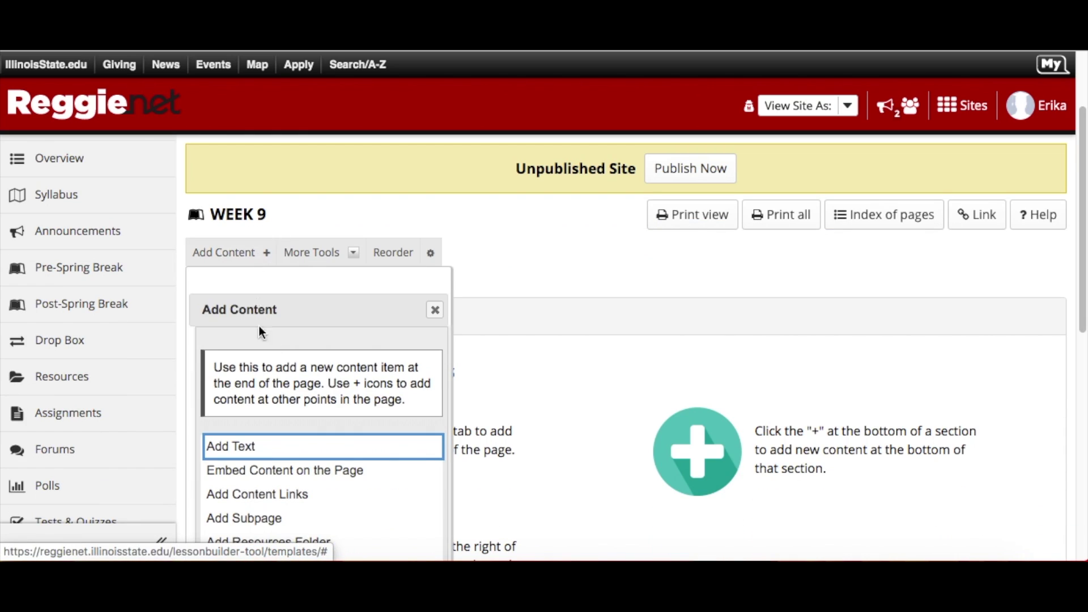
{"action": "scroll", "coordinate": [272, 420], "scroll_direction": "down", "scroll_amount": 1}
{"action": "left_click", "coordinate": [218, 428]}
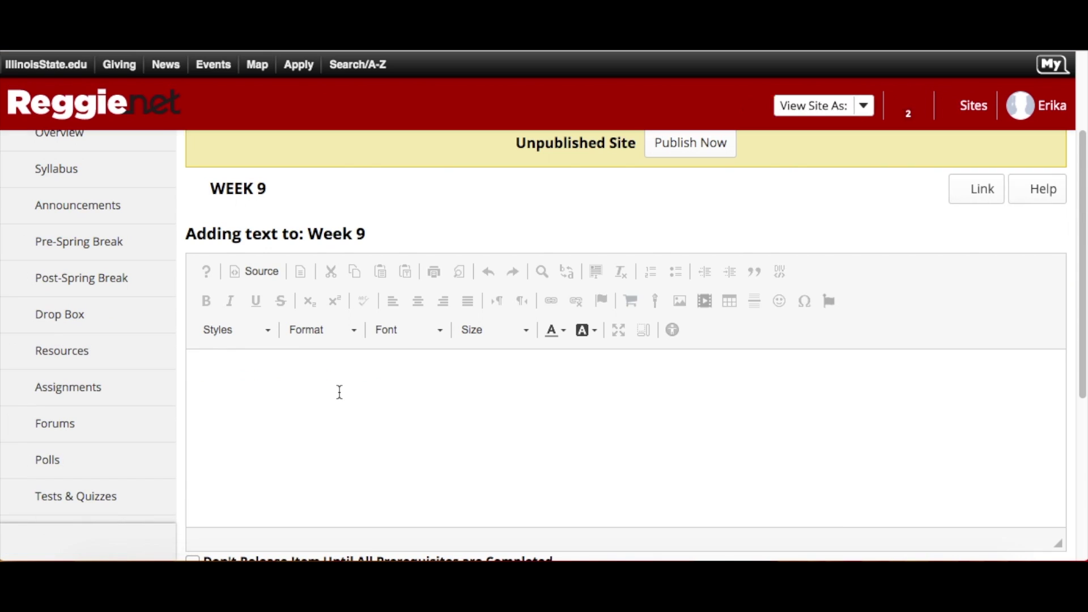
Enter the heading "Monday" in the Week 9 text item and set its font size to 20.
{"action": "left_click", "coordinate": [340, 391]}
{"action": "type", "text": "Monday"}
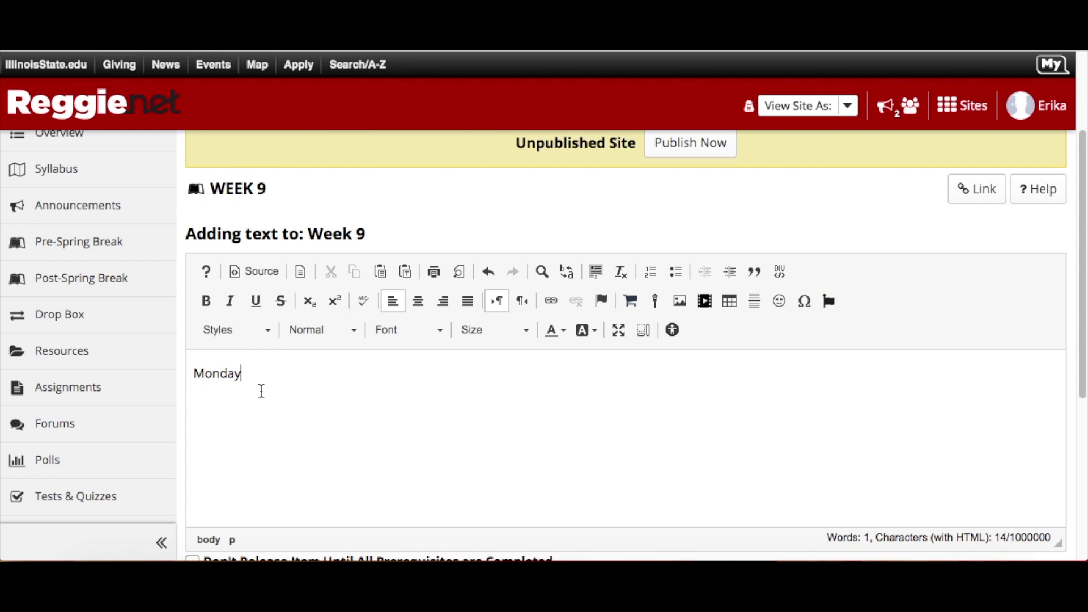
{"action": "double_click", "coordinate": [235, 375]}
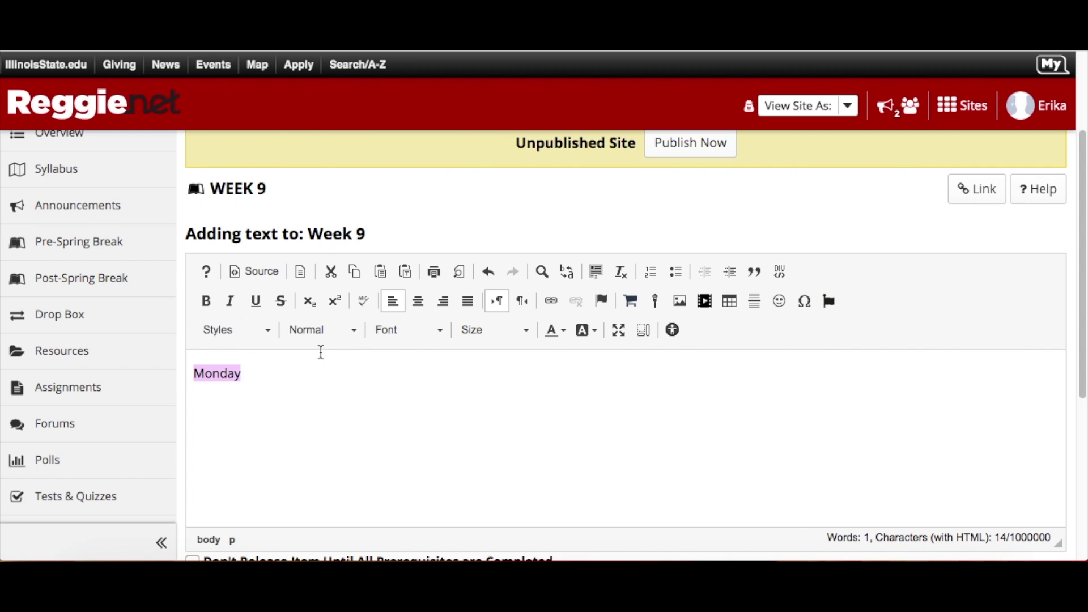
{"action": "left_click", "coordinate": [483, 340]}
{"action": "scroll", "coordinate": [488, 459], "scroll_direction": "down", "scroll_amount": 5}
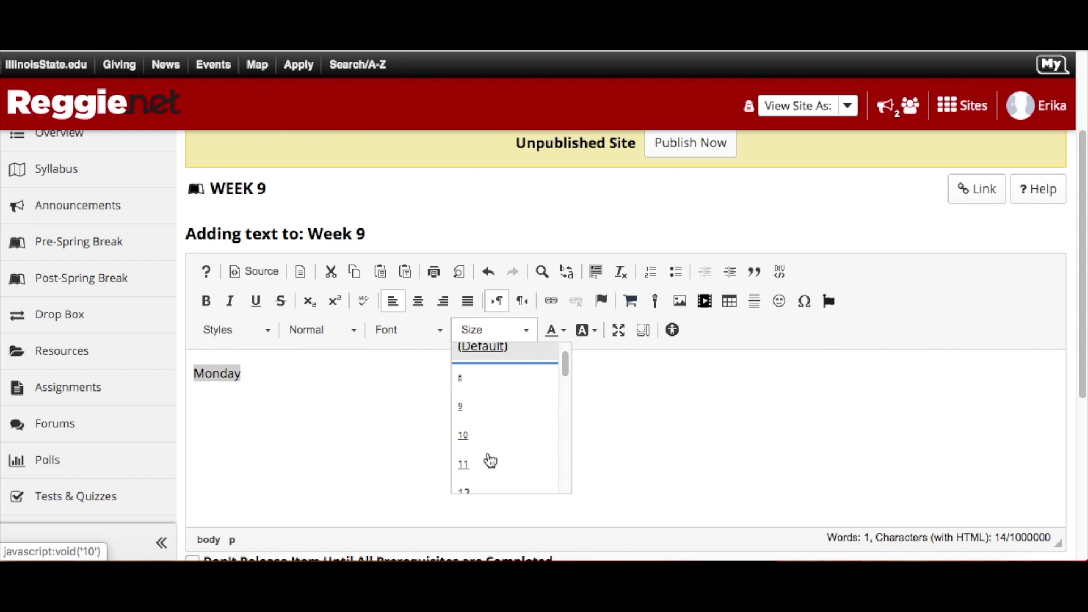
{"action": "left_click", "coordinate": [485, 400]}
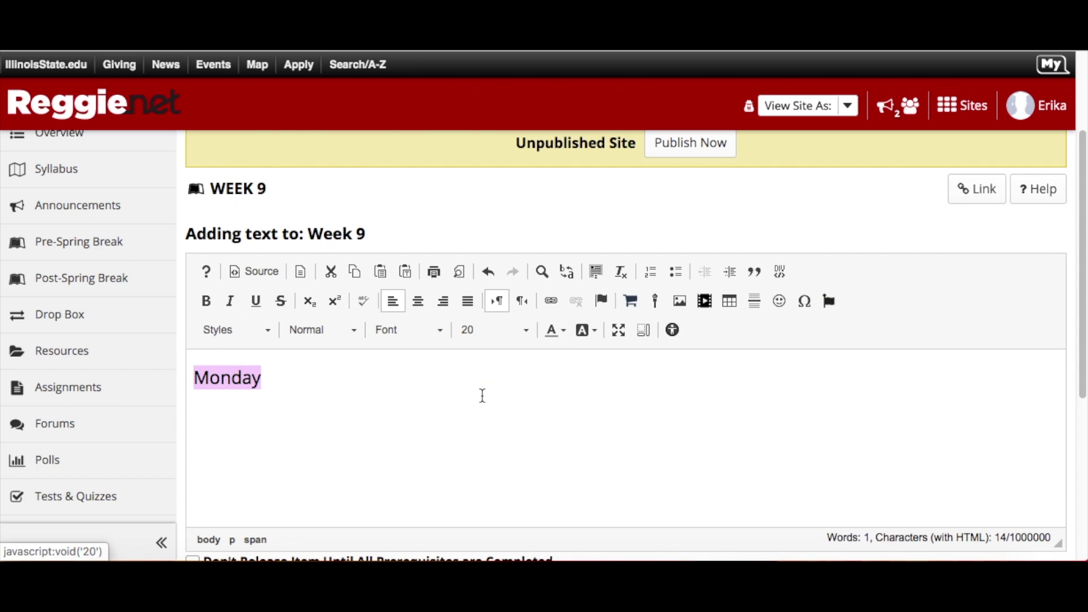
Add the lines "Activity 1: analysis" and "Activity: Respond to a classmate's analysis." below Monday, and save the text item.
{"action": "left_click", "coordinate": [406, 389]}
{"action": "scroll", "coordinate": [352, 415], "scroll_direction": "down", "scroll_amount": 2}
{"action": "key", "text": "Return"}
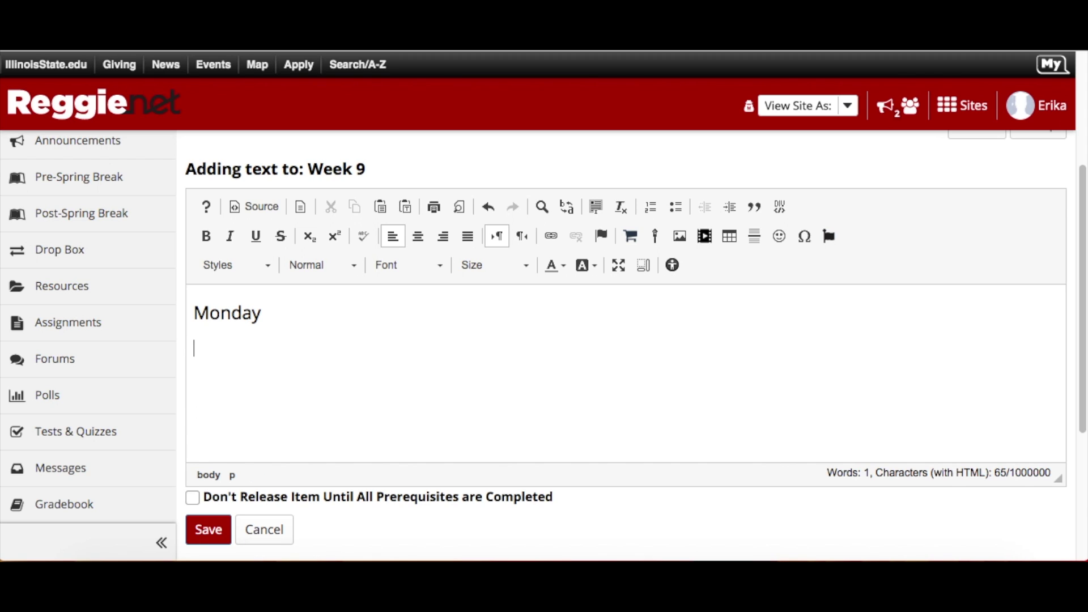
{"action": "type", "text": "Activity 1:"}
{"action": "type", "text": "analysis"}
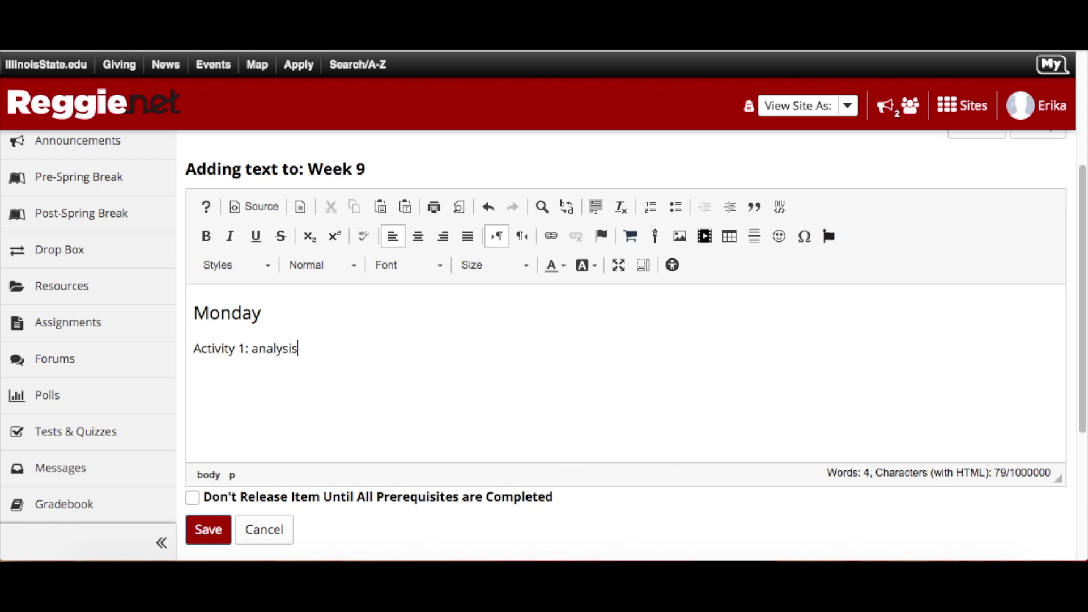
{"action": "key", "text": "Return"}
{"action": "key", "text": "Return"}
{"action": "key", "text": "BackSpace"}
{"action": "type", "text": "pond to a classmate"}
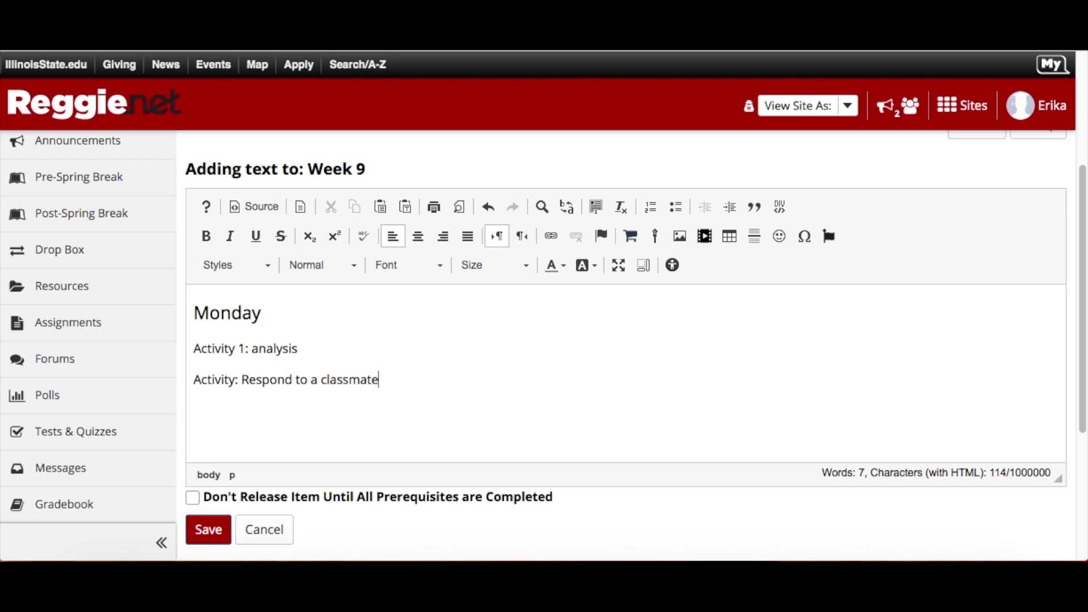
{"action": "type", "text": "'s analysis."}
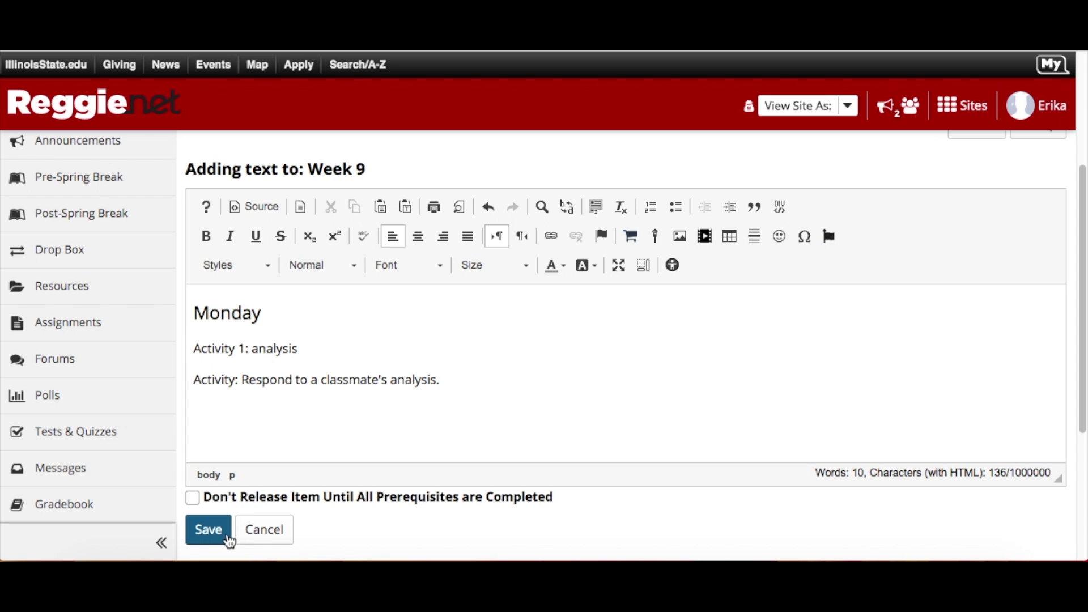
{"action": "left_click", "coordinate": [208, 531]}
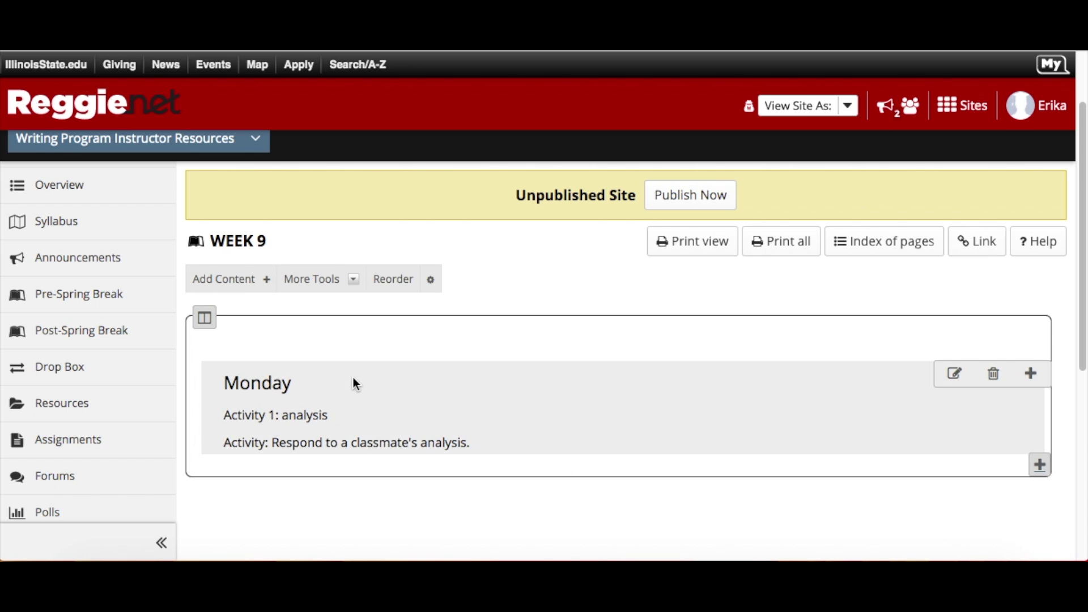
Look through the content types that can be added to the Week 9 page, and close the list without choosing one.
{"action": "left_click", "coordinate": [265, 282]}
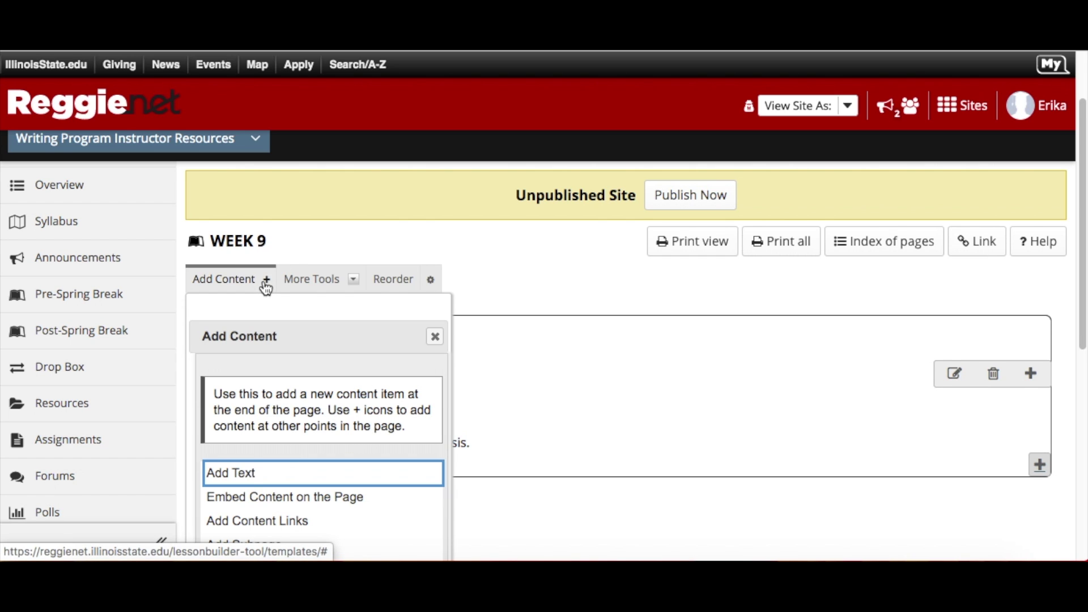
{"action": "scroll", "coordinate": [287, 457], "scroll_direction": "down", "scroll_amount": 1}
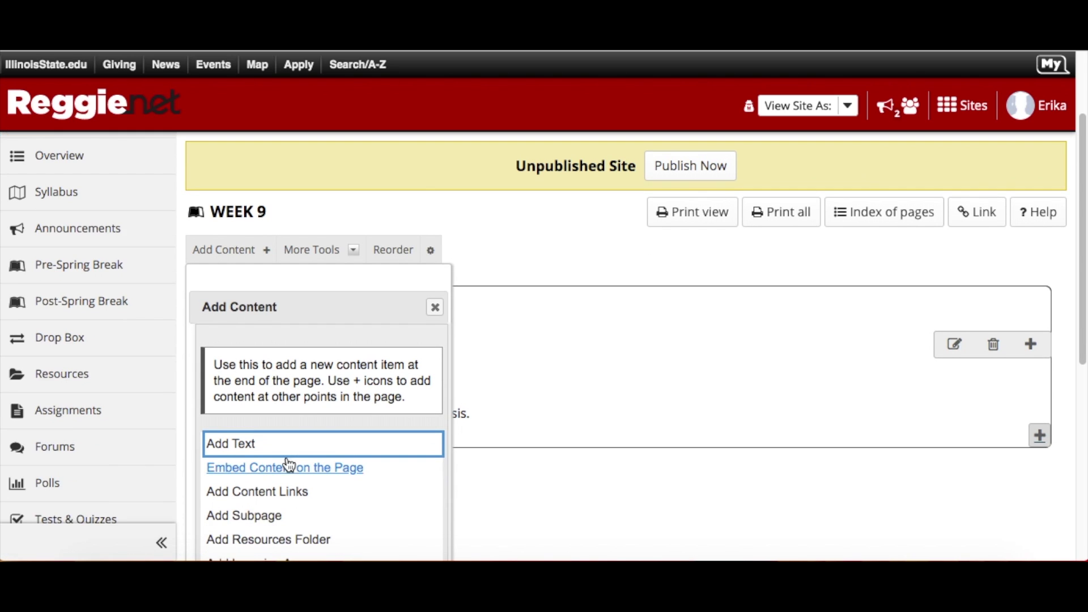
{"action": "scroll", "coordinate": [288, 464], "scroll_direction": "down", "scroll_amount": 2}
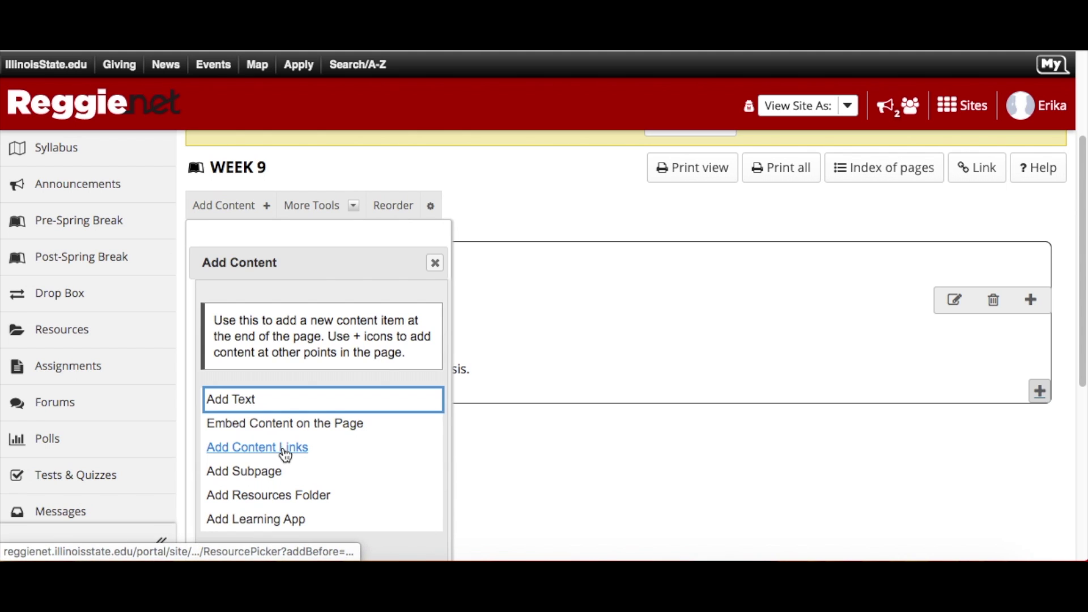
{"action": "scroll", "coordinate": [287, 451], "scroll_direction": "down", "scroll_amount": 1}
{"action": "scroll", "coordinate": [292, 442], "scroll_direction": "down", "scroll_amount": 1}
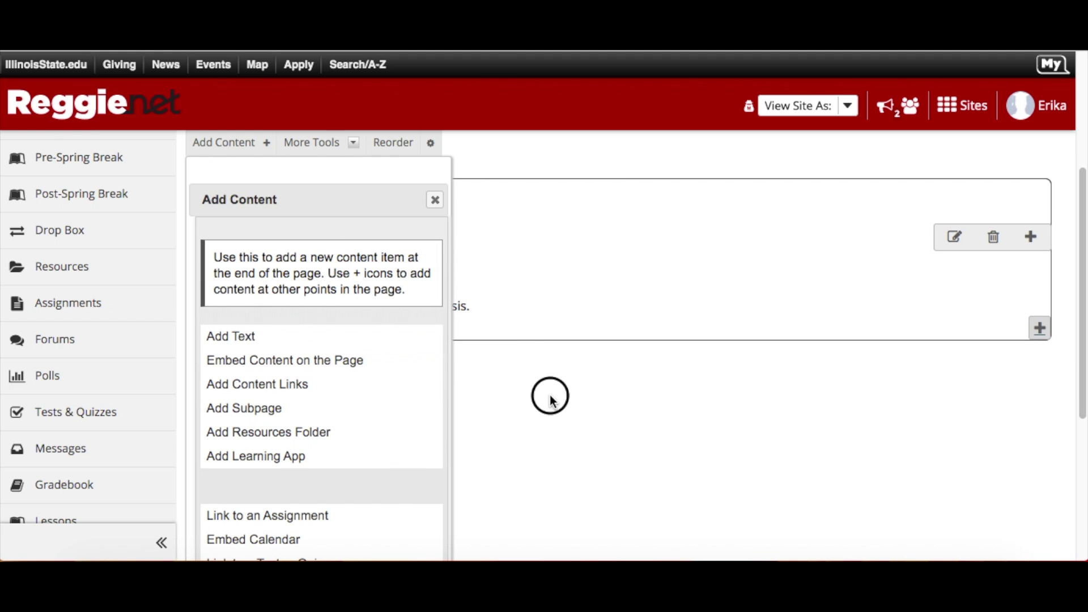
{"action": "left_click", "coordinate": [433, 204]}
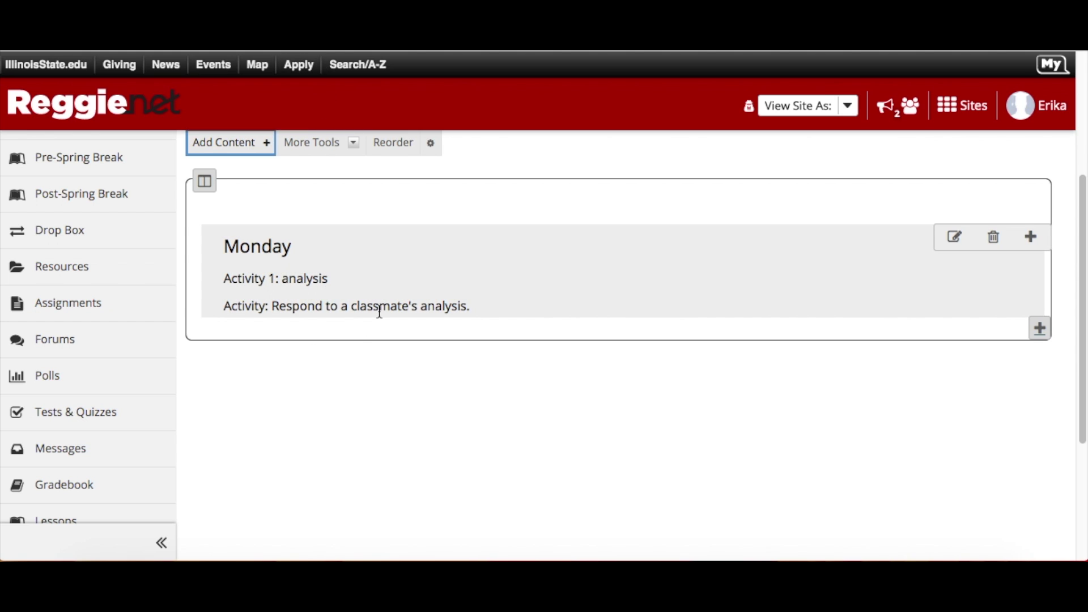
{"action": "scroll", "coordinate": [372, 313], "scroll_direction": "up", "scroll_amount": 1}
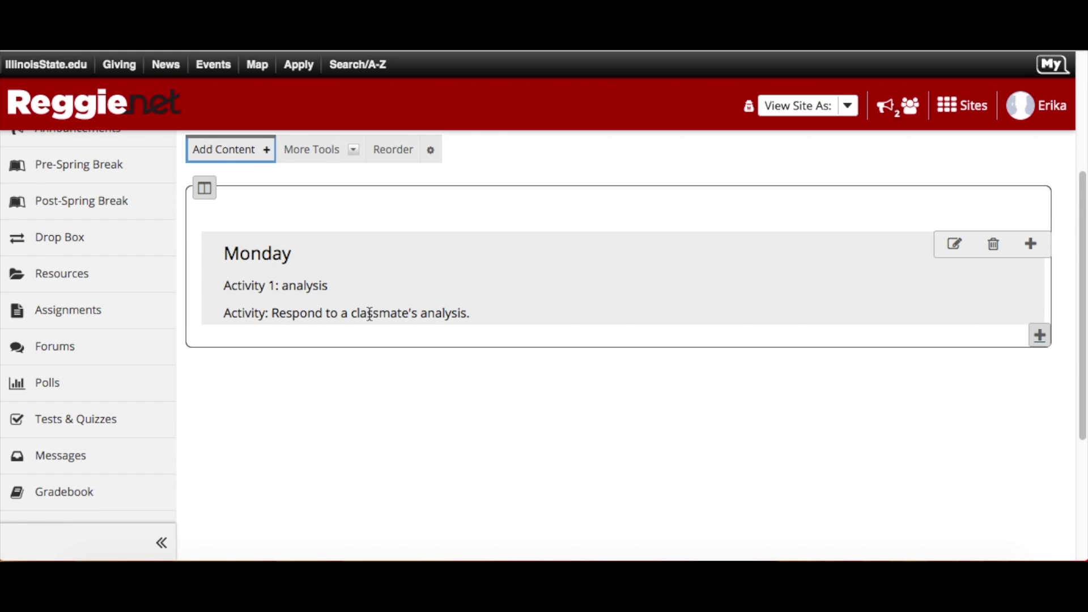
{"action": "left_click", "coordinate": [267, 151]}
{"action": "left_click", "coordinate": [264, 394]}
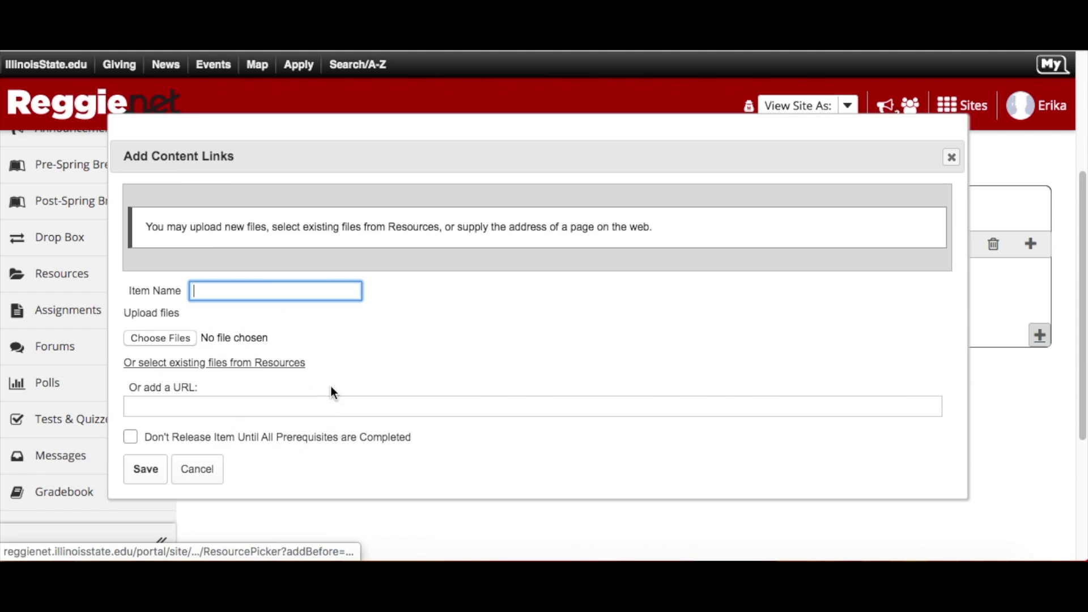
{"action": "left_click", "coordinate": [287, 408]}
{"action": "type", "text": "www."}
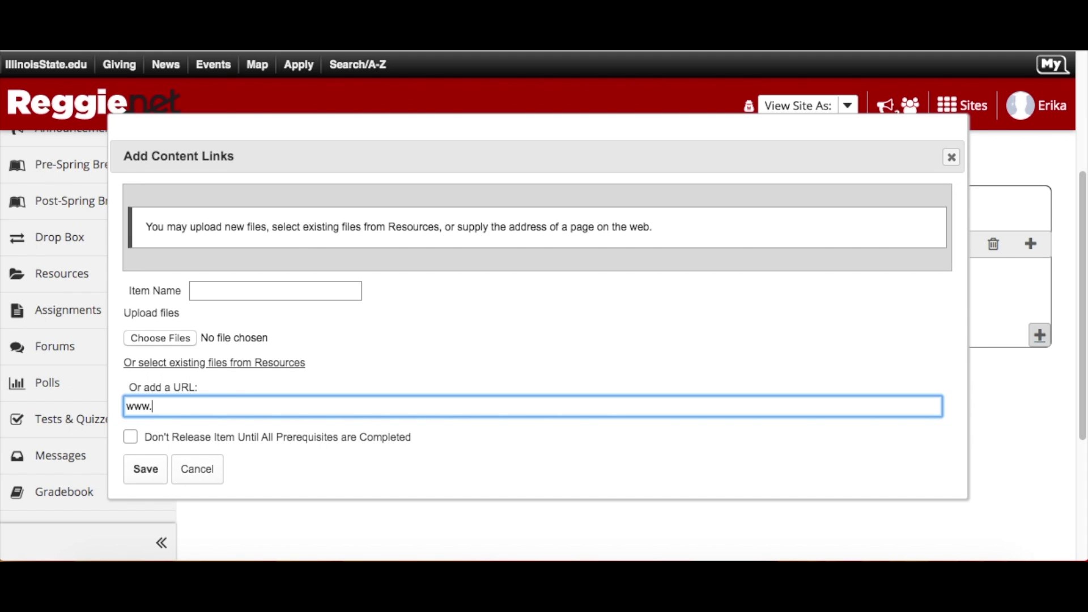
{"action": "type", "text": "evereducating.com/blog"}
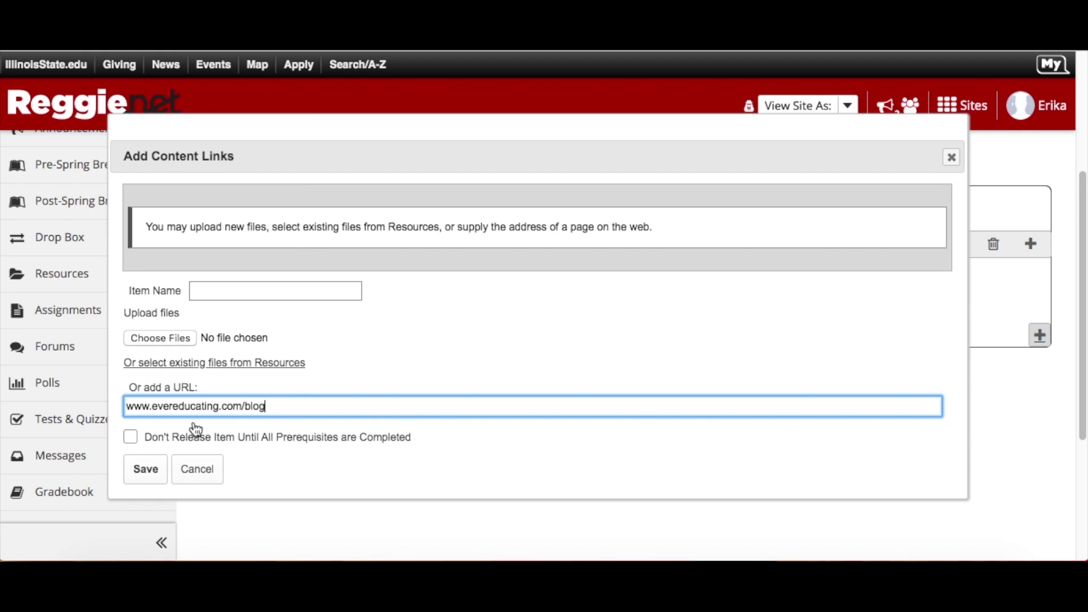
{"action": "left_click", "coordinate": [209, 290]}
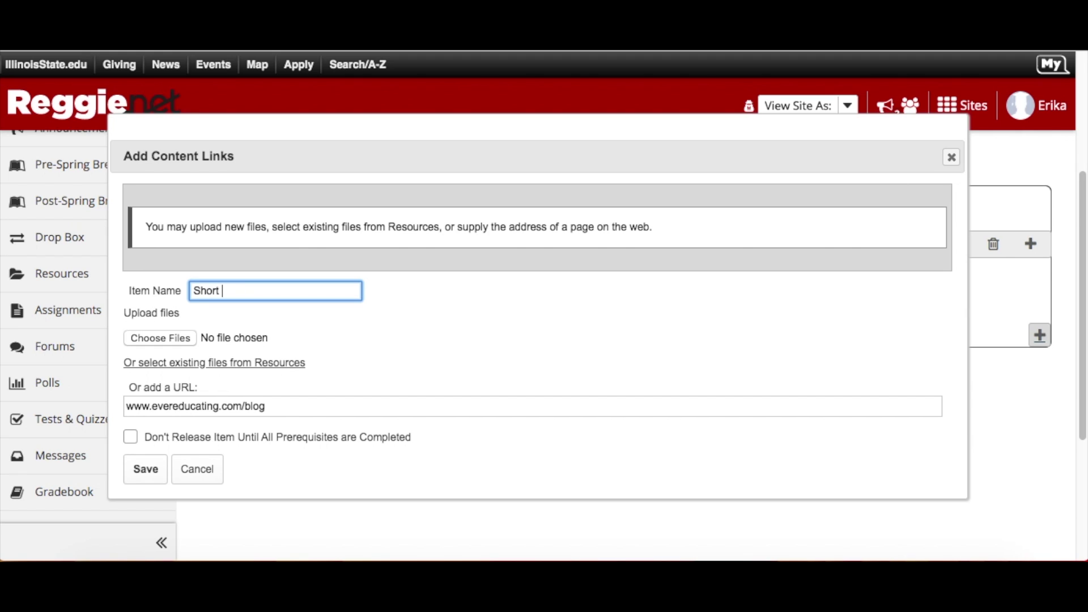
{"action": "left_click", "coordinate": [147, 475]}
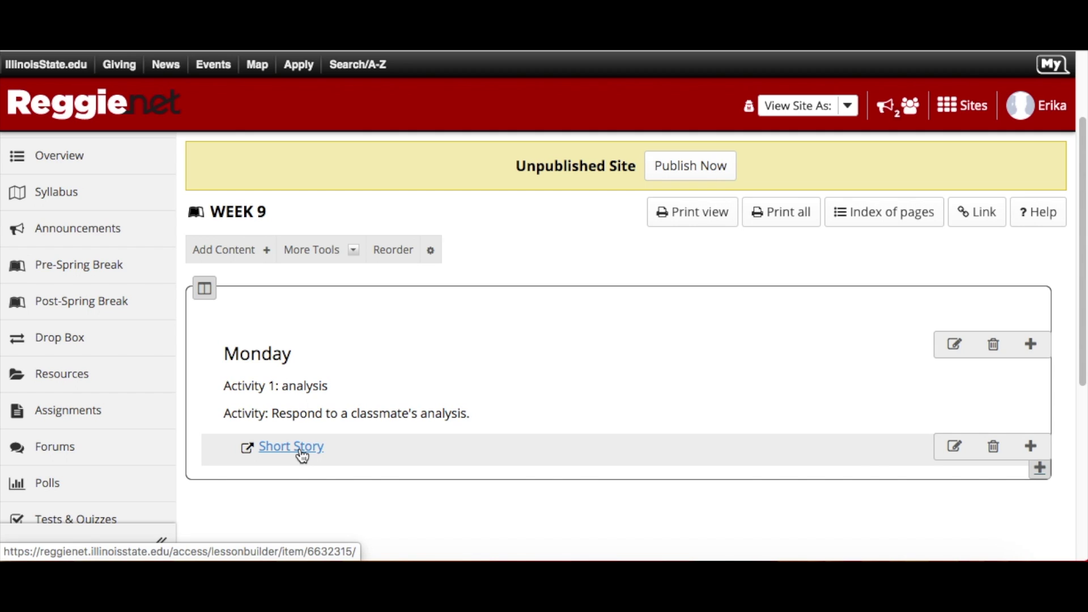
Add a link to the existing forum topic "Analysis of X" at the end of the Week 9 page.
{"action": "left_click", "coordinate": [256, 258]}
{"action": "scroll", "coordinate": [564, 444], "scroll_direction": "down", "scroll_amount": 3}
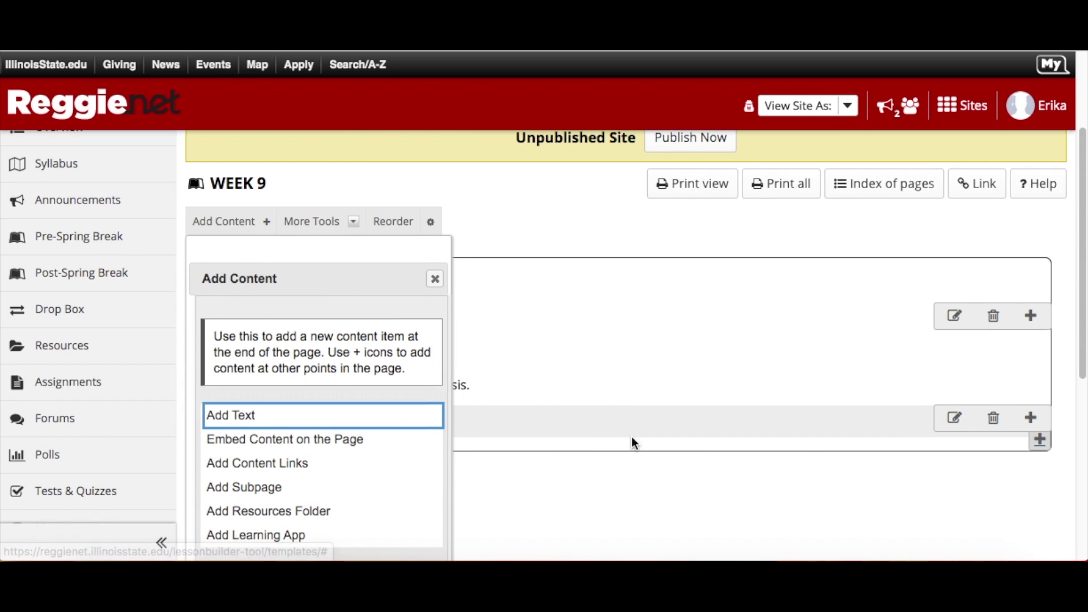
{"action": "scroll", "coordinate": [604, 441], "scroll_direction": "down", "scroll_amount": 2}
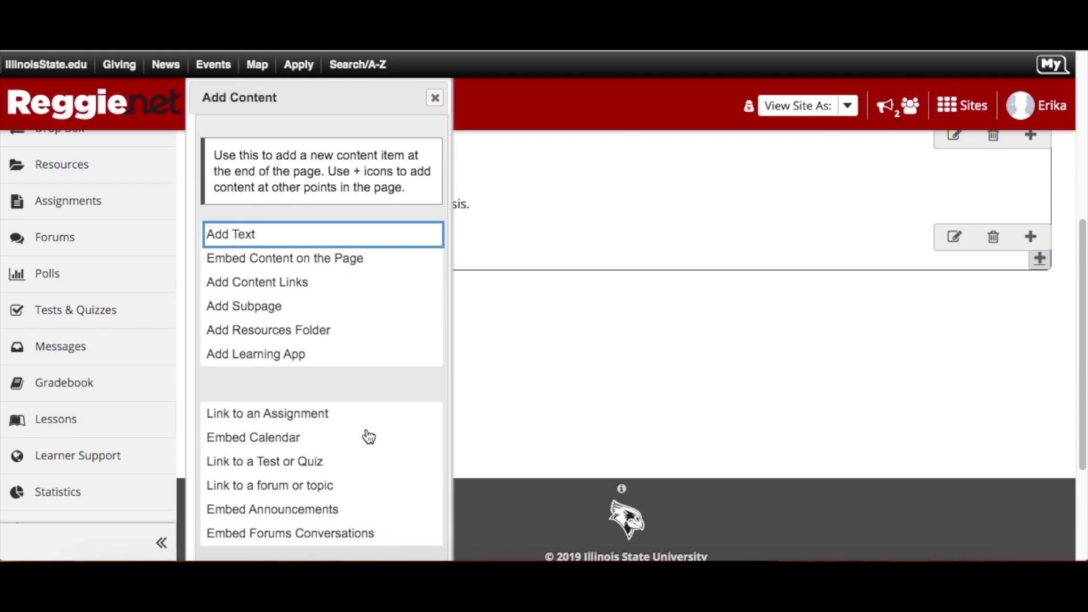
{"action": "left_click", "coordinate": [269, 487]}
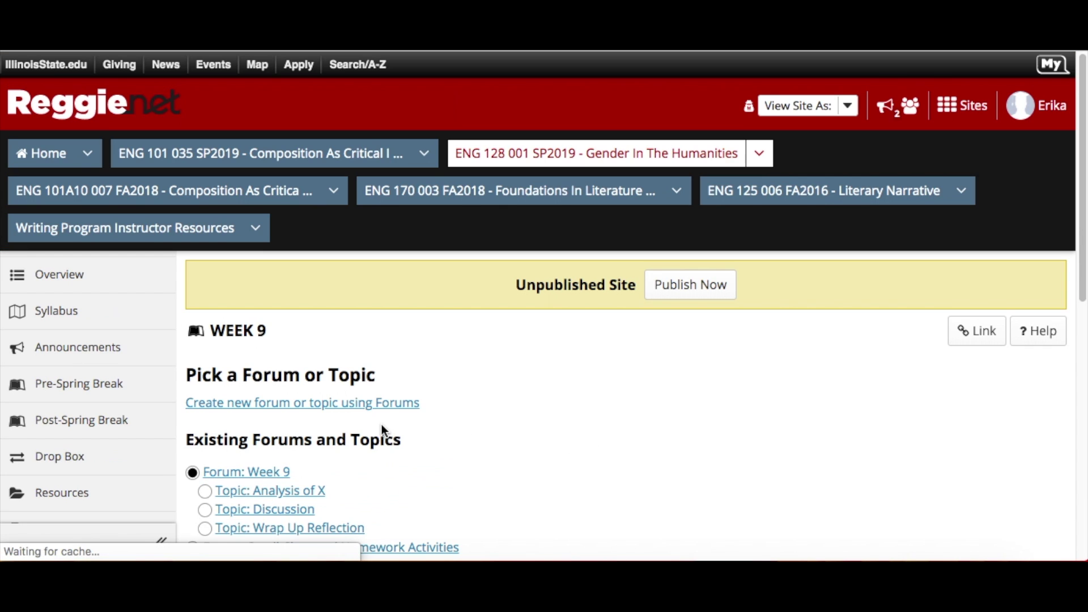
{"action": "scroll", "coordinate": [374, 431], "scroll_direction": "down", "scroll_amount": 1}
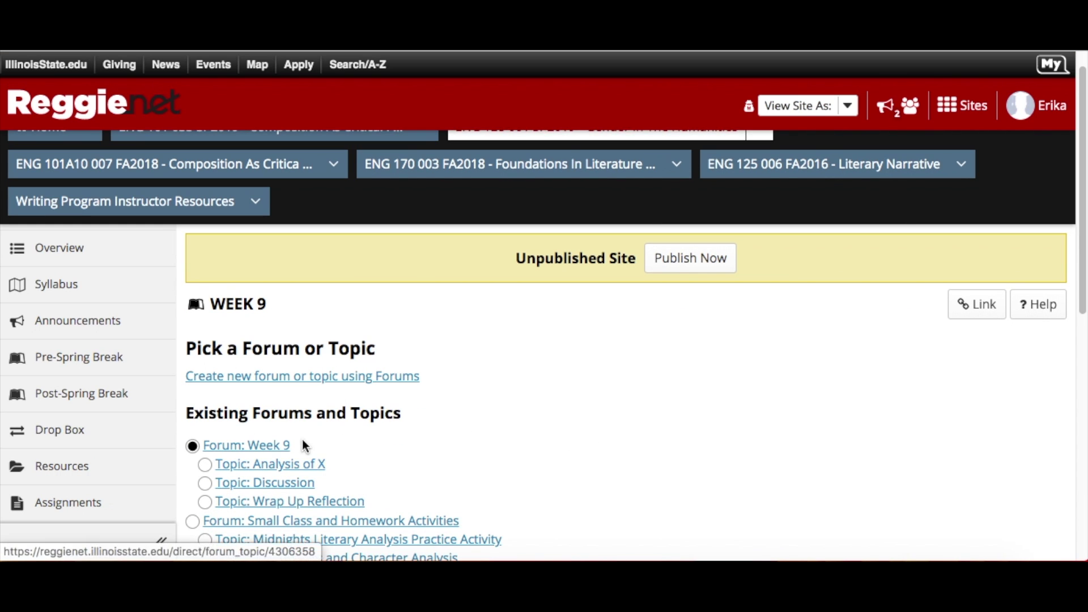
{"action": "left_click", "coordinate": [204, 465]}
{"action": "scroll", "coordinate": [391, 455], "scroll_direction": "down", "scroll_amount": 8}
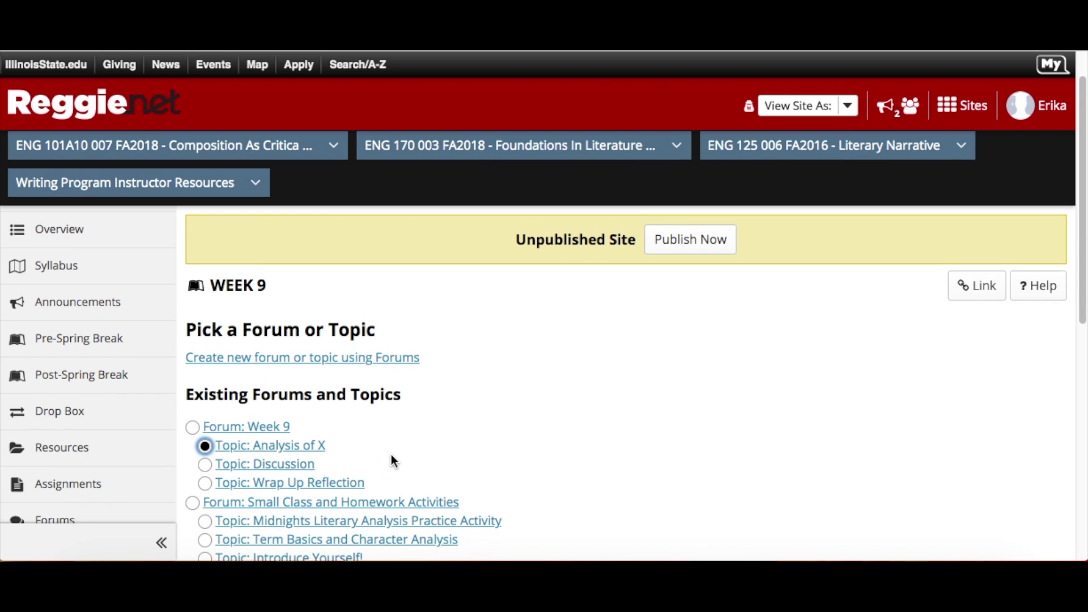
{"action": "left_click", "coordinate": [250, 414]}
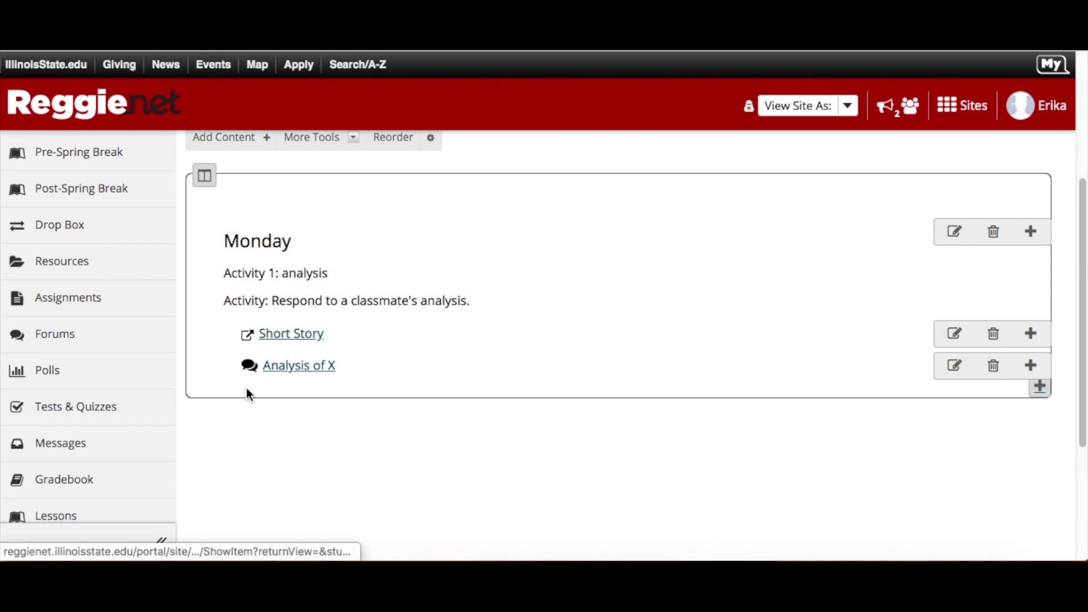
Open the Analysis of X link, show and hide the topic's full description, and return to the Week 9 page.
{"action": "left_click", "coordinate": [318, 375]}
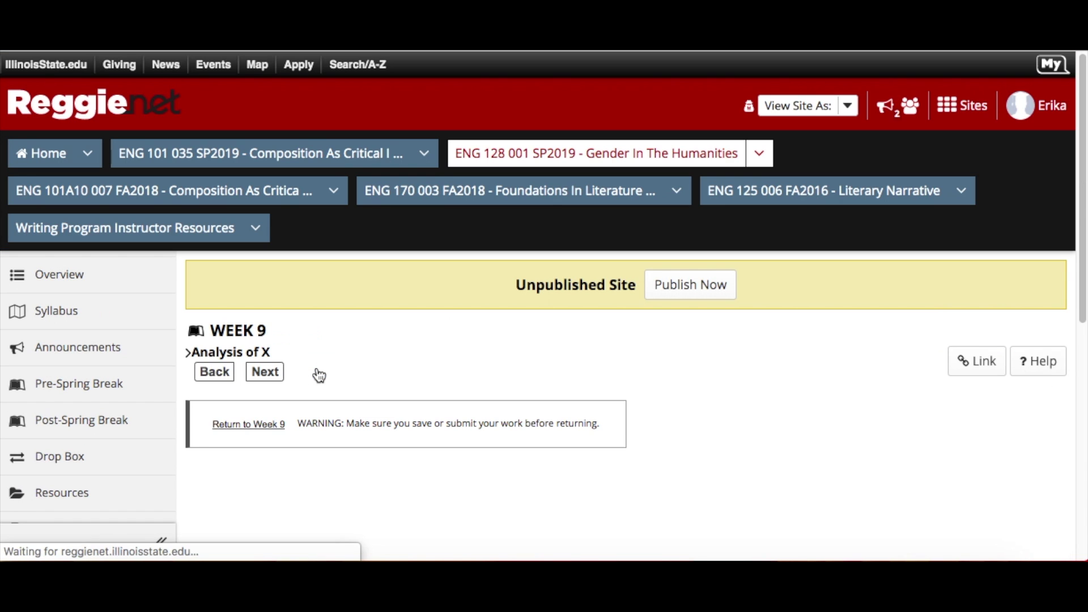
{"action": "scroll", "coordinate": [319, 374], "scroll_direction": "down", "scroll_amount": 5}
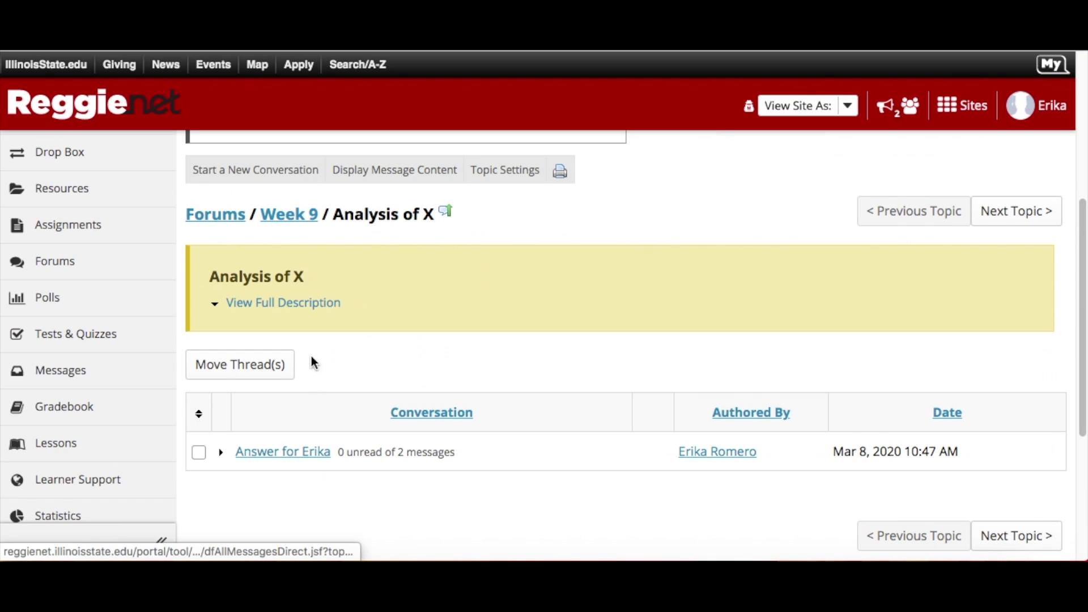
{"action": "left_click", "coordinate": [299, 311]}
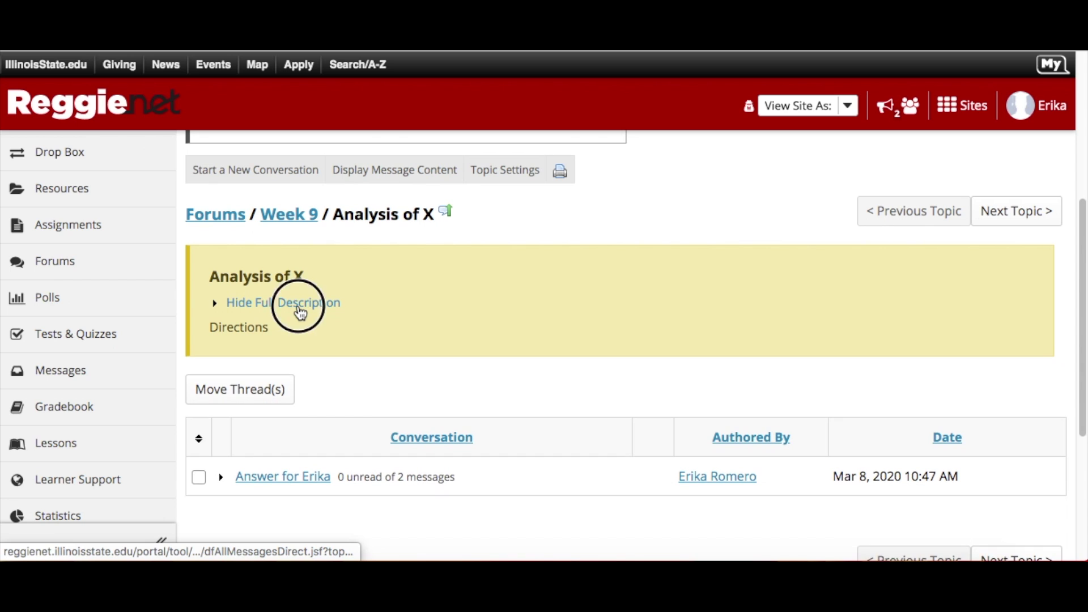
{"action": "left_click", "coordinate": [300, 314]}
{"action": "scroll", "coordinate": [255, 310], "scroll_direction": "up", "scroll_amount": 2}
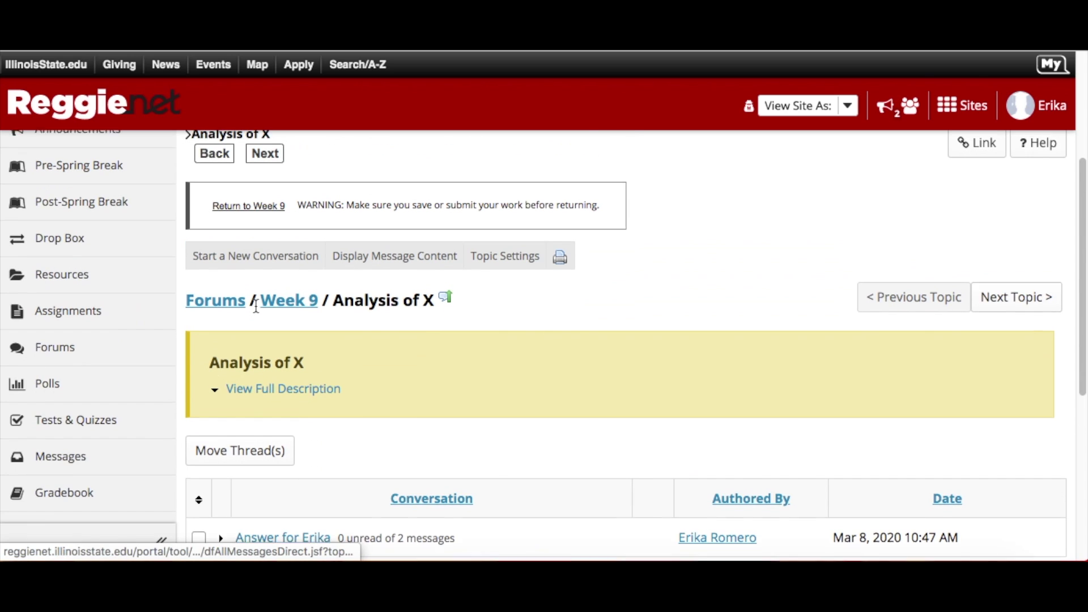
{"action": "scroll", "coordinate": [257, 306], "scroll_direction": "up", "scroll_amount": 4}
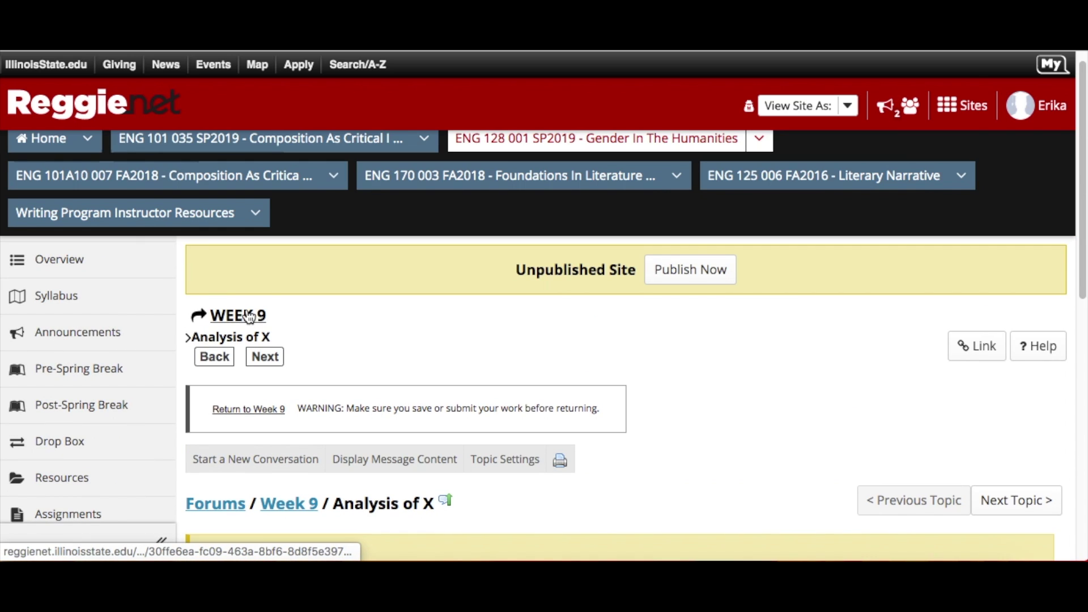
{"action": "left_click", "coordinate": [250, 316]}
{"action": "scroll", "coordinate": [283, 394], "scroll_direction": "down", "scroll_amount": 3}
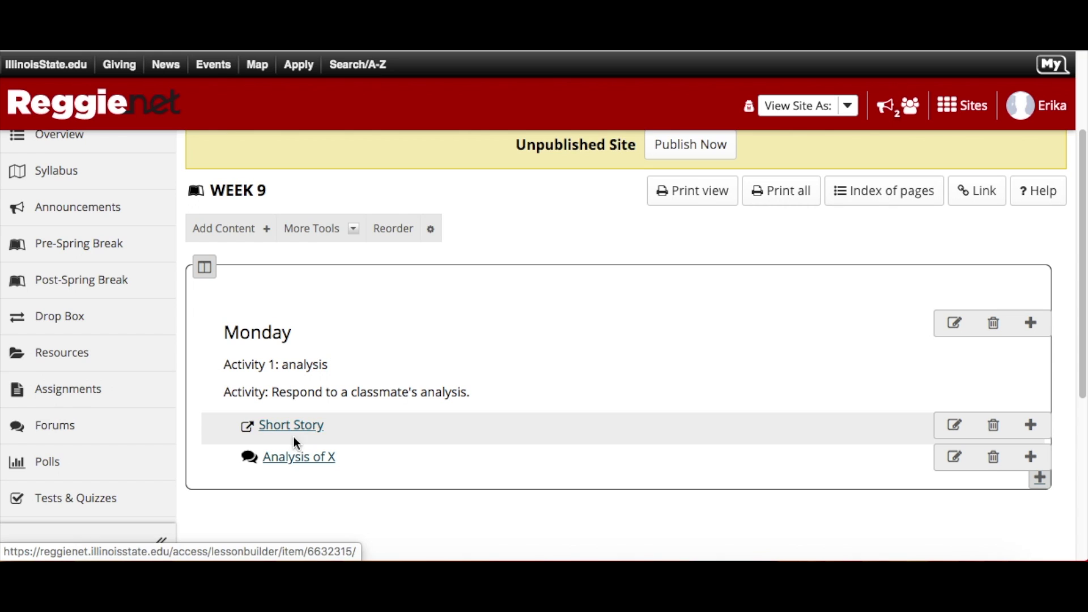
{"action": "scroll", "coordinate": [139, 363], "scroll_direction": "up", "scroll_amount": 3}
{"action": "scroll", "coordinate": [131, 362], "scroll_direction": "down", "scroll_amount": 2}
{"action": "scroll", "coordinate": [122, 377], "scroll_direction": "down", "scroll_amount": 1}
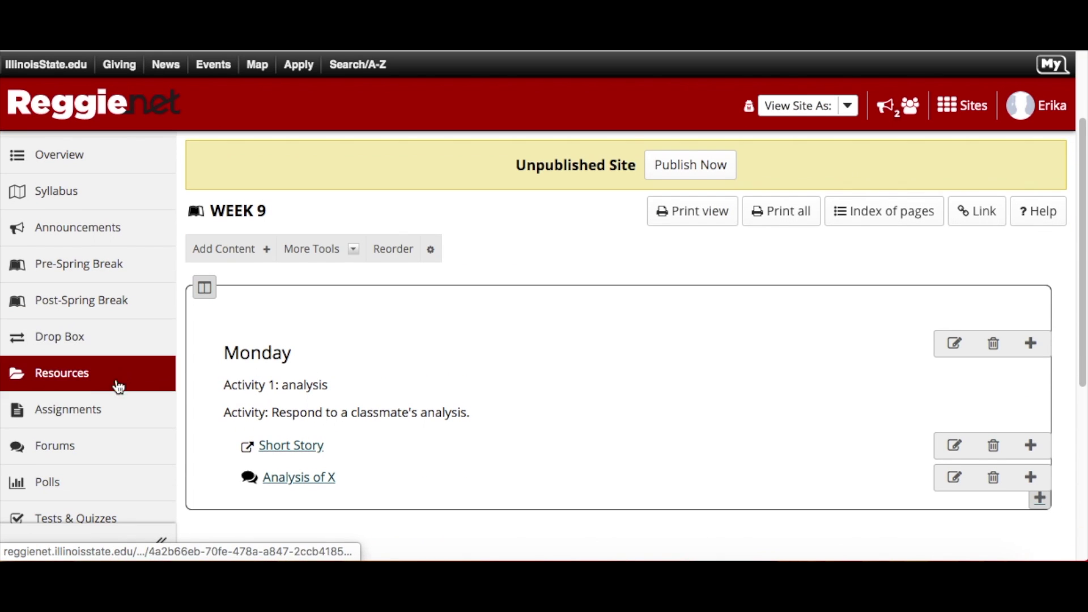
{"action": "scroll", "coordinate": [61, 335], "scroll_direction": "down", "scroll_amount": 3}
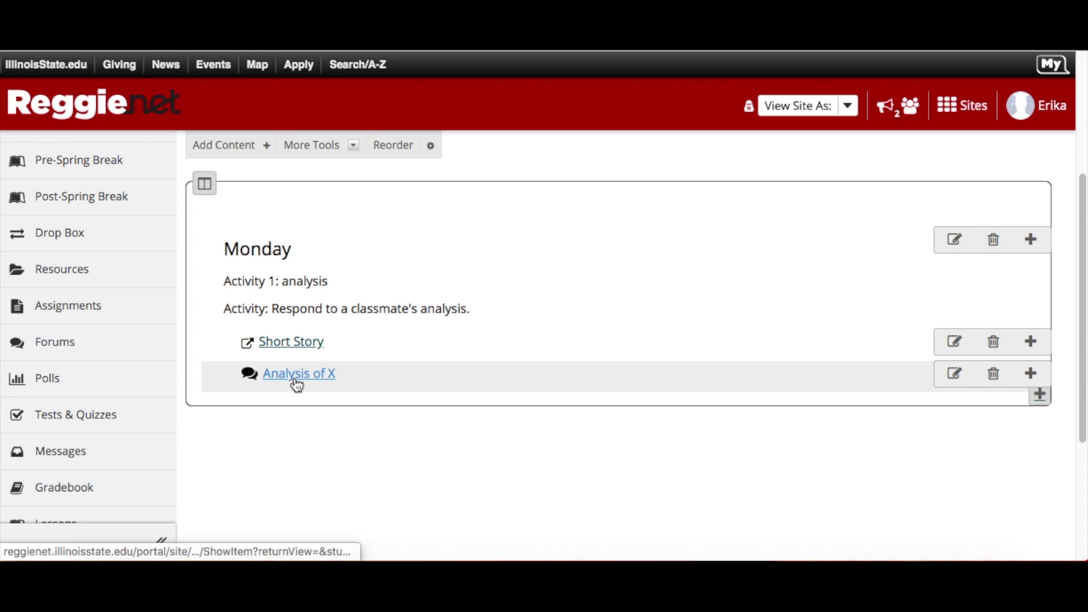
{"action": "scroll", "coordinate": [295, 377], "scroll_direction": "up", "scroll_amount": 1}
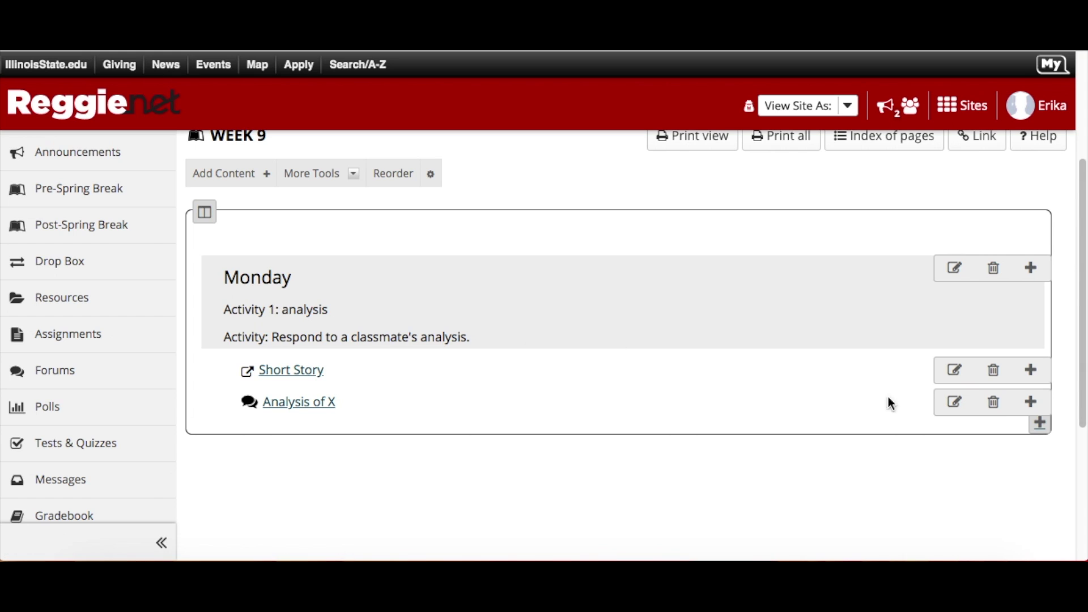
Open the Monday text item for editing, and leave it without changes.
{"action": "left_click", "coordinate": [956, 273]}
{"action": "scroll", "coordinate": [446, 458], "scroll_direction": "down", "scroll_amount": 5}
{"action": "left_click", "coordinate": [253, 460]}
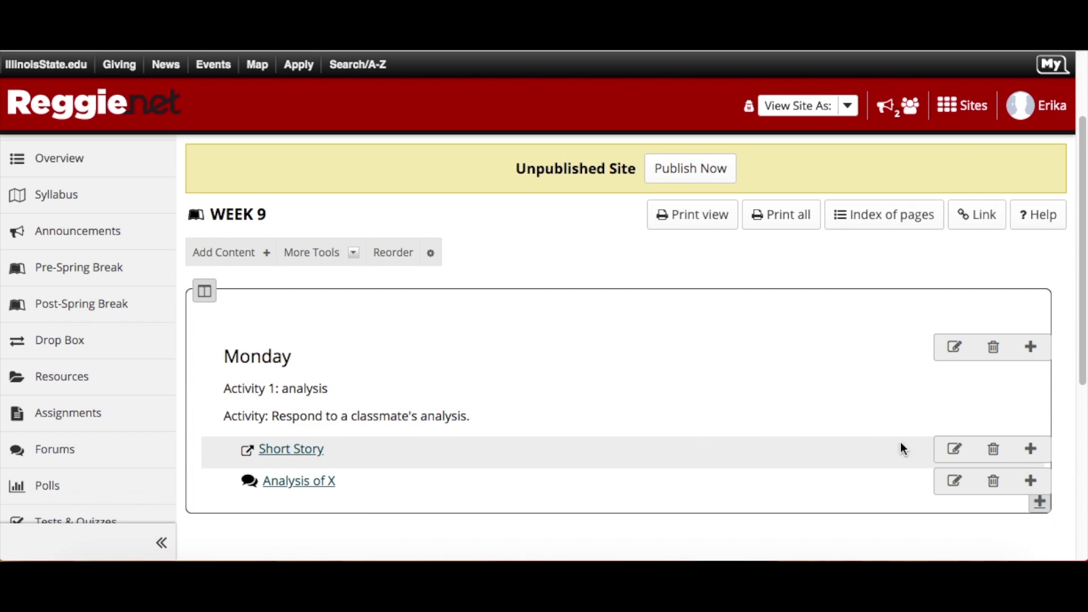
Try out the item description "fgdfgfd" on the Short Story link, and cancel the edit.
{"action": "left_click", "coordinate": [956, 450]}
{"action": "left_click", "coordinate": [385, 276]}
{"action": "type", "text": "fgdfgfd"}
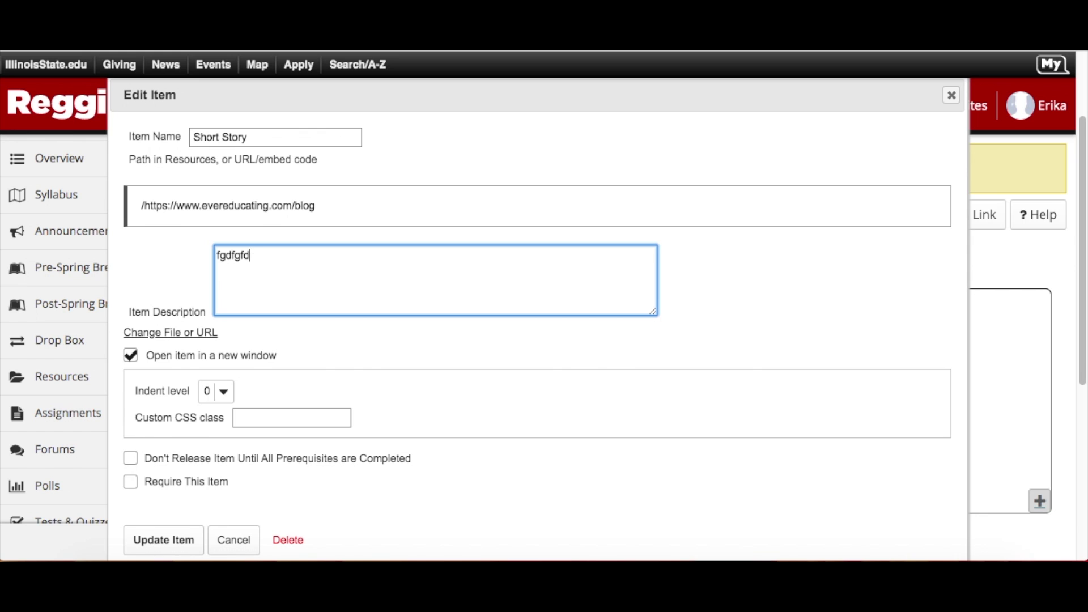
{"action": "key", "text": "BackSpace"}
{"action": "key", "text": "BackSpace"}
{"action": "scroll", "coordinate": [274, 462], "scroll_direction": "down", "scroll_amount": 2}
{"action": "left_click", "coordinate": [232, 436]}
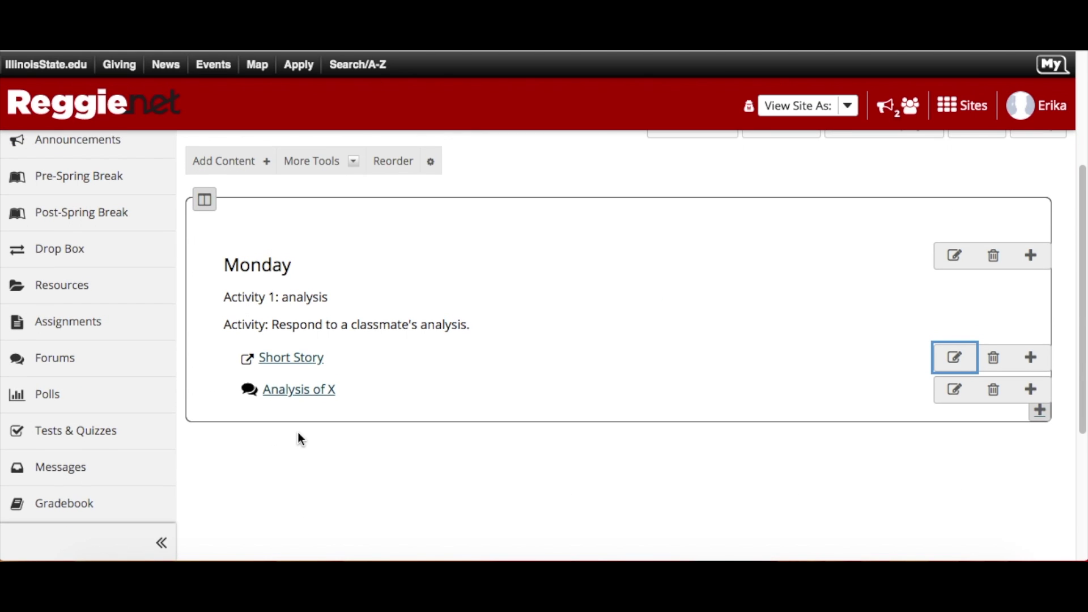
Look through the content types for the Week 9 page, check the existing assignments available for linking, and cancel.
{"action": "left_click", "coordinate": [265, 166]}
{"action": "scroll", "coordinate": [304, 366], "scroll_direction": "down", "scroll_amount": 2}
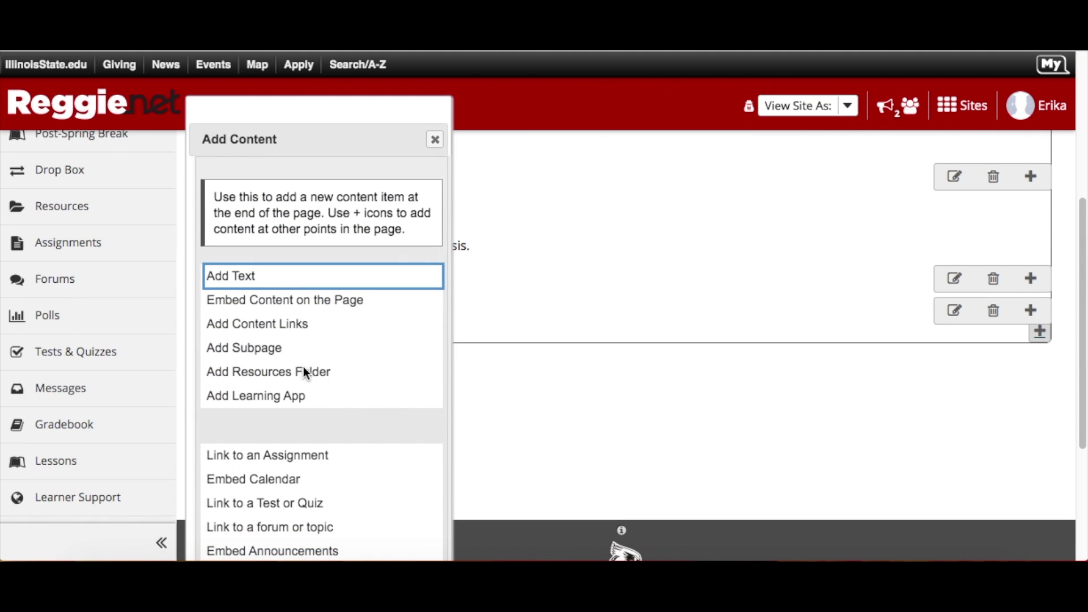
{"action": "scroll", "coordinate": [315, 449], "scroll_direction": "down", "scroll_amount": 2}
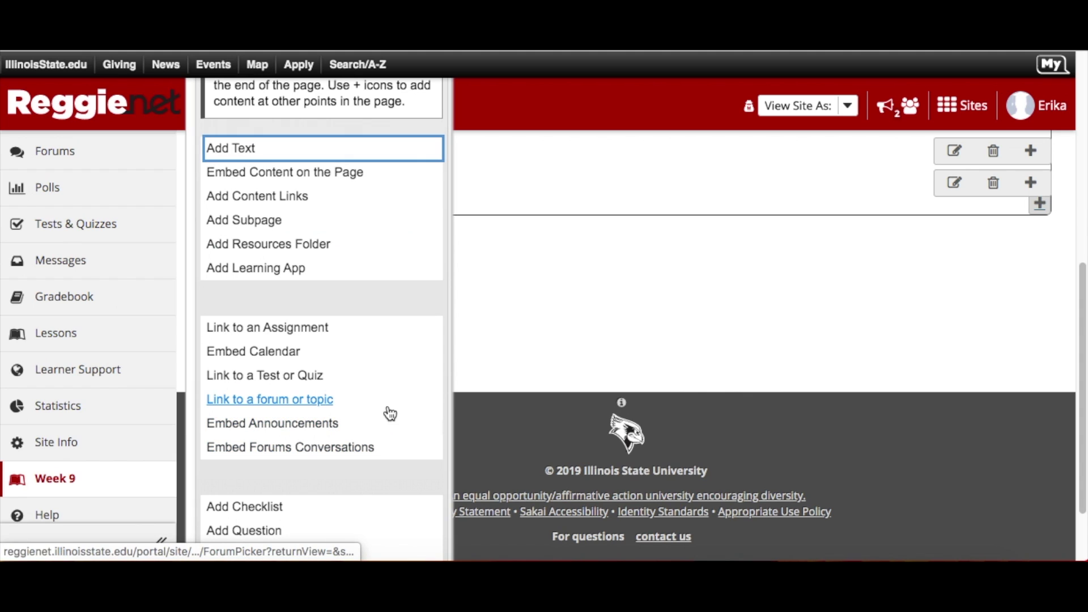
{"action": "scroll", "coordinate": [390, 411], "scroll_direction": "down", "scroll_amount": 2}
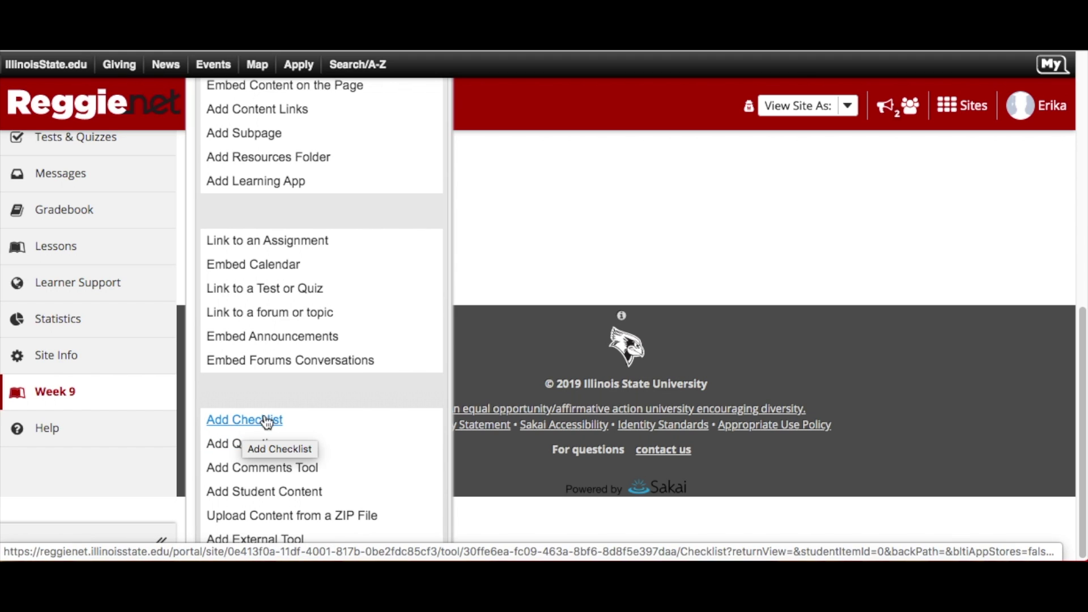
{"action": "scroll", "coordinate": [385, 404], "scroll_direction": "up", "scroll_amount": 3}
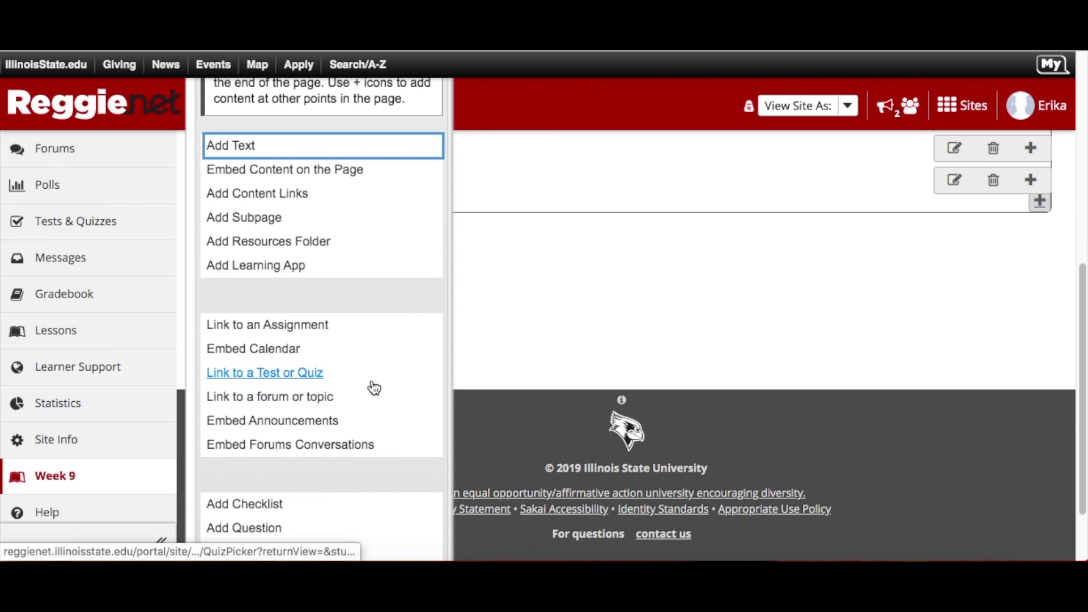
{"action": "left_click", "coordinate": [315, 334]}
{"action": "scroll", "coordinate": [316, 339], "scroll_direction": "down", "scroll_amount": 3}
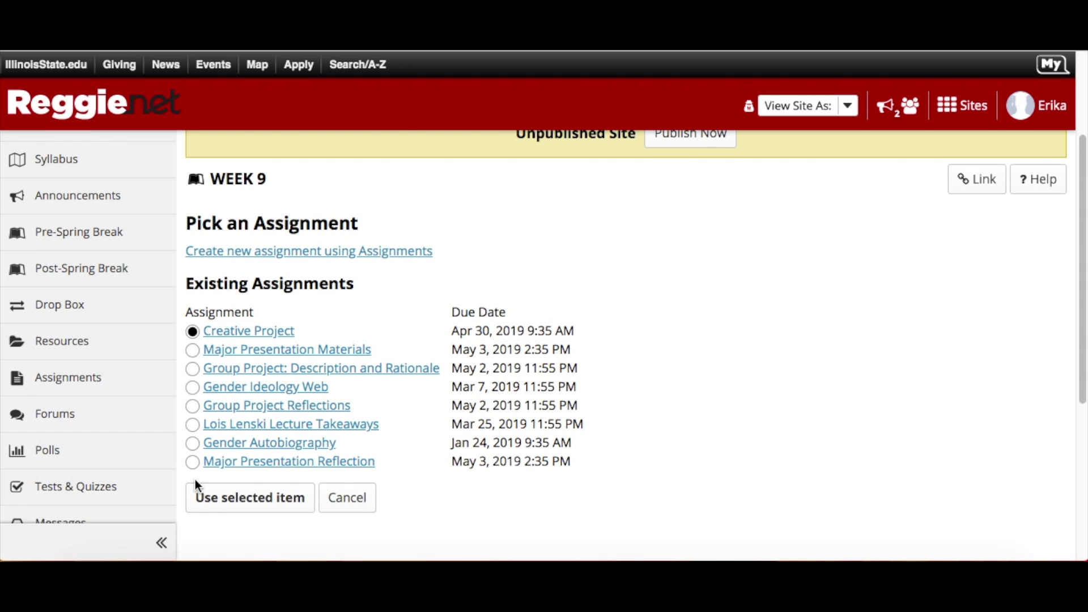
{"action": "left_click", "coordinate": [365, 513]}
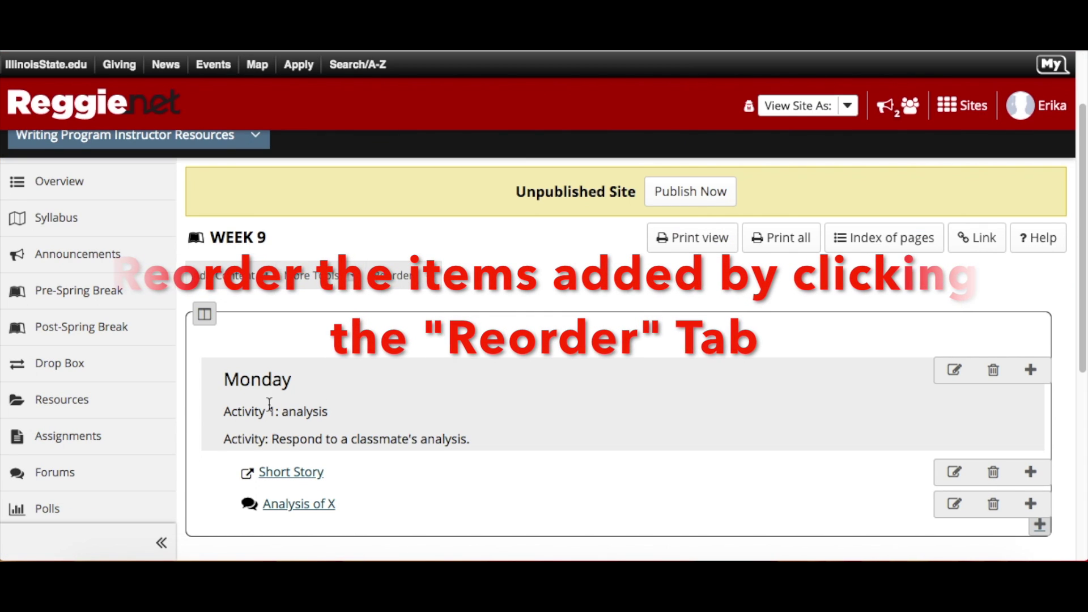
Open the Pre-Spring Break page and examine how its introduction, Week 1 and Week 2 sections arrange homework text and links.
{"action": "left_click", "coordinate": [98, 319]}
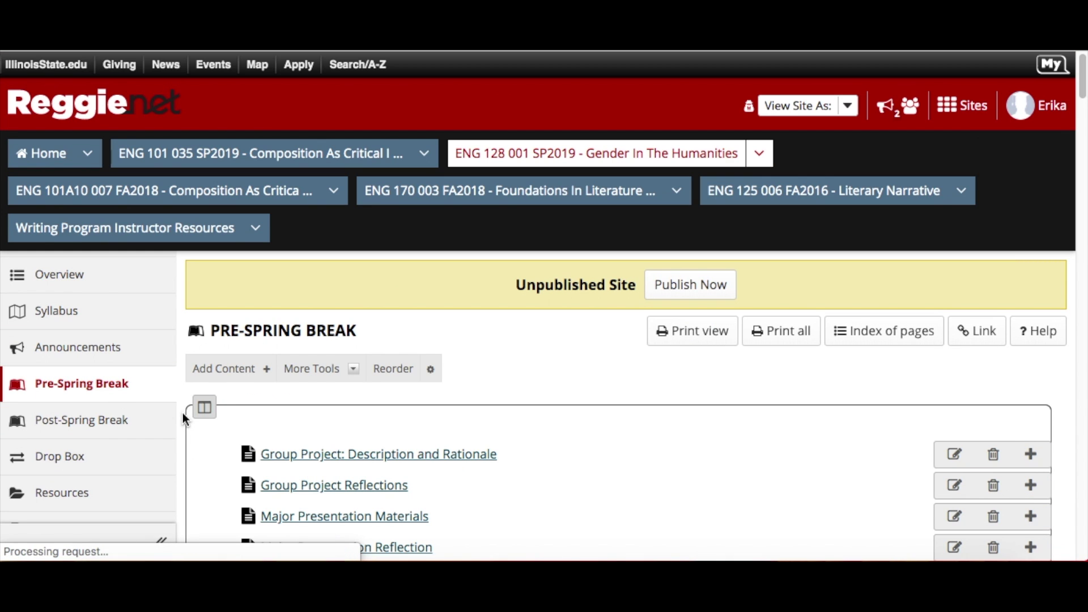
{"action": "scroll", "coordinate": [206, 447], "scroll_direction": "down", "scroll_amount": 3}
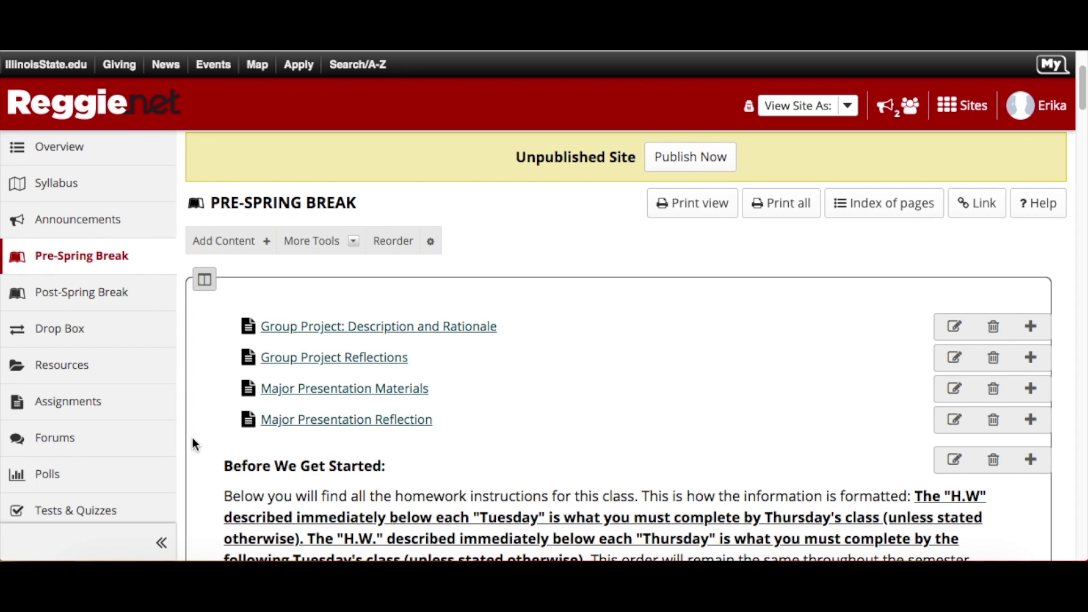
{"action": "scroll", "coordinate": [281, 373], "scroll_direction": "down", "scroll_amount": 4}
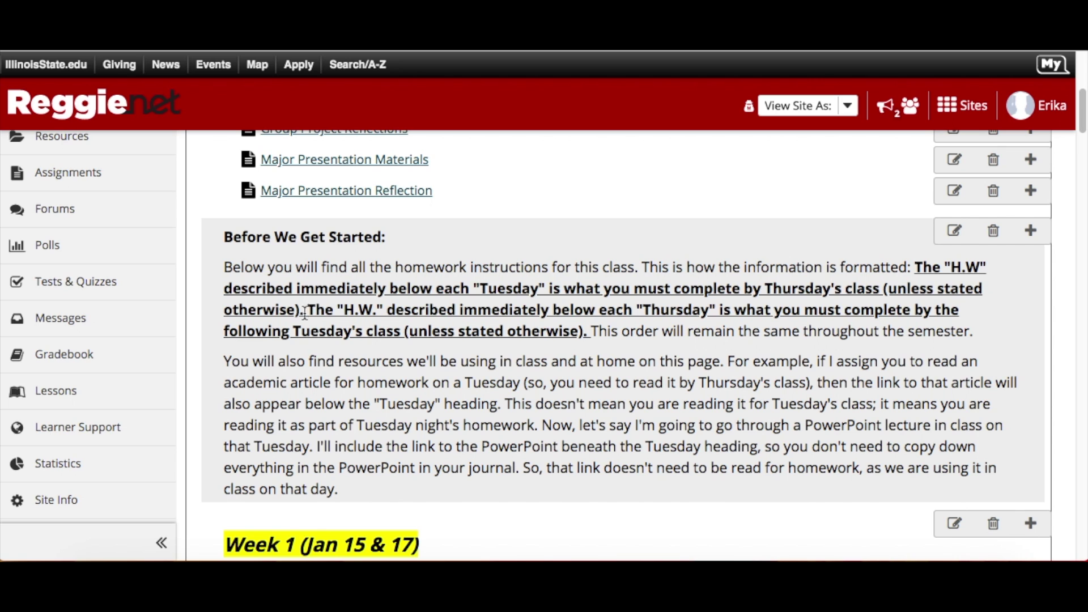
{"action": "scroll", "coordinate": [241, 395], "scroll_direction": "down", "scroll_amount": 5}
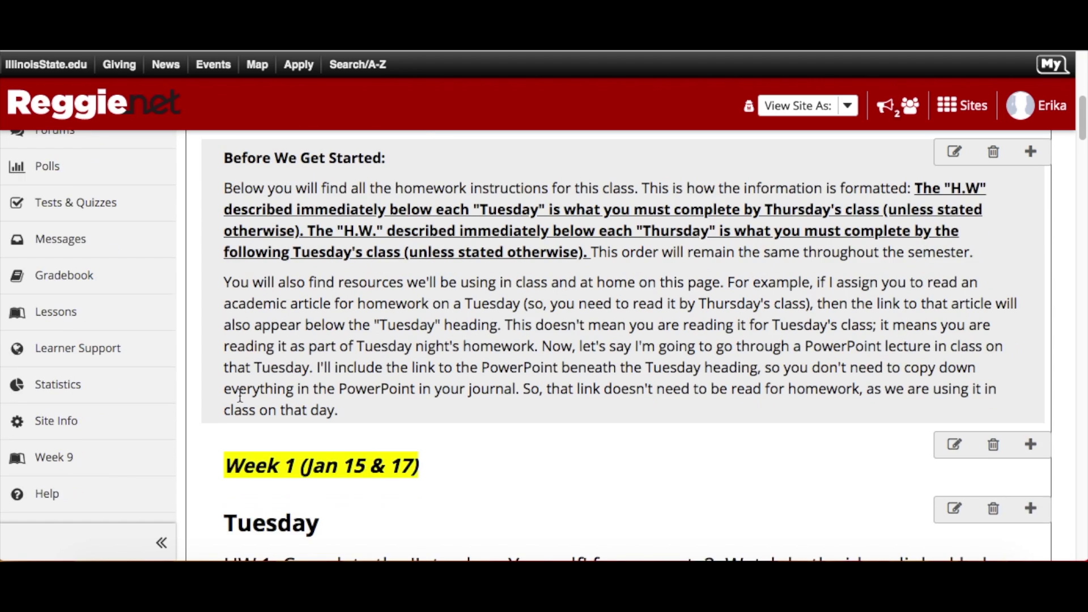
{"action": "scroll", "coordinate": [234, 407], "scroll_direction": "down", "scroll_amount": 2}
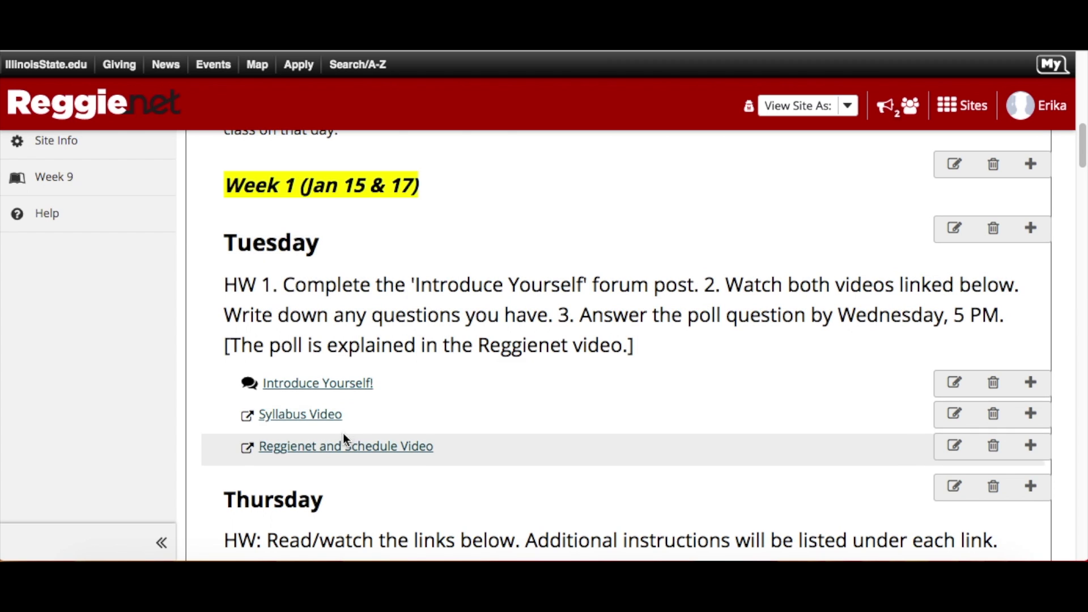
{"action": "scroll", "coordinate": [227, 419], "scroll_direction": "down", "scroll_amount": 3}
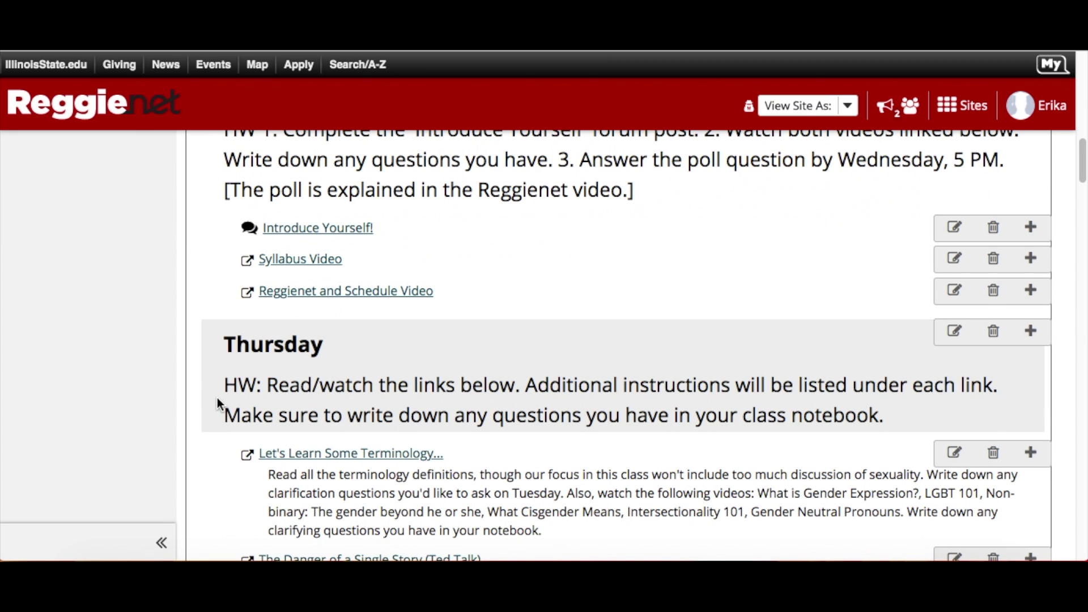
{"action": "scroll", "coordinate": [219, 404], "scroll_direction": "down", "scroll_amount": 3}
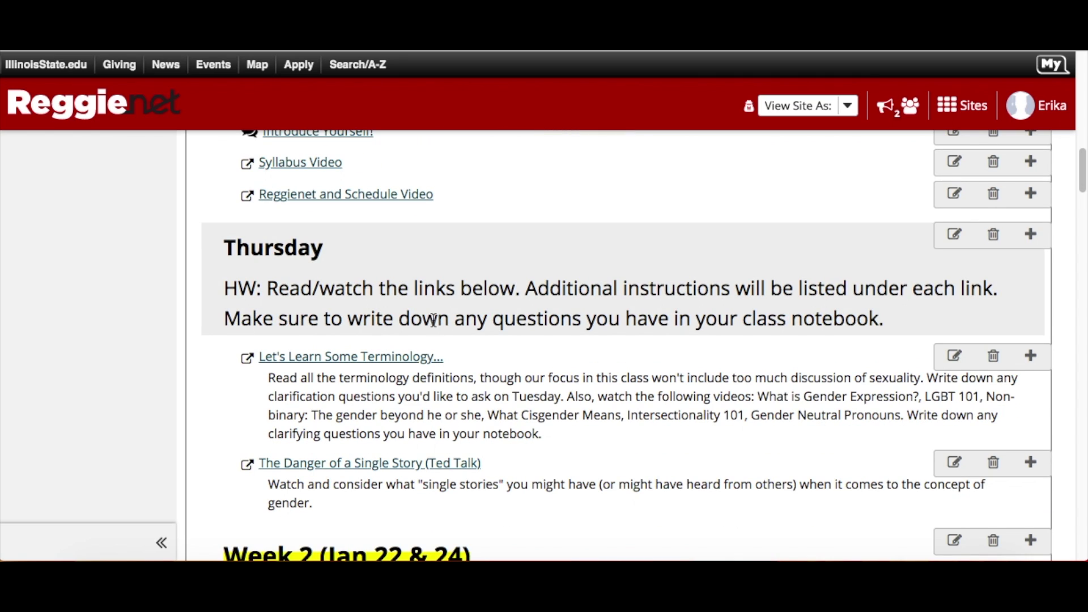
{"action": "scroll", "coordinate": [369, 335], "scroll_direction": "down", "scroll_amount": 3}
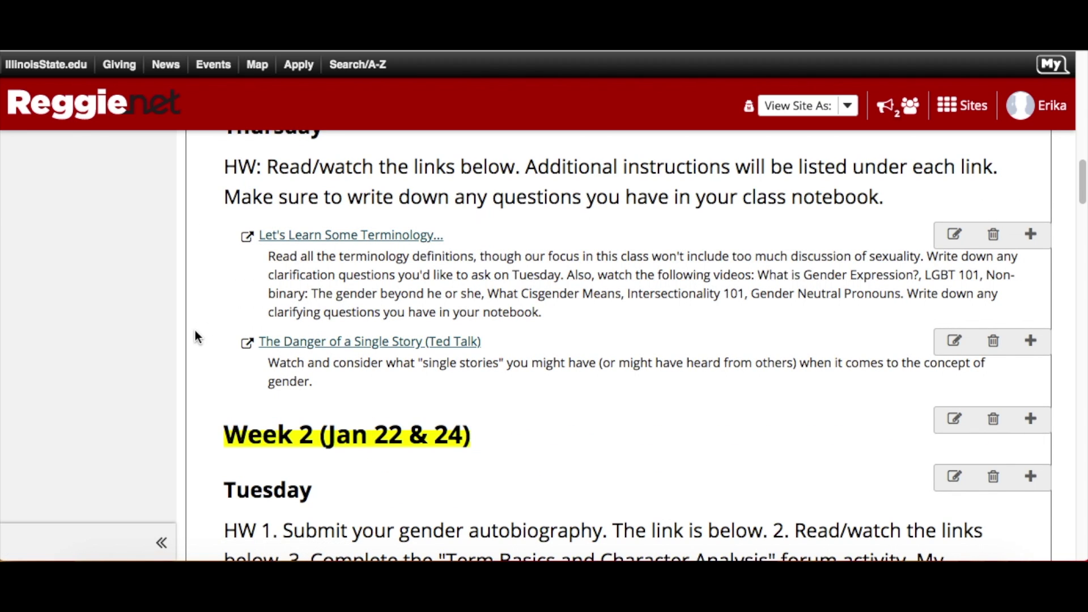
{"action": "scroll", "coordinate": [195, 337], "scroll_direction": "down", "scroll_amount": 6}
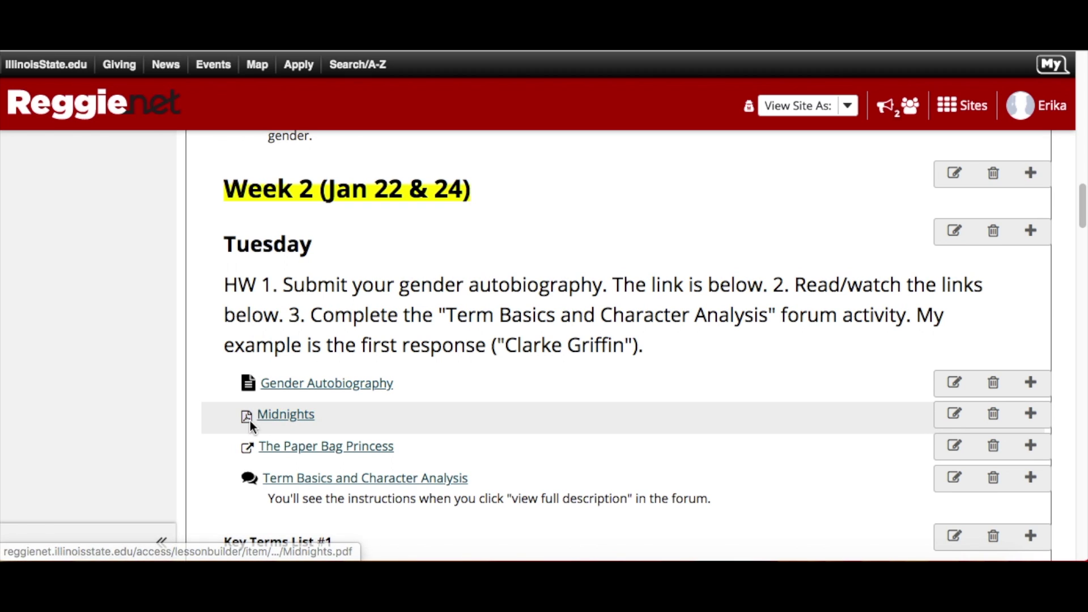
{"action": "scroll", "coordinate": [301, 419], "scroll_direction": "down", "scroll_amount": 1}
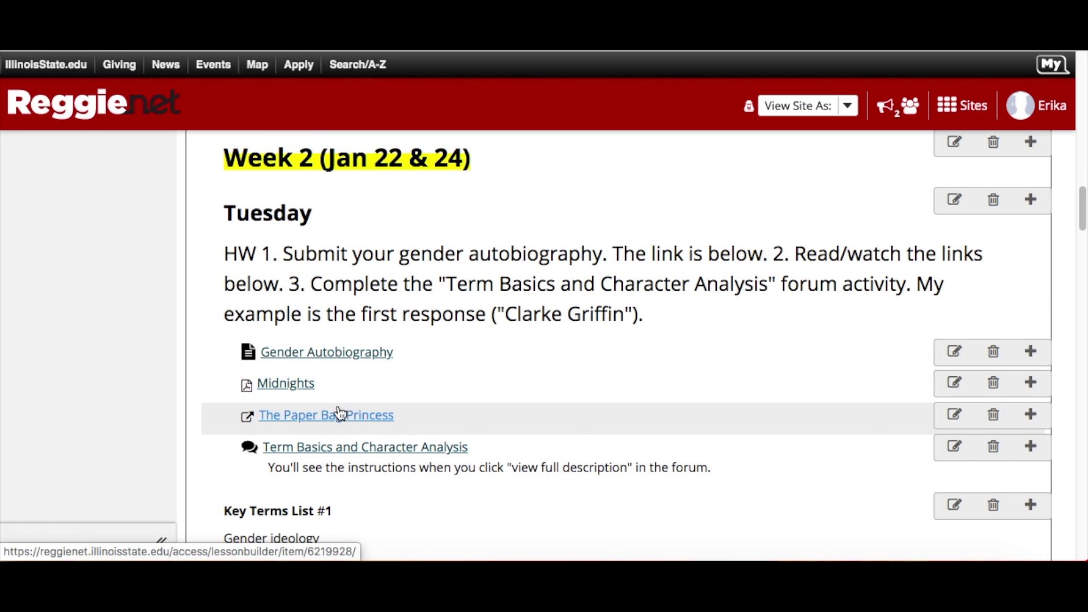
{"action": "scroll", "coordinate": [344, 412], "scroll_direction": "down", "scroll_amount": 1}
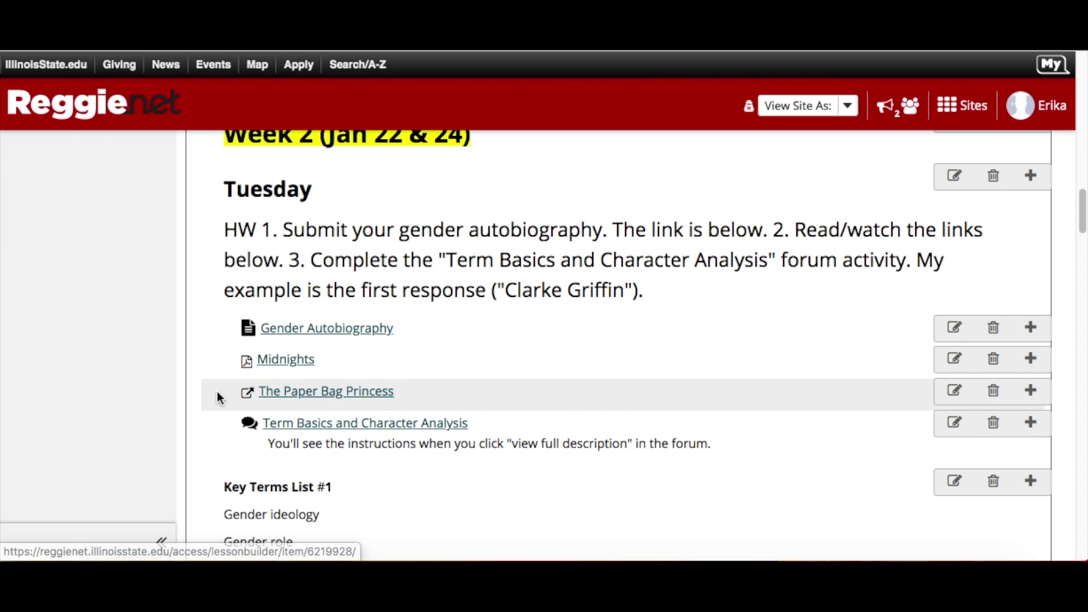
Examine how the Week 2, Week 3 and Week 4 sections of the Pre-Spring Break page arrange homework text, classwork and links.
{"action": "scroll", "coordinate": [214, 396], "scroll_direction": "down", "scroll_amount": 5}
{"action": "scroll", "coordinate": [214, 396], "scroll_direction": "down", "scroll_amount": 7}
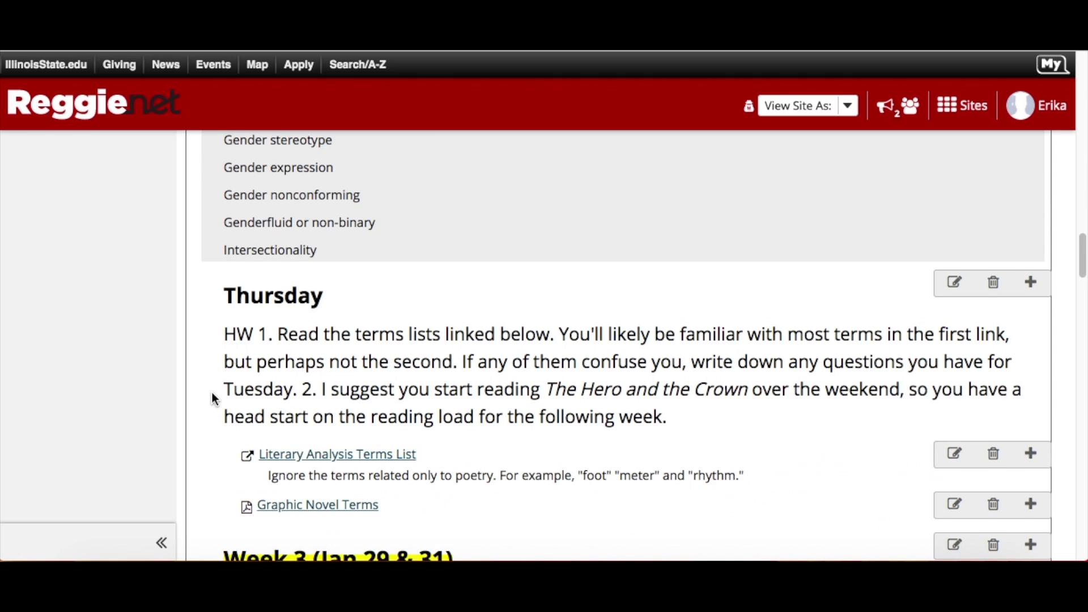
{"action": "scroll", "coordinate": [214, 396], "scroll_direction": "down", "scroll_amount": 3}
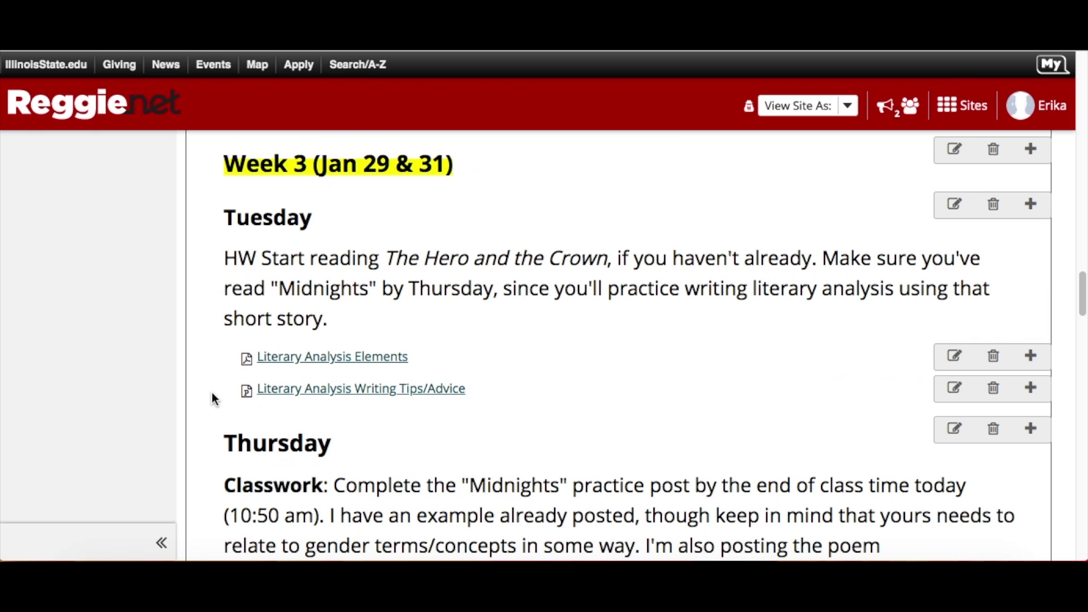
{"action": "scroll", "coordinate": [213, 399], "scroll_direction": "down", "scroll_amount": 12}
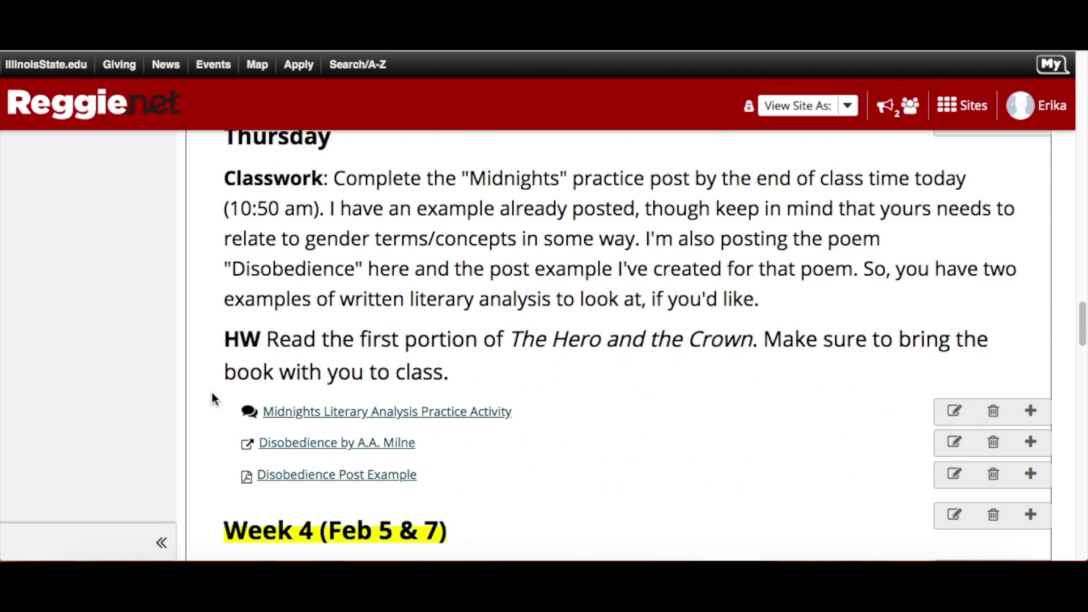
{"action": "scroll", "coordinate": [214, 398], "scroll_direction": "up", "scroll_amount": 20}
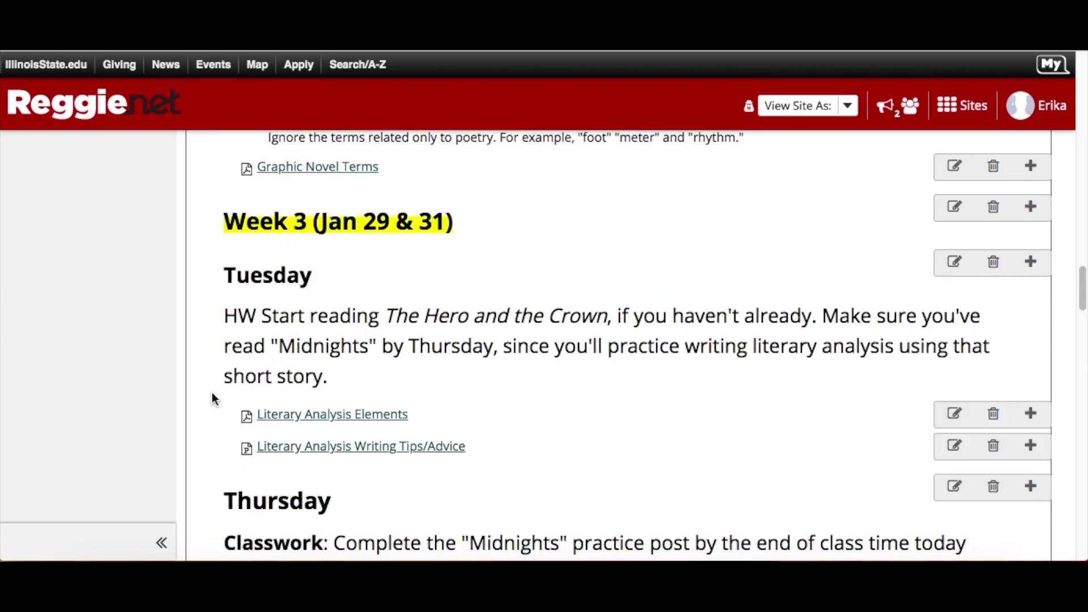
{"action": "scroll", "coordinate": [213, 398], "scroll_direction": "down", "scroll_amount": 5}
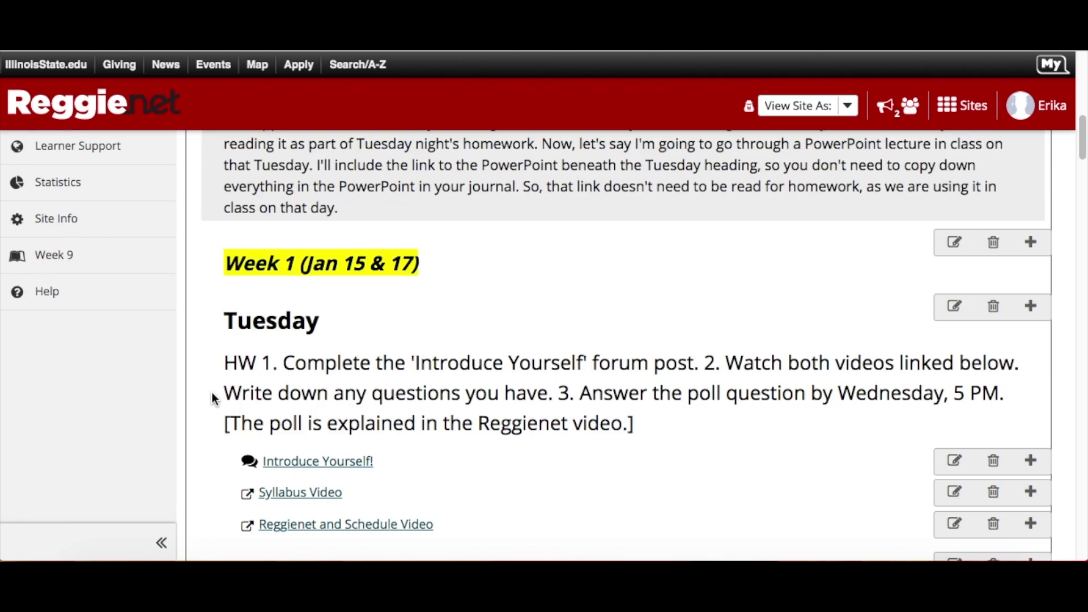
Open the Week 9 page and compare its layout with the weekly sections on the Post-Spring Break page.
{"action": "left_click", "coordinate": [142, 257]}
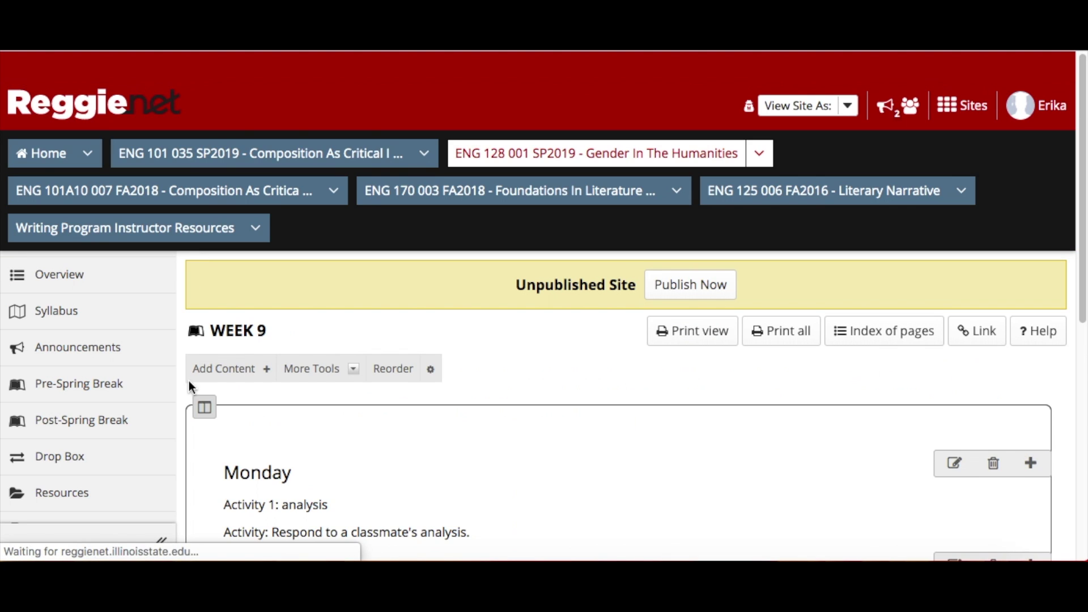
{"action": "scroll", "coordinate": [189, 391], "scroll_direction": "down", "scroll_amount": 2}
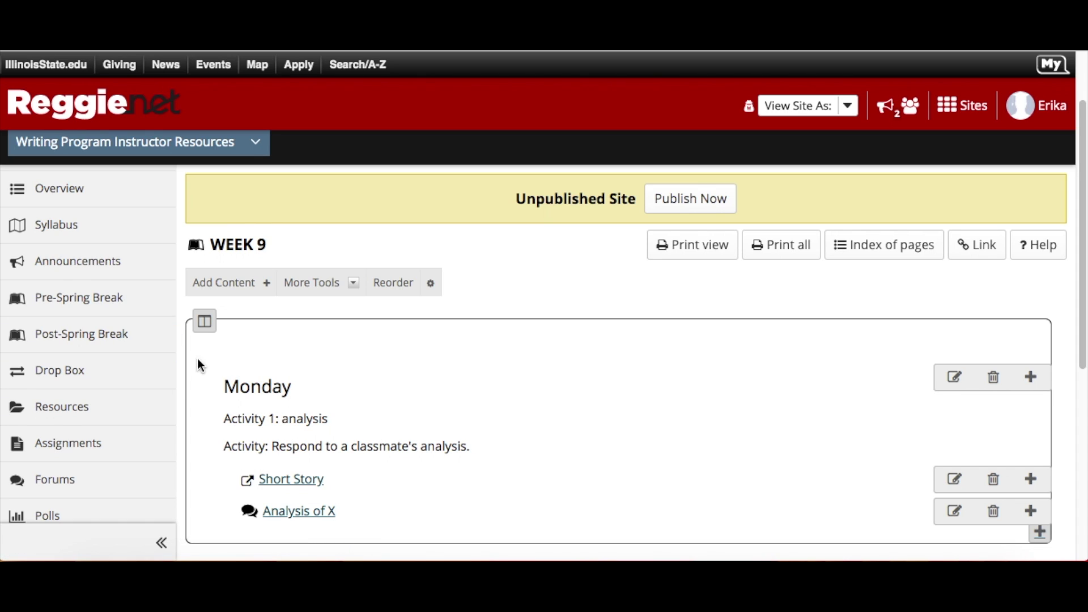
{"action": "left_click", "coordinate": [57, 335]}
{"action": "scroll", "coordinate": [209, 382], "scroll_direction": "down", "scroll_amount": 5}
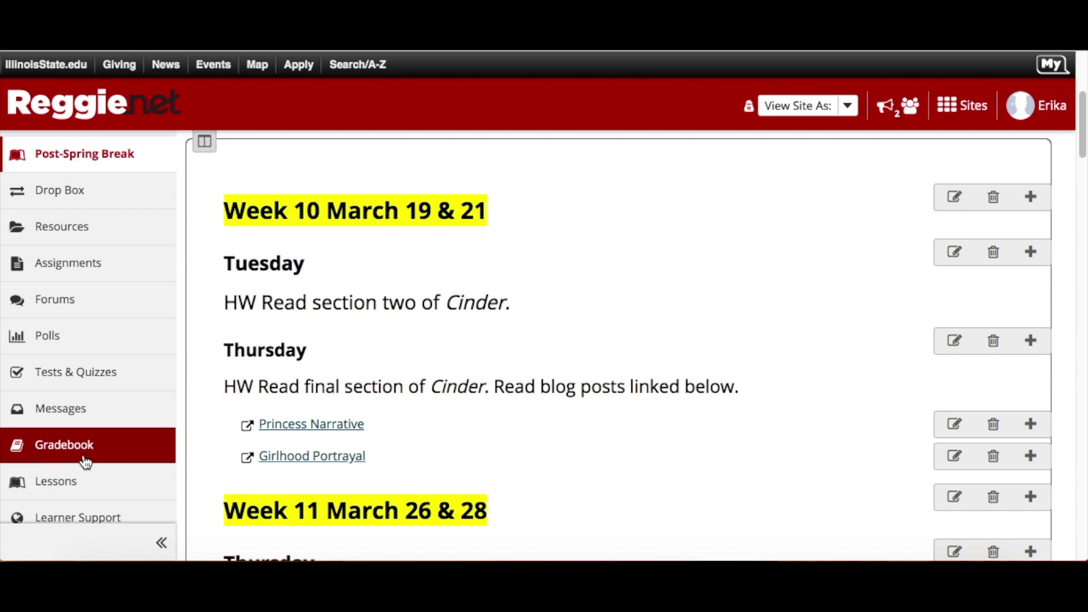
Open the empty Lessons page, view its additional page tools, and close the list without choosing one.
{"action": "left_click", "coordinate": [78, 493]}
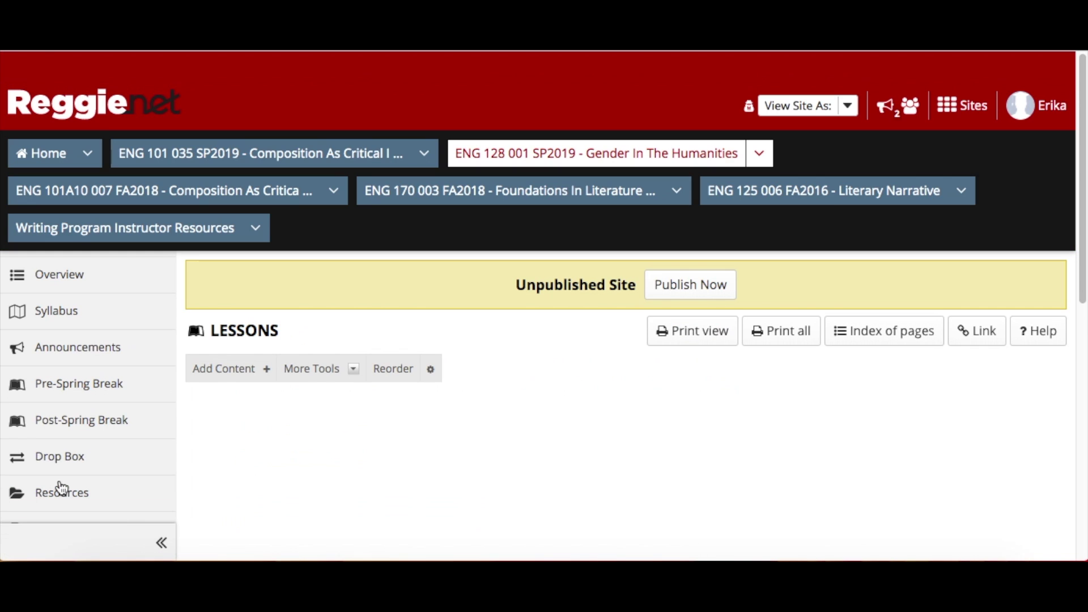
{"action": "left_click", "coordinate": [345, 372]}
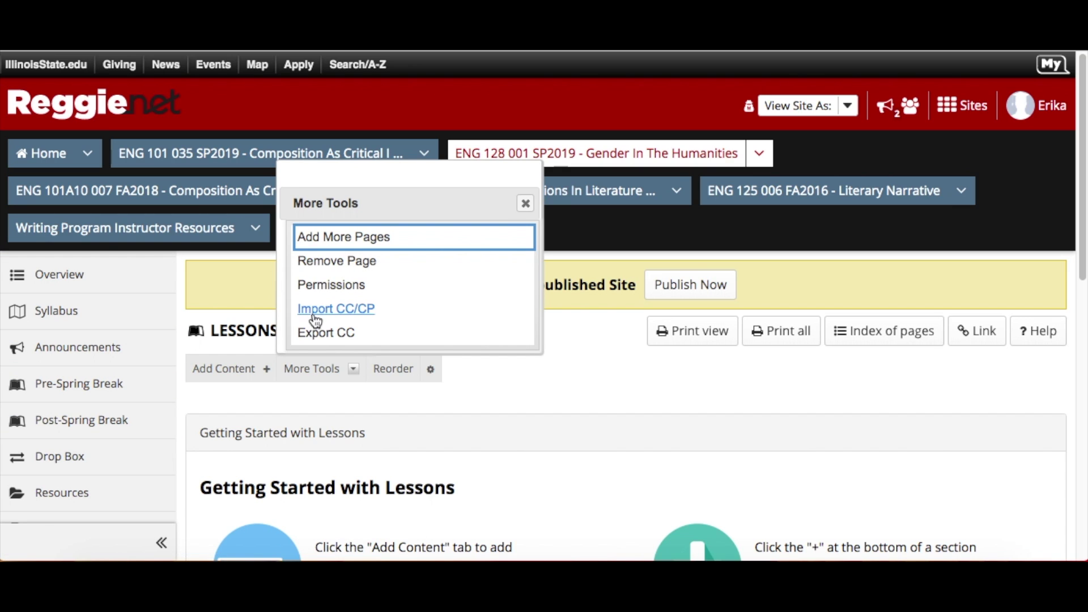
{"action": "left_click", "coordinate": [510, 383]}
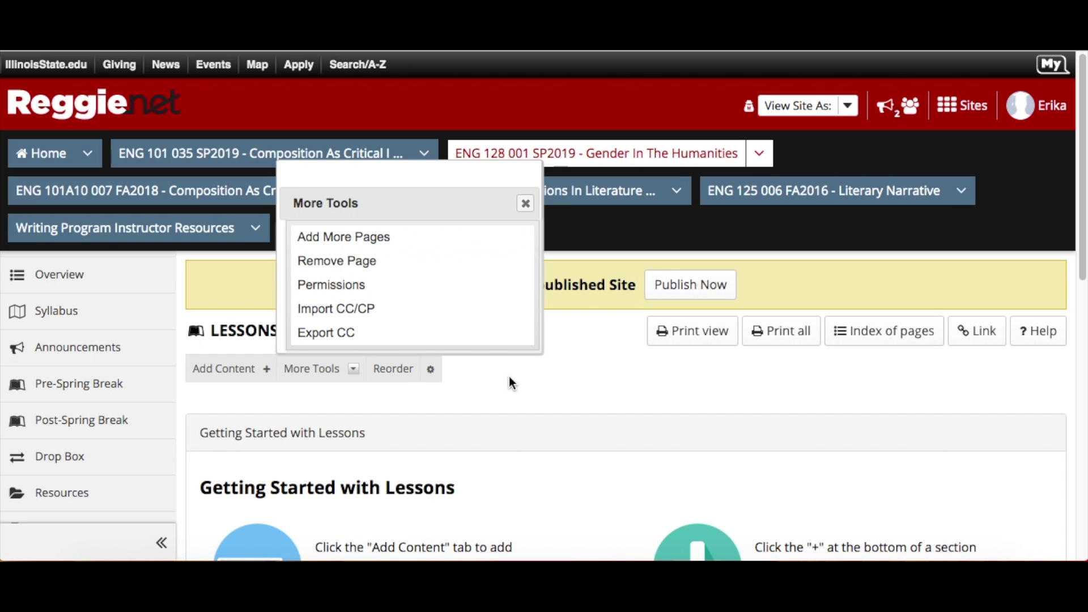
{"action": "left_click", "coordinate": [526, 203]}
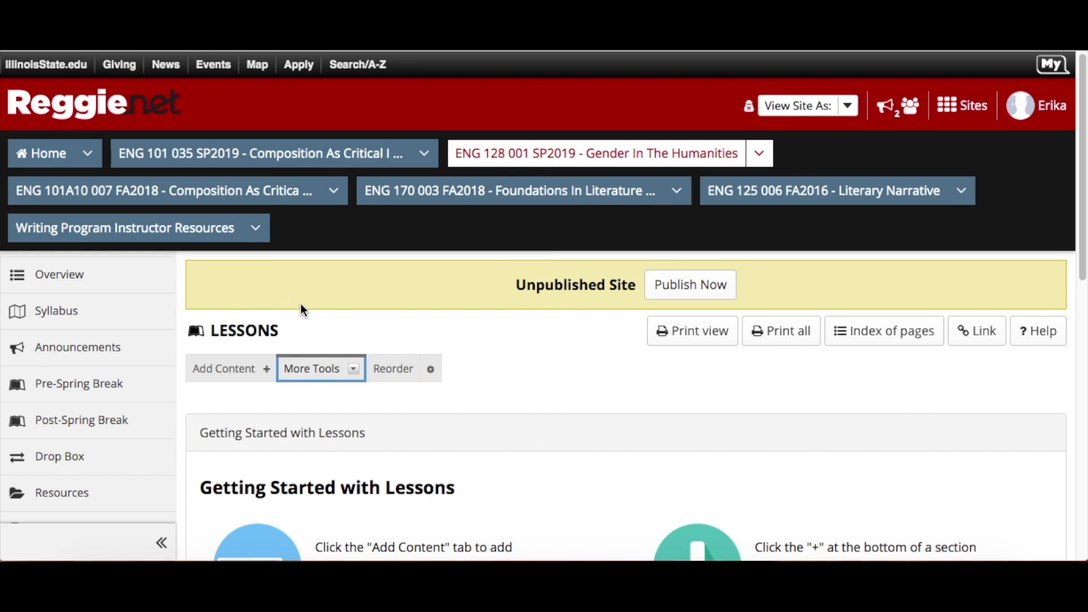
{"action": "left_click", "coordinate": [505, 369]}
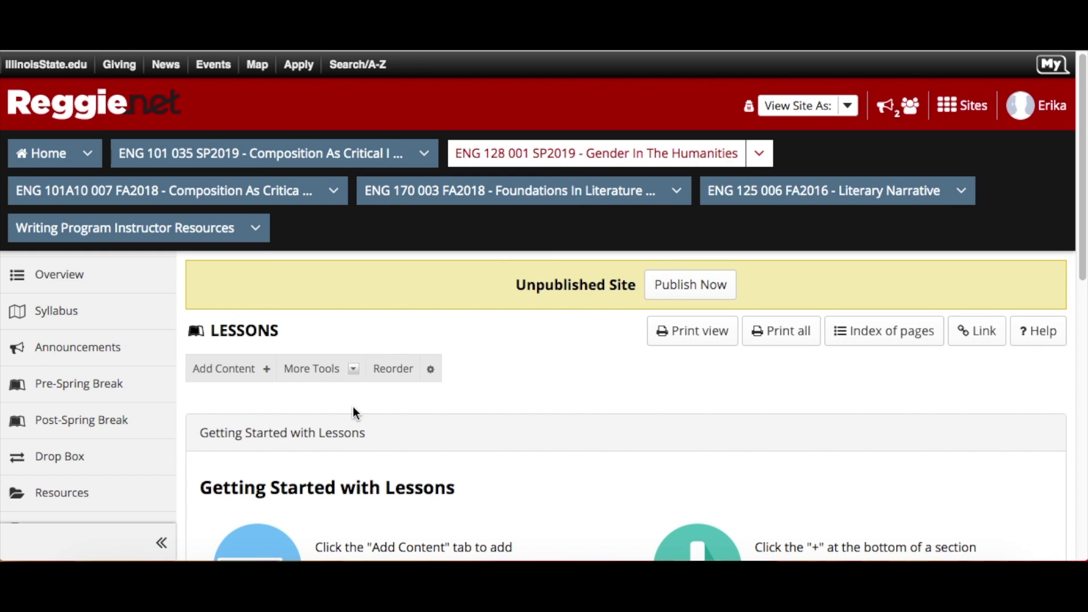
Open the tool management for the site in Site Info and select the Blogs tool for adding.
{"action": "scroll", "coordinate": [340, 414], "scroll_direction": "down", "scroll_amount": 10}
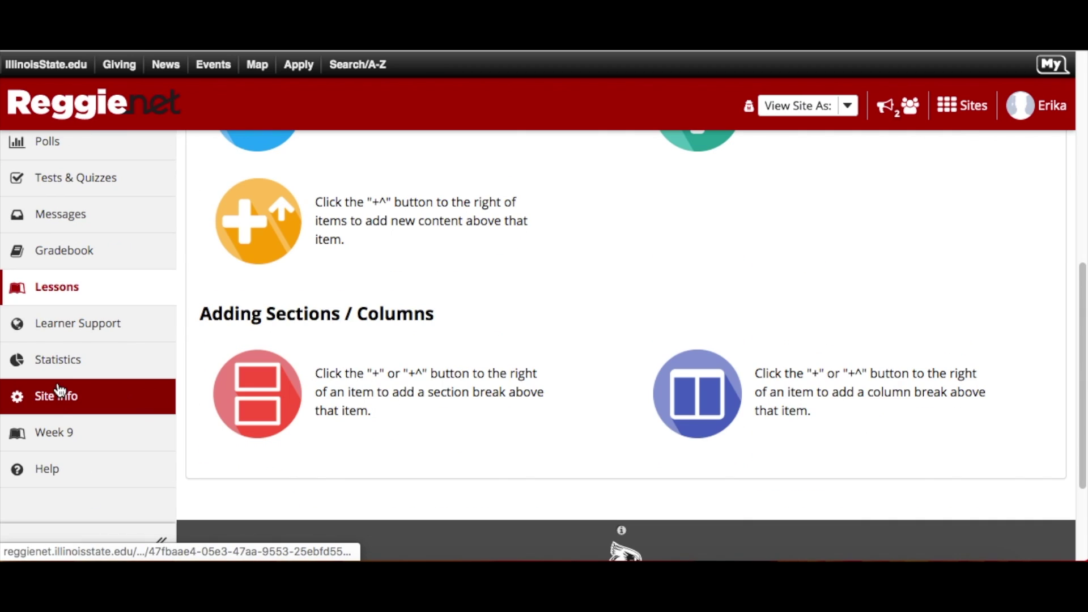
{"action": "left_click", "coordinate": [60, 392]}
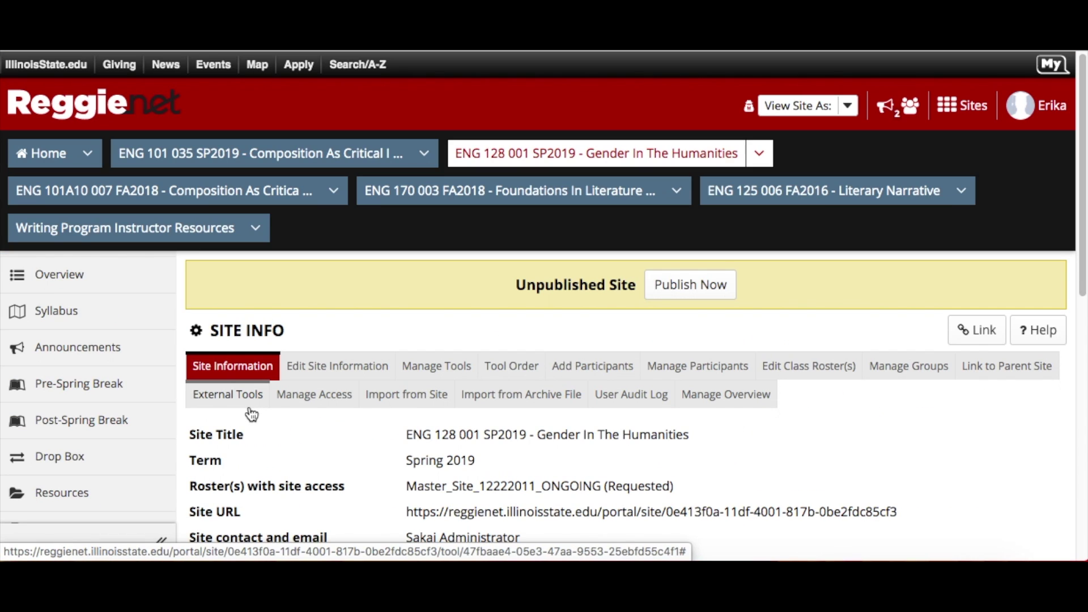
{"action": "left_click", "coordinate": [426, 377]}
{"action": "scroll", "coordinate": [433, 363], "scroll_direction": "down", "scroll_amount": 2}
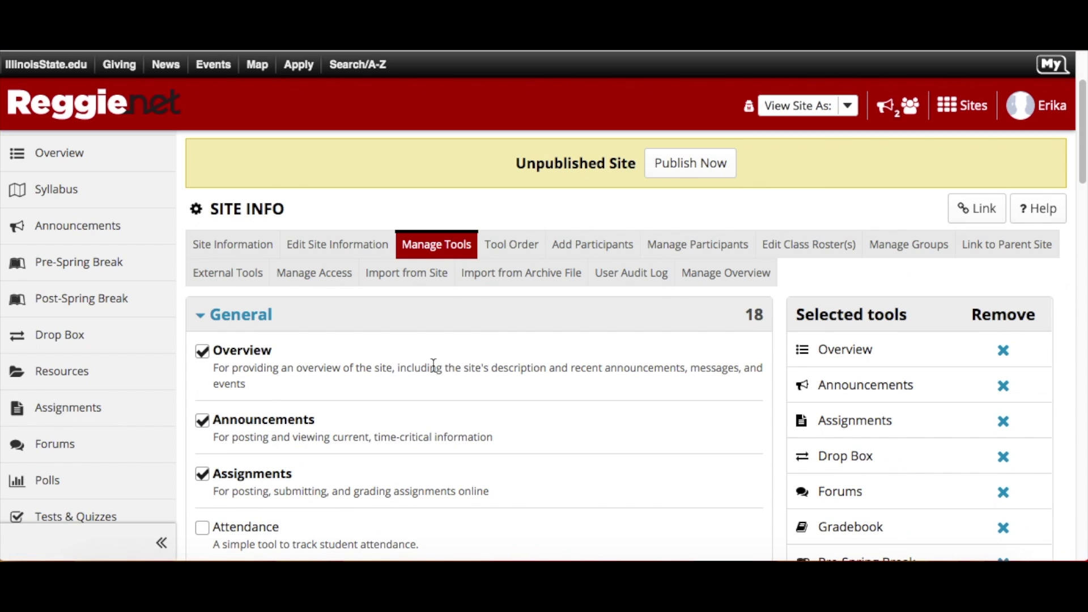
{"action": "scroll", "coordinate": [433, 365], "scroll_direction": "down", "scroll_amount": 3}
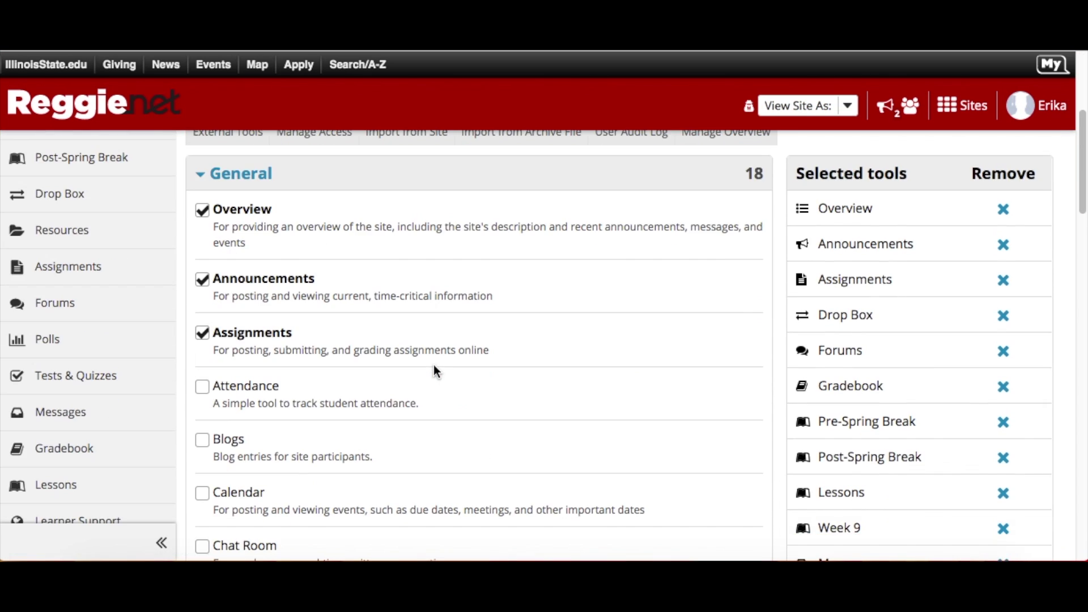
{"action": "scroll", "coordinate": [434, 367], "scroll_direction": "down", "scroll_amount": 1}
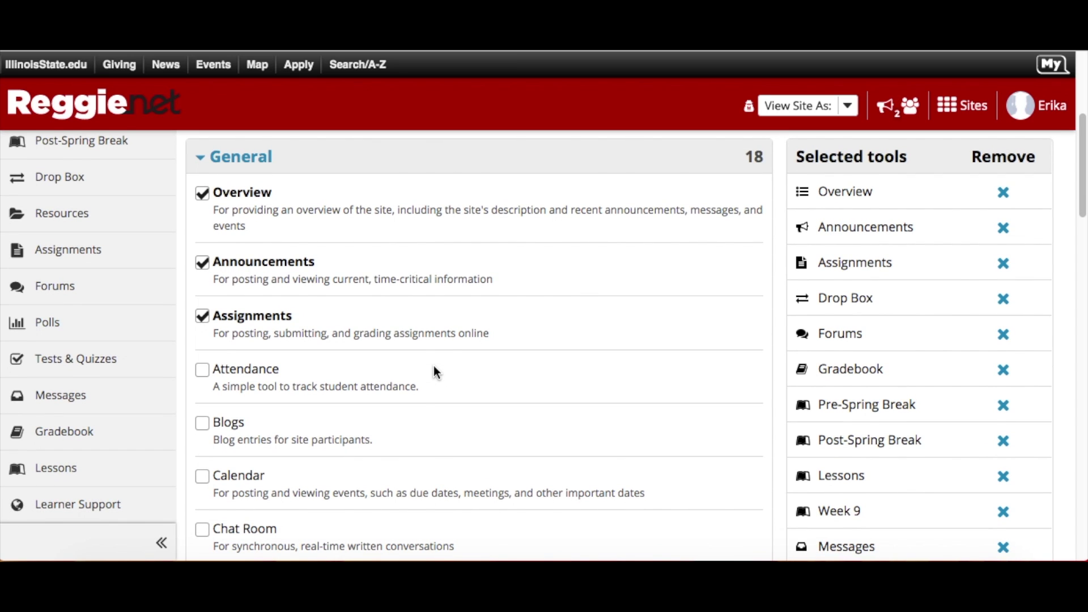
{"action": "scroll", "coordinate": [390, 419], "scroll_direction": "down", "scroll_amount": 1}
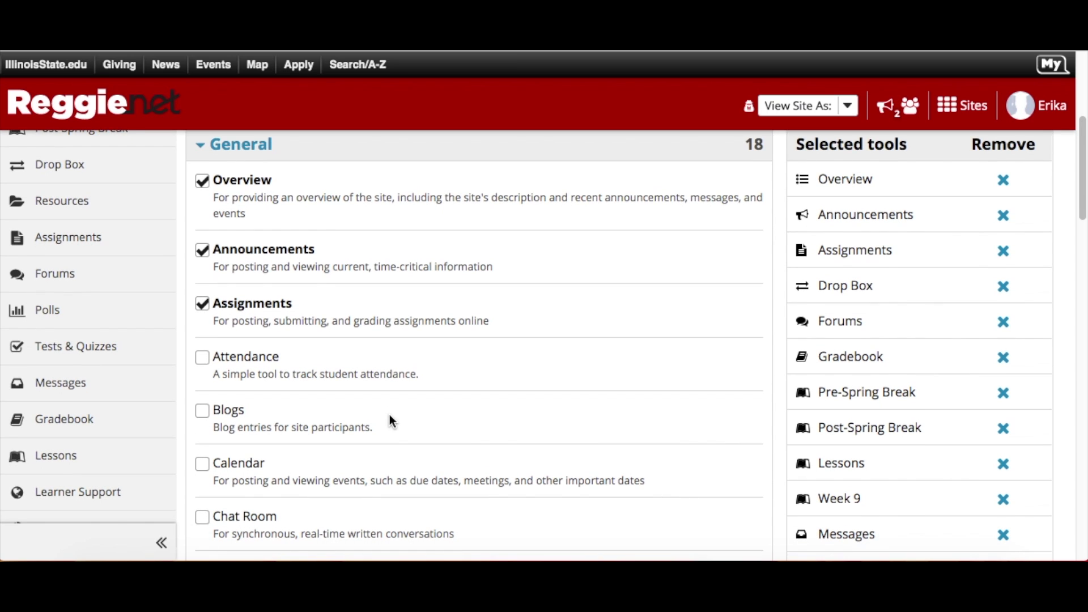
{"action": "scroll", "coordinate": [390, 420], "scroll_direction": "down", "scroll_amount": 5}
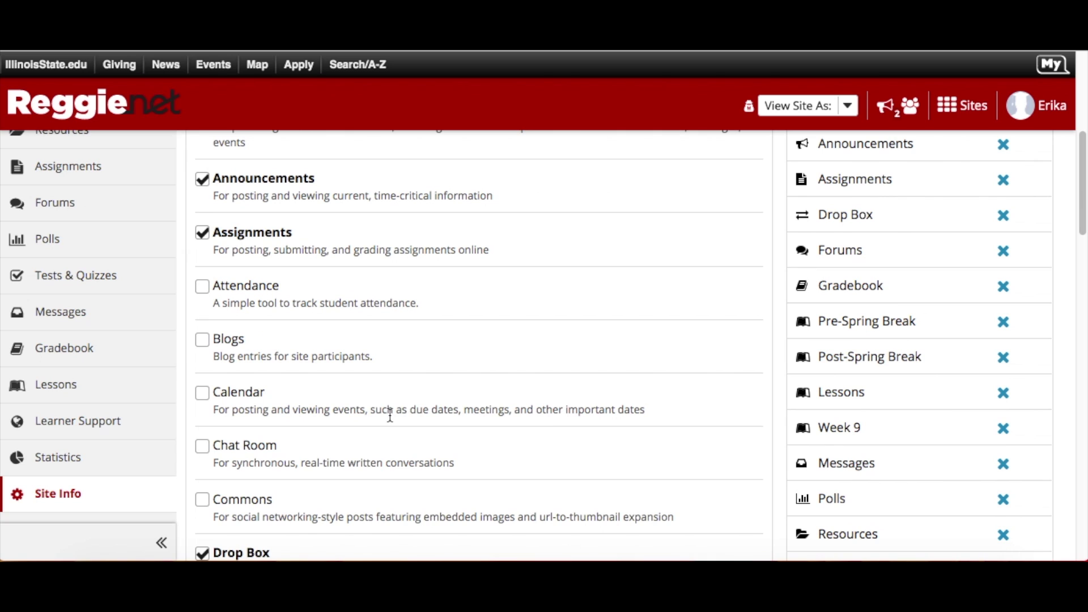
{"action": "left_click", "coordinate": [202, 339]}
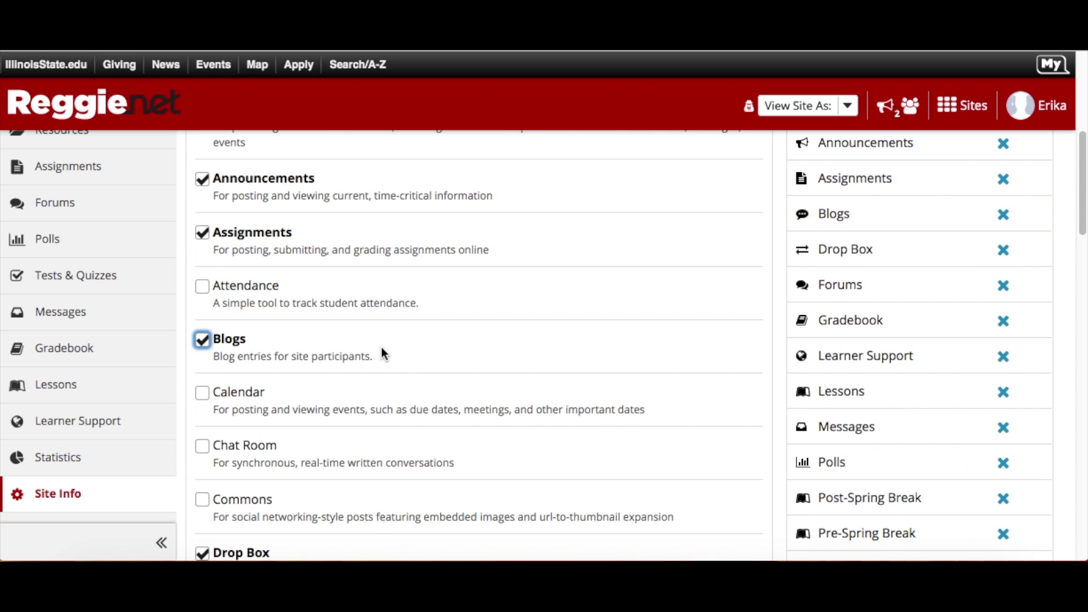
Select the Calendar and Chat Room tools for adding to the course site.
{"action": "scroll", "coordinate": [433, 371], "scroll_direction": "down", "scroll_amount": 2}
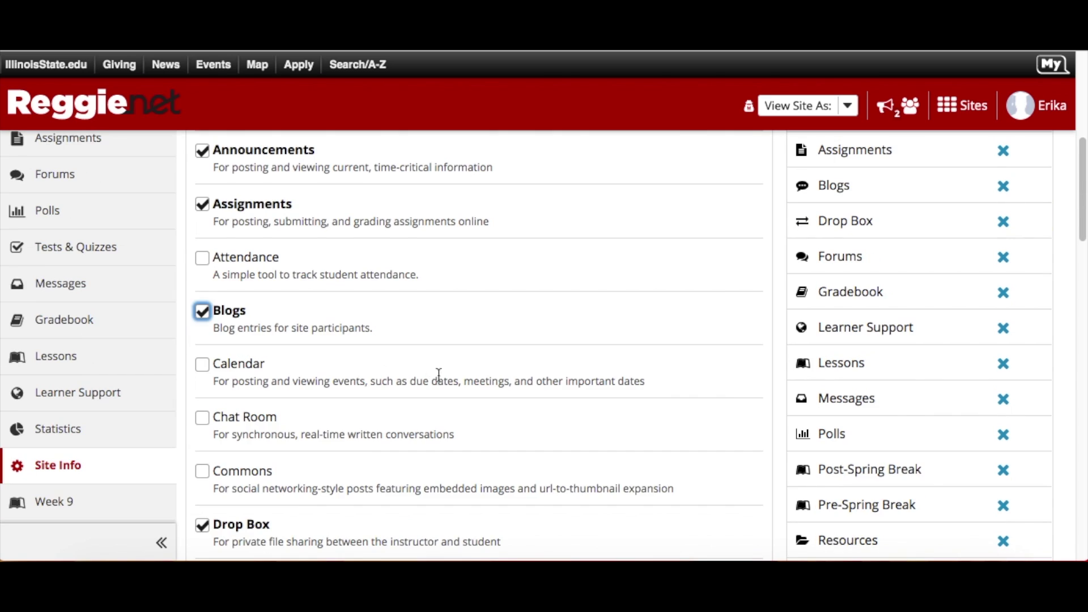
{"action": "left_click", "coordinate": [203, 364]}
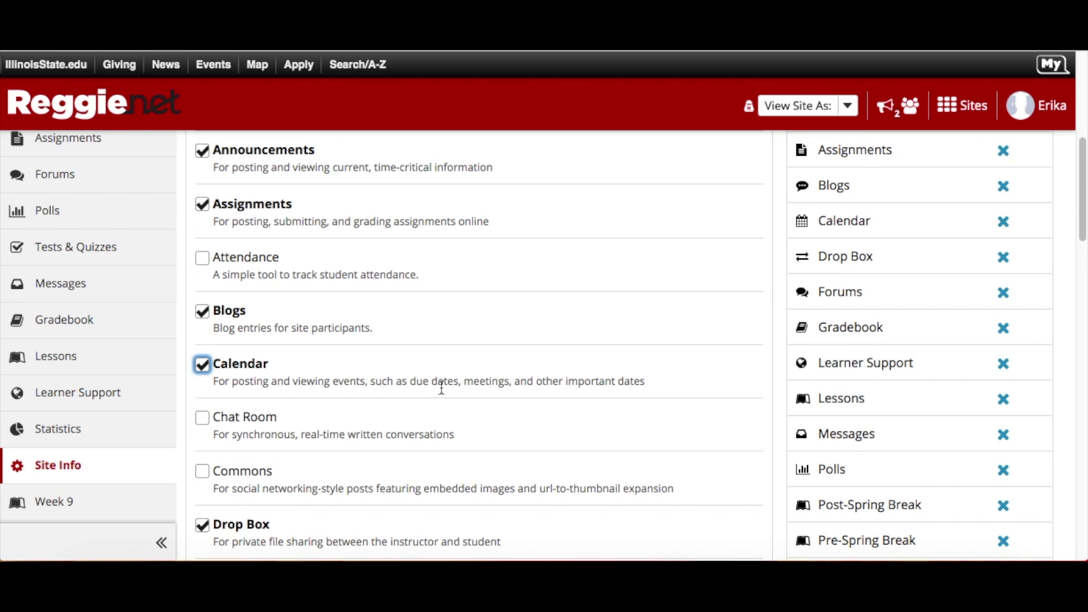
{"action": "scroll", "coordinate": [442, 389], "scroll_direction": "down", "scroll_amount": 2}
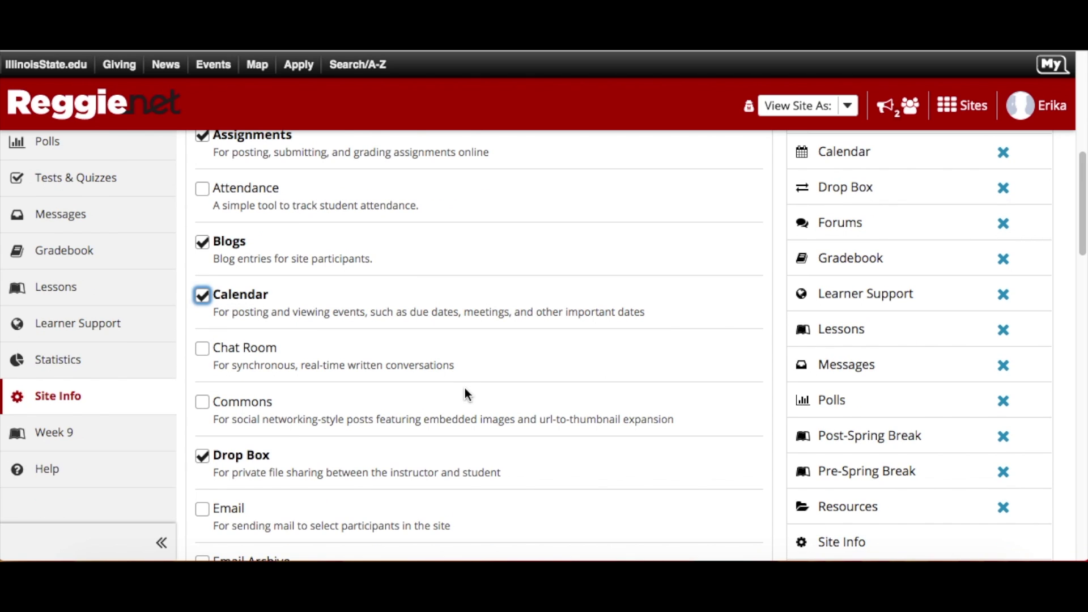
{"action": "left_click", "coordinate": [202, 350]}
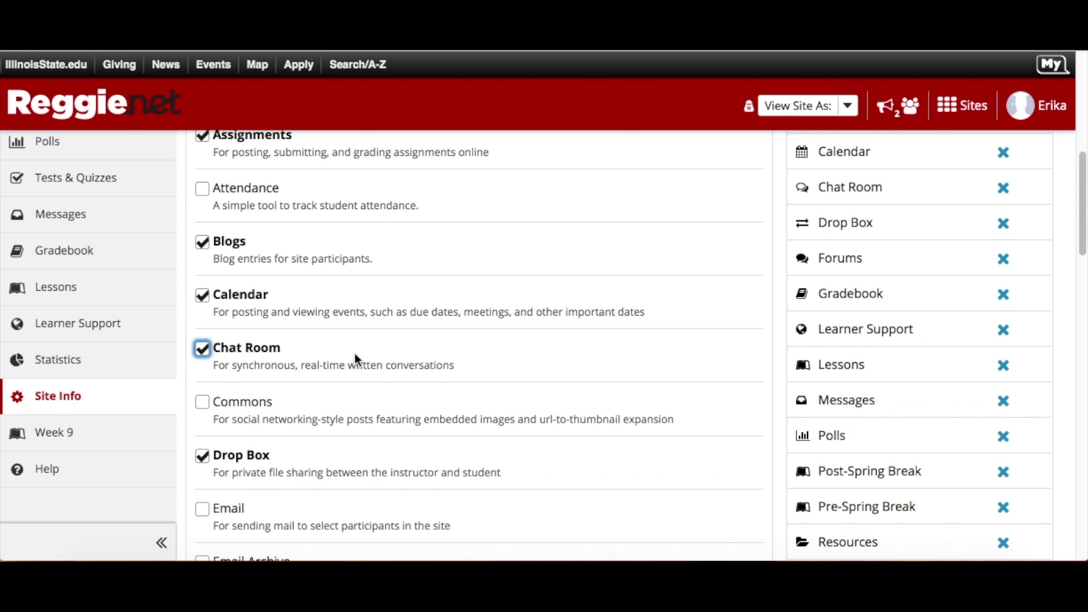
Review the remaining available tools, continue with the selection, and confirm adding the new tools to the site.
{"action": "scroll", "coordinate": [380, 363], "scroll_direction": "down", "scroll_amount": 10}
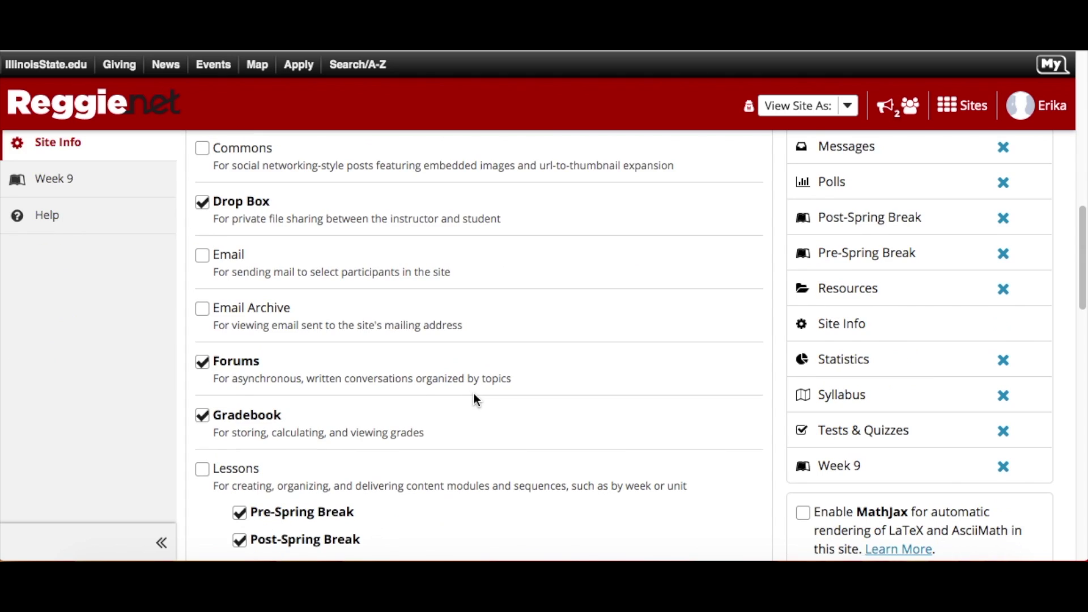
{"action": "scroll", "coordinate": [476, 400], "scroll_direction": "down", "scroll_amount": 8}
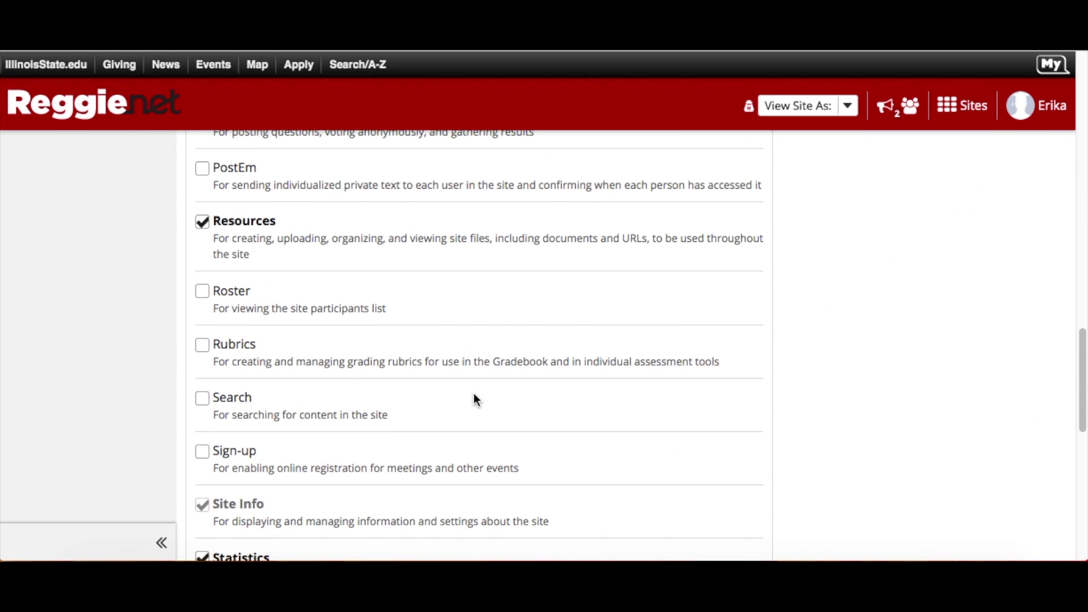
{"action": "scroll", "coordinate": [477, 399], "scroll_direction": "down", "scroll_amount": 8}
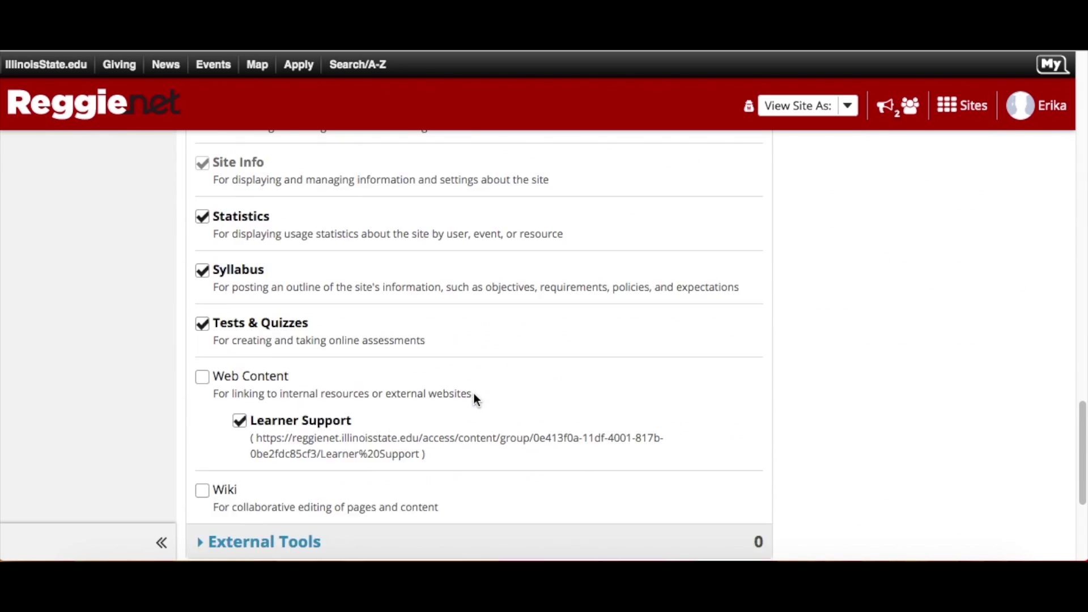
{"action": "left_click", "coordinate": [238, 460]}
{"action": "scroll", "coordinate": [341, 408], "scroll_direction": "down", "scroll_amount": 15}
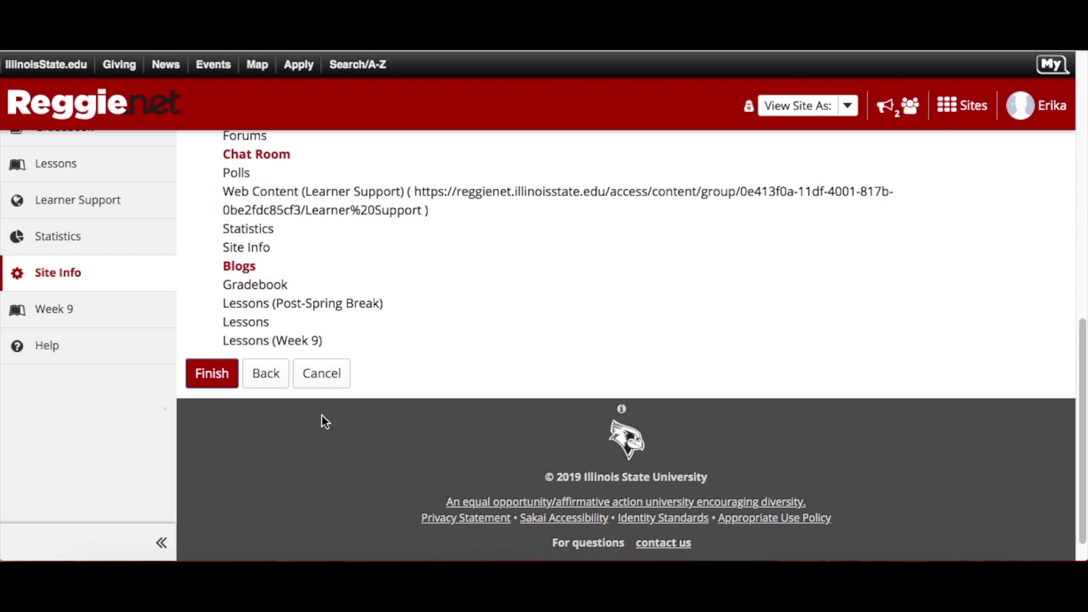
{"action": "left_click", "coordinate": [221, 383]}
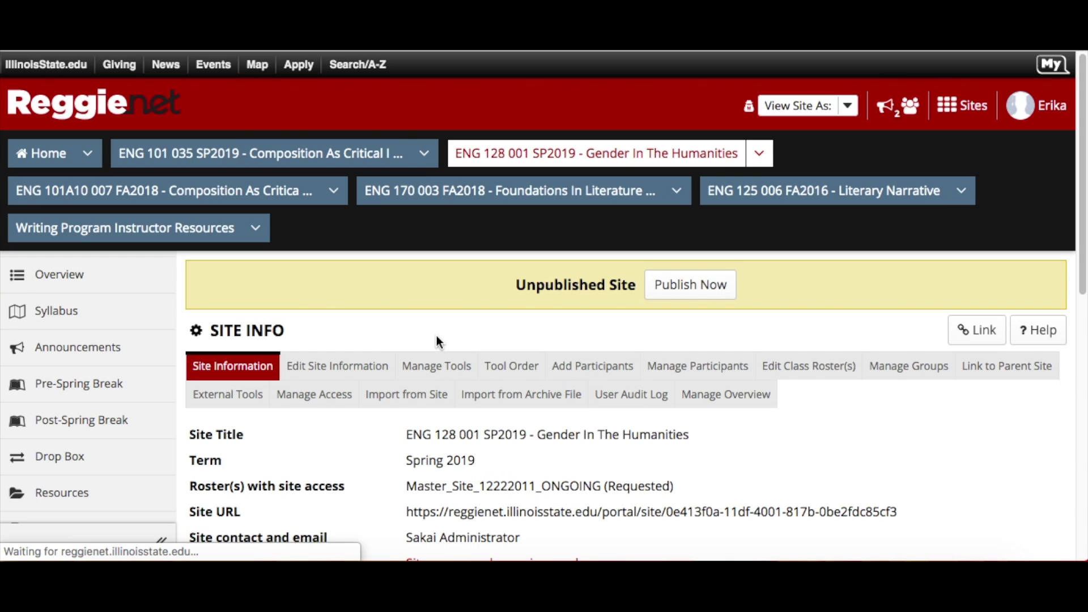
Move the Week 9 page directly above Pre-Spring Break in the site's tool order and save the new order.
{"action": "left_click", "coordinate": [499, 367]}
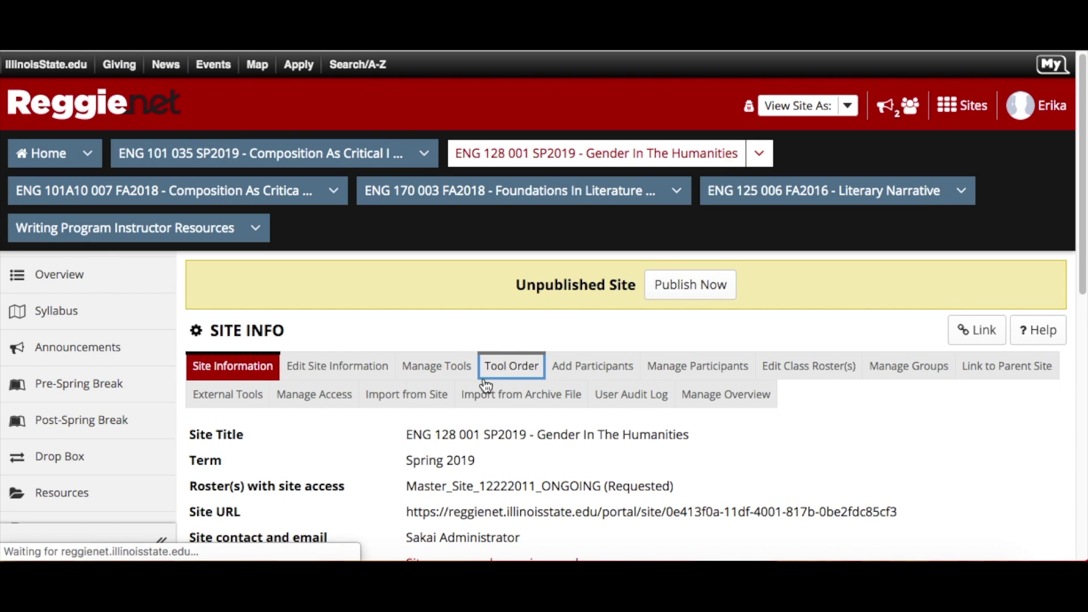
{"action": "scroll", "coordinate": [477, 387], "scroll_direction": "down", "scroll_amount": 10}
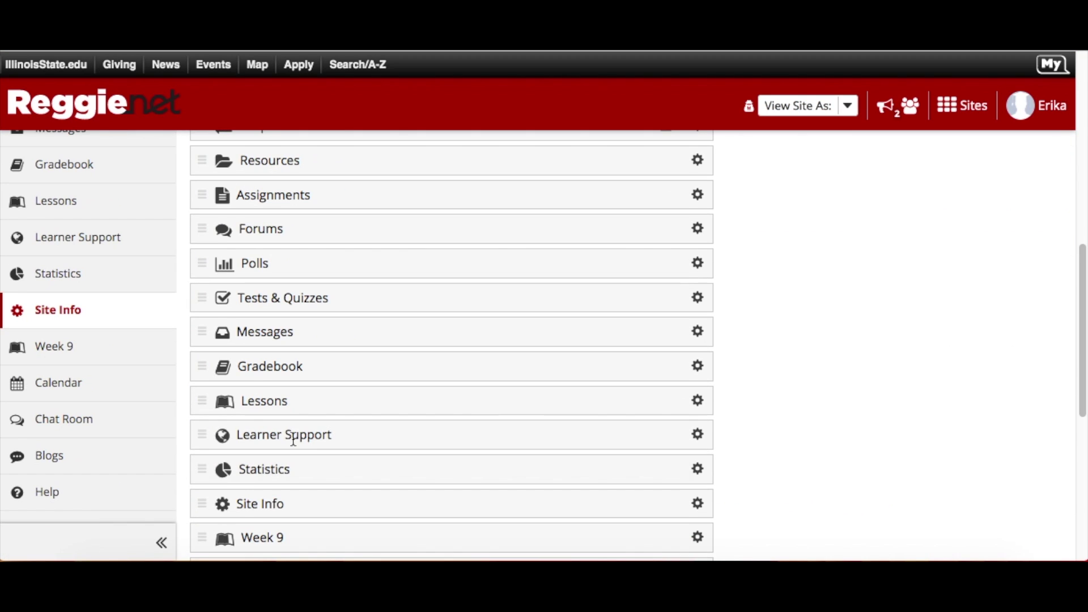
{"action": "left_click_drag", "start_coordinate": [204, 539], "coordinate": [187, 198]}
{"action": "scroll", "coordinate": [185, 203], "scroll_direction": "down", "scroll_amount": 2}
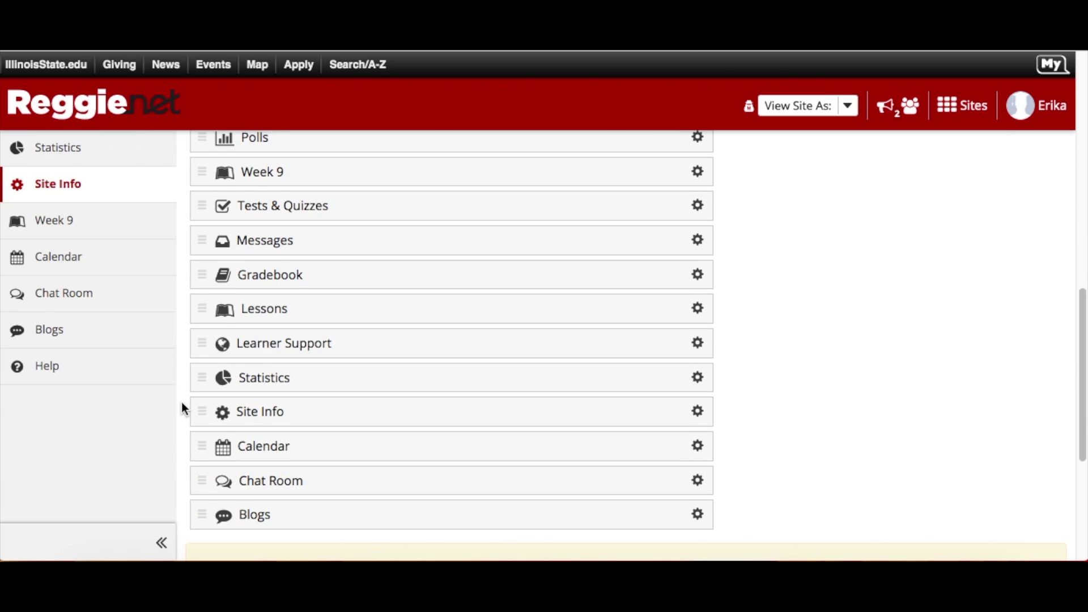
{"action": "scroll", "coordinate": [184, 405], "scroll_direction": "up", "scroll_amount": 3}
{"action": "scroll", "coordinate": [187, 396], "scroll_direction": "up", "scroll_amount": 1}
{"action": "left_click_drag", "start_coordinate": [196, 391], "coordinate": [197, 226]}
{"action": "scroll", "coordinate": [198, 227], "scroll_direction": "up", "scroll_amount": 4}
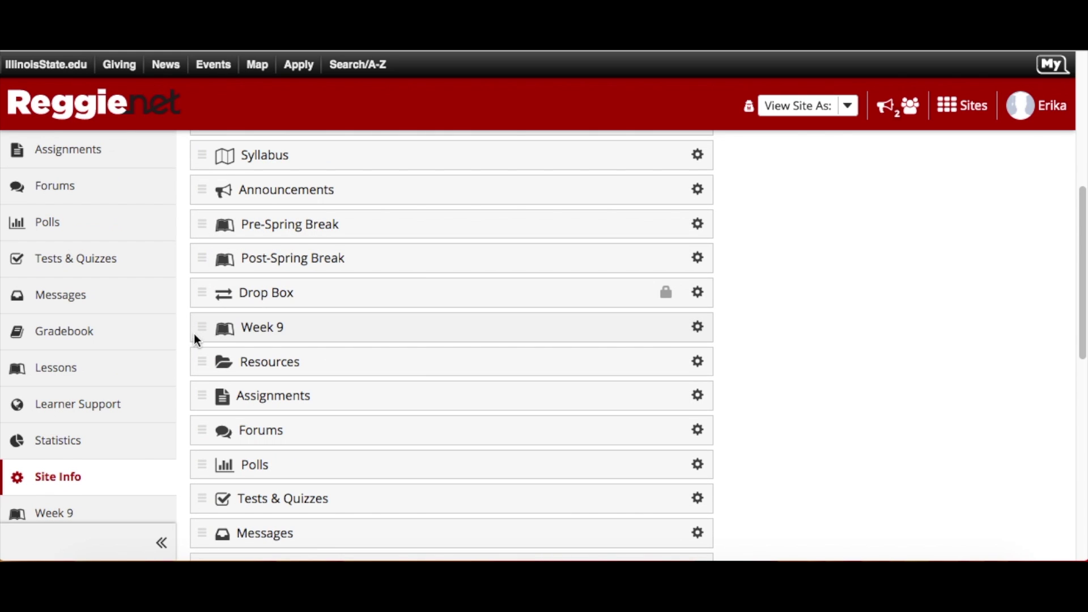
{"action": "left_click_drag", "start_coordinate": [201, 333], "coordinate": [193, 230]}
{"action": "scroll", "coordinate": [249, 472], "scroll_direction": "down", "scroll_amount": 10}
{"action": "scroll", "coordinate": [248, 471], "scroll_direction": "down", "scroll_amount": 5}
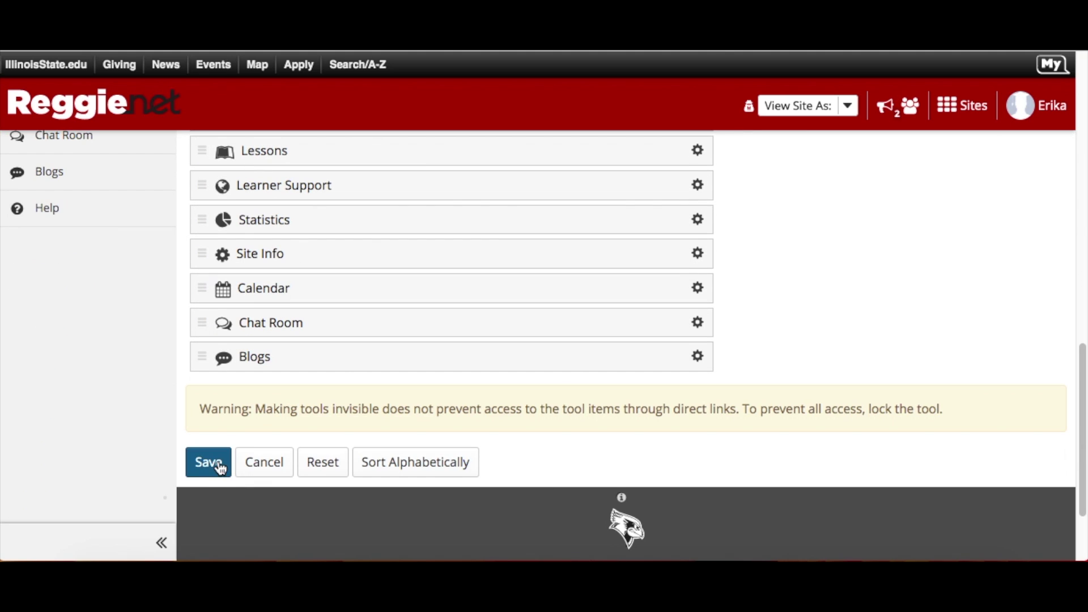
{"action": "left_click", "coordinate": [220, 469]}
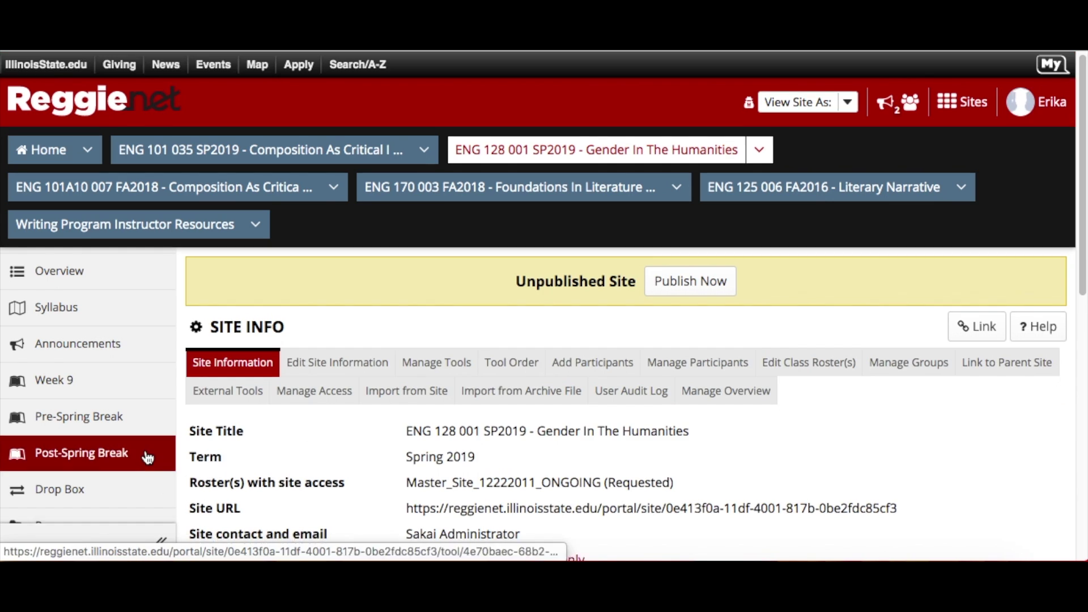
Open the newly added Calendar tool and look over its weekly view and event options.
{"action": "scroll", "coordinate": [130, 454], "scroll_direction": "down", "scroll_amount": 10}
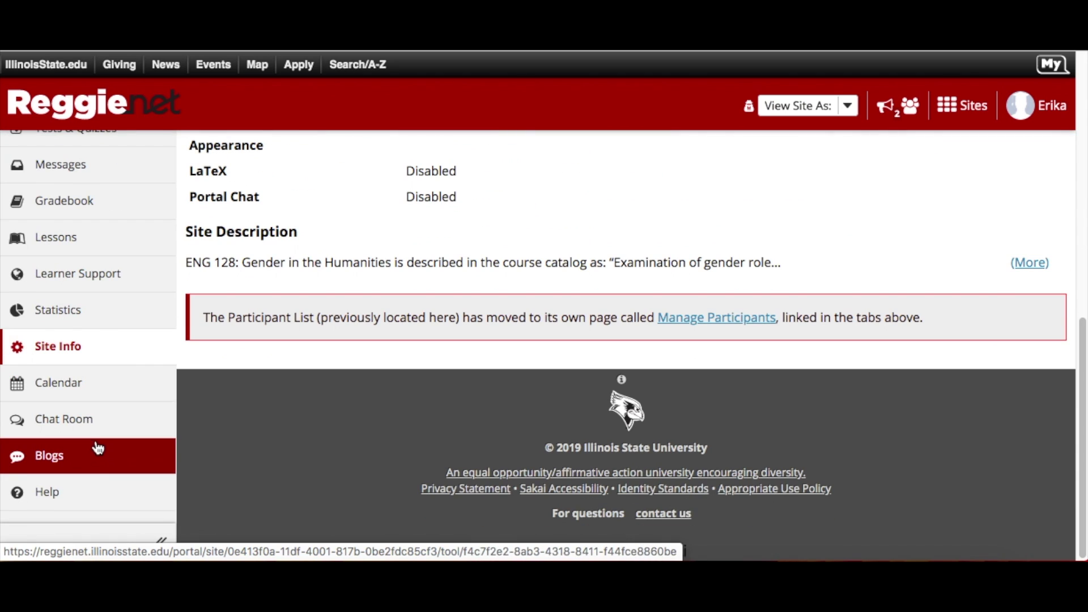
{"action": "left_click", "coordinate": [77, 387]}
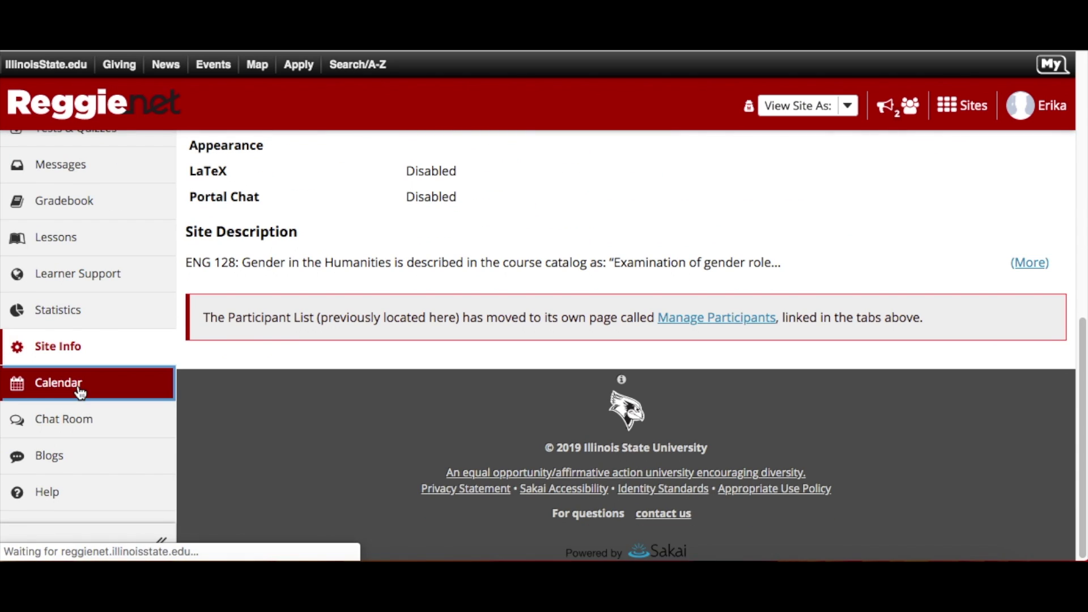
{"action": "scroll", "coordinate": [199, 393], "scroll_direction": "down", "scroll_amount": 4}
{"action": "scroll", "coordinate": [273, 406], "scroll_direction": "up", "scroll_amount": 3}
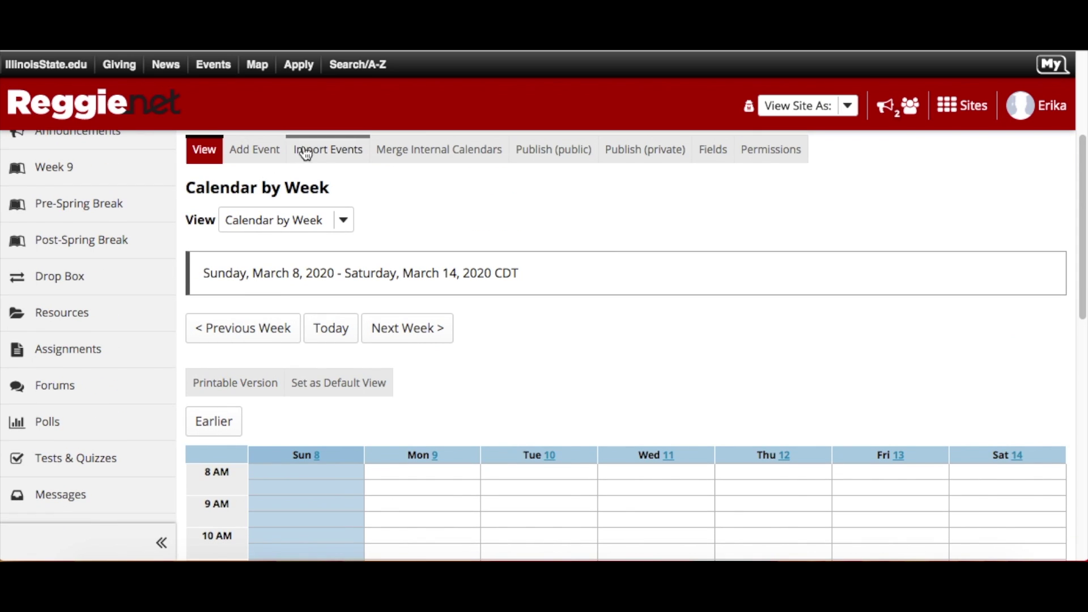
{"action": "scroll", "coordinate": [523, 385], "scroll_direction": "down", "scroll_amount": 3}
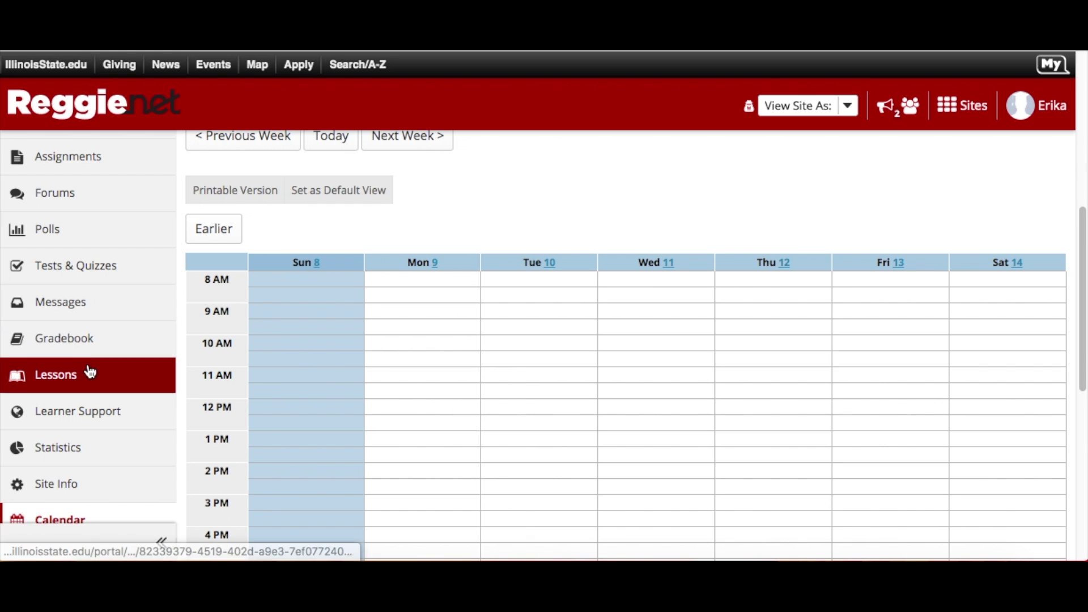
Open the site's Blogs tool and start a new blog entry.
{"action": "scroll", "coordinate": [90, 373], "scroll_direction": "down", "scroll_amount": 1}
{"action": "scroll", "coordinate": [89, 372], "scroll_direction": "down", "scroll_amount": 1}
{"action": "scroll", "coordinate": [89, 372], "scroll_direction": "down", "scroll_amount": 1}
{"action": "left_click", "coordinate": [50, 474]}
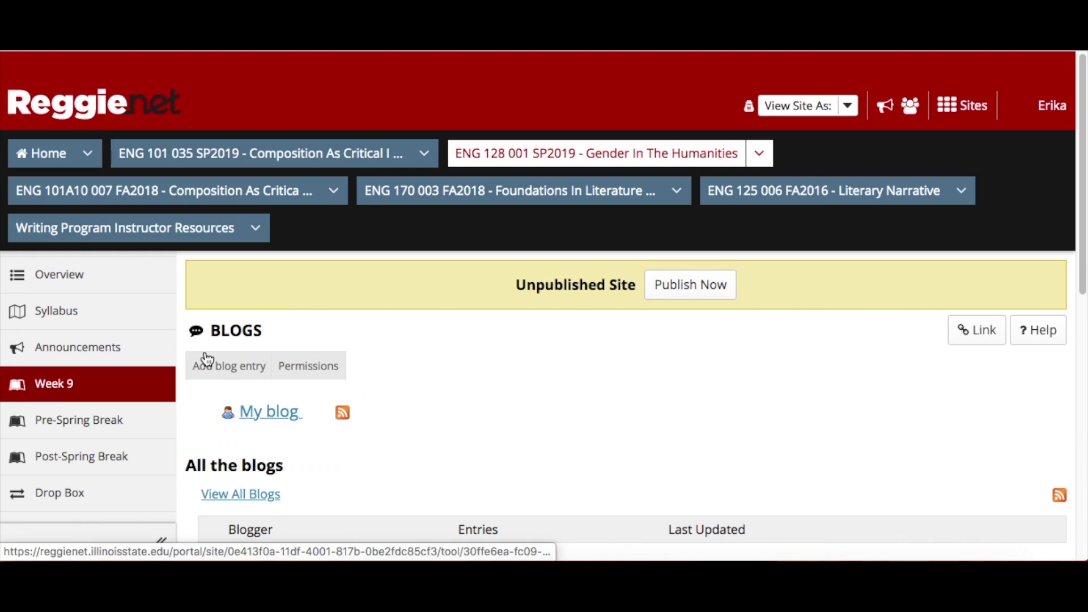
{"action": "scroll", "coordinate": [202, 408], "scroll_direction": "down", "scroll_amount": 1}
{"action": "scroll", "coordinate": [192, 434], "scroll_direction": "down", "scroll_amount": 1}
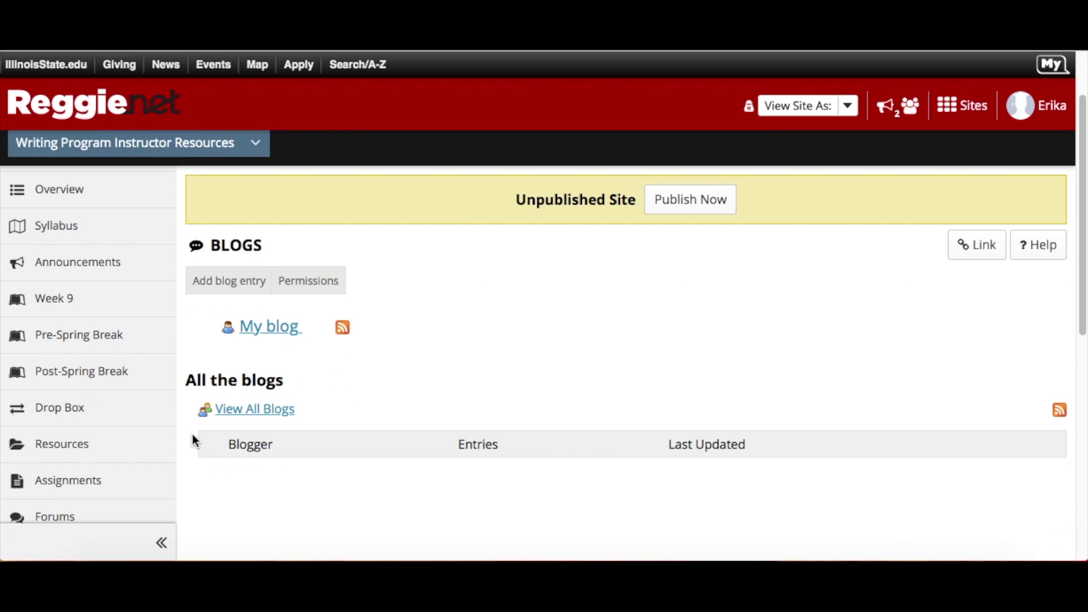
{"action": "left_click", "coordinate": [222, 288]}
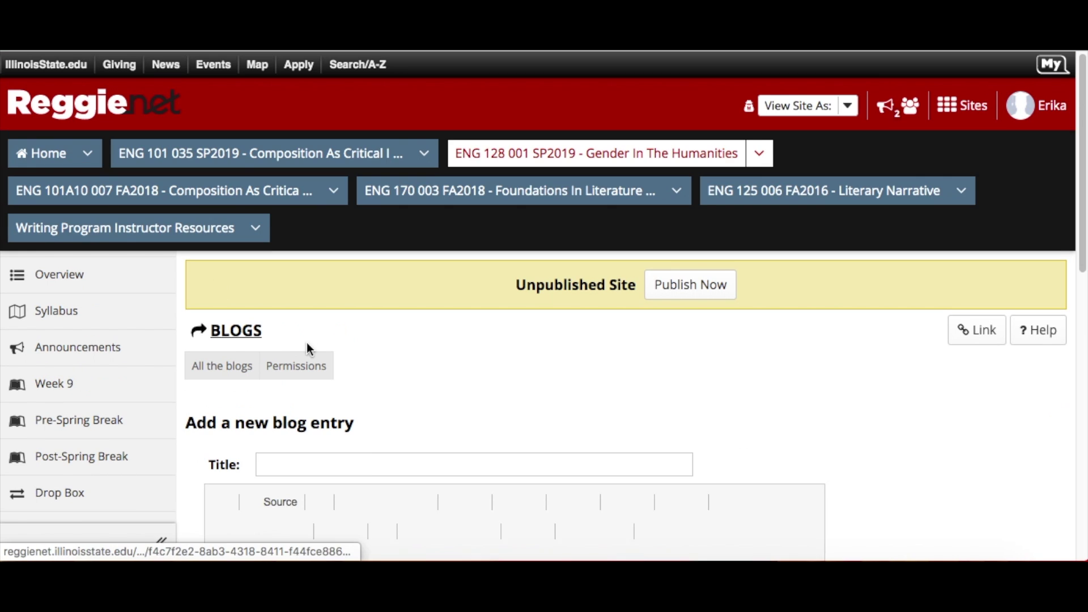
Title the blog entry with the author's first name in possessive form followed by "Response to Campaigns".
{"action": "scroll", "coordinate": [295, 329], "scroll_direction": "down", "scroll_amount": 3}
{"action": "left_click", "coordinate": [306, 309]}
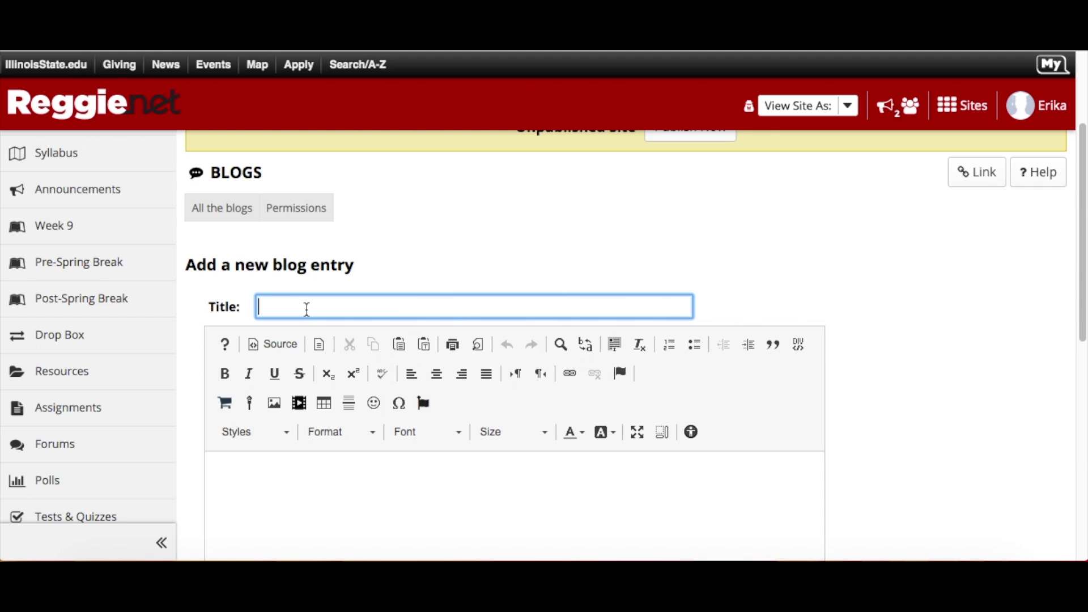
{"action": "type", "text": "Erika's Response to"}
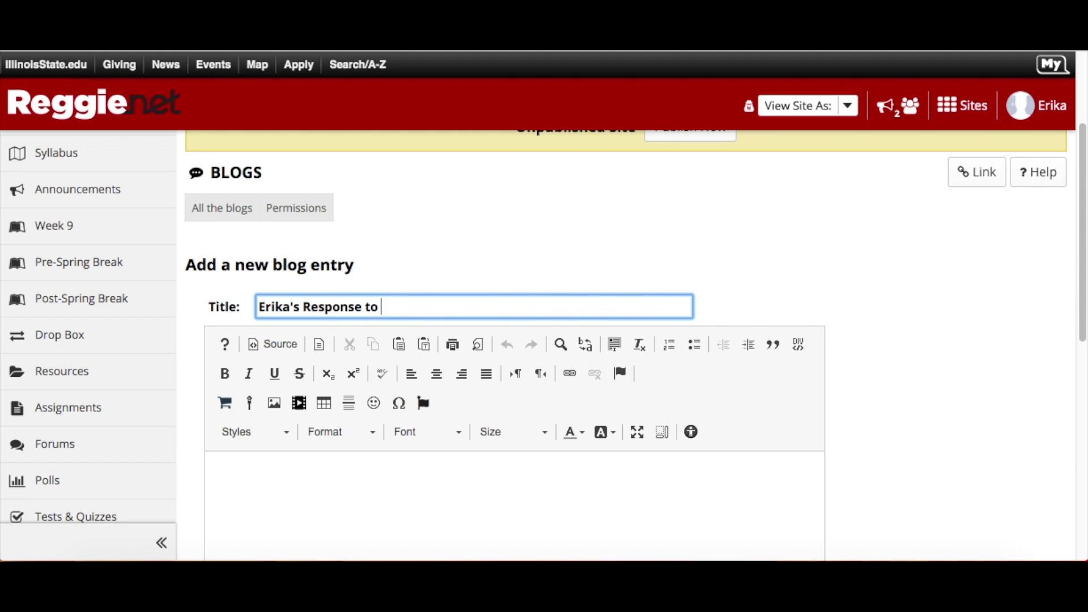
{"action": "type", "text": "Campaigns"}
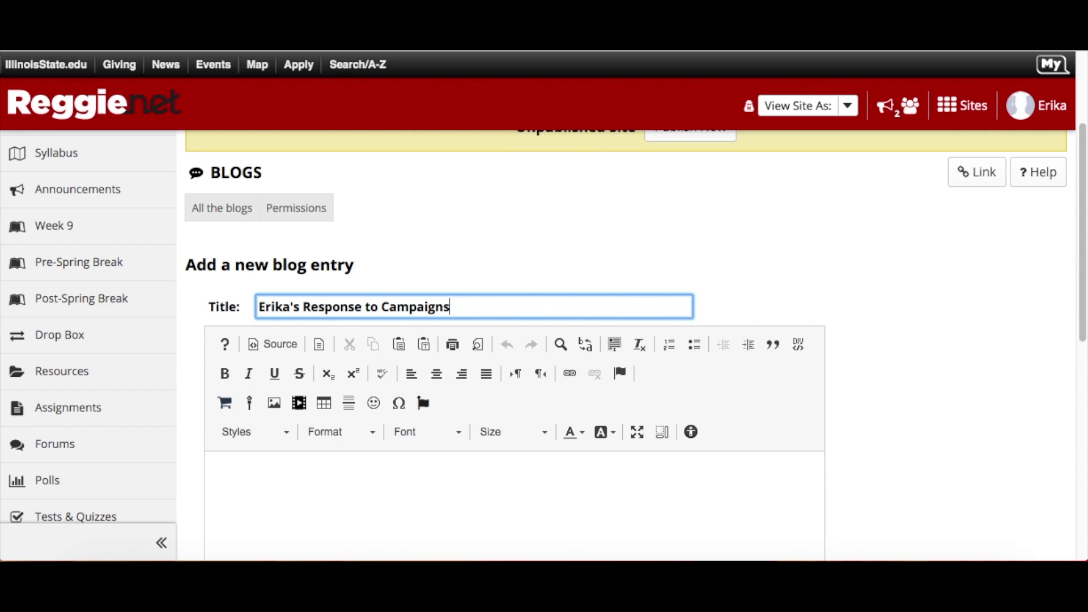
Enter the placeholder text "gdfgdfgfdhfghfg" as the blog entry's body and publish the entry.
{"action": "scroll", "coordinate": [356, 265], "scroll_direction": "down", "scroll_amount": 6}
{"action": "left_click", "coordinate": [357, 265]}
{"action": "type", "text": "gdfgdfgfdhfghfg"}
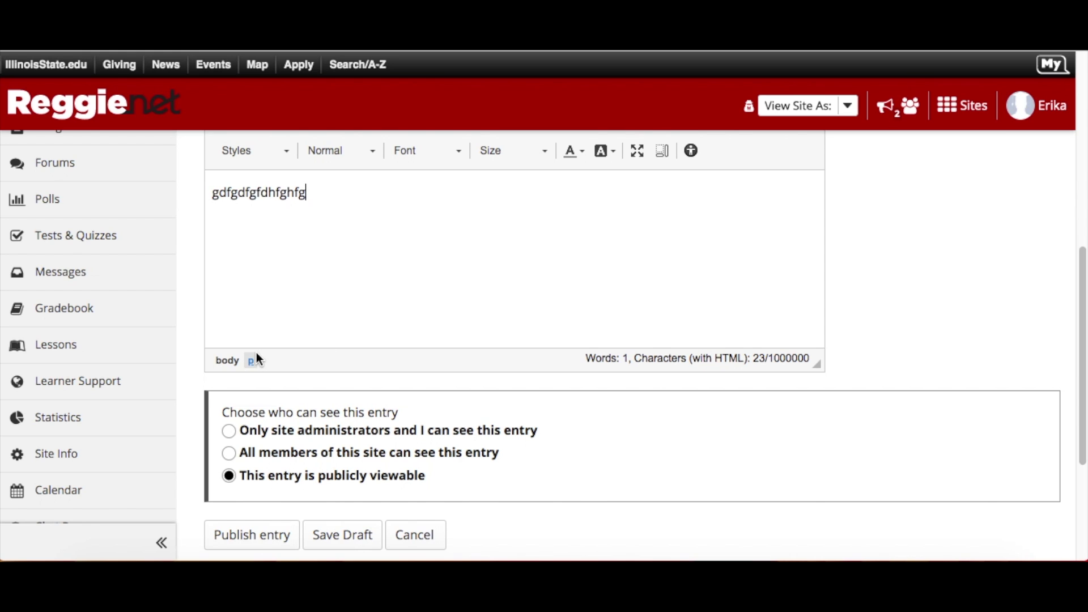
{"action": "scroll", "coordinate": [254, 368], "scroll_direction": "down", "scroll_amount": 2}
{"action": "left_click", "coordinate": [252, 470]}
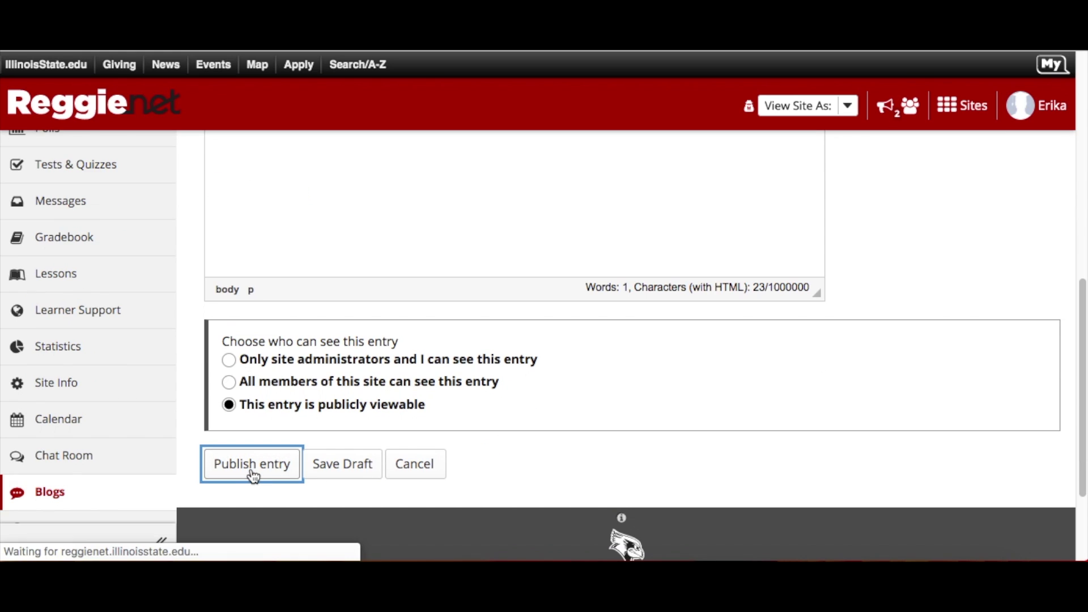
{"action": "scroll", "coordinate": [259, 447], "scroll_direction": "down", "scroll_amount": 1}
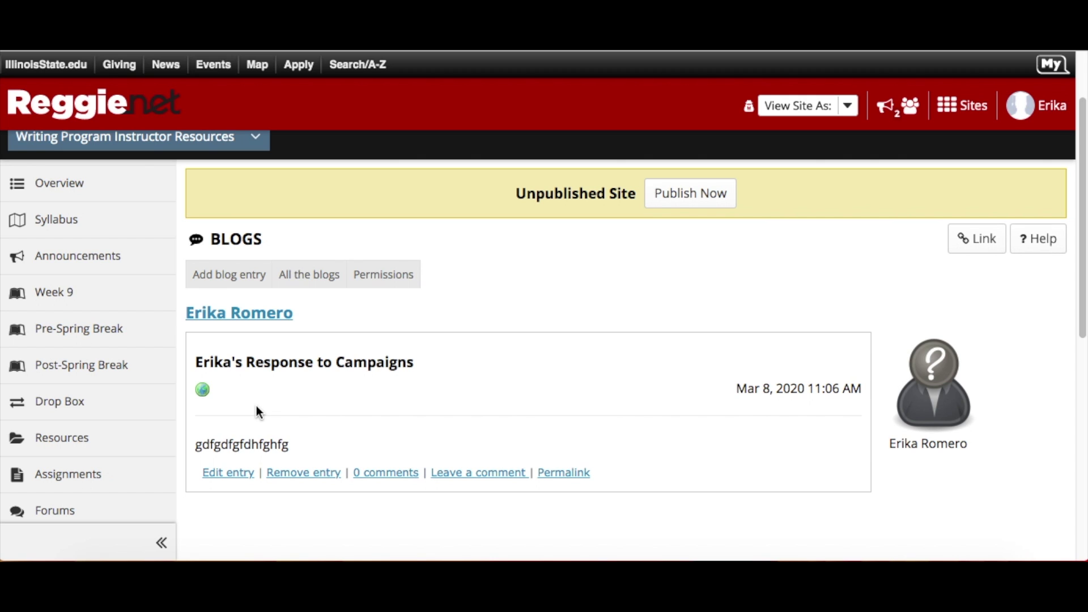
Open the Chat Room tool, go to its room management, and start adding a new room.
{"action": "scroll", "coordinate": [160, 437], "scroll_direction": "down", "scroll_amount": 10}
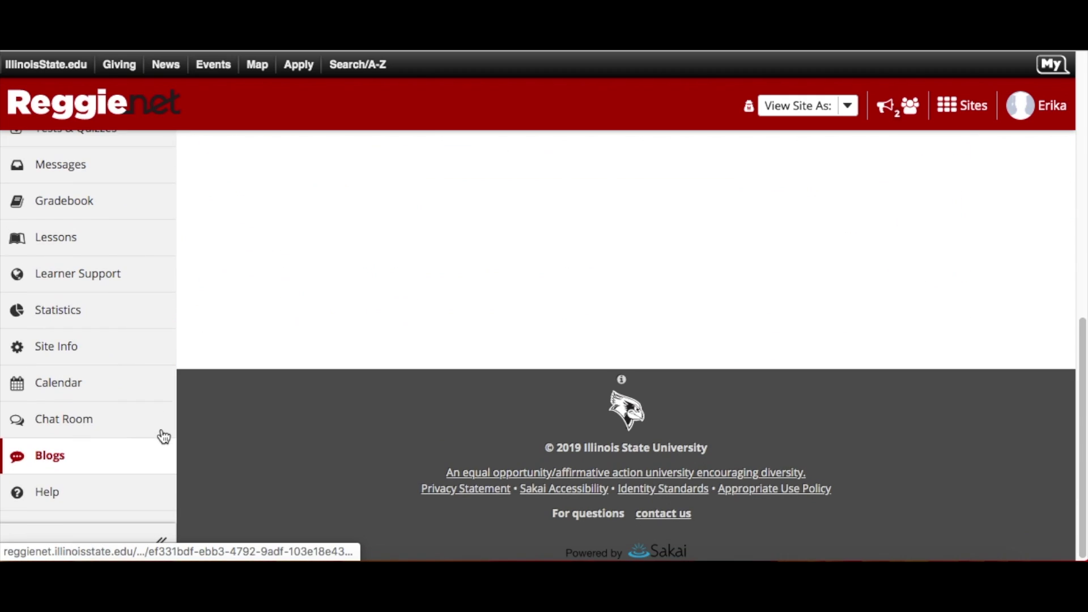
{"action": "left_click", "coordinate": [114, 425]}
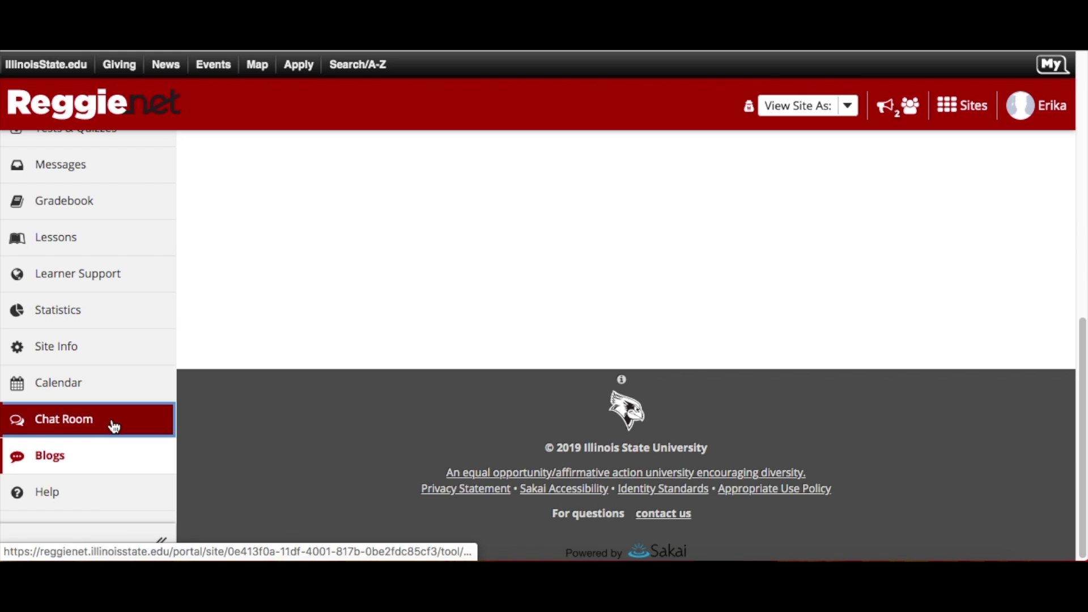
{"action": "scroll", "coordinate": [287, 385], "scroll_direction": "down", "scroll_amount": 3}
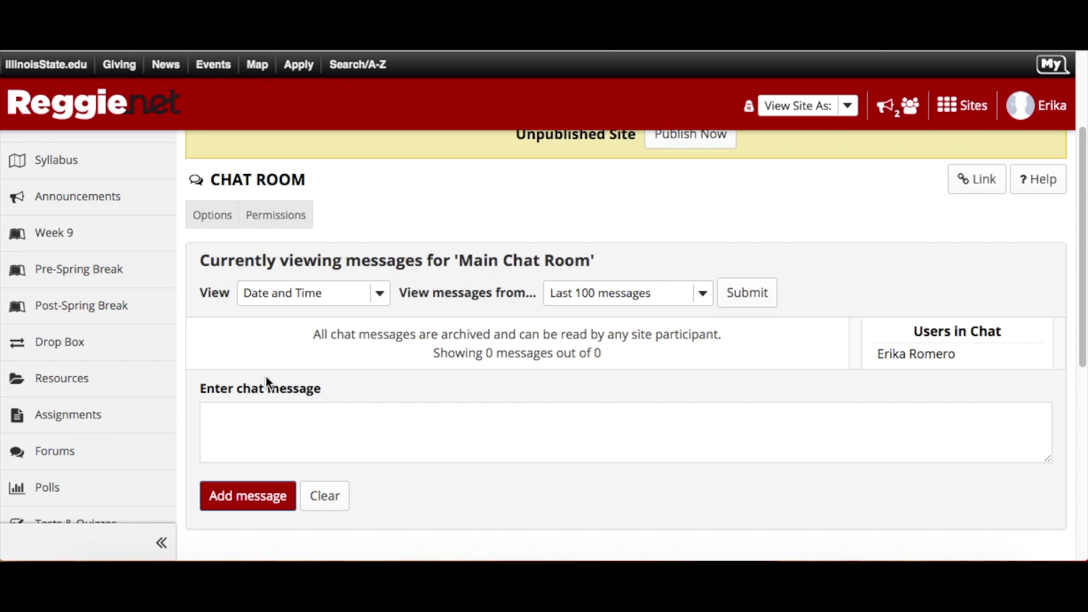
{"action": "left_click", "coordinate": [222, 228]}
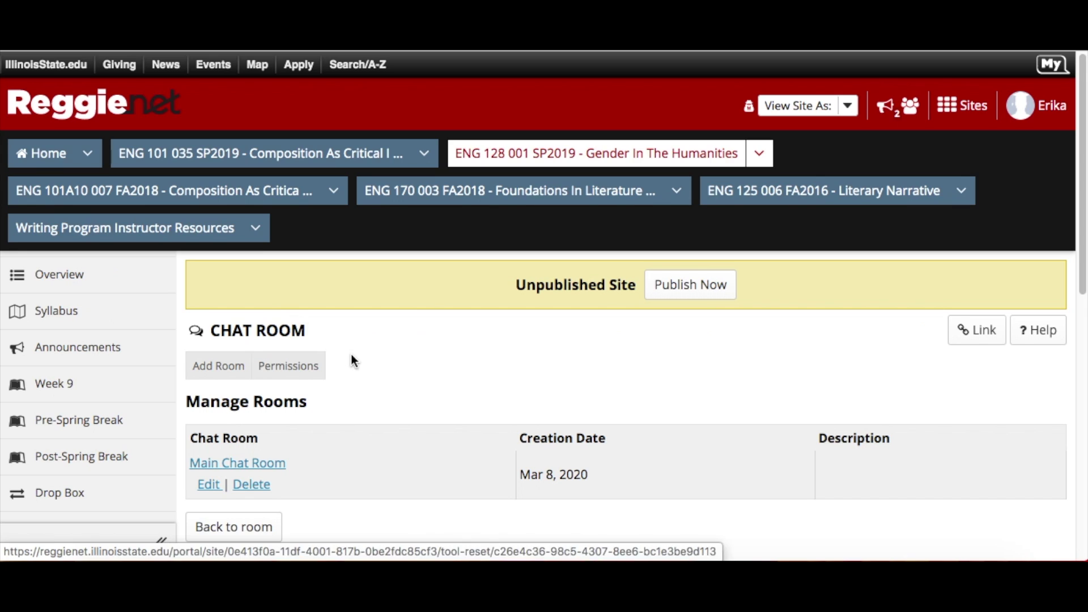
{"action": "scroll", "coordinate": [346, 360], "scroll_direction": "down", "scroll_amount": 2}
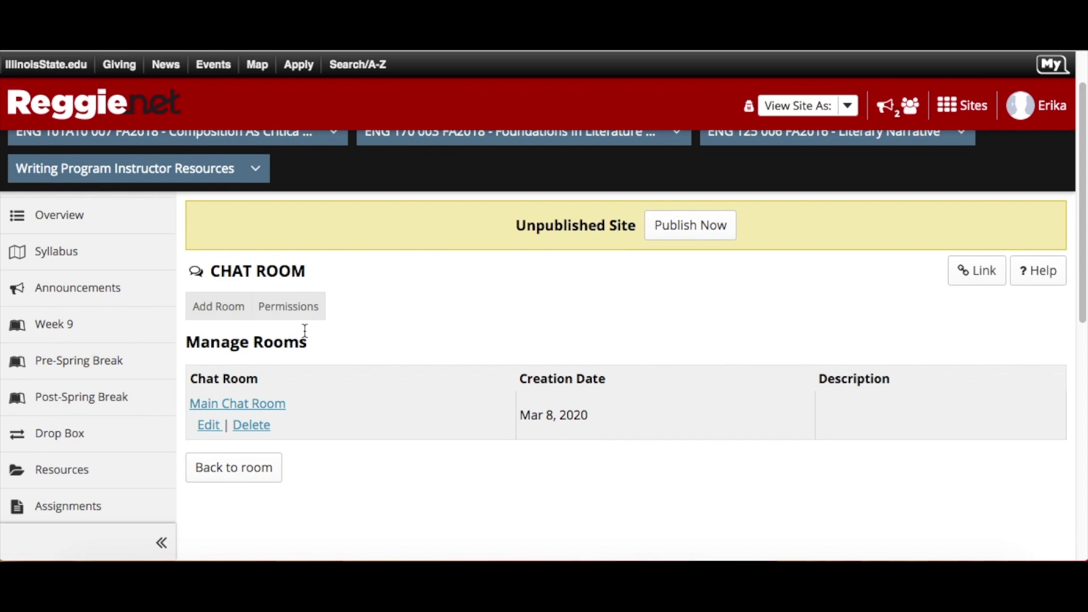
{"action": "left_click", "coordinate": [220, 314]}
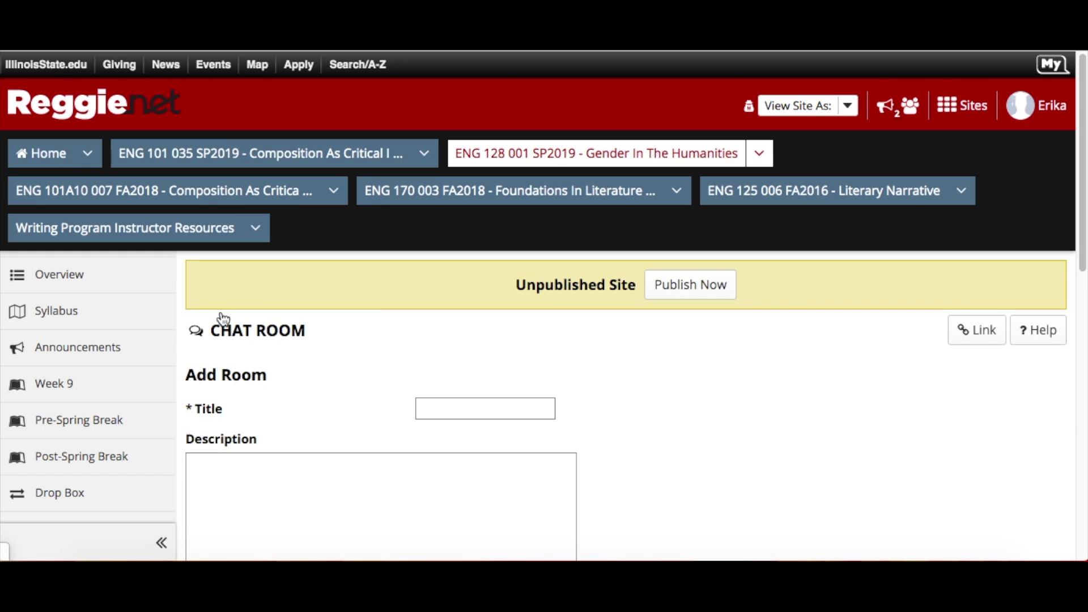
Title the new chat room "March 15th" and place the cursor in its description.
{"action": "left_click", "coordinate": [493, 403]}
{"action": "scroll", "coordinate": [707, 433], "scroll_direction": "down", "scroll_amount": 2}
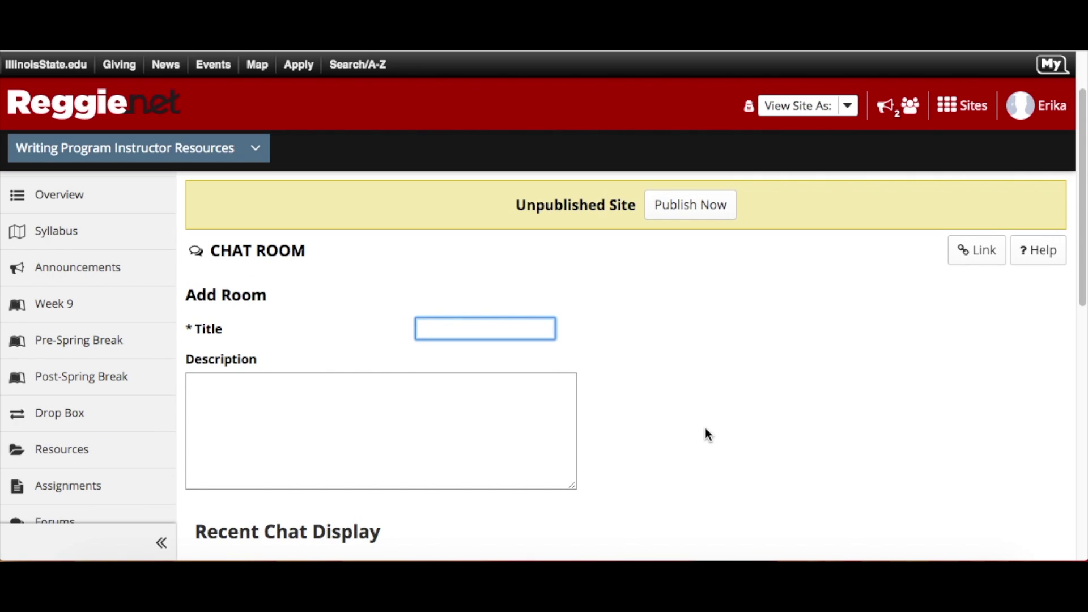
{"action": "type", "text": "March 15th"}
{"action": "left_click", "coordinate": [409, 424]}
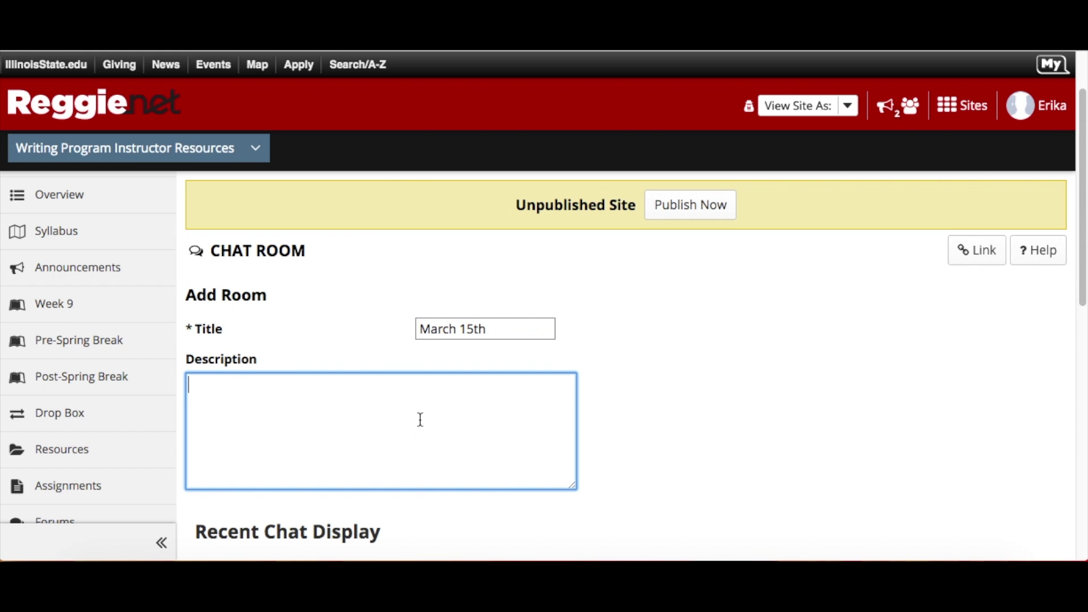
Set the message count for the last-messages display option to 50 and save the new chat room.
{"action": "scroll", "coordinate": [681, 406], "scroll_direction": "down", "scroll_amount": 3}
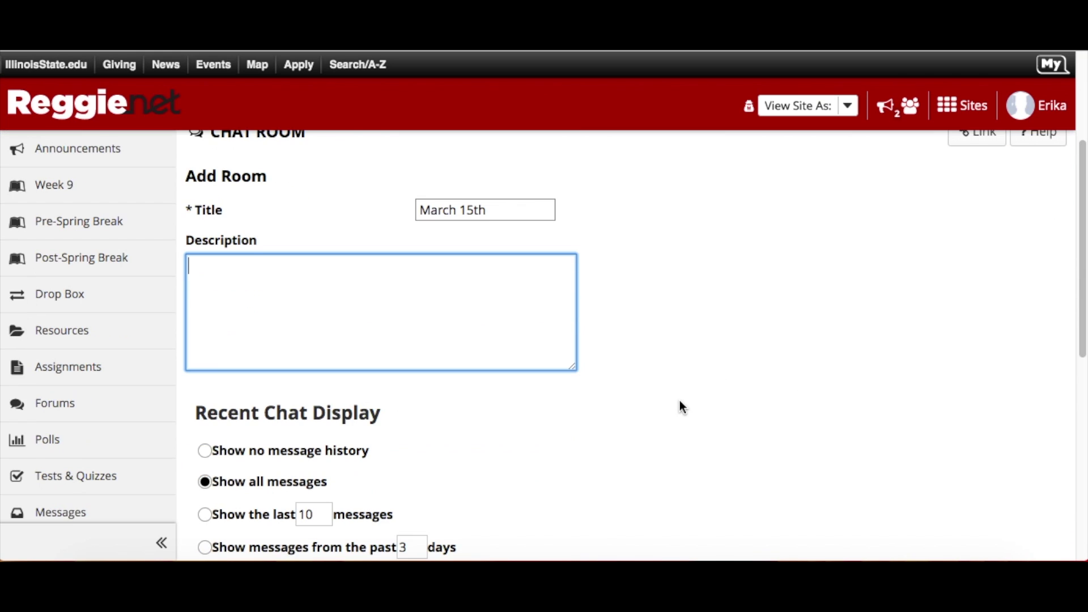
{"action": "scroll", "coordinate": [676, 401], "scroll_direction": "down", "scroll_amount": 3}
{"action": "scroll", "coordinate": [611, 426], "scroll_direction": "down", "scroll_amount": 3}
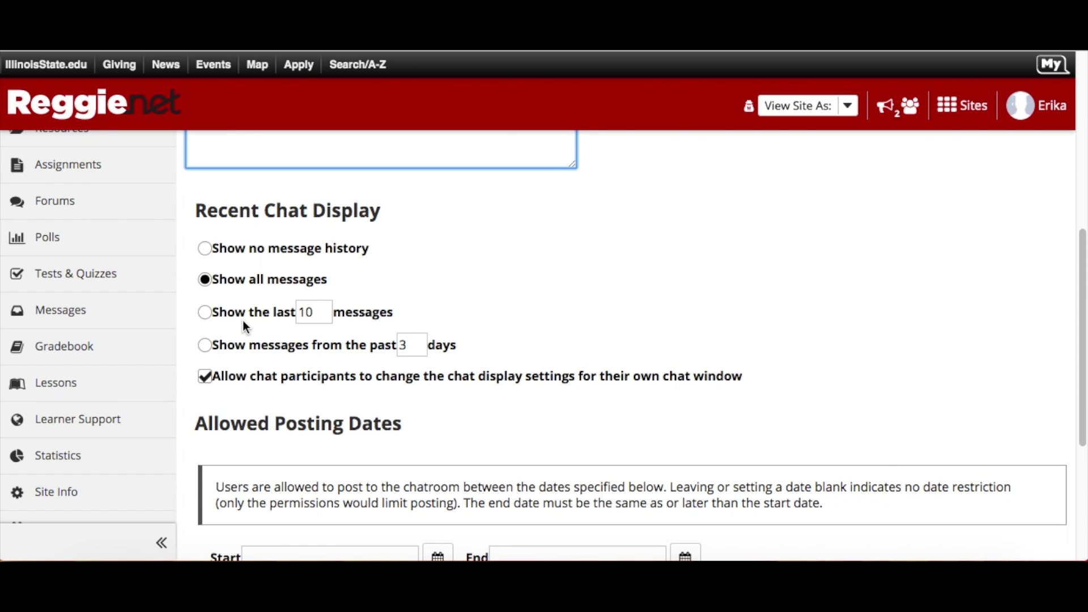
{"action": "left_click", "coordinate": [305, 312]}
{"action": "key", "text": "BackSpace"}
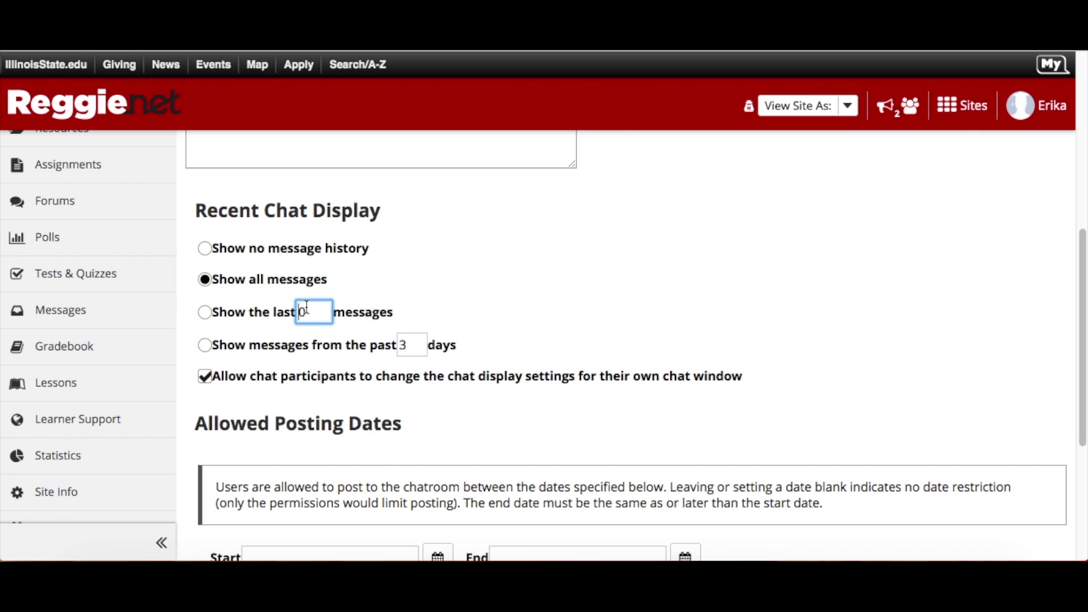
{"action": "type", "text": "5"}
{"action": "scroll", "coordinate": [457, 328], "scroll_direction": "down", "scroll_amount": 5}
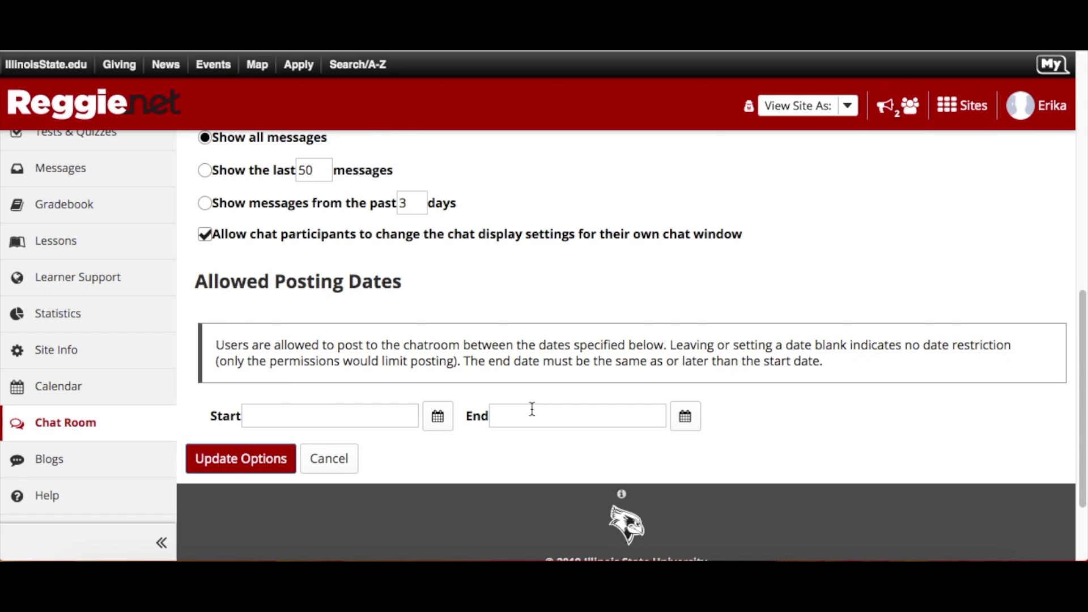
{"action": "left_click", "coordinate": [272, 459]}
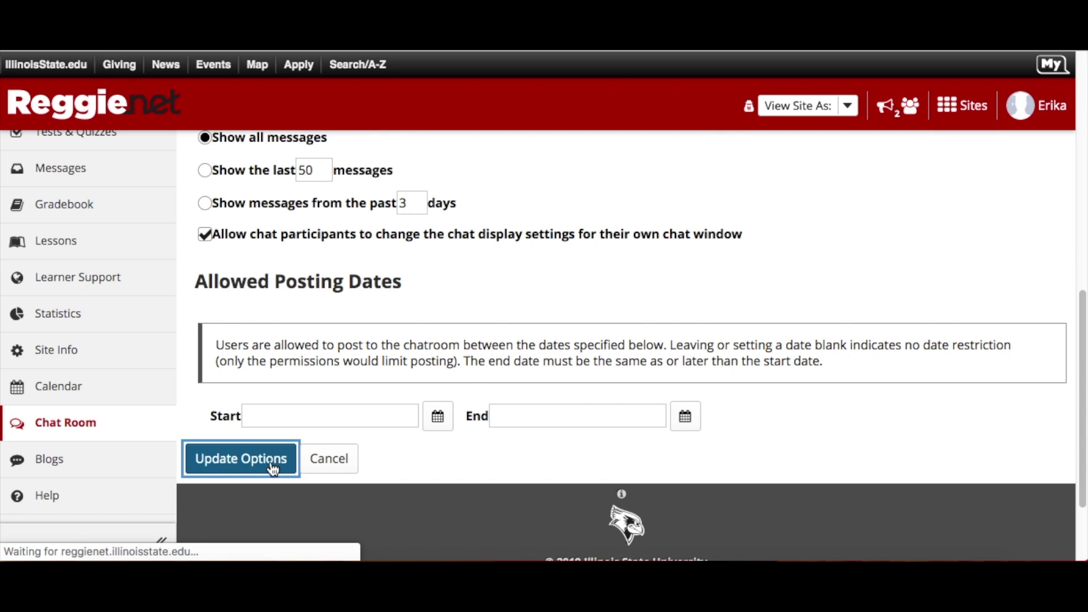
Open the March 15th chat room and view its message area.
{"action": "scroll", "coordinate": [343, 398], "scroll_direction": "down", "scroll_amount": 1}
{"action": "scroll", "coordinate": [334, 411], "scroll_direction": "down", "scroll_amount": 1}
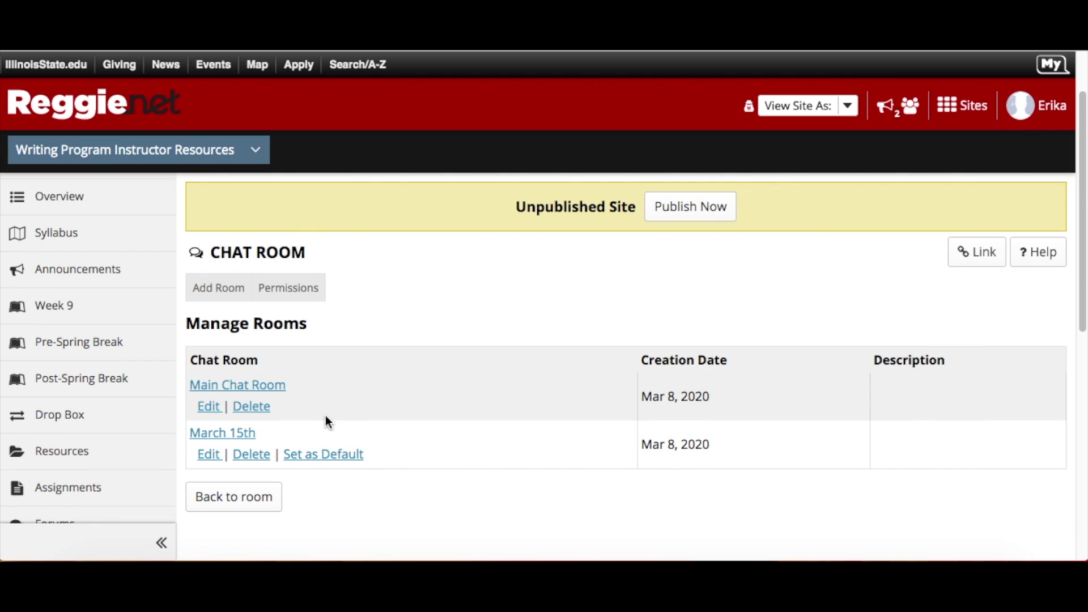
{"action": "left_click", "coordinate": [246, 438]}
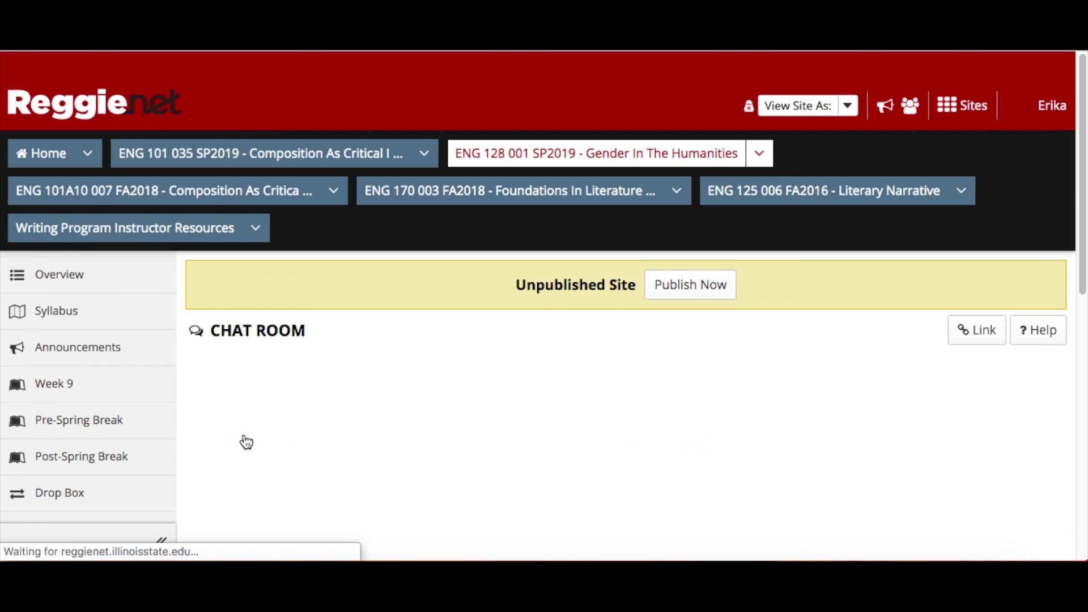
{"action": "scroll", "coordinate": [267, 408], "scroll_direction": "down", "scroll_amount": 5}
{"action": "scroll", "coordinate": [267, 400], "scroll_direction": "up", "scroll_amount": 1}
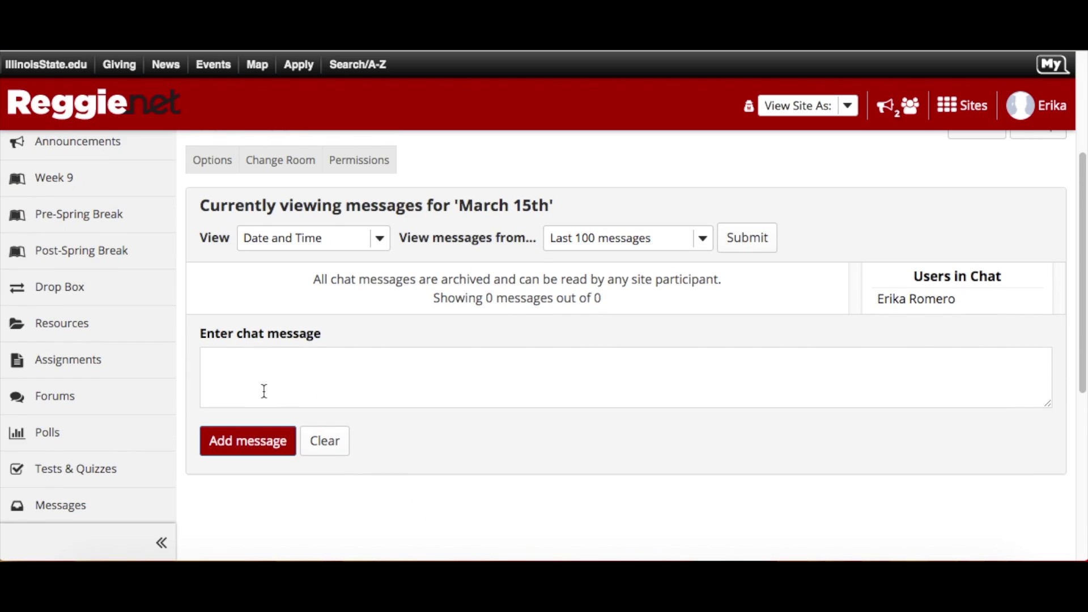
Post the message "Question 1" in the March 15th chat room.
{"action": "left_click", "coordinate": [263, 384]}
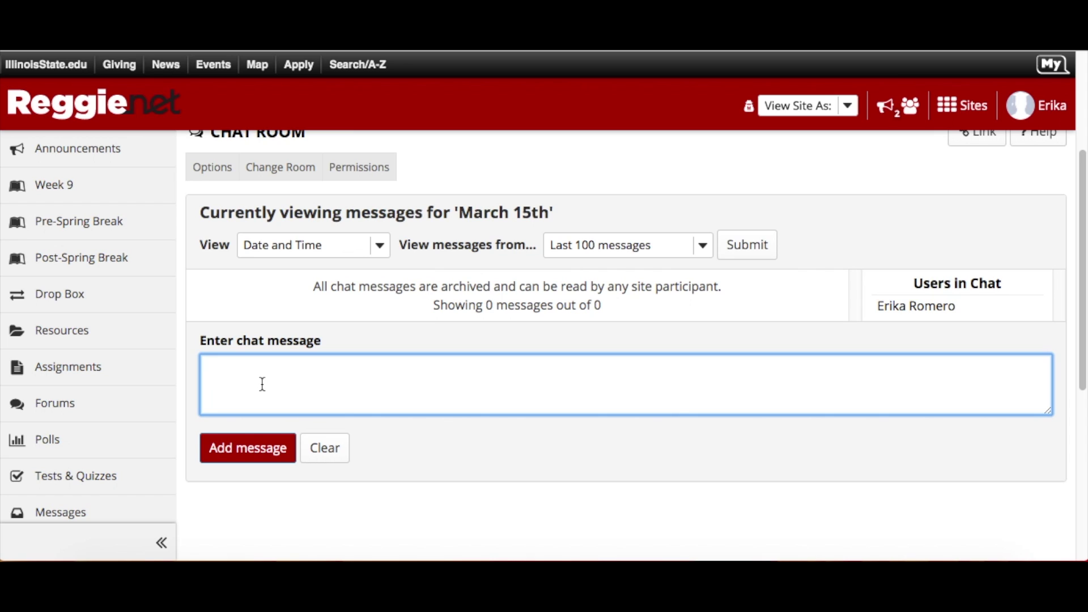
{"action": "type", "text": "Question 1"}
{"action": "left_click", "coordinate": [287, 456]}
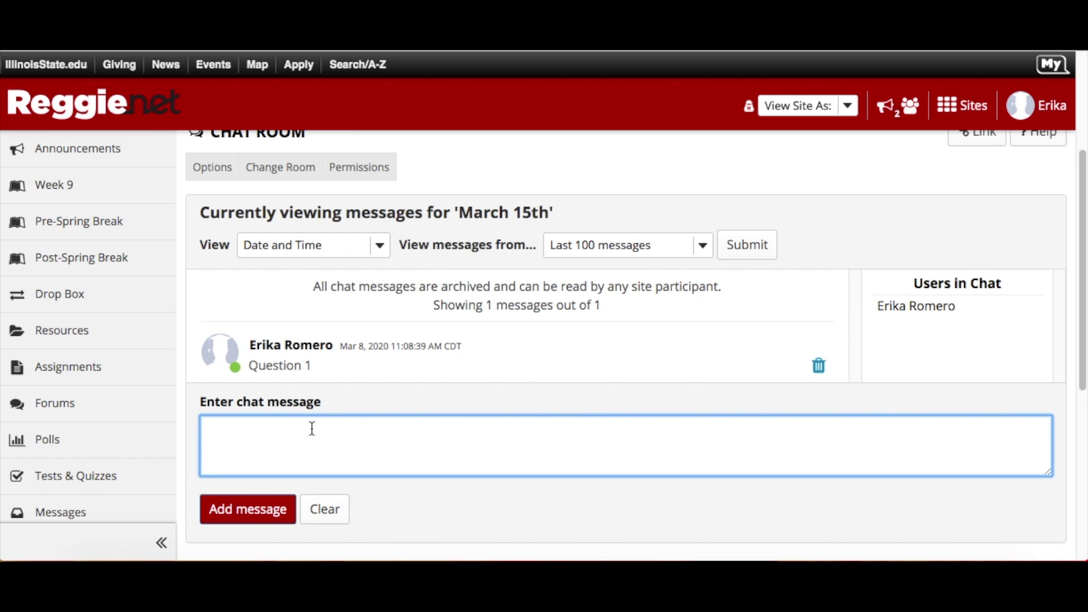
Post the replies "dfgdhdgfghf" and "fdfgfhfj", followed by an @-mention of the participant's first name with the text "dfgfgjhjk".
{"action": "type", "text": "dfgdhdgfghf"}
{"action": "left_click", "coordinate": [233, 510]}
{"action": "type", "text": "fdfgfhfj"}
{"action": "left_click", "coordinate": [244, 535]}
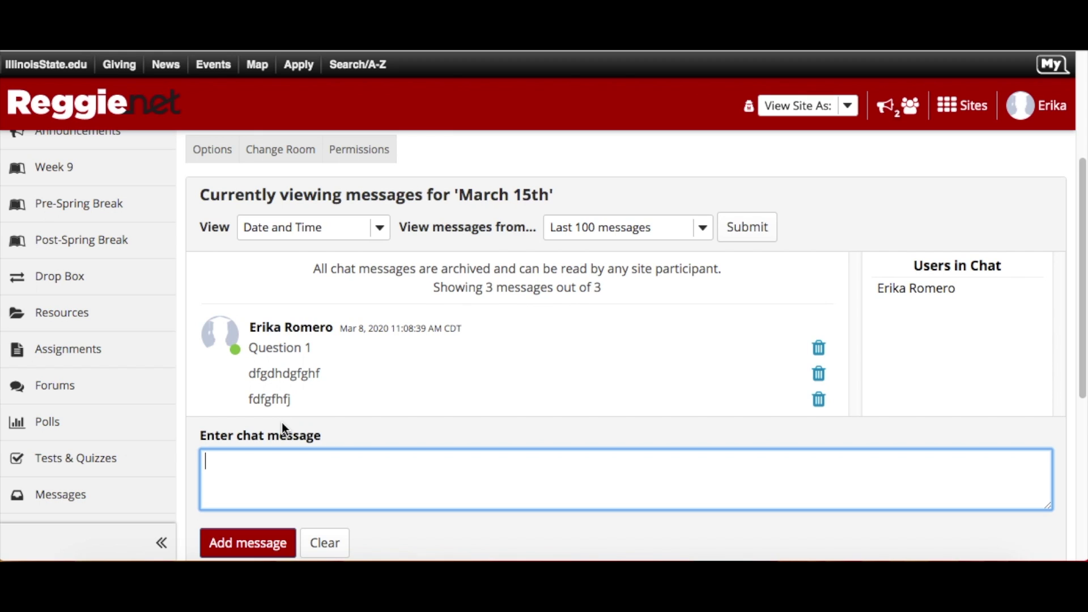
{"action": "type", "text": "@Erika dfgfgjhjk"}
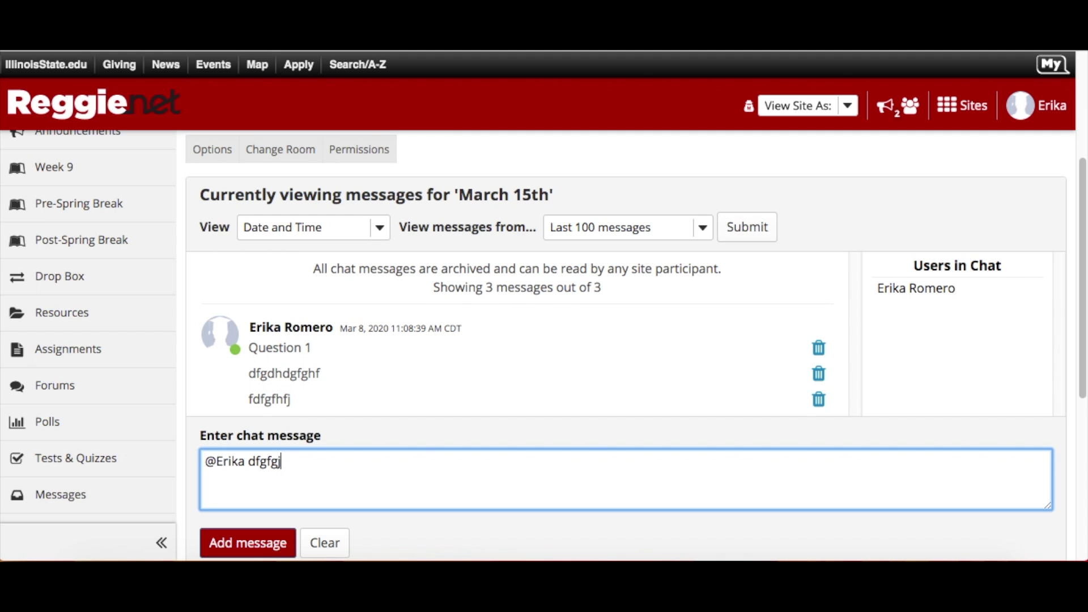
{"action": "left_click", "coordinate": [250, 543]}
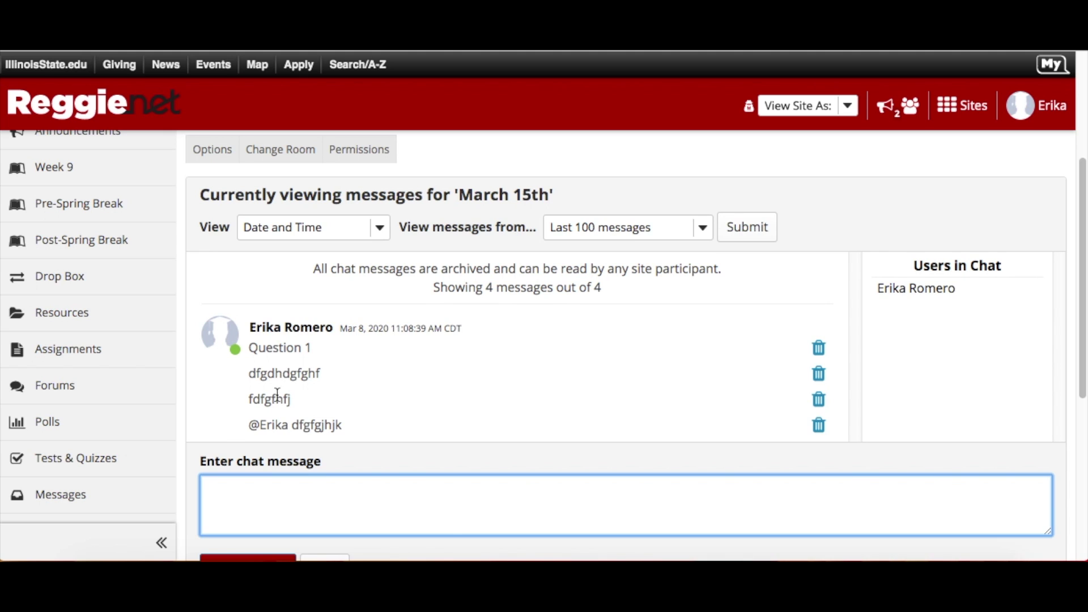
Leave the March 15th chat and go to the management list of the site's chat rooms.
{"action": "scroll", "coordinate": [277, 335], "scroll_direction": "up", "scroll_amount": 1}
{"action": "left_click", "coordinate": [284, 178]}
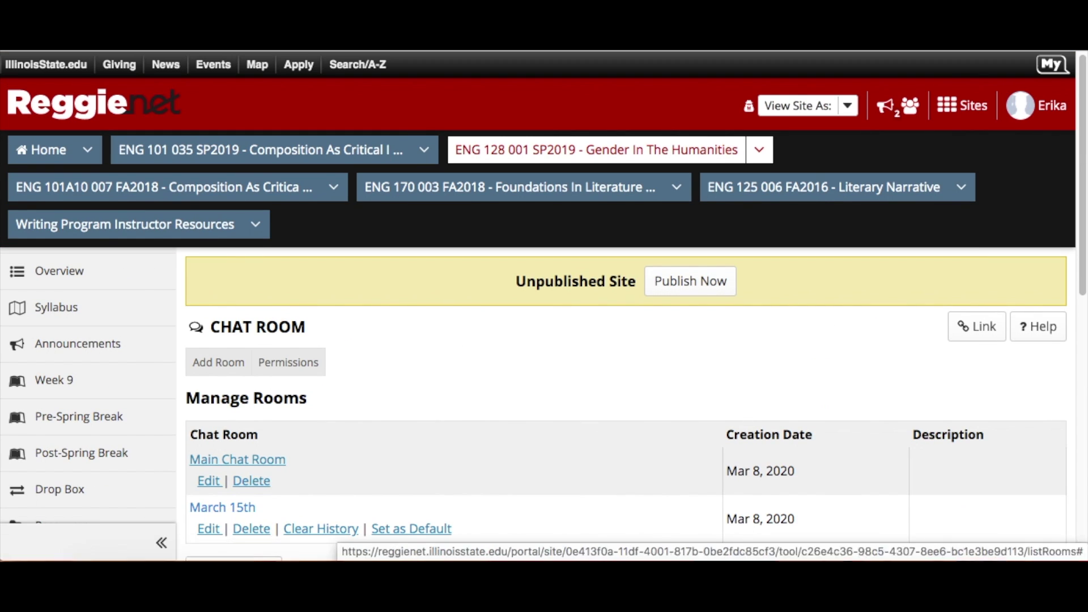
{"action": "scroll", "coordinate": [306, 448], "scroll_direction": "down", "scroll_amount": 3}
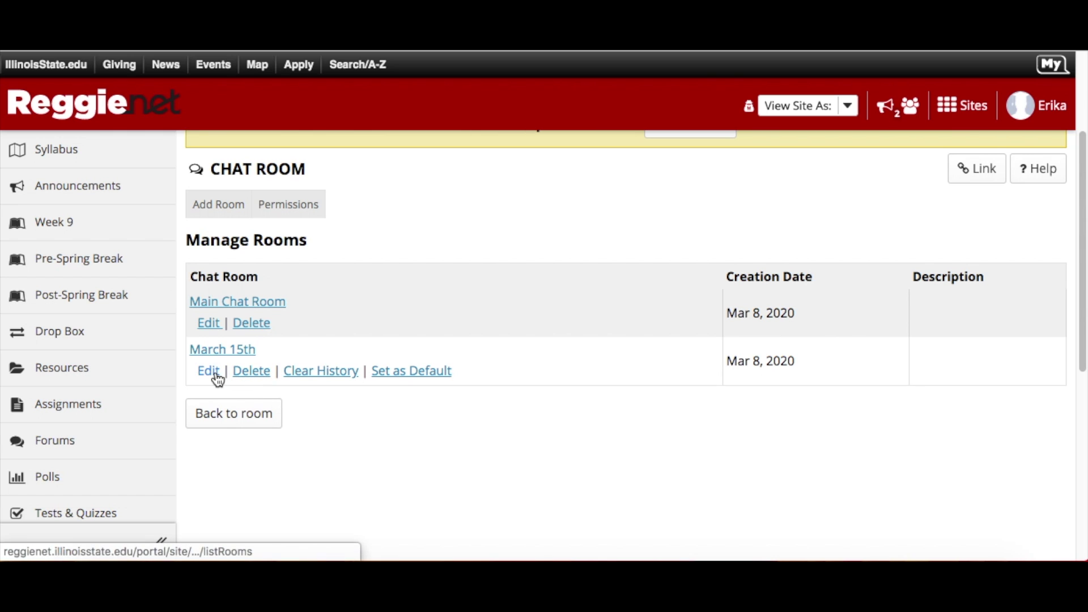
Start adding another chat room and set the message count for its last-messages display option to 100.
{"action": "left_click", "coordinate": [218, 204]}
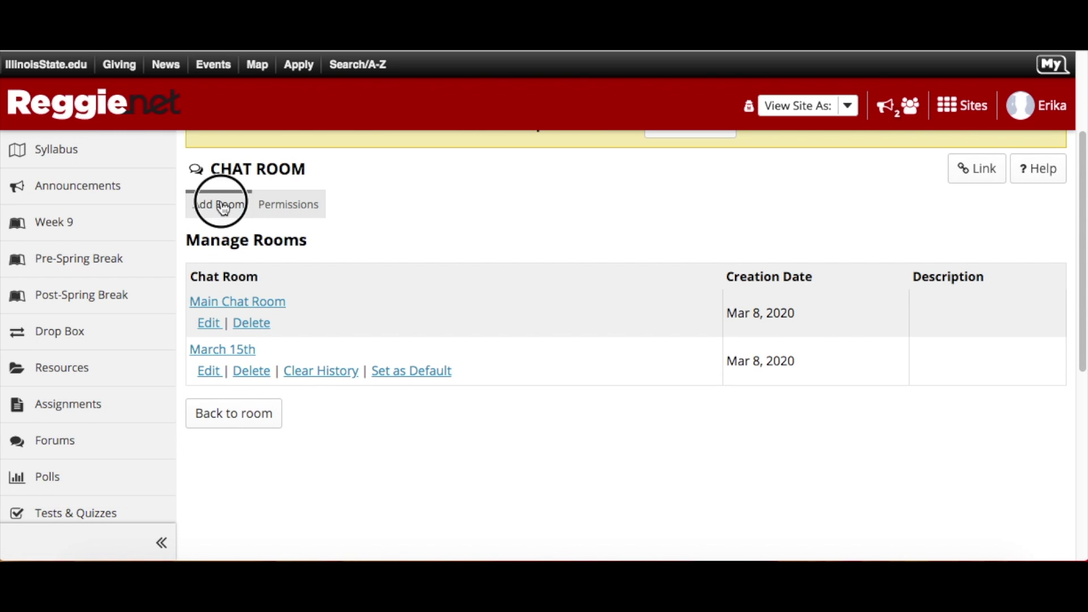
{"action": "scroll", "coordinate": [272, 326], "scroll_direction": "down", "scroll_amount": 6}
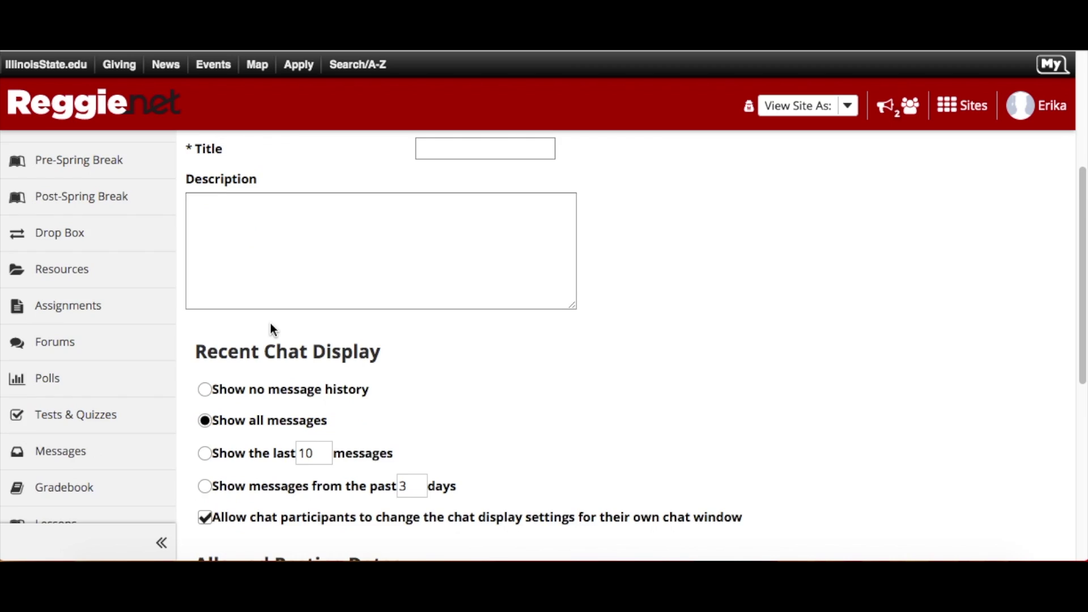
{"action": "left_click", "coordinate": [306, 335]}
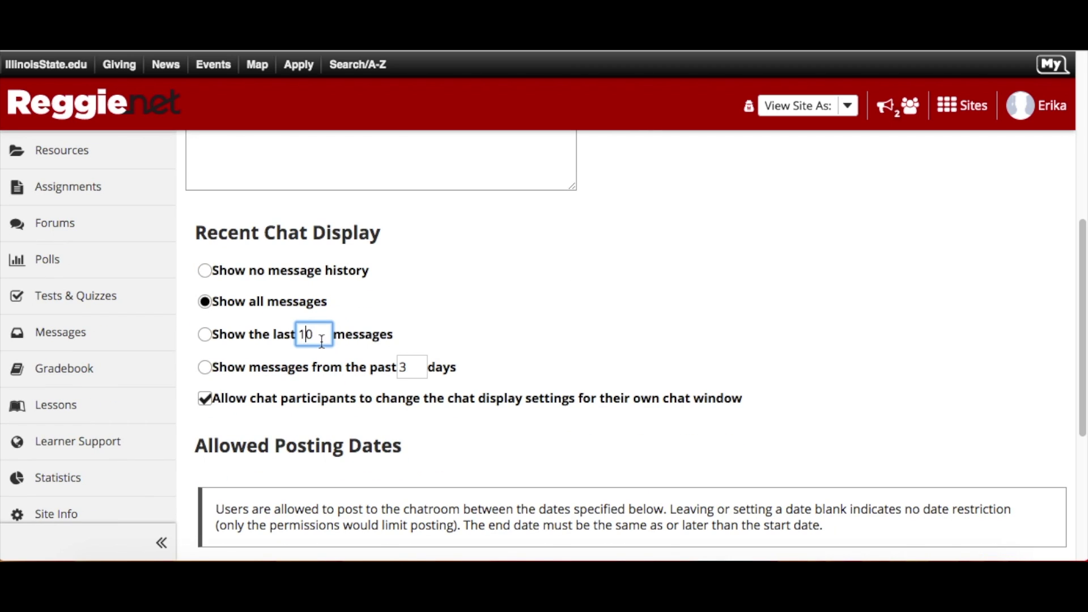
{"action": "type", "text": "0"}
{"action": "left_click", "coordinate": [313, 334]}
Examine the new room's display and posting-date options alongside the course site's list of tools.
{"action": "scroll", "coordinate": [310, 335], "scroll_direction": "down", "scroll_amount": 1}
{"action": "scroll", "coordinate": [306, 337], "scroll_direction": "down", "scroll_amount": 5}
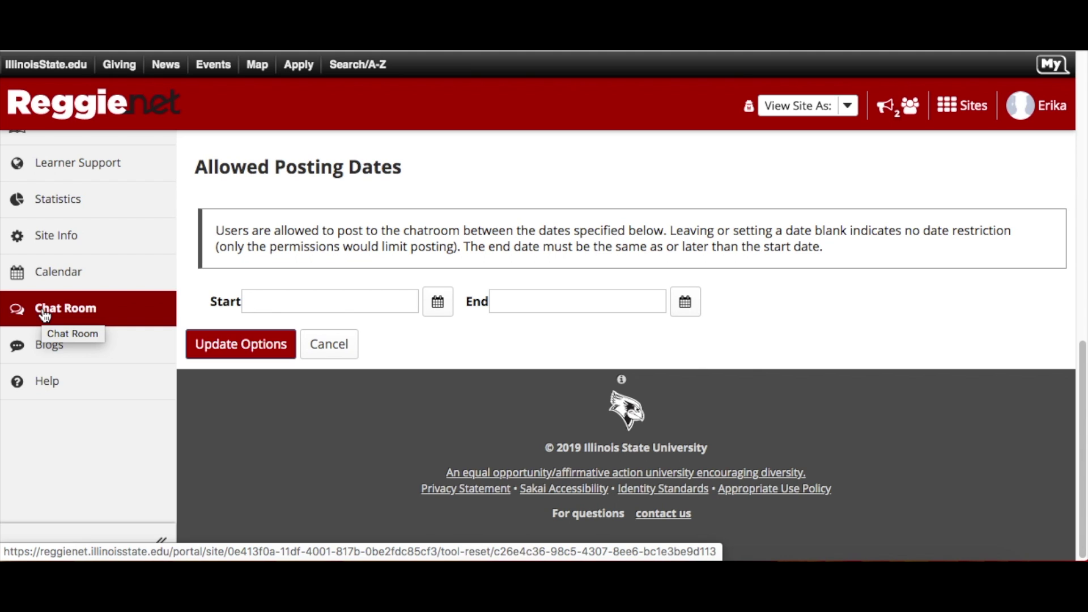
{"action": "scroll", "coordinate": [44, 316], "scroll_direction": "up", "scroll_amount": 6}
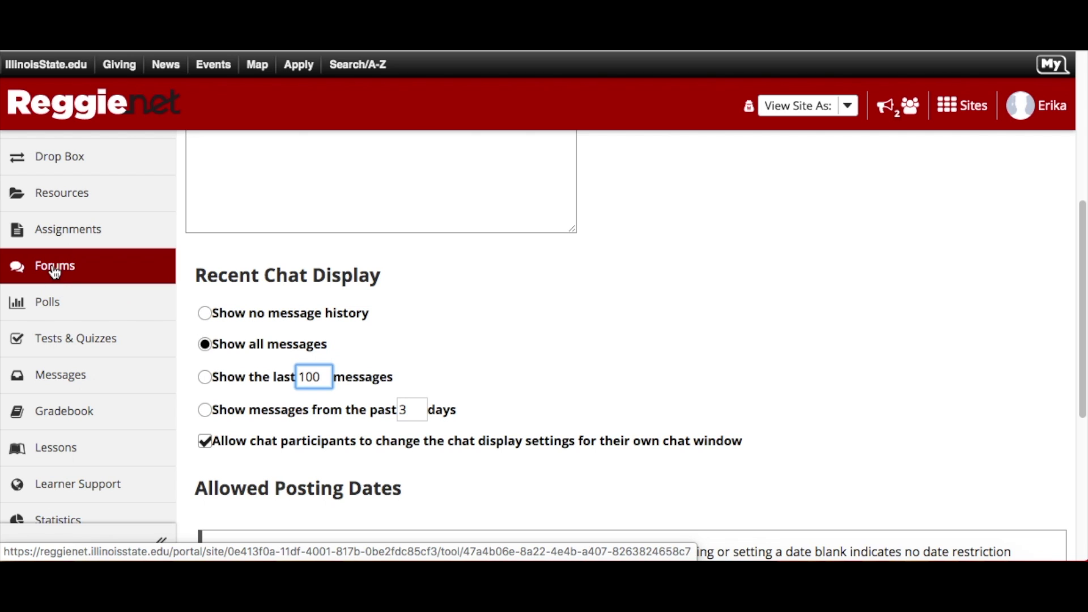
{"action": "scroll", "coordinate": [50, 286], "scroll_direction": "down", "scroll_amount": 2}
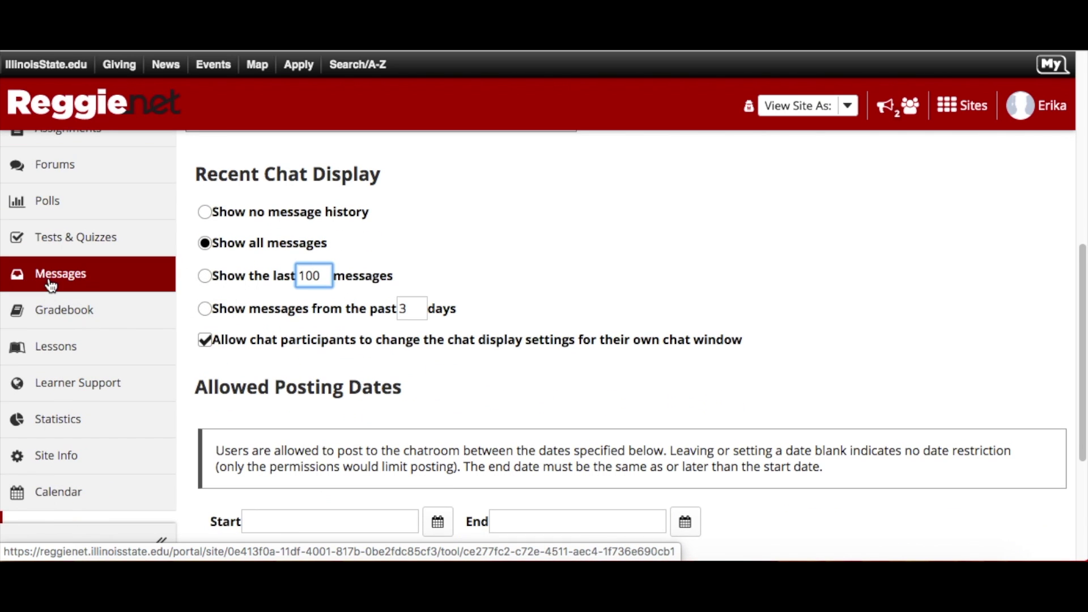
{"action": "scroll", "coordinate": [50, 287], "scroll_direction": "down", "scroll_amount": 2}
{"action": "scroll", "coordinate": [50, 285], "scroll_direction": "down", "scroll_amount": 1}
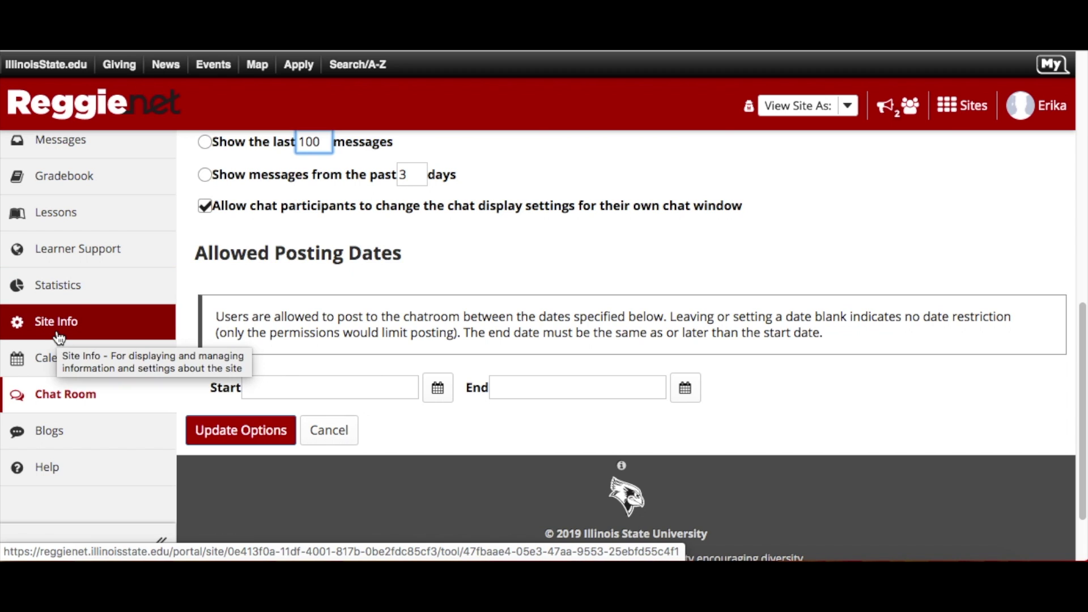
{"action": "scroll", "coordinate": [62, 291], "scroll_direction": "up", "scroll_amount": 2}
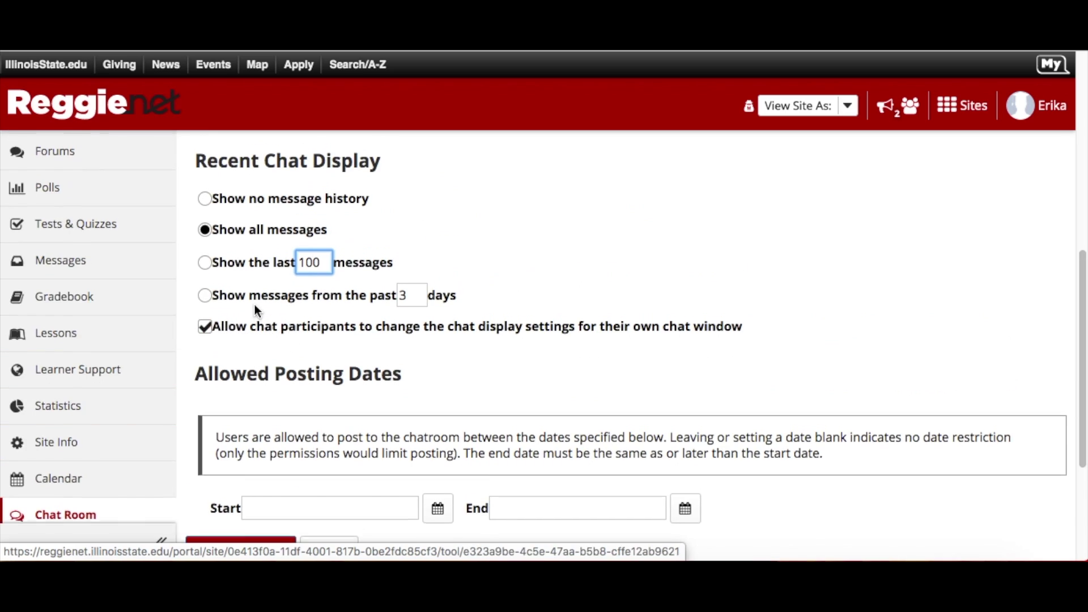
{"action": "scroll", "coordinate": [253, 303], "scroll_direction": "up", "scroll_amount": 4}
{"action": "scroll", "coordinate": [252, 306], "scroll_direction": "up", "scroll_amount": 3}
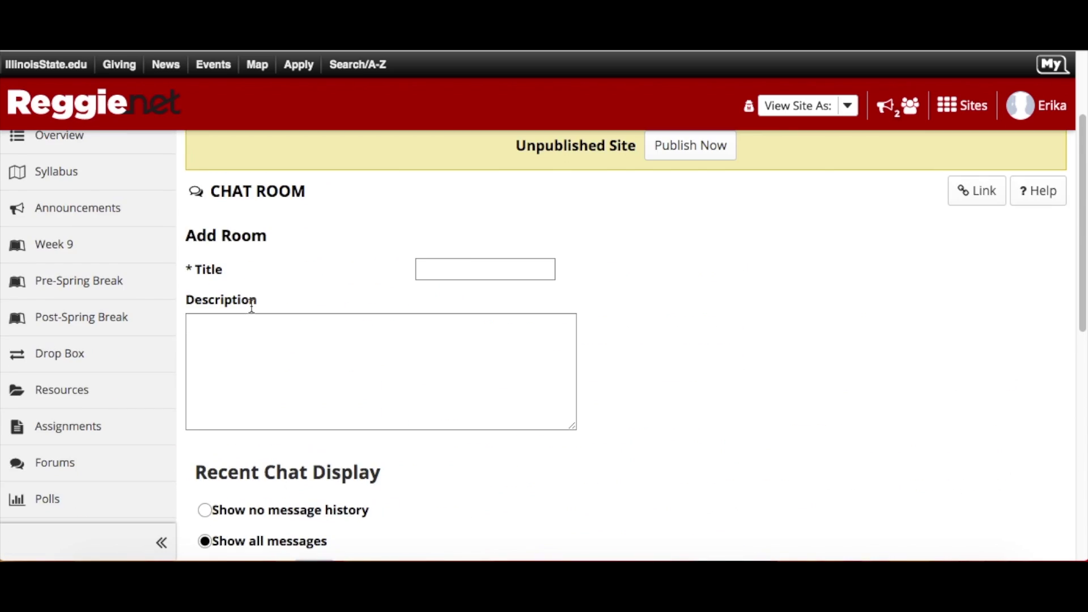